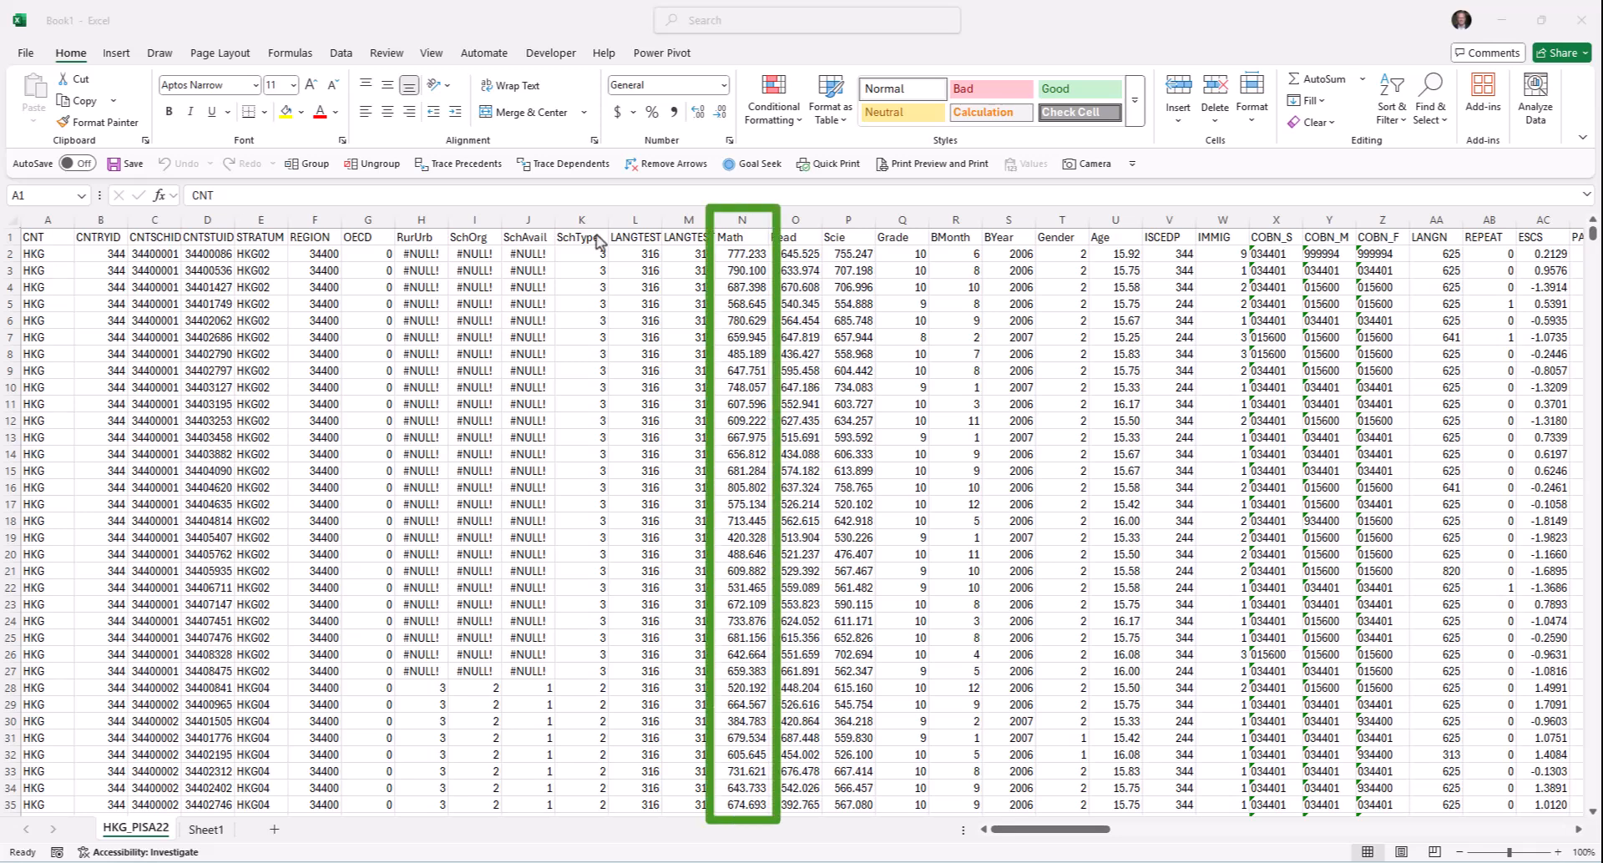
- Copy the Math column from the HKG_PISA22 sheet, header included, into column A of Sheet1, starting at A1
{"action": "left_click", "coordinate": [741, 238]}
{"action": "key", "text": "ctrl+shift+Down"}
{"action": "key", "text": "ctrl+c"}
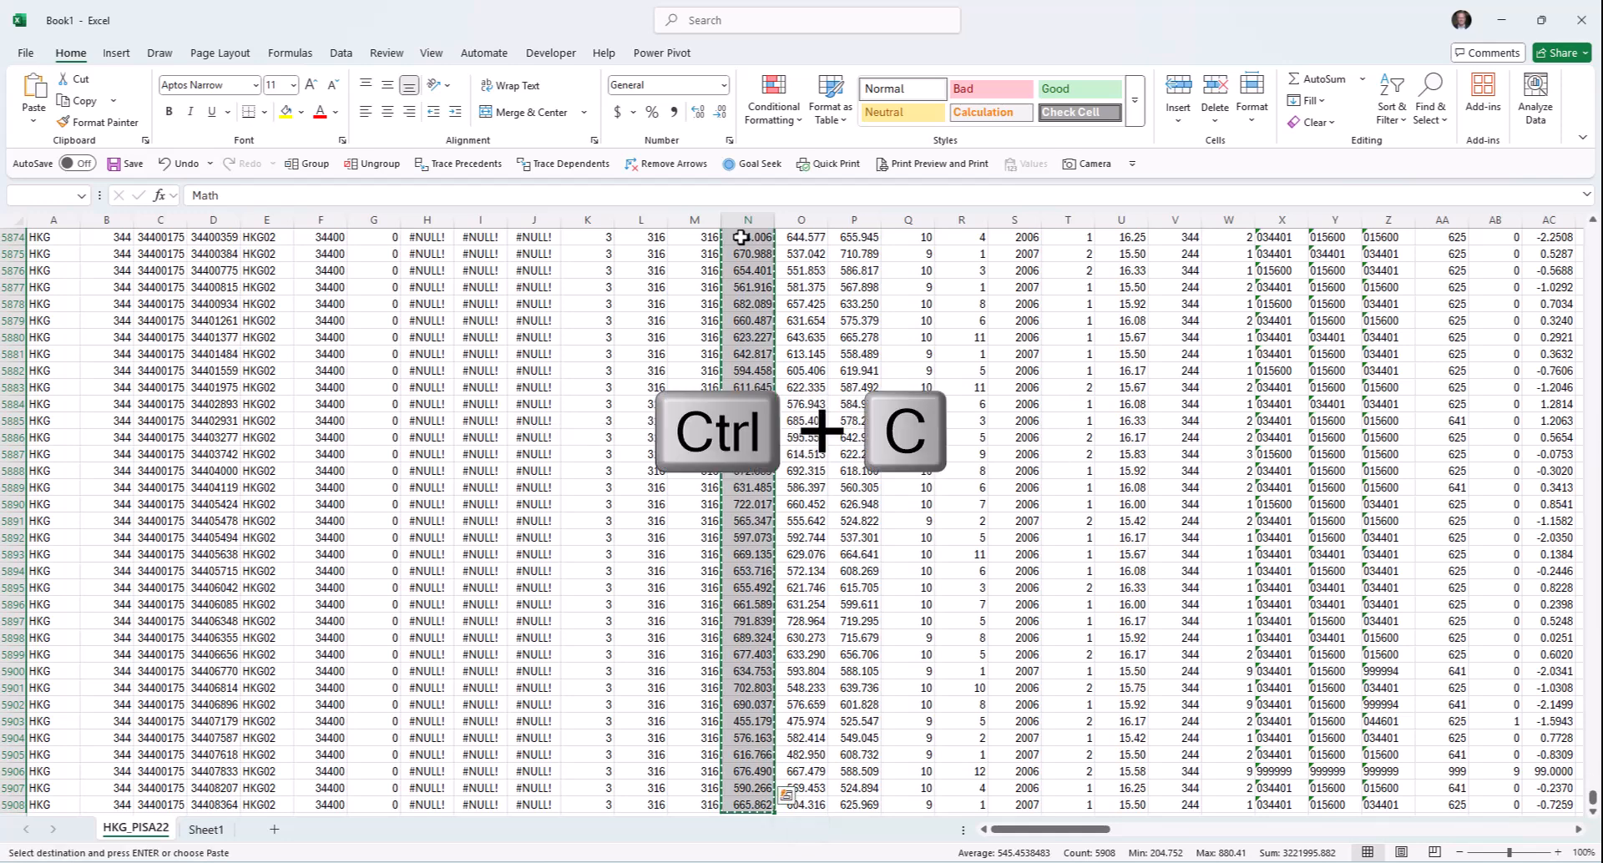
{"action": "left_click", "coordinate": [205, 829]}
{"action": "key", "text": "ctrl+v"}
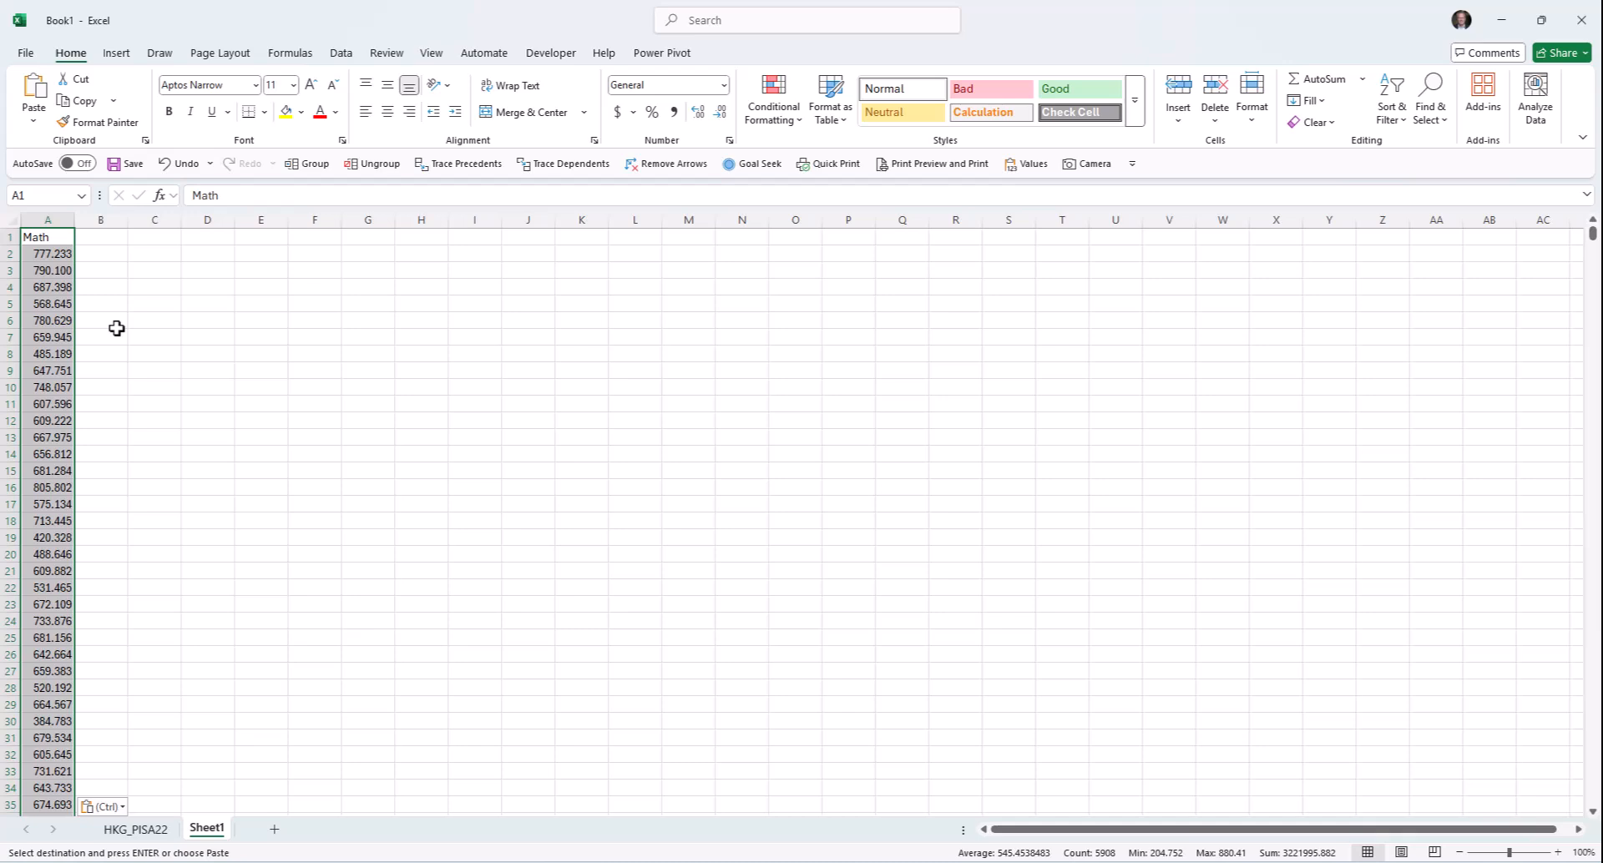
- Enter =IF(A2>=600,"High","Low") in B2 and fill the formula down column B for all scores
{"action": "left_click", "coordinate": [107, 255]}
{"action": "type", "text": "="}
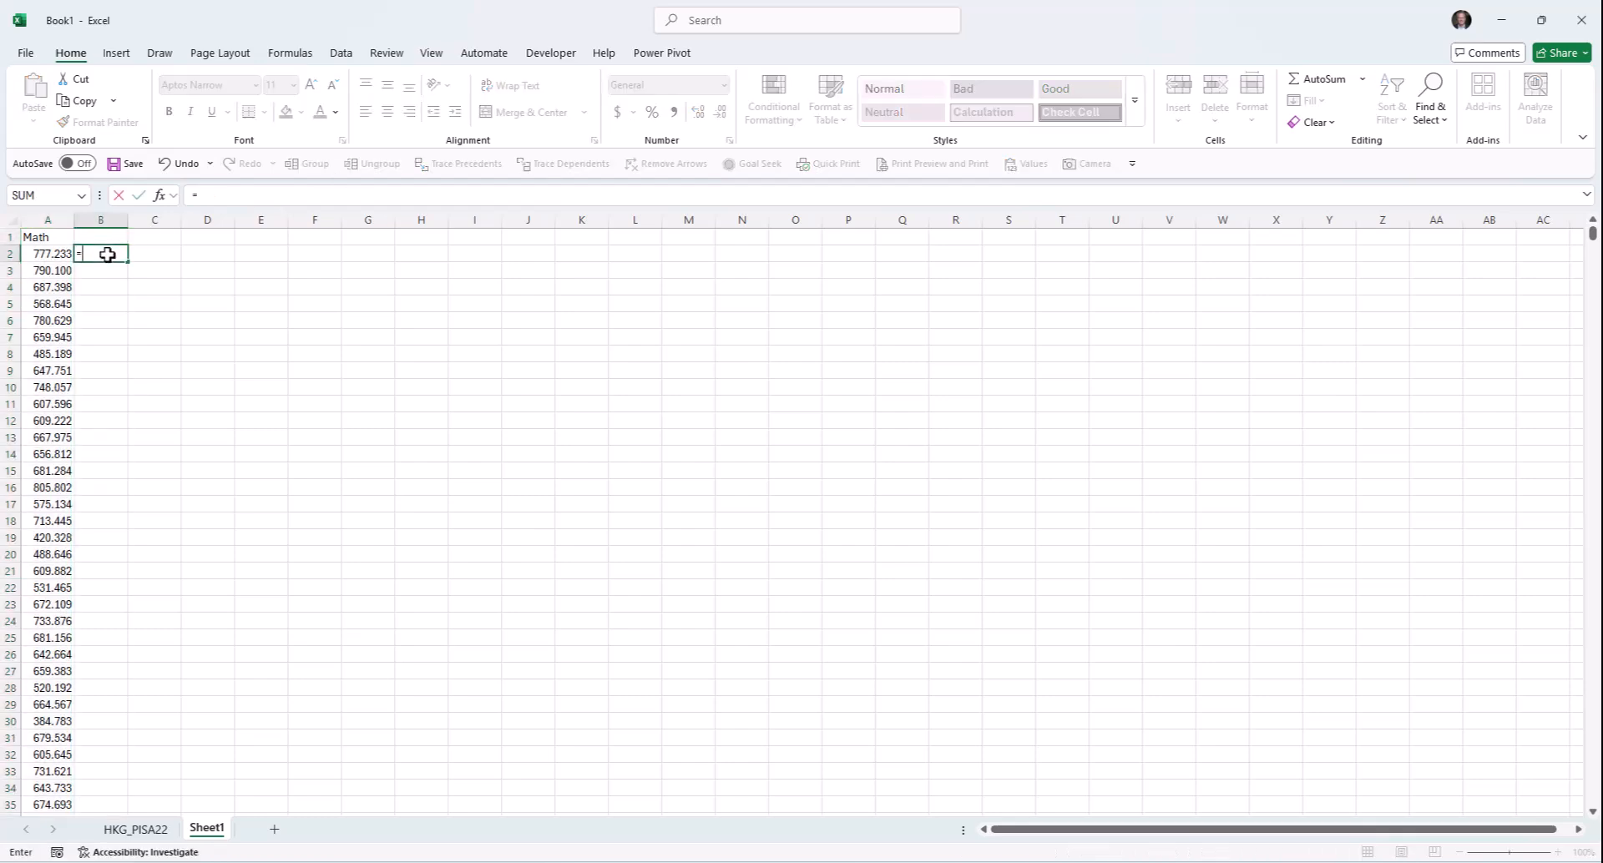
{"action": "type", "text": "IF("}
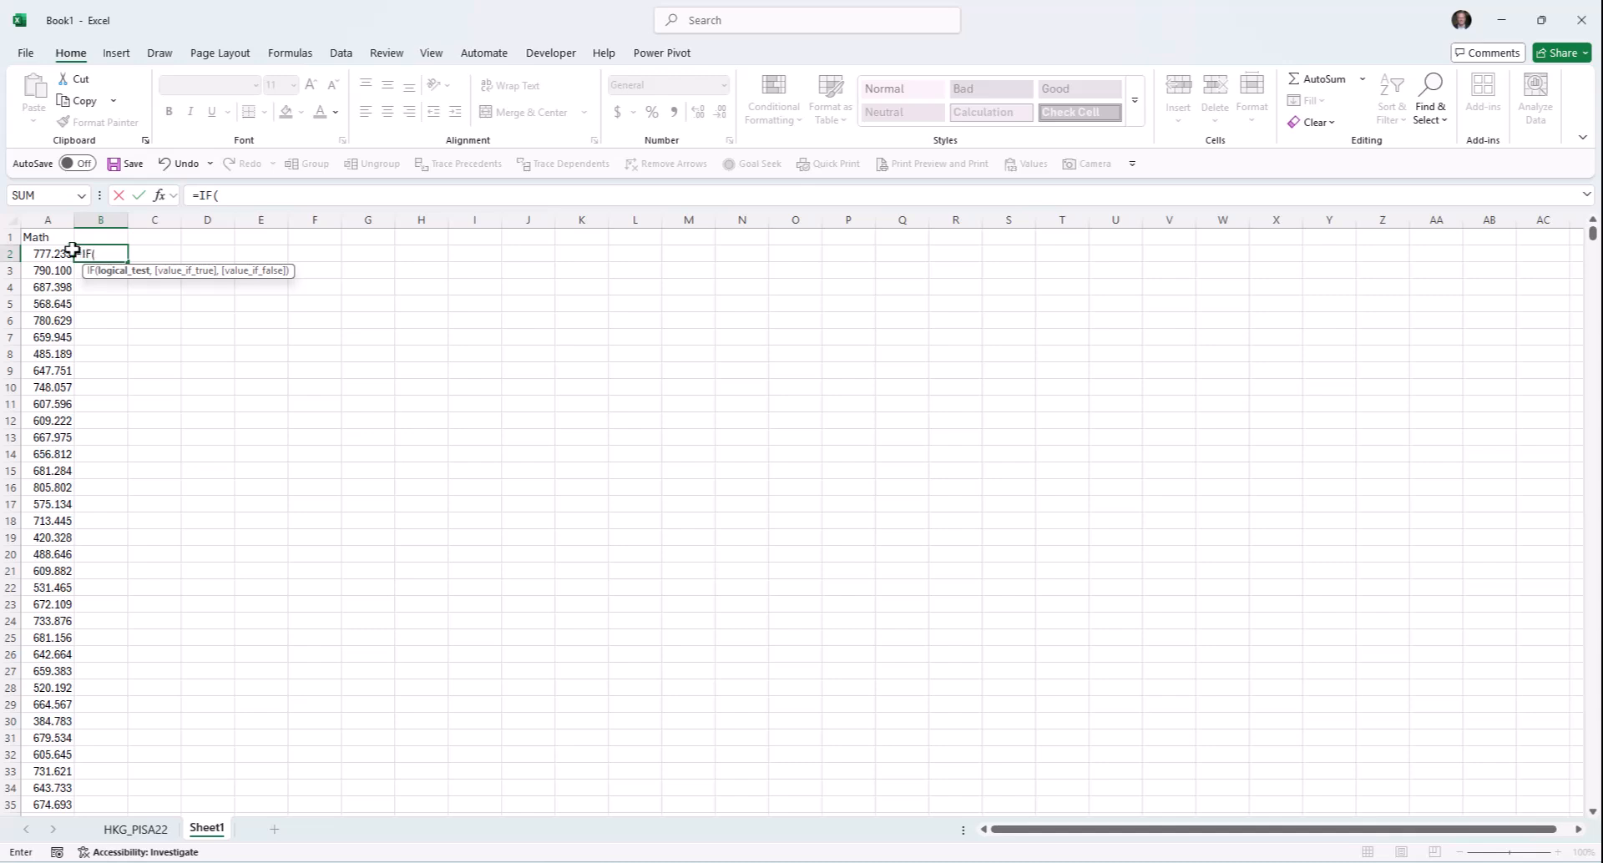
{"action": "left_click", "coordinate": [39, 253]}
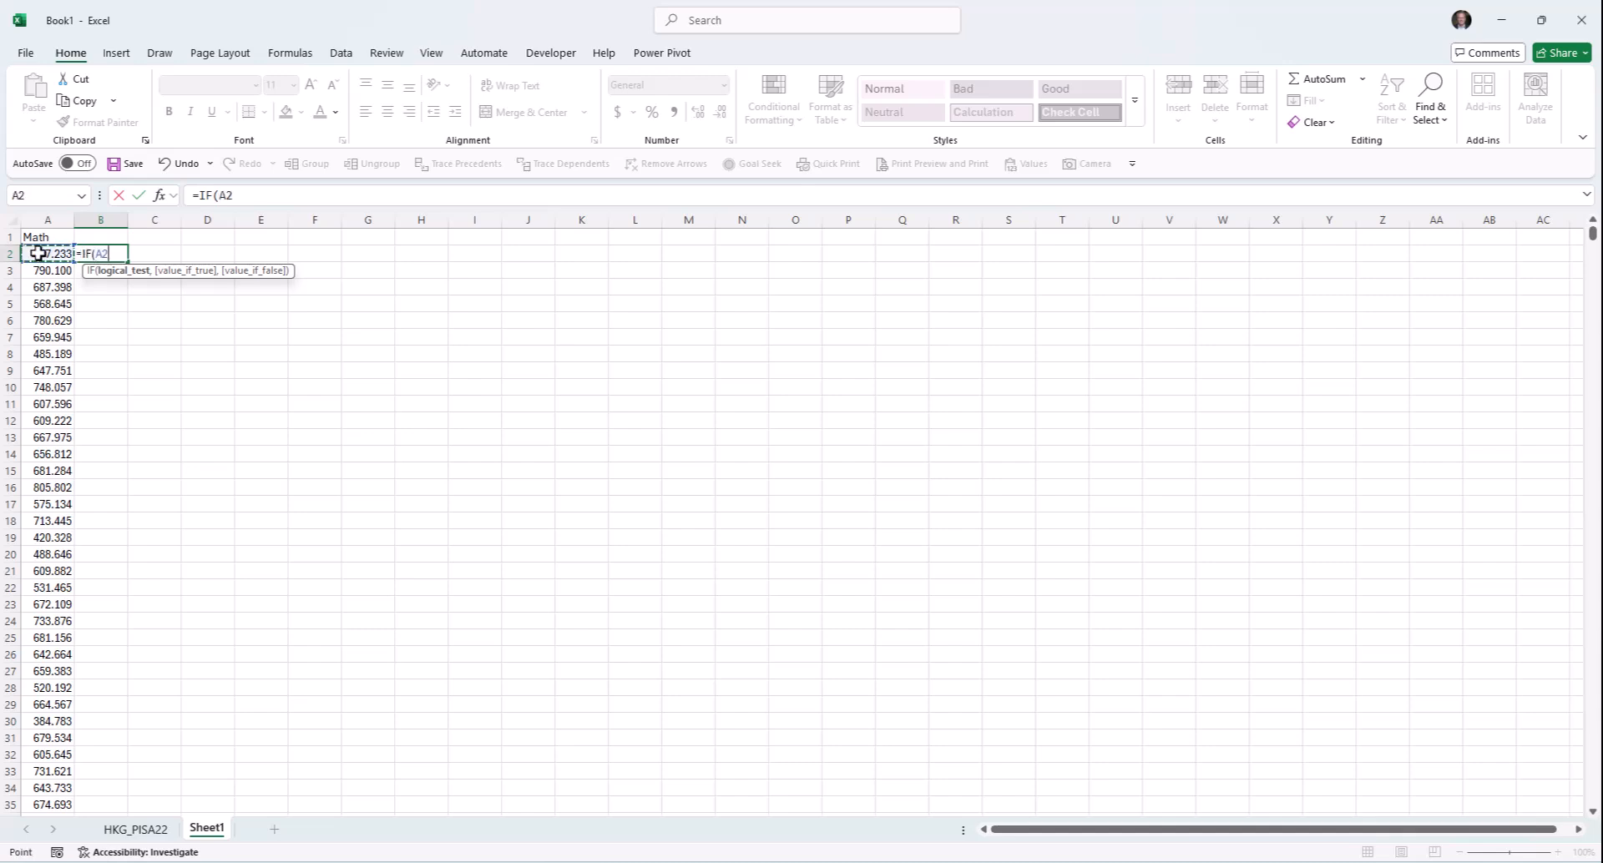
{"action": "type", "text": ">=600,"}
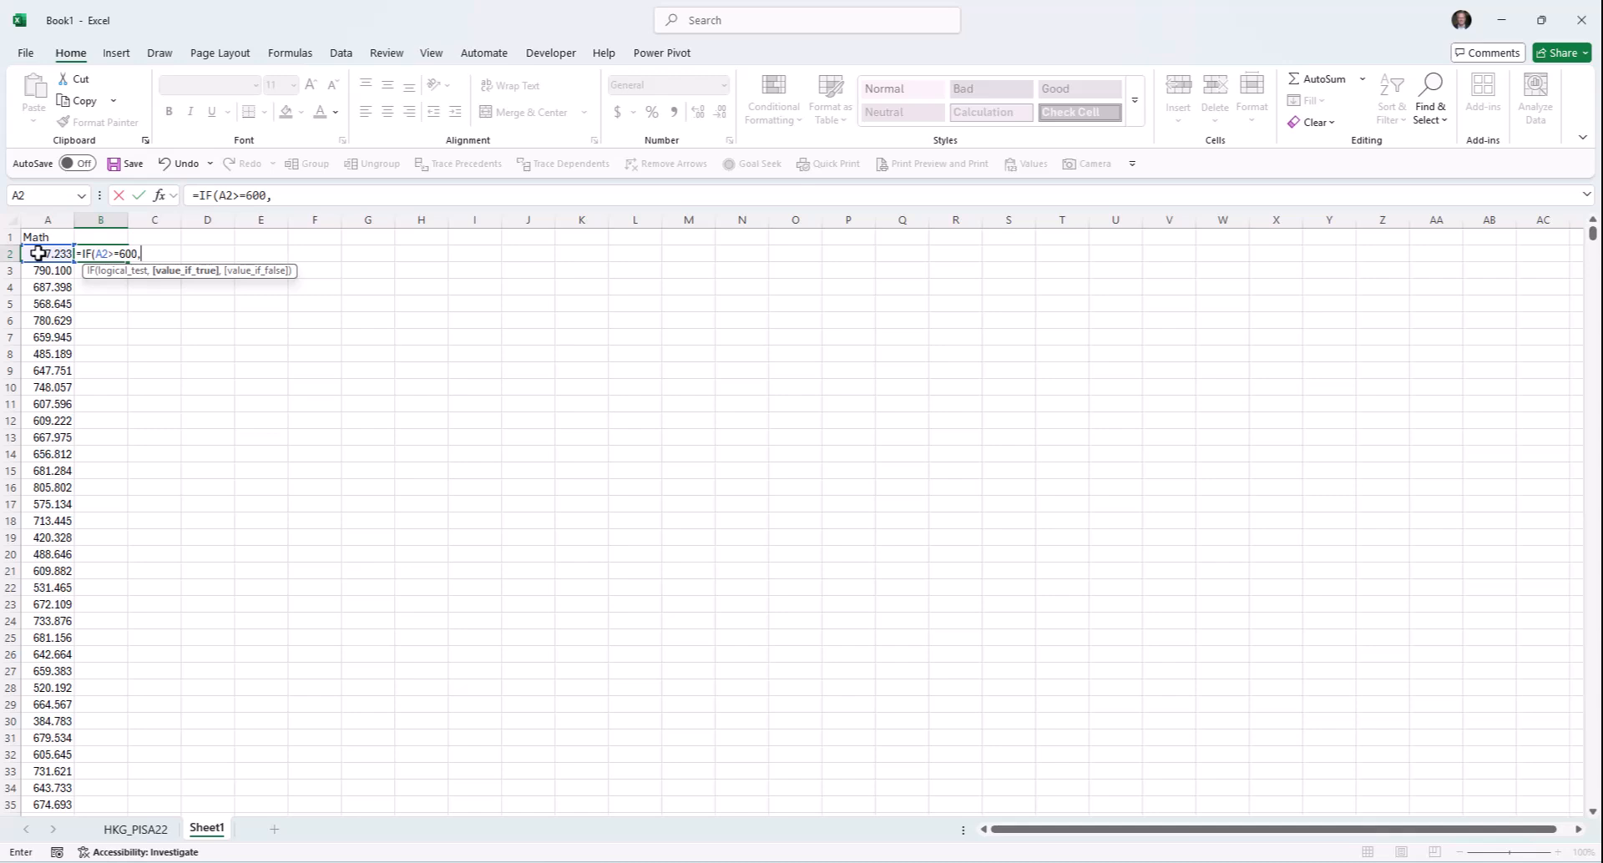
{"action": "type", "text": "\"High\","}
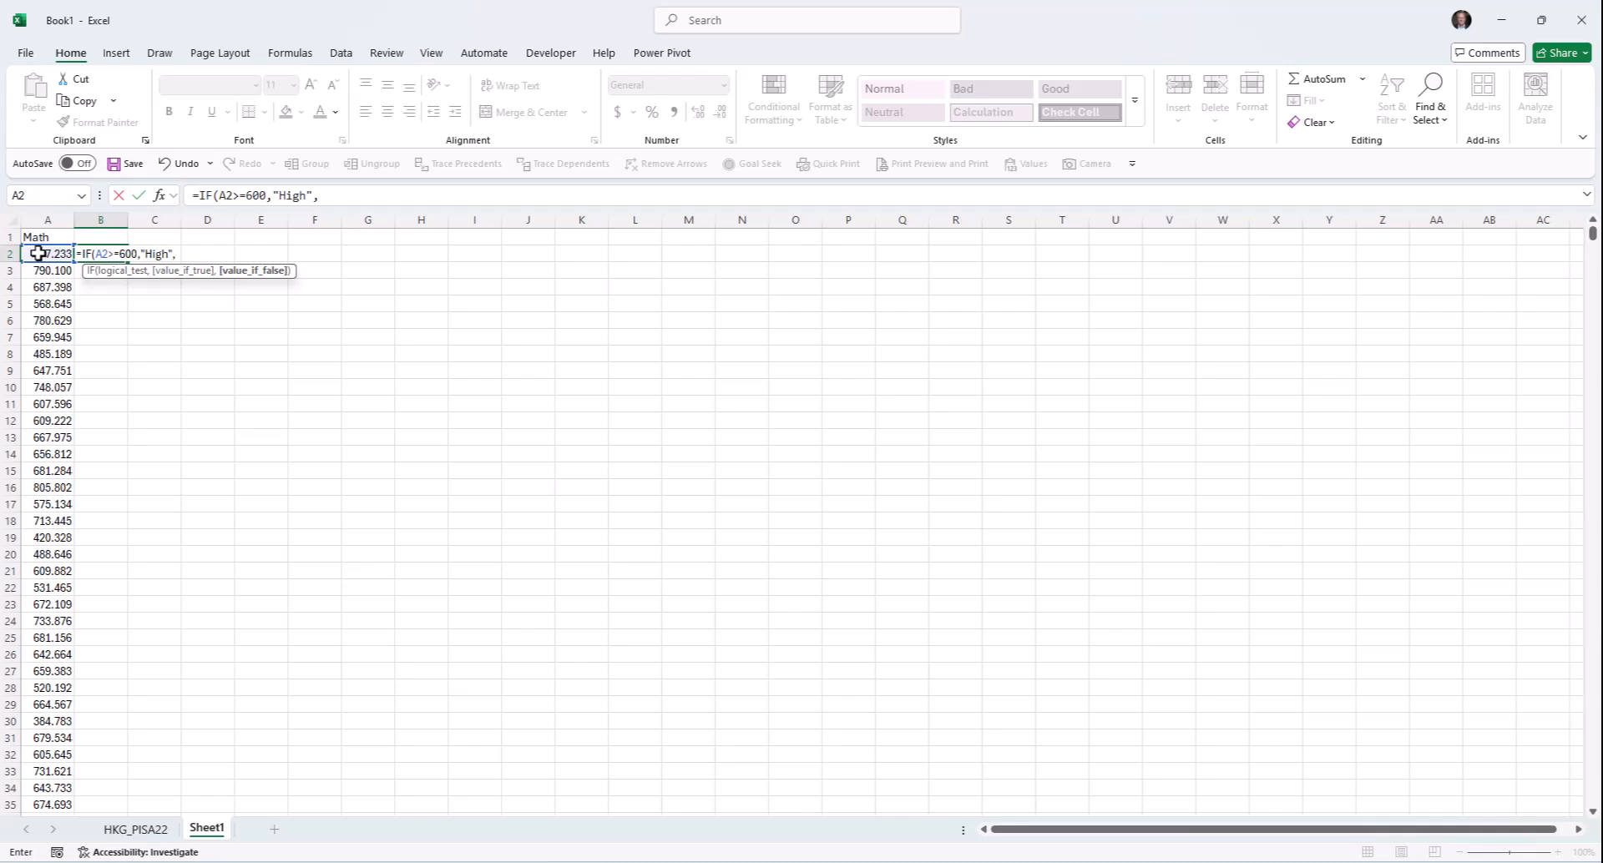
{"action": "type", "text": "\"Low\")"}
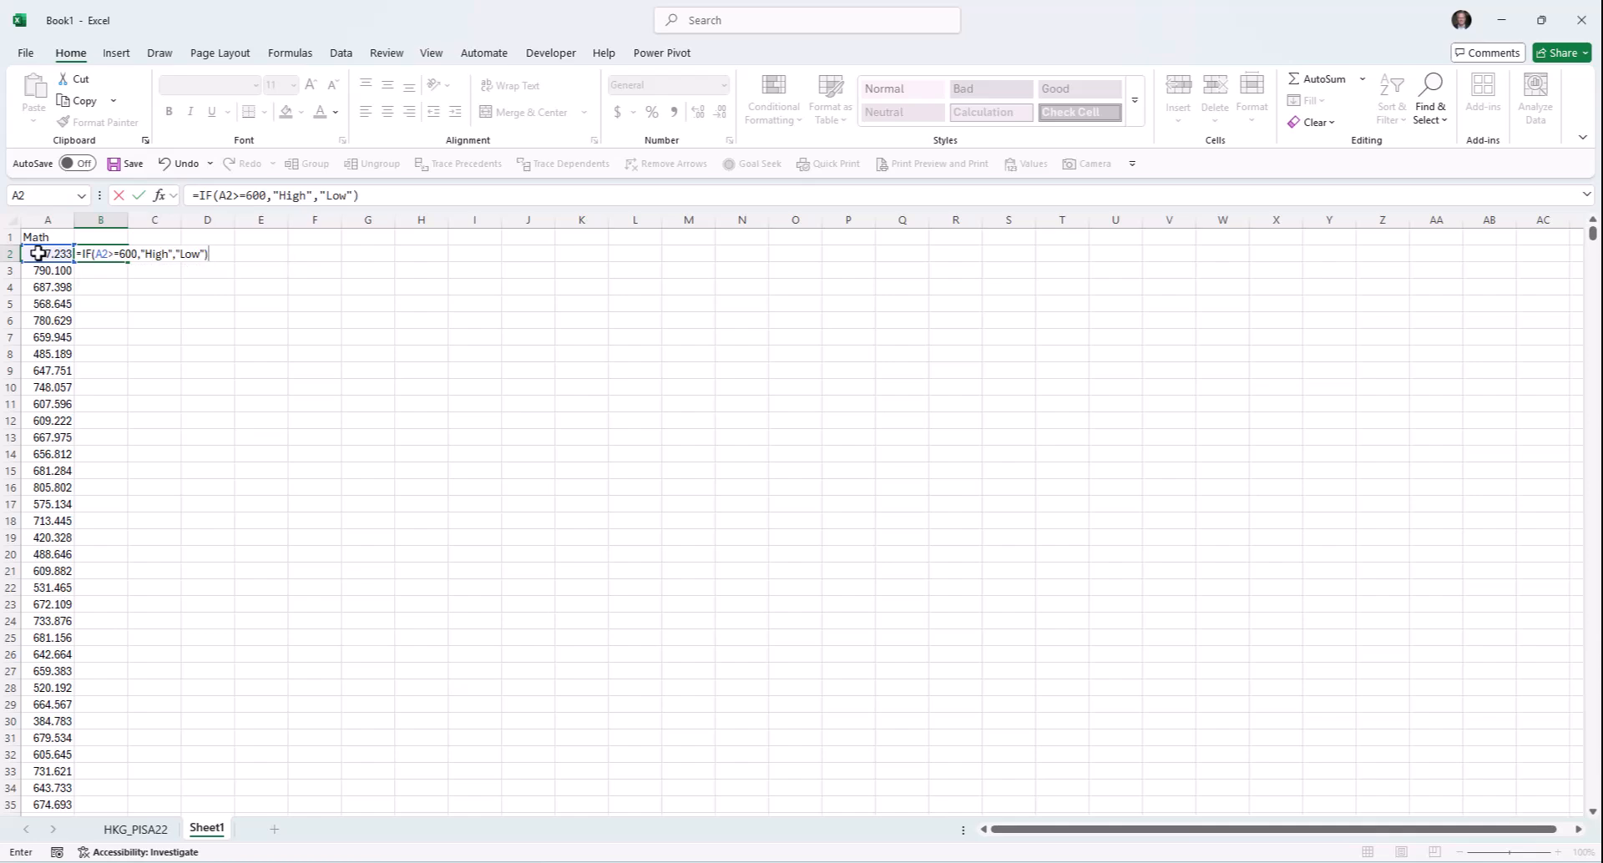
{"action": "key", "text": "Return"}
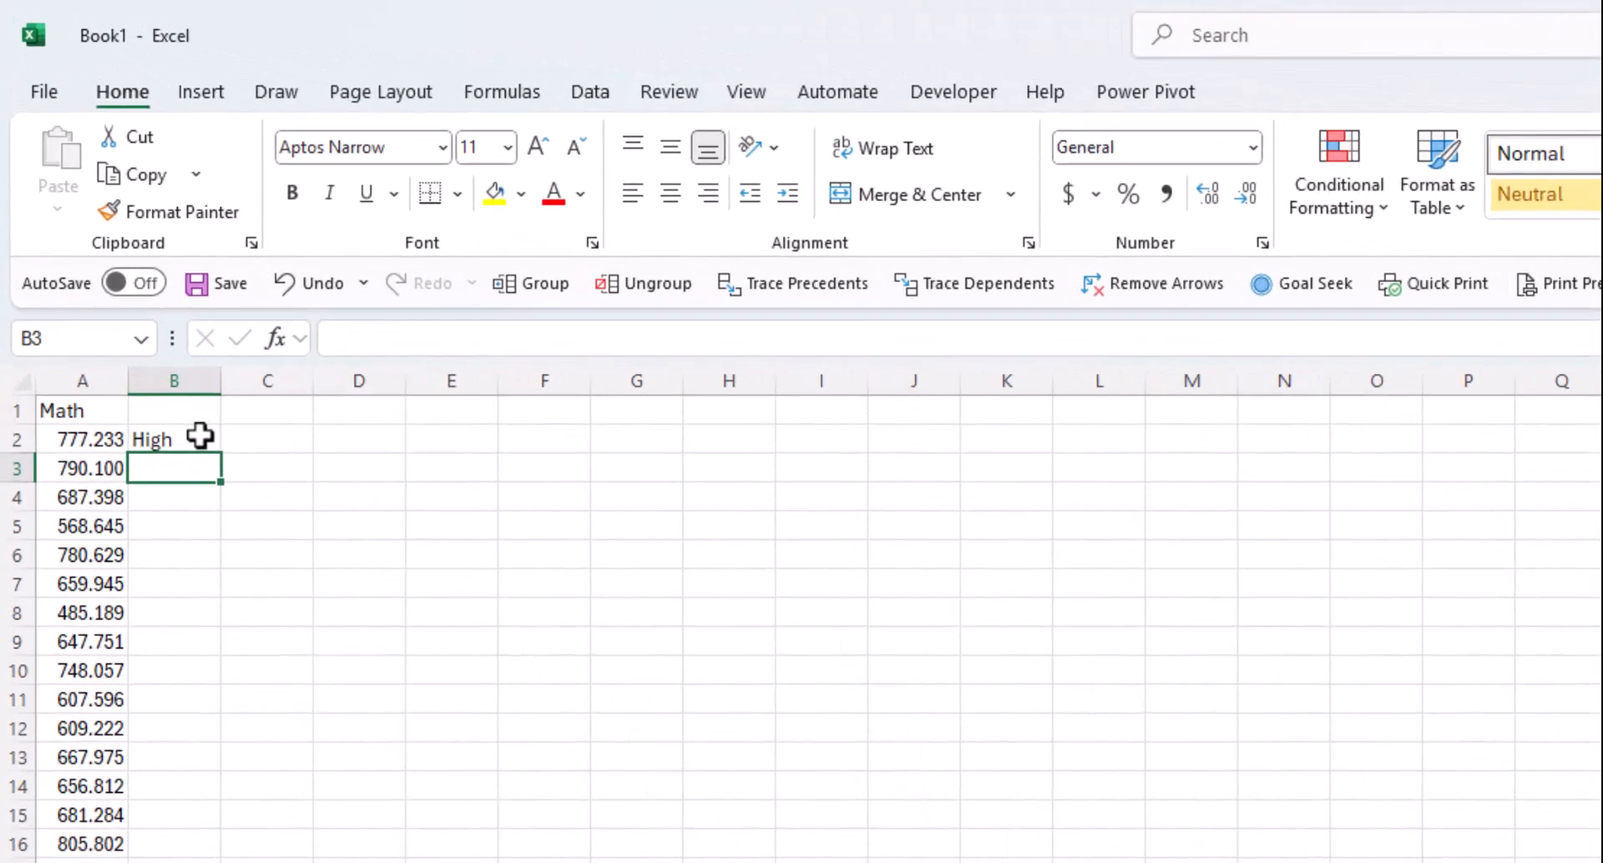
{"action": "left_click", "coordinate": [121, 260]}
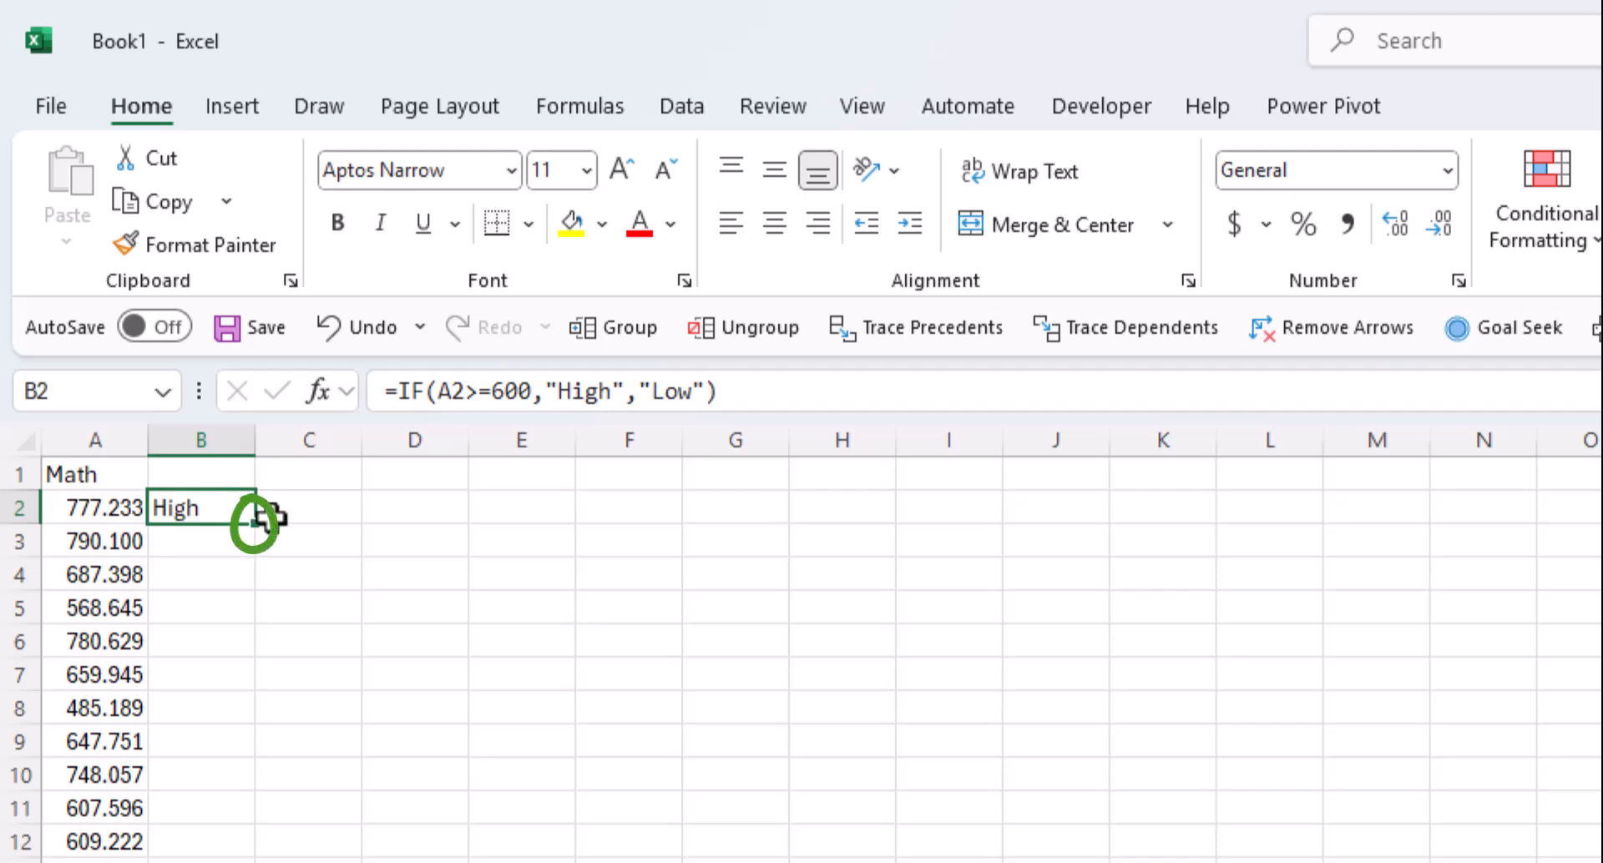
{"action": "double_click", "coordinate": [255, 523]}
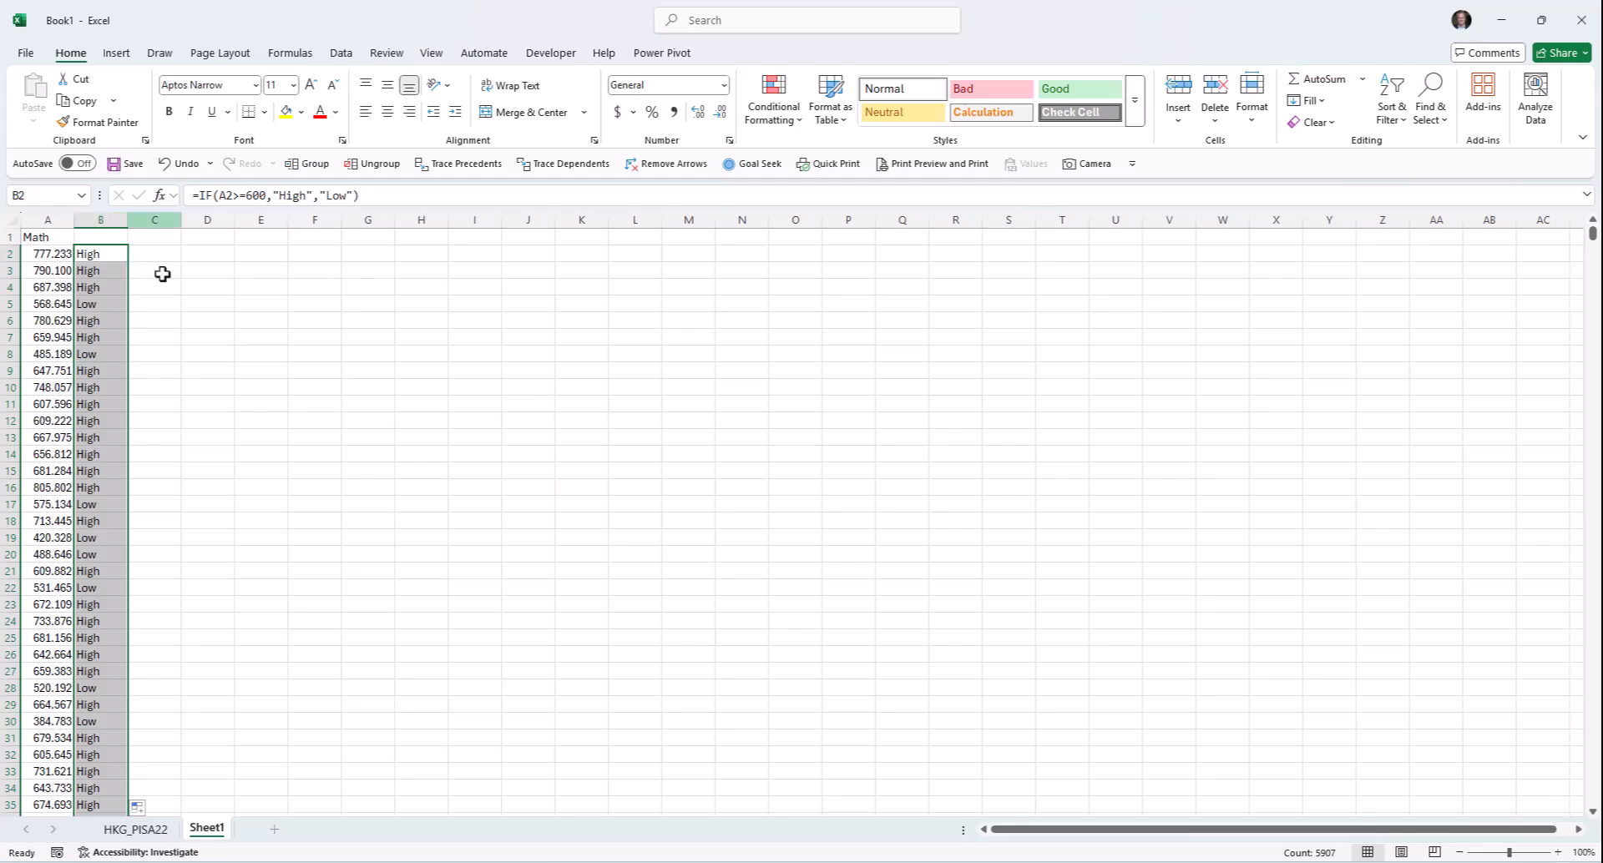
- Enter the bare logical test =A2>=600 in C2 and fill it down column C
{"action": "left_click", "coordinate": [153, 252]}
{"action": "type", "text": "="}
{"action": "key", "text": "Left"}
{"action": "key", "text": "Left"}
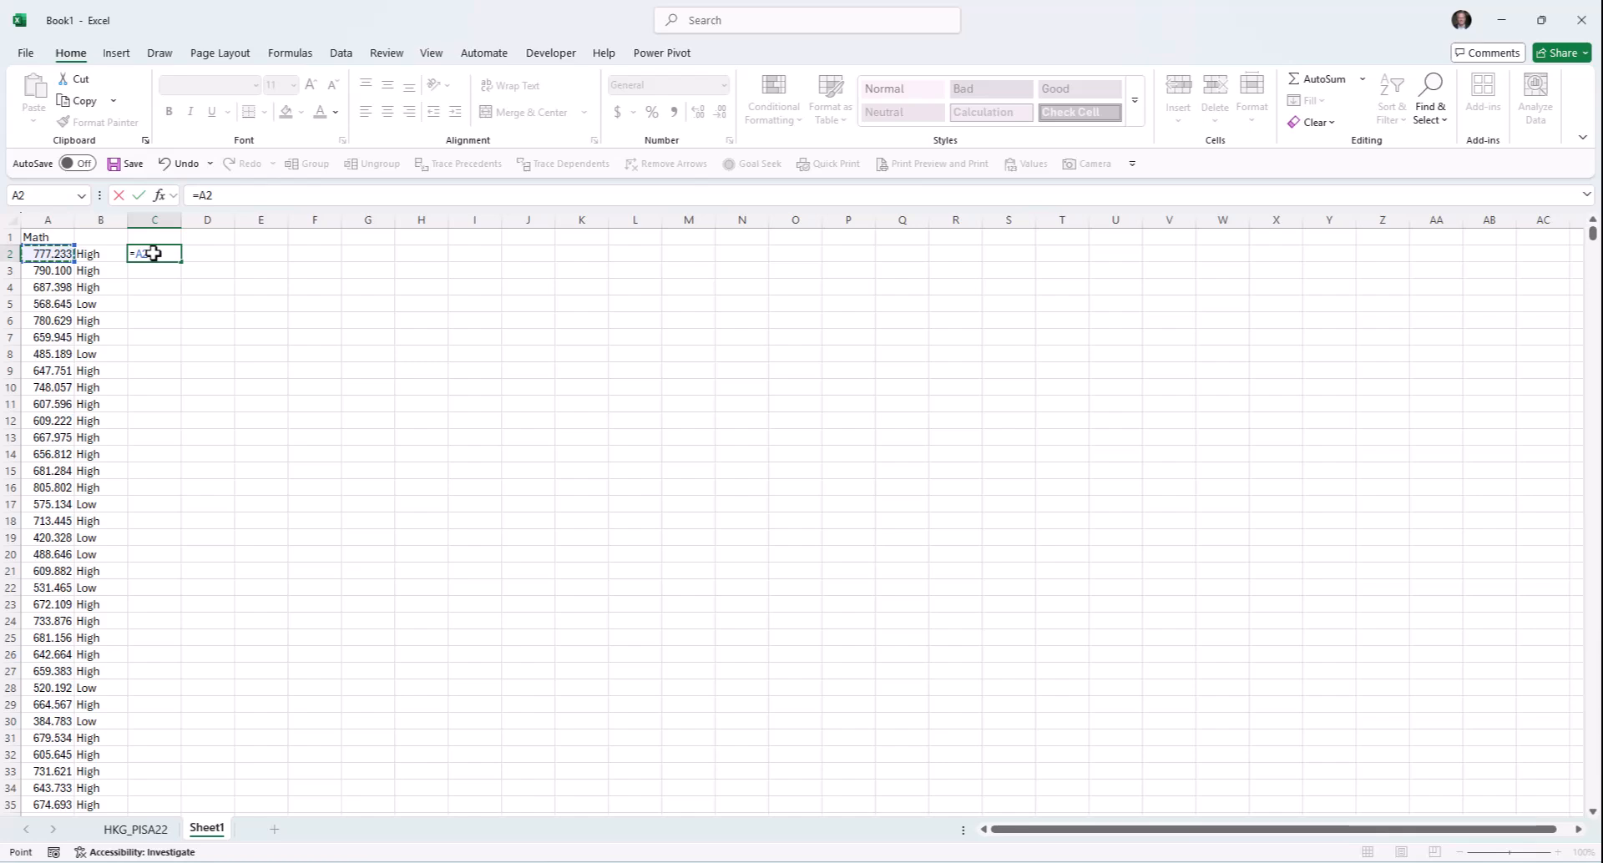
{"action": "type", "text": ">=600"}
{"action": "key", "text": "Return"}
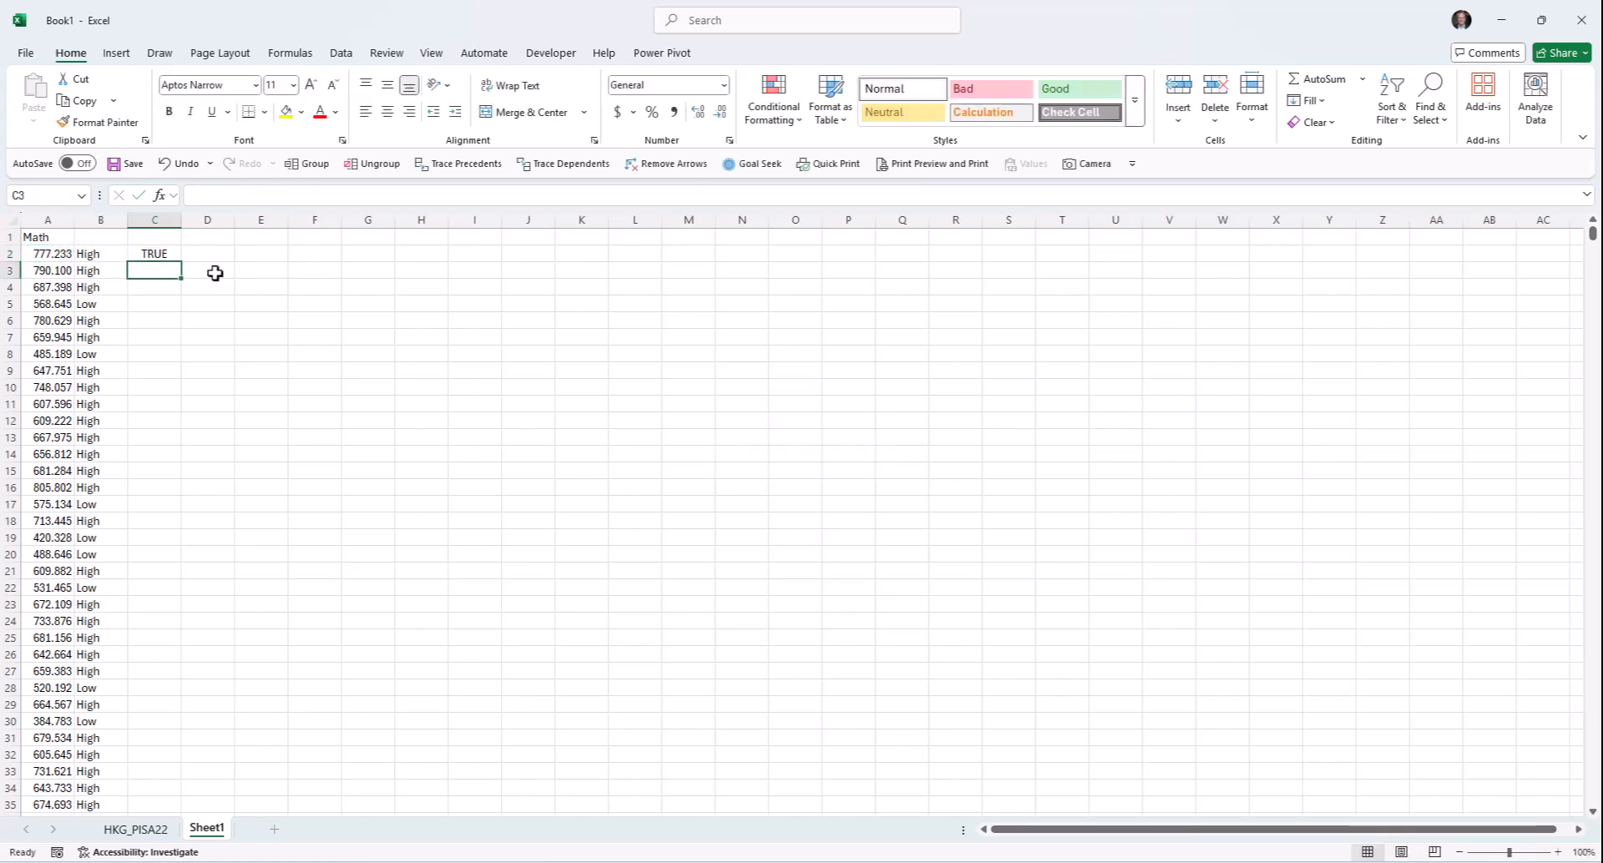
{"action": "left_click", "coordinate": [153, 253]}
{"action": "double_click", "coordinate": [181, 262]}
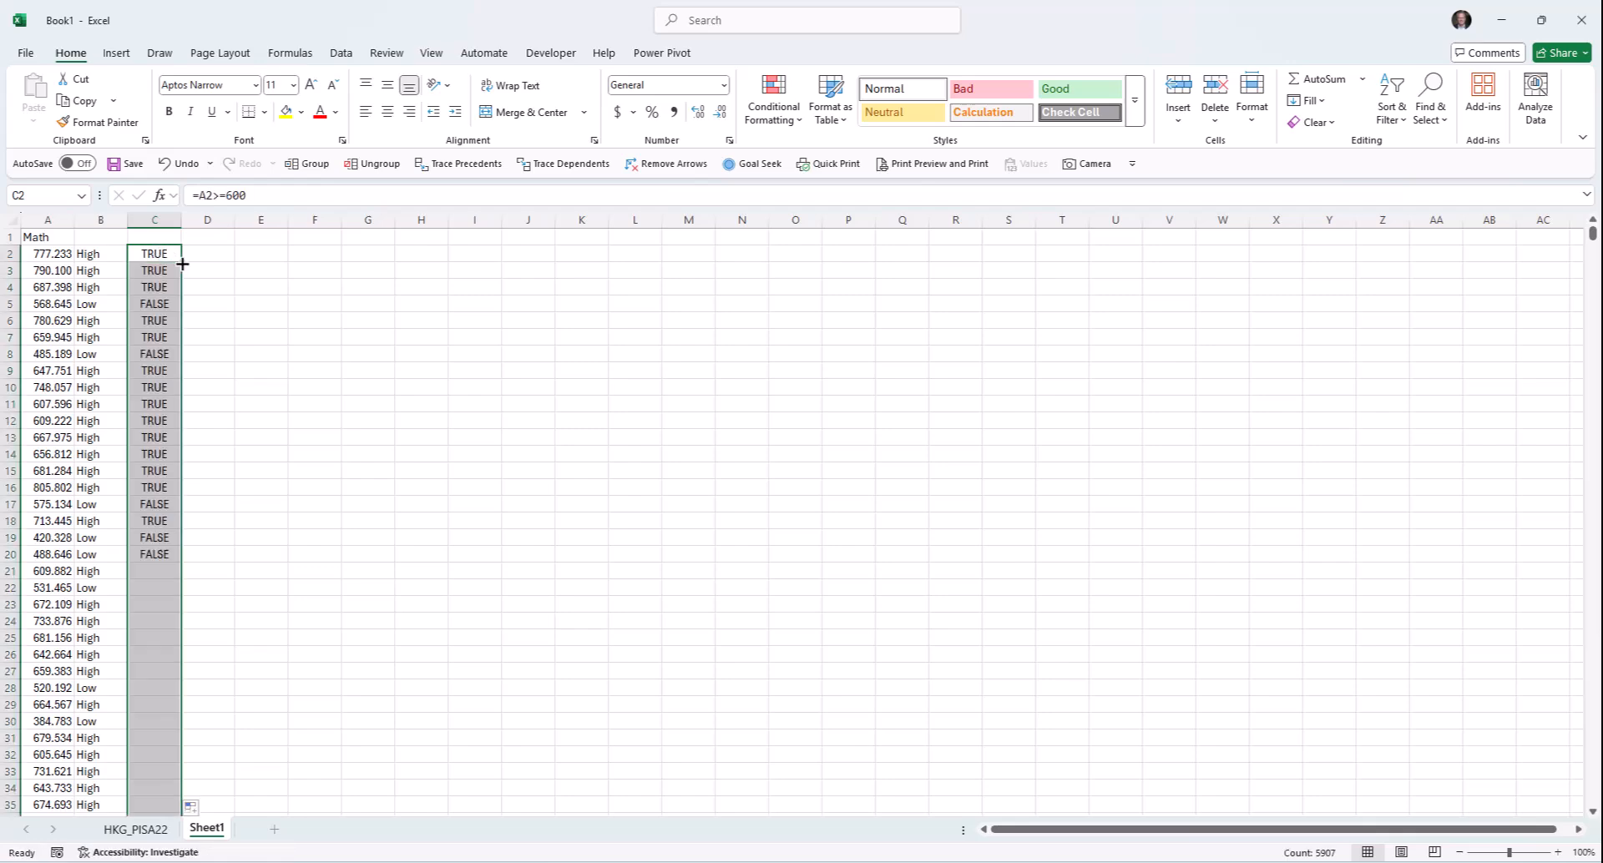
- Undo the fill and the logical test formula entered in column C
{"action": "left_click", "coordinate": [227, 254]}
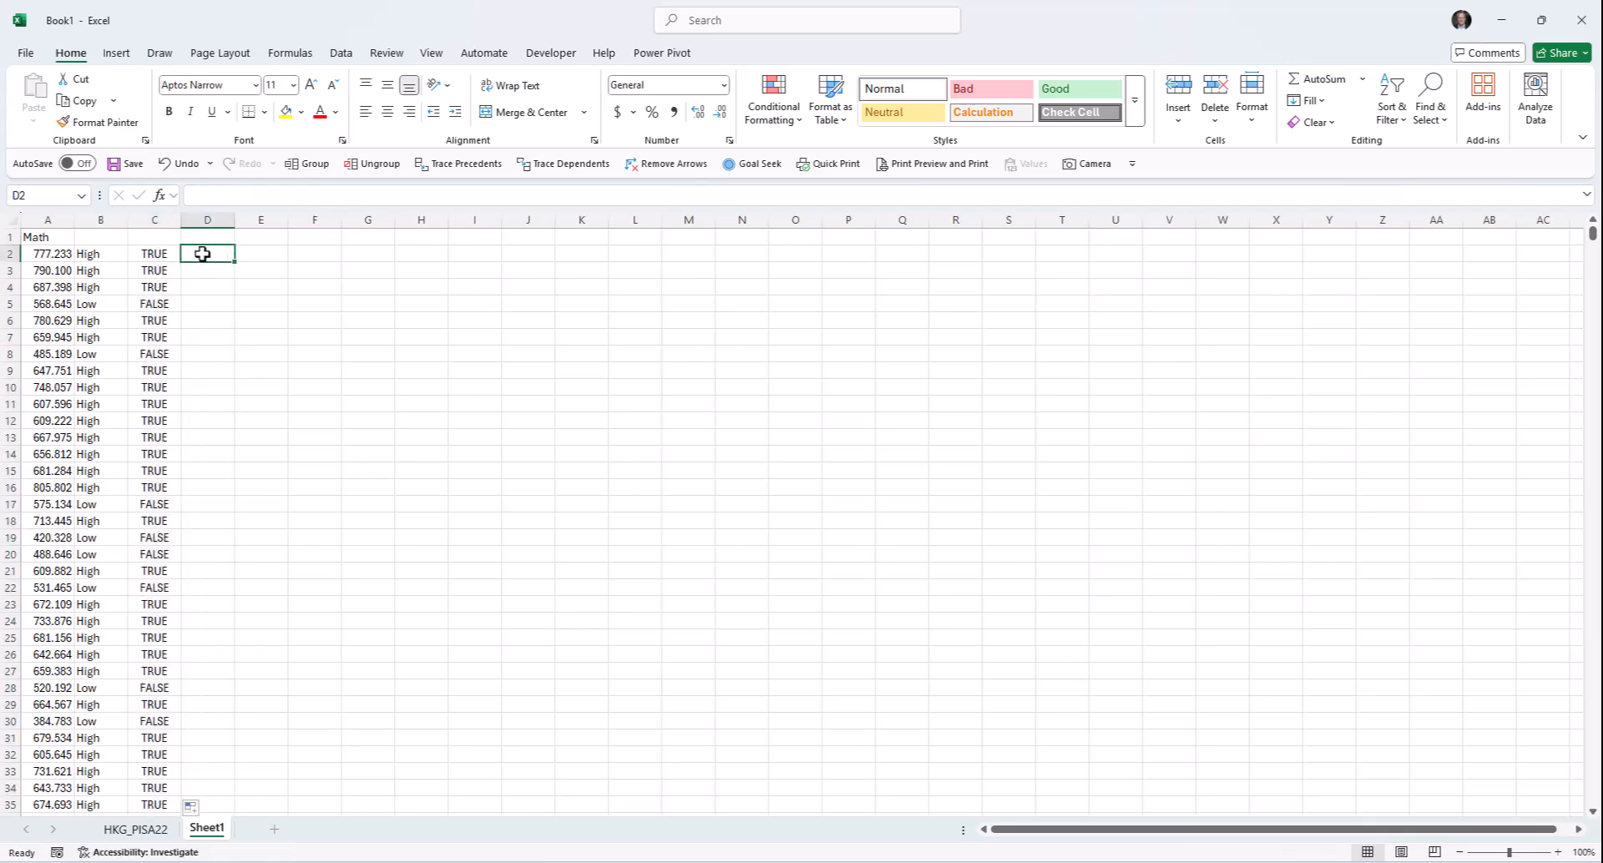
{"action": "key", "text": "ctrl+z"}
{"action": "key", "text": "ctrl+z"}
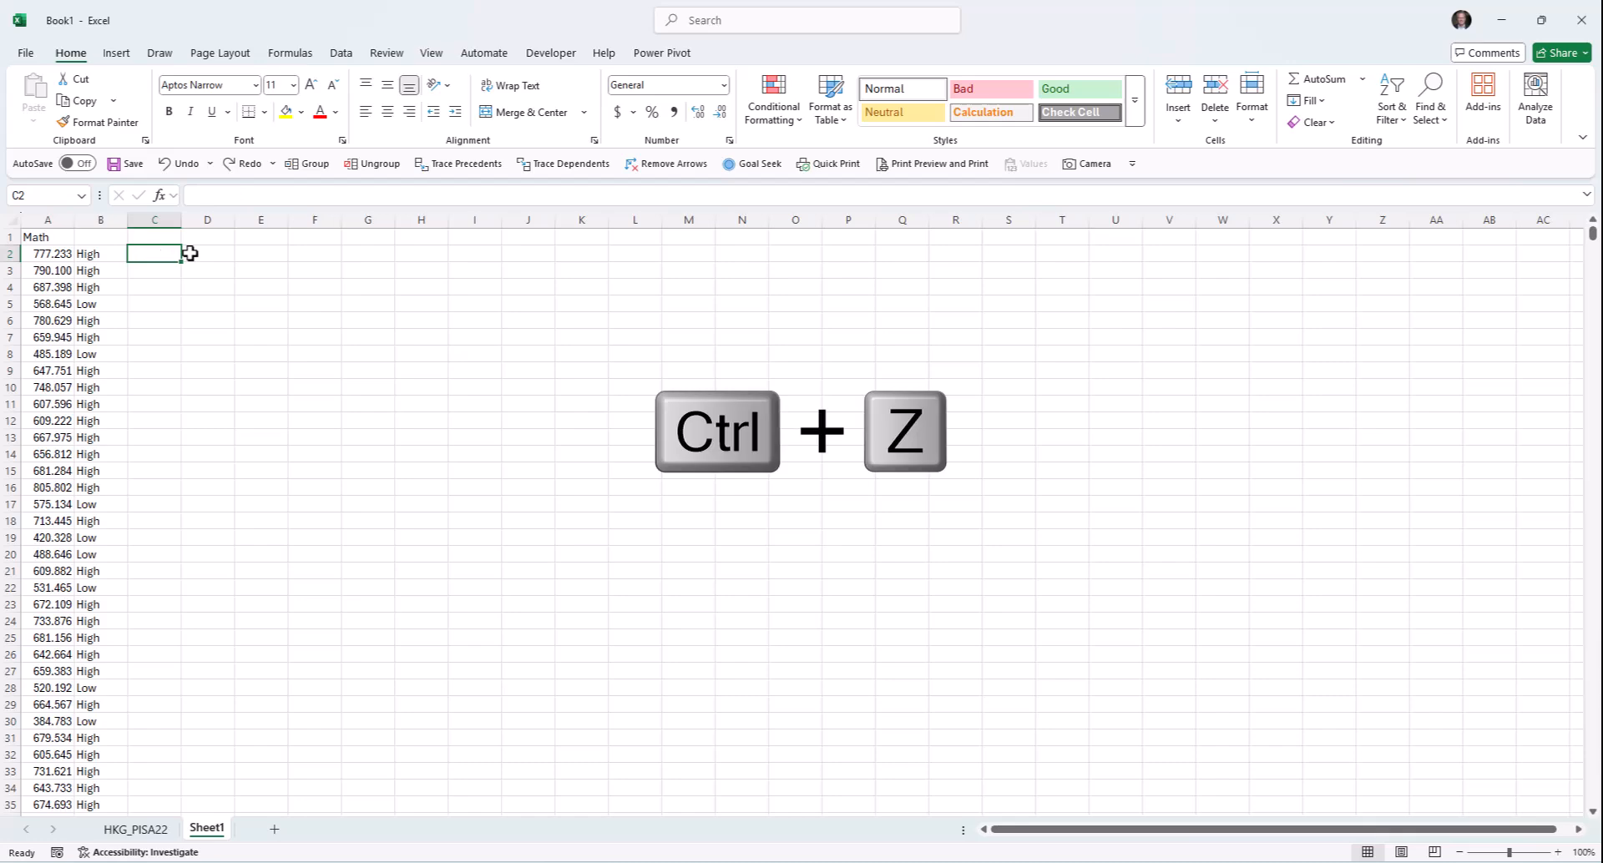
- Enter the header IF in B1 above the High/Low results
{"action": "left_click", "coordinate": [96, 236]}
{"action": "type", "text": "IF"}
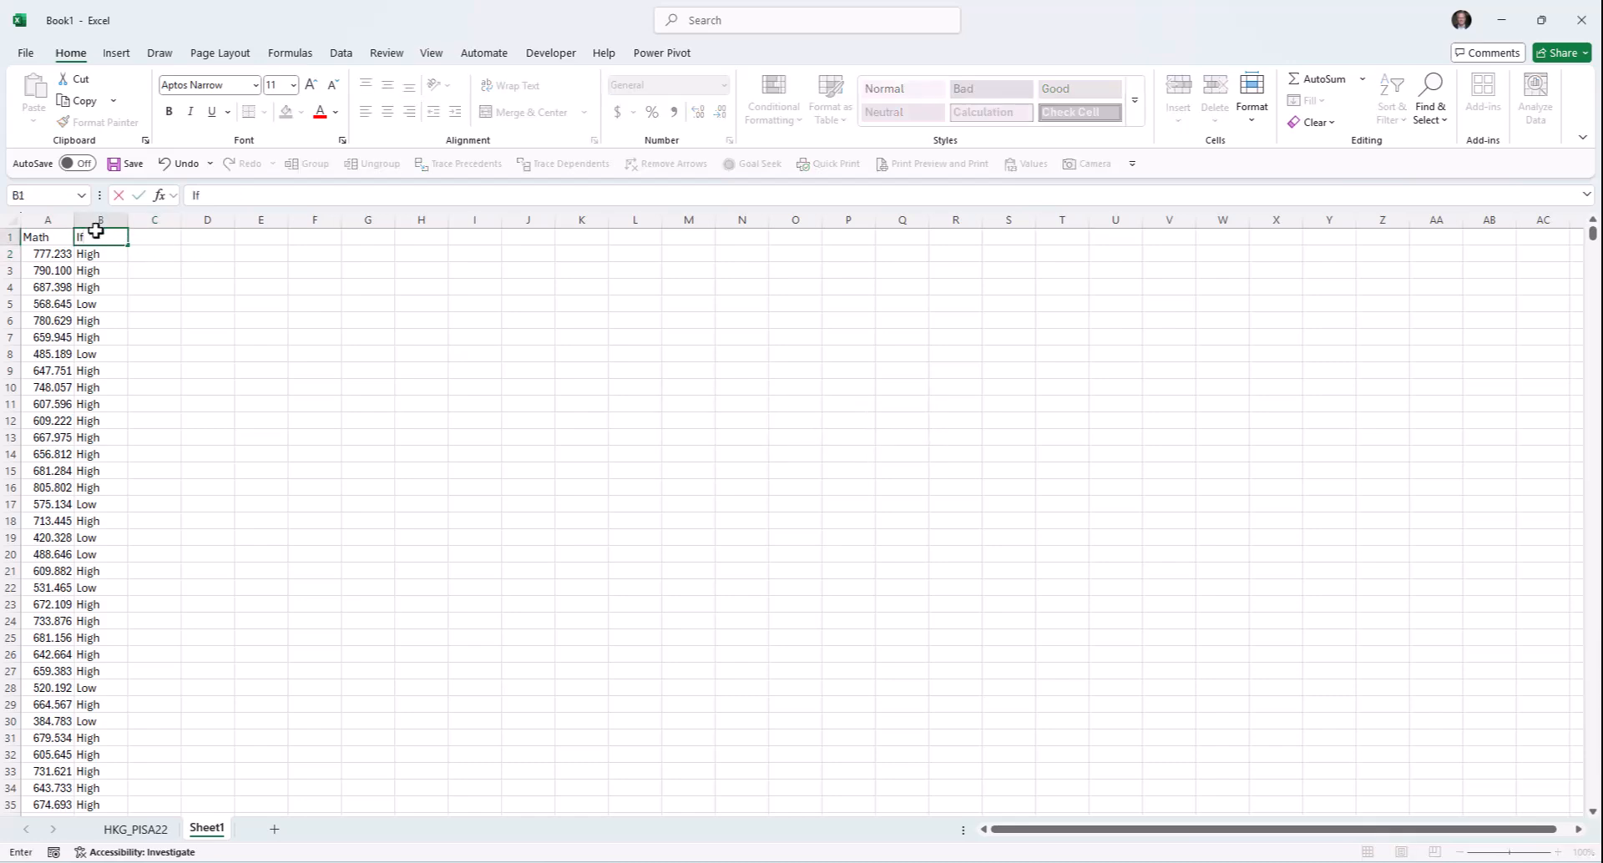
{"action": "key", "text": "Tab"}
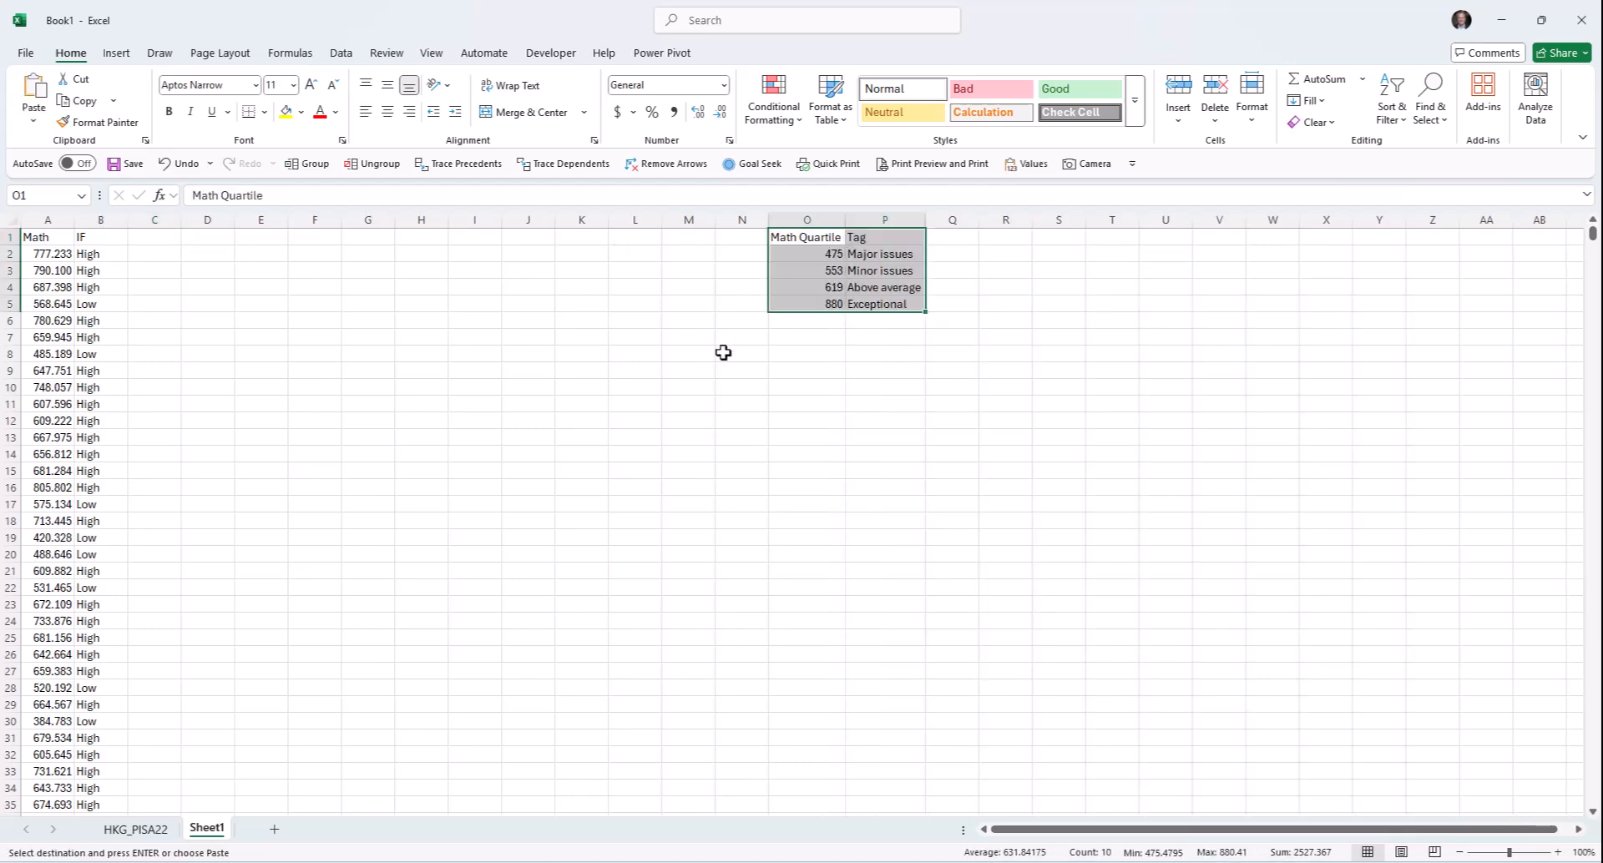
- Begin an IFS formula in C2 whose first test A2<=O2 returns the tag in P2
{"action": "left_click", "coordinate": [833, 259]}
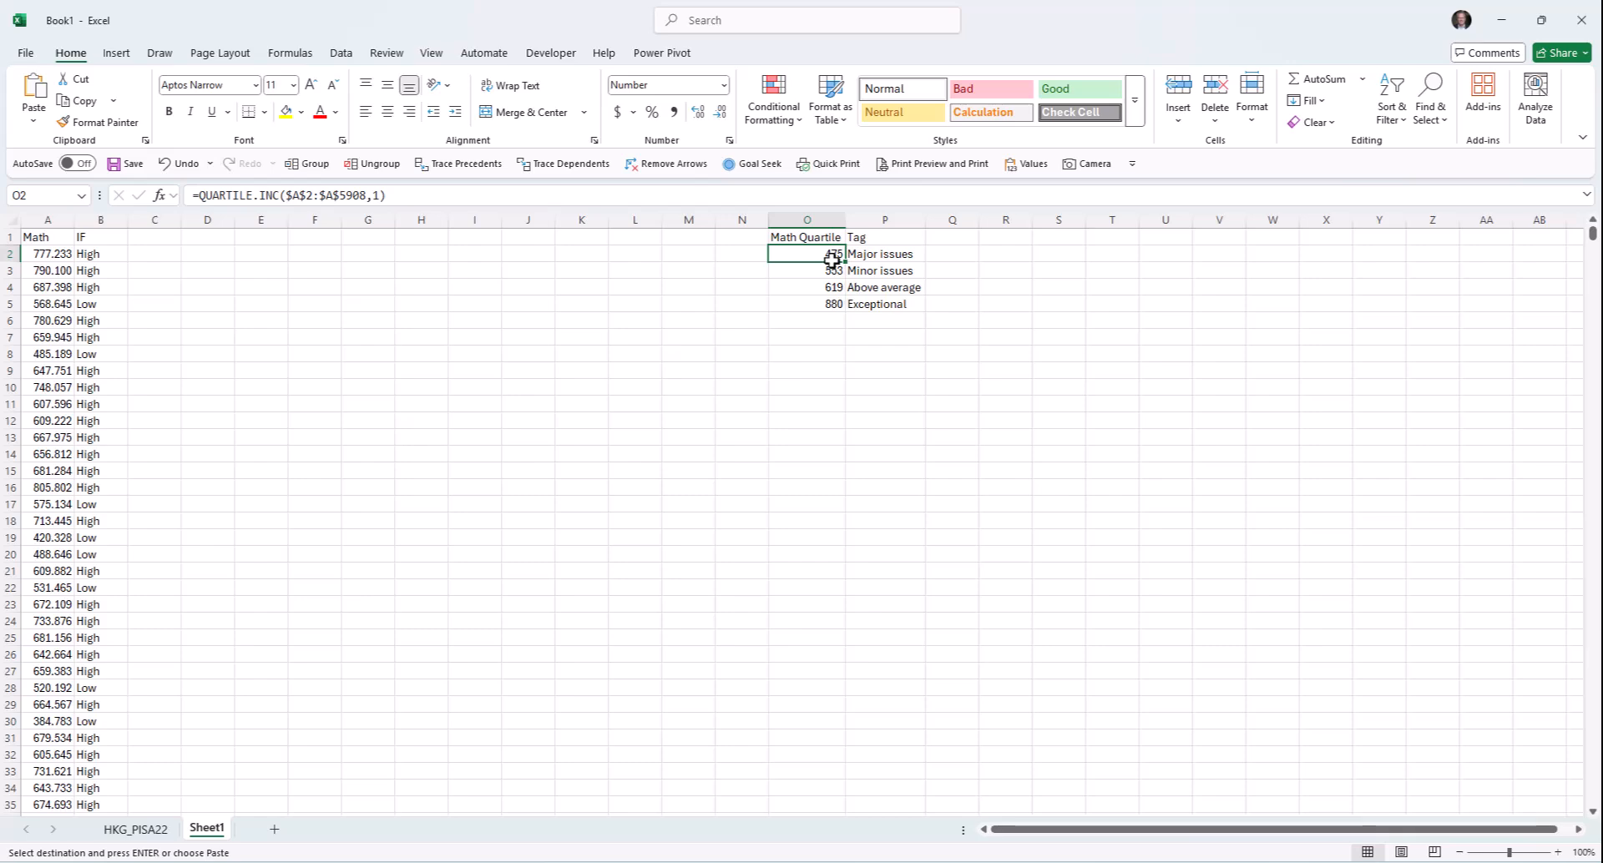
{"action": "left_click", "coordinate": [144, 262]}
{"action": "type", "text": "="}
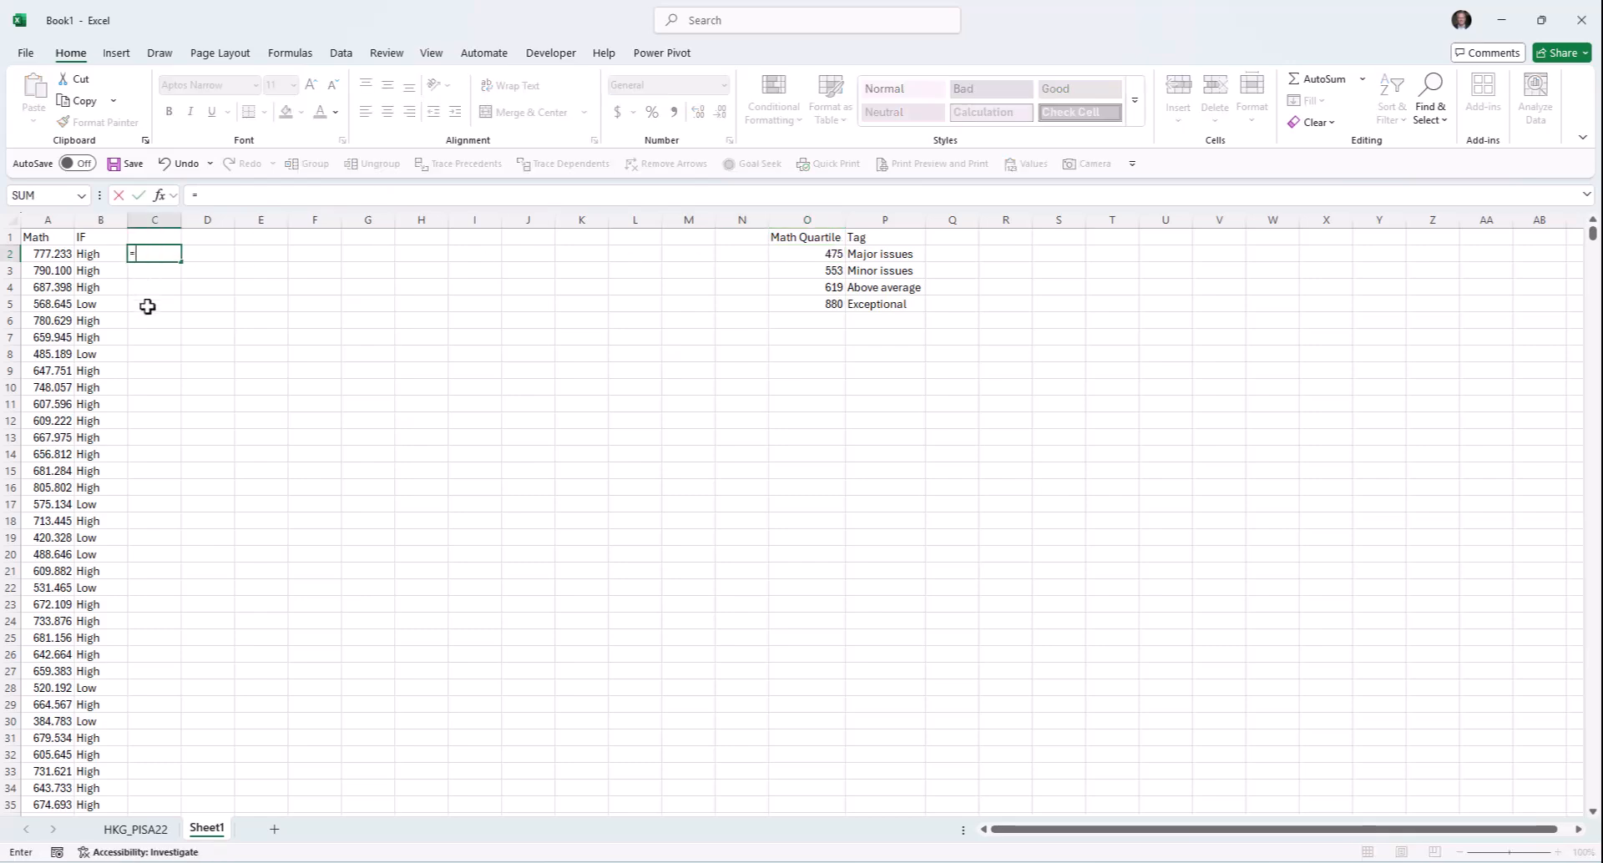
{"action": "type", "text": "IFS"}
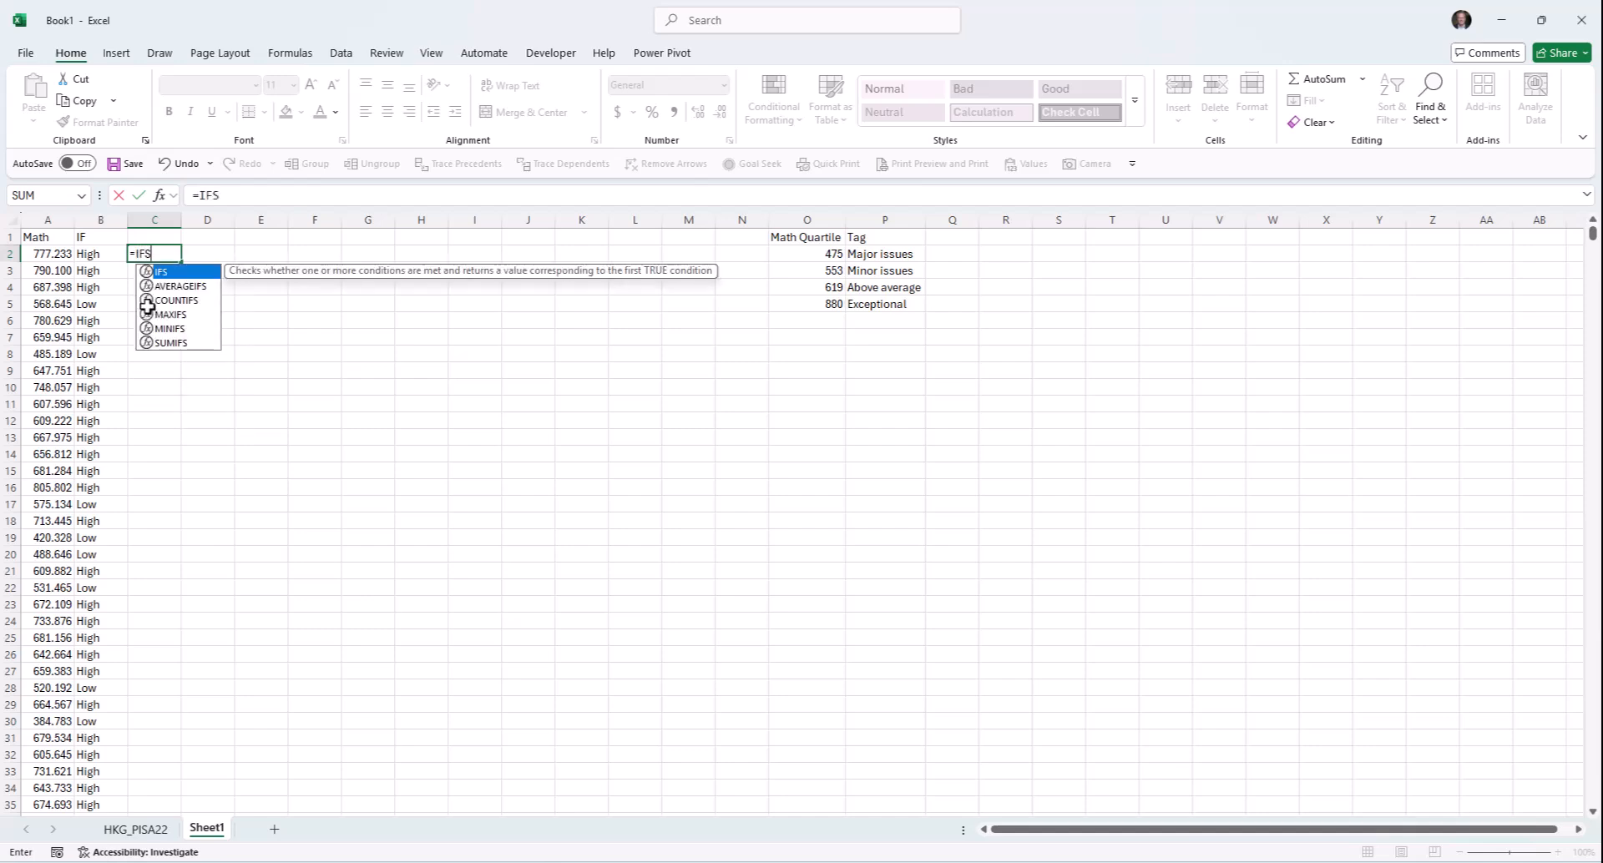
{"action": "type", "text": "("}
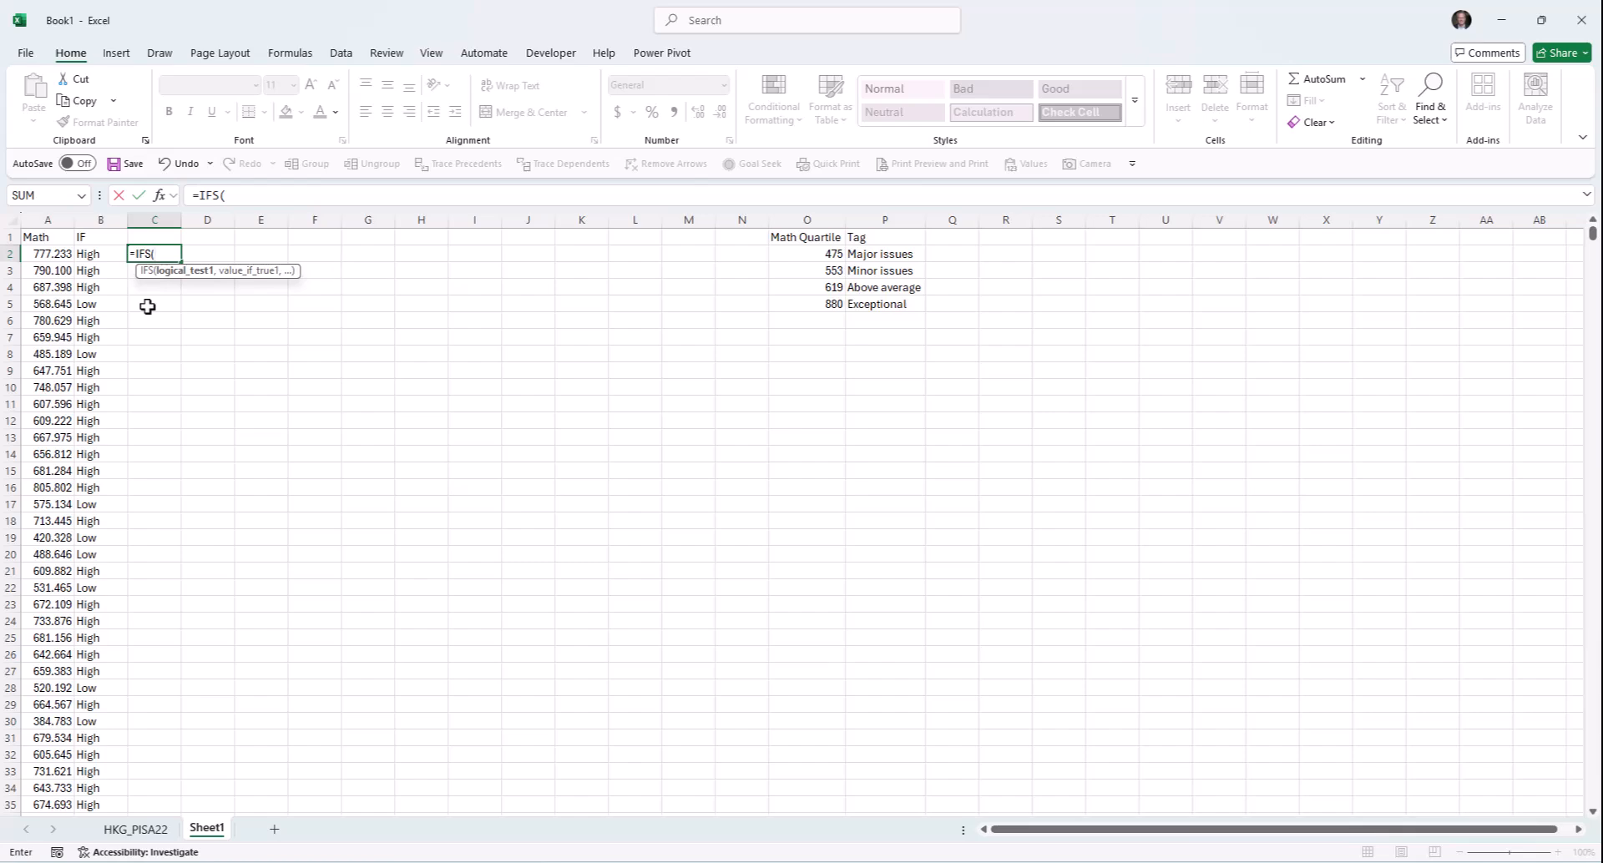
{"action": "left_click", "coordinate": [50, 253]}
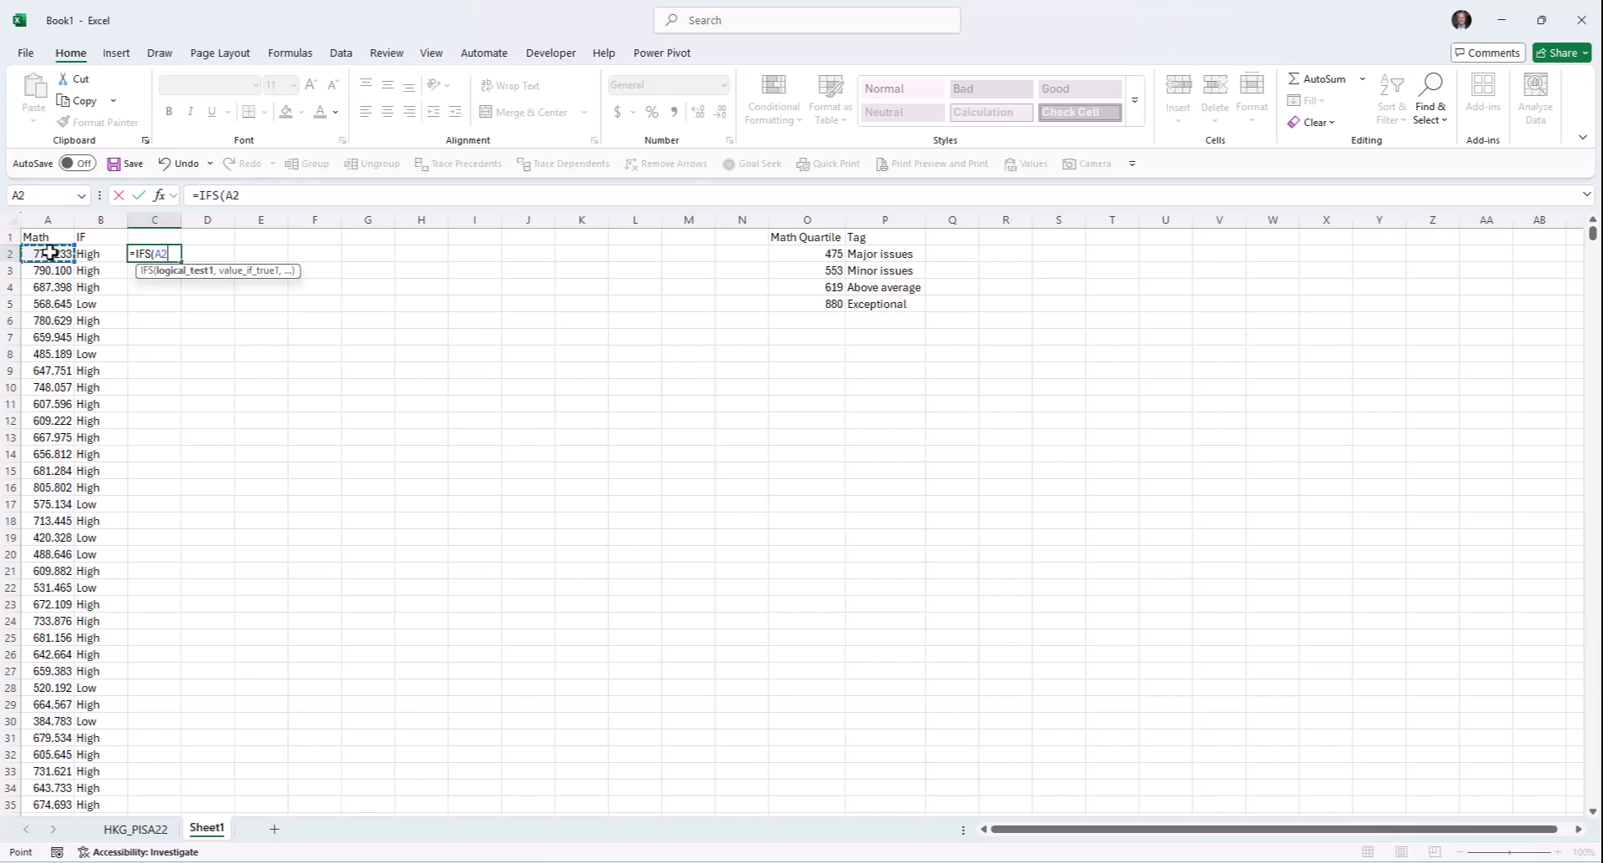
{"action": "type", "text": "<="}
{"action": "left_click", "coordinate": [829, 255]}
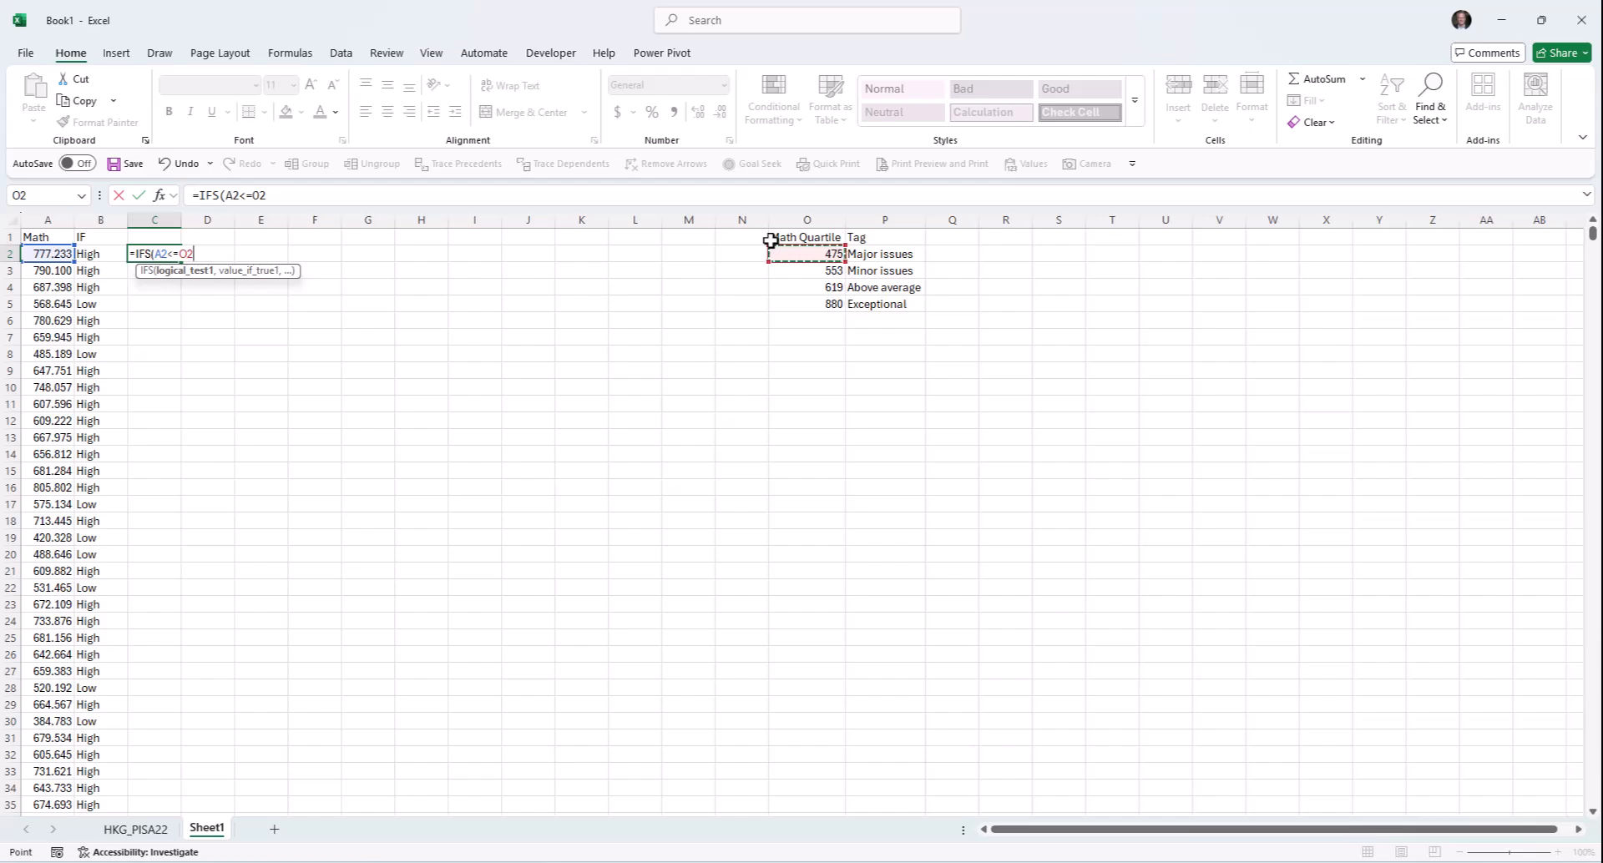
{"action": "type", "text": ","}
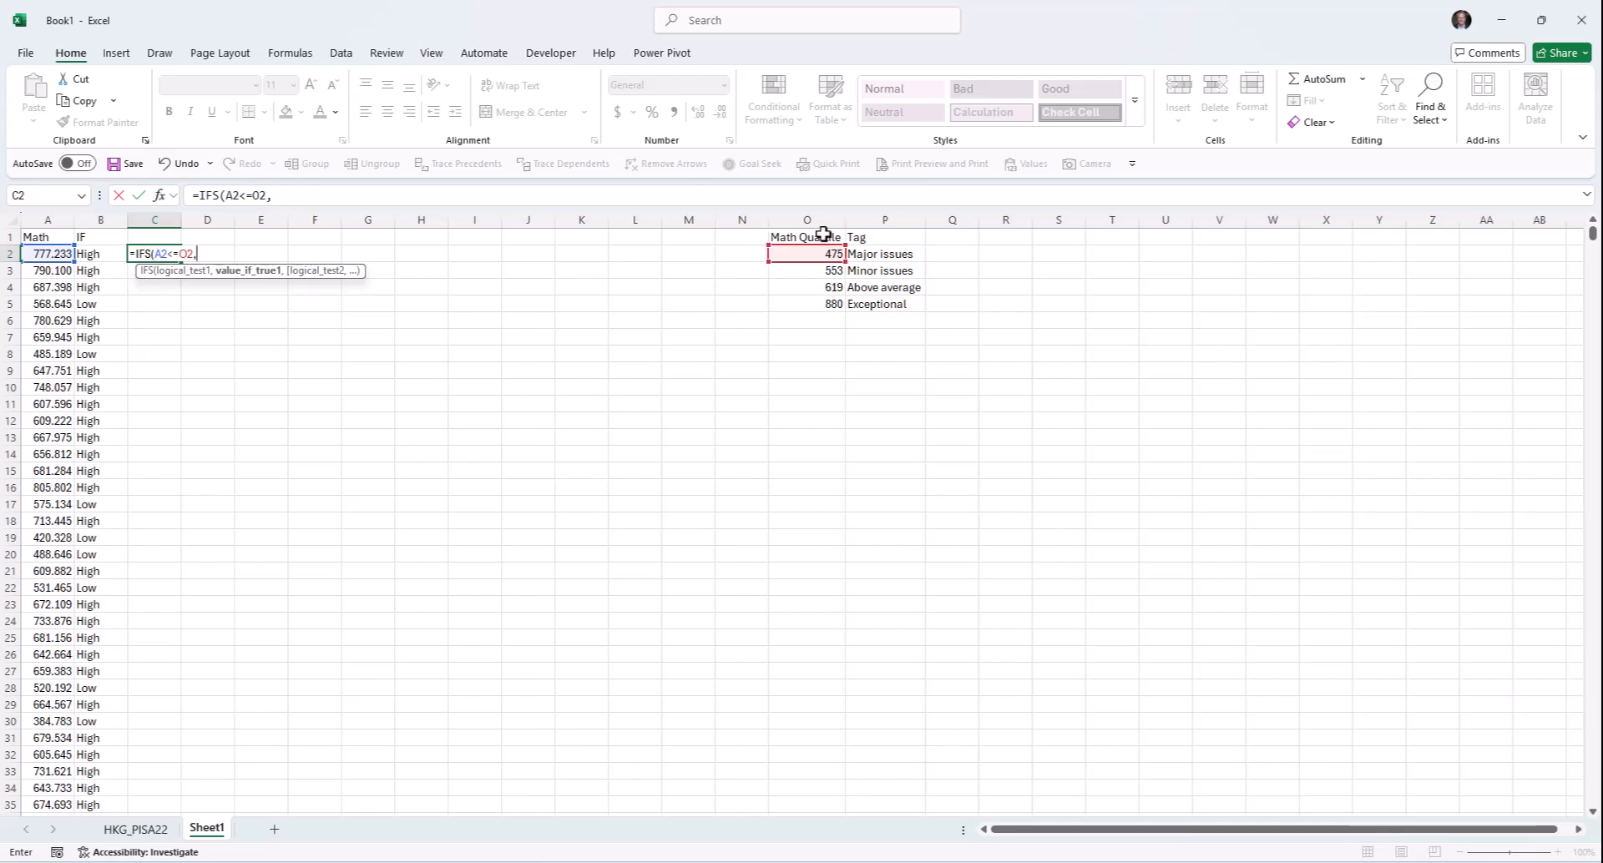
{"action": "left_click", "coordinate": [890, 255]}
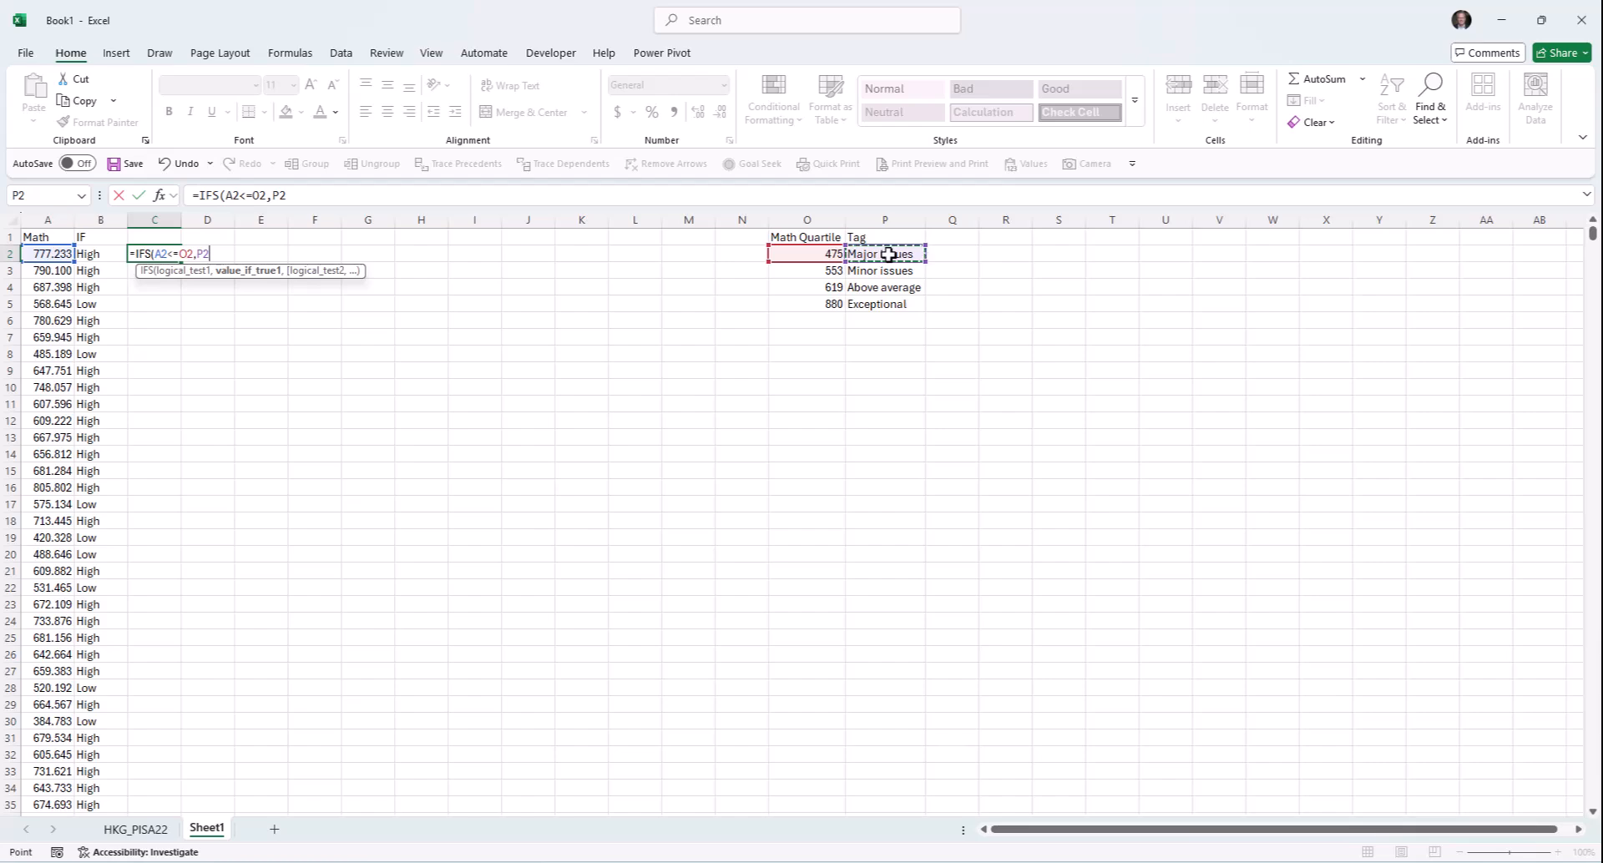
{"action": "type", "text": ","}
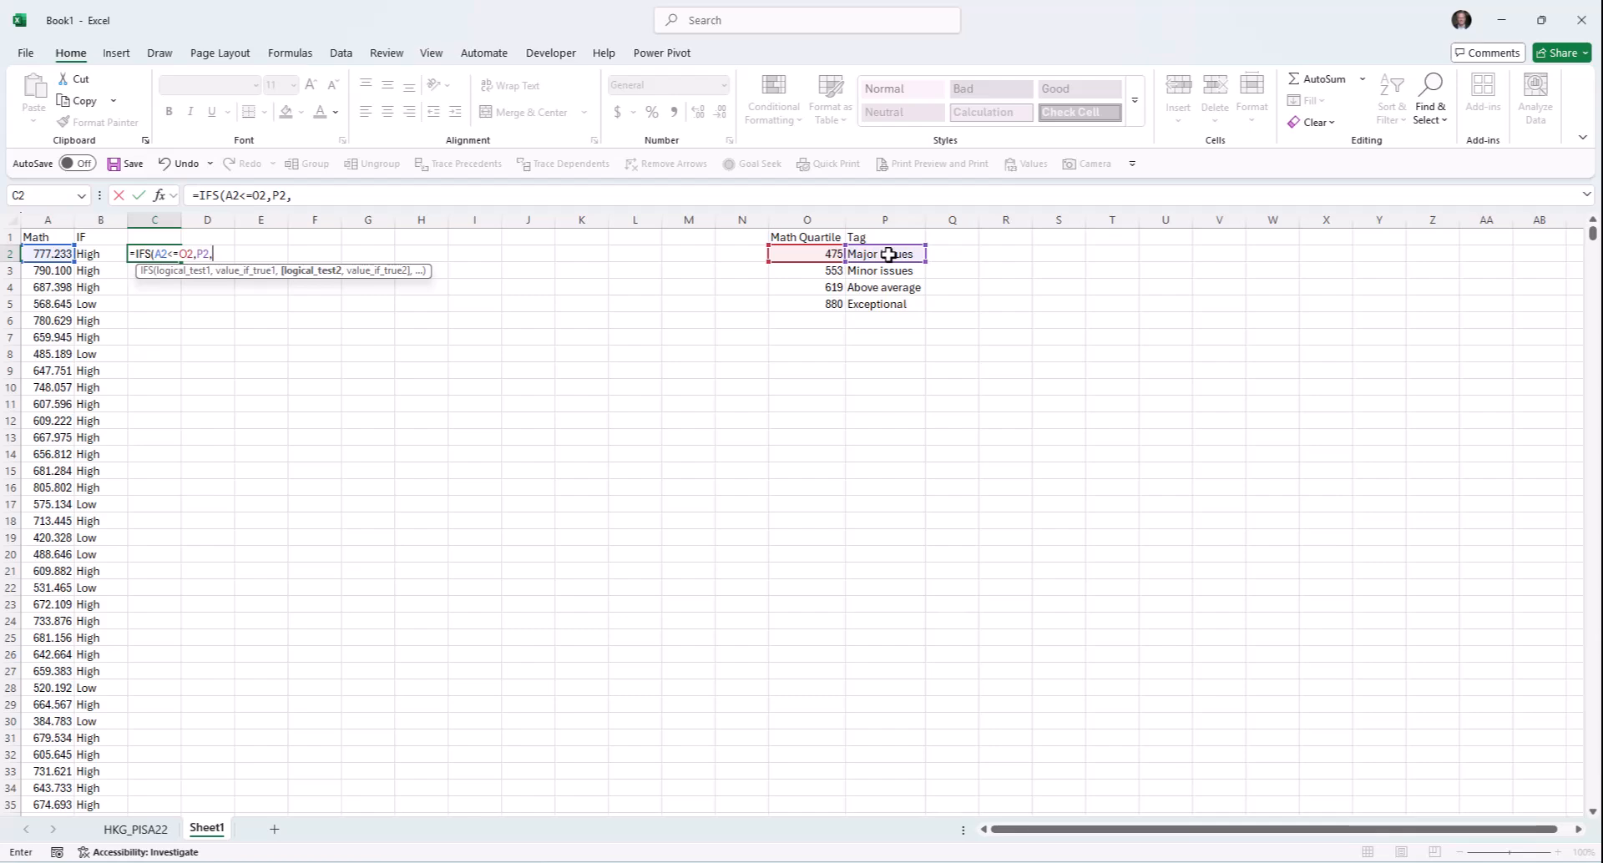
- Add a second test to the C2 IFS formula, A2<=O3, returning the tag in P3
{"action": "left_click", "coordinate": [46, 256]}
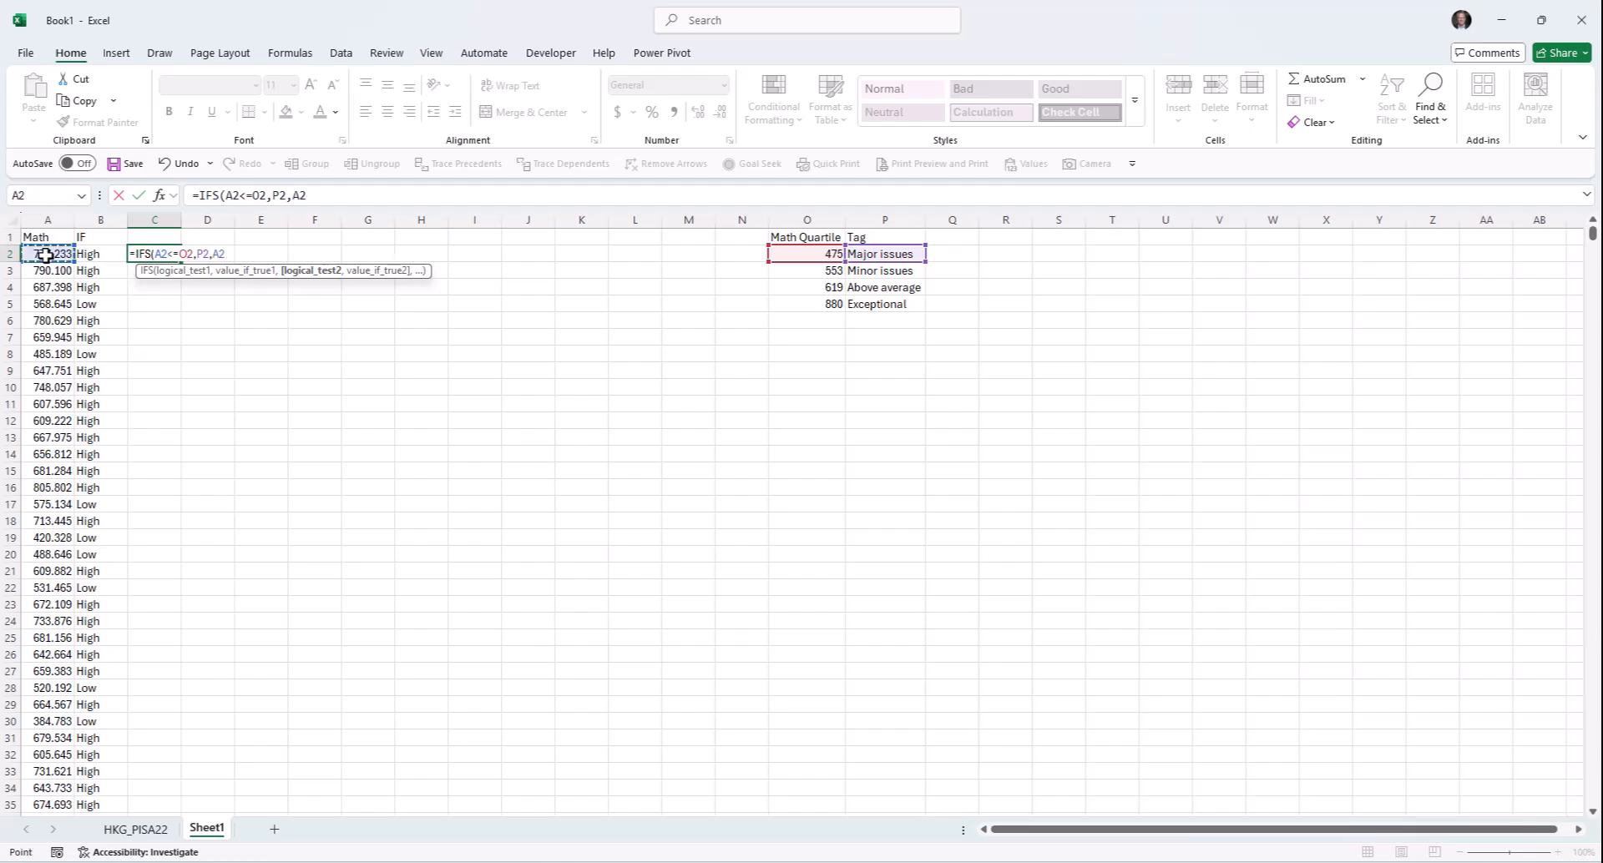
{"action": "type", "text": "<="}
{"action": "left_click", "coordinate": [807, 270]}
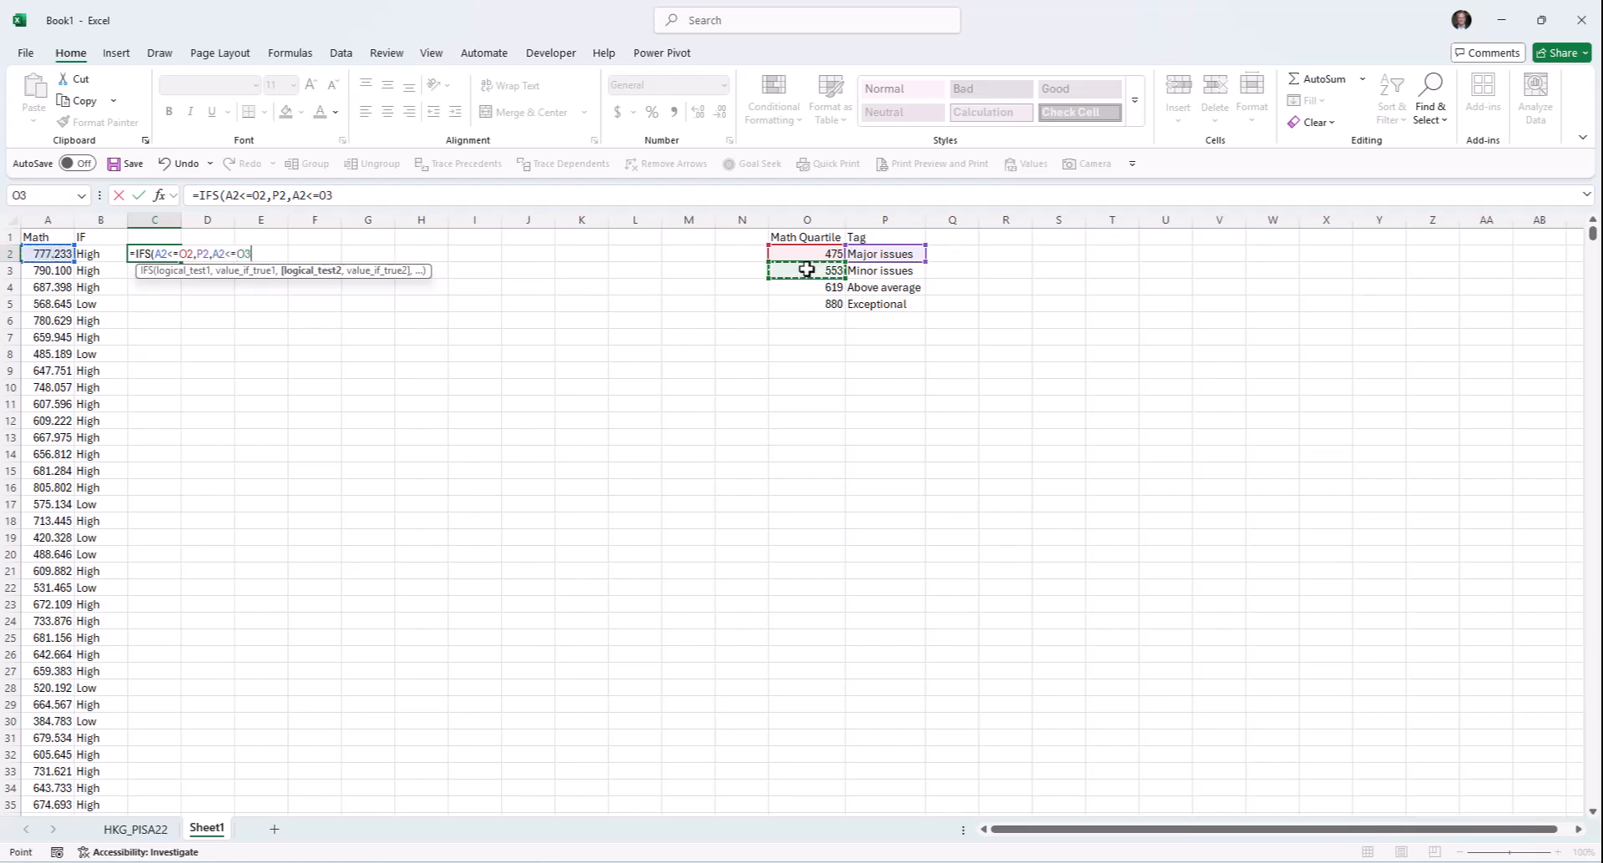
{"action": "type", "text": ","}
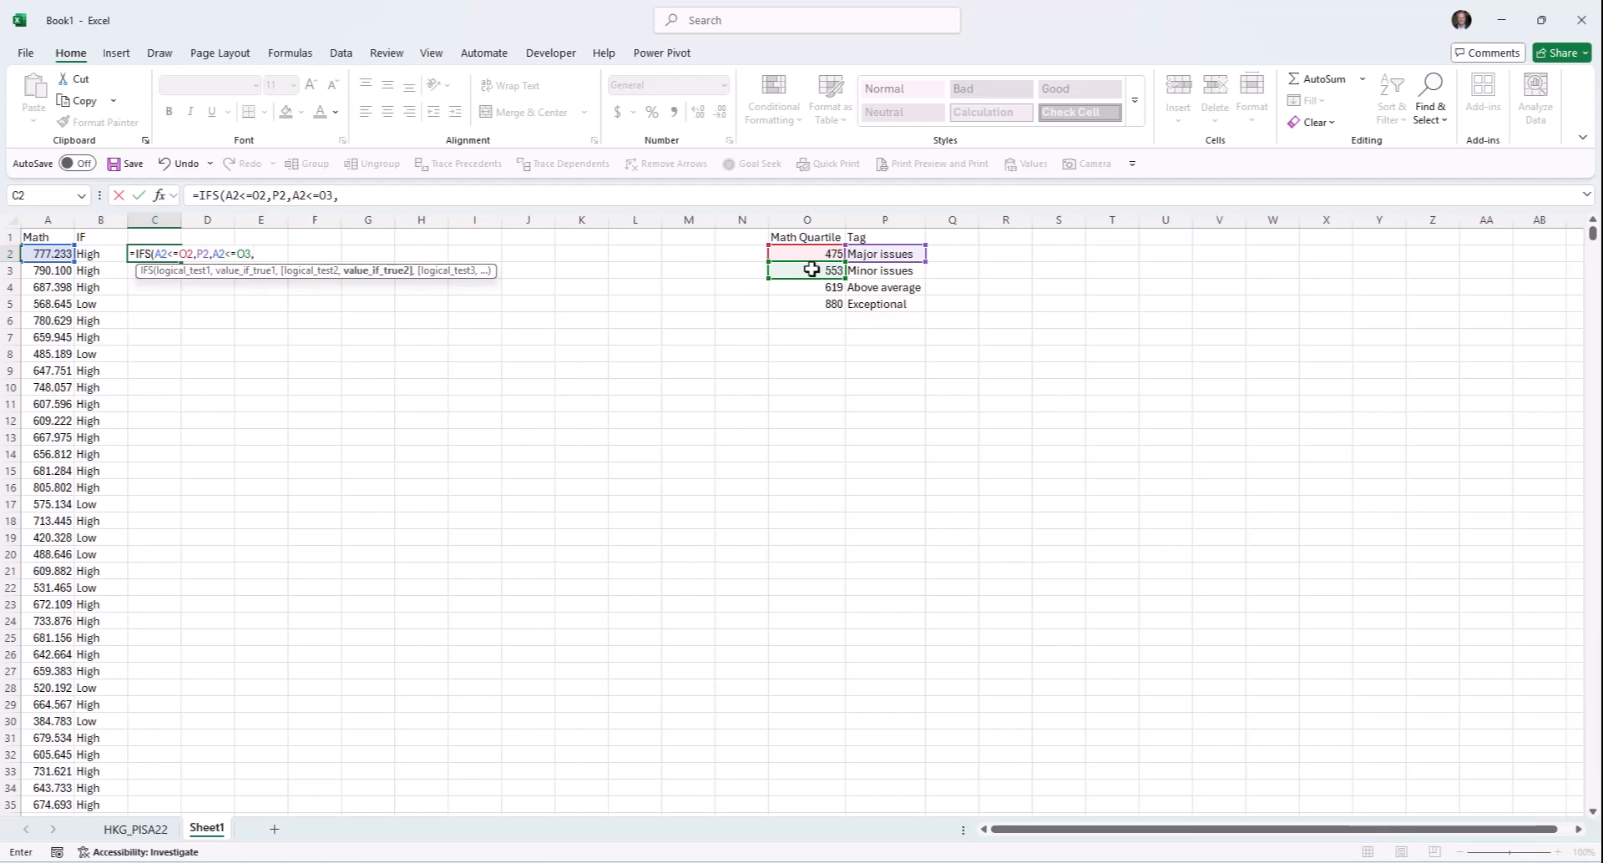
{"action": "left_click", "coordinate": [873, 270]}
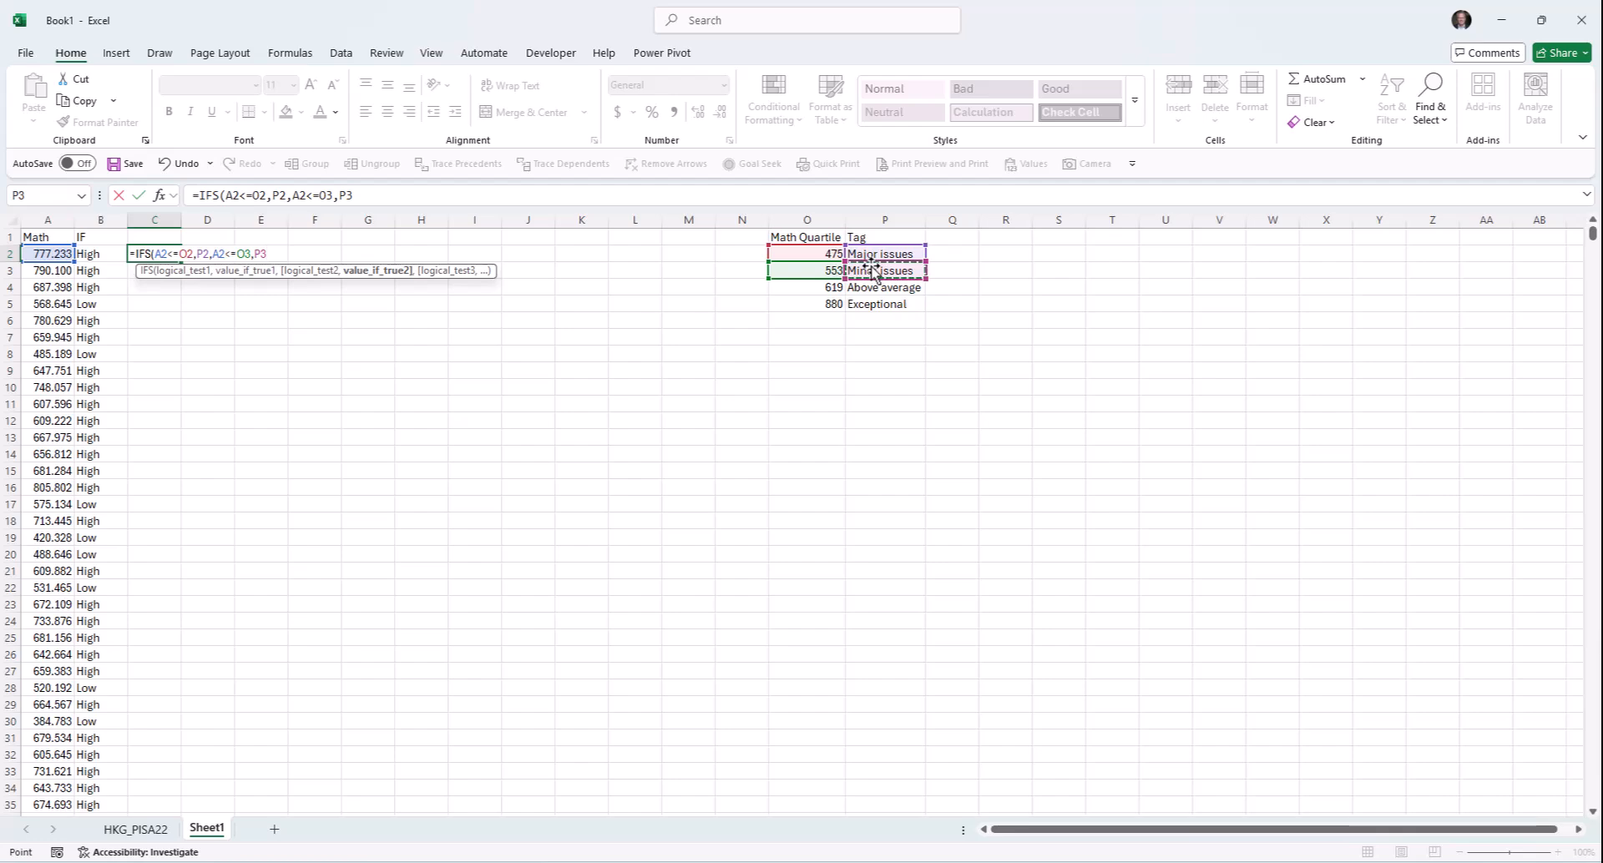
- Make the quartile and tag references in the C2 IFS formula absolute: $O$2, $P$2, $O$3 and $P$3
{"action": "double_click", "coordinate": [262, 197]}
{"action": "key", "text": "F4"}
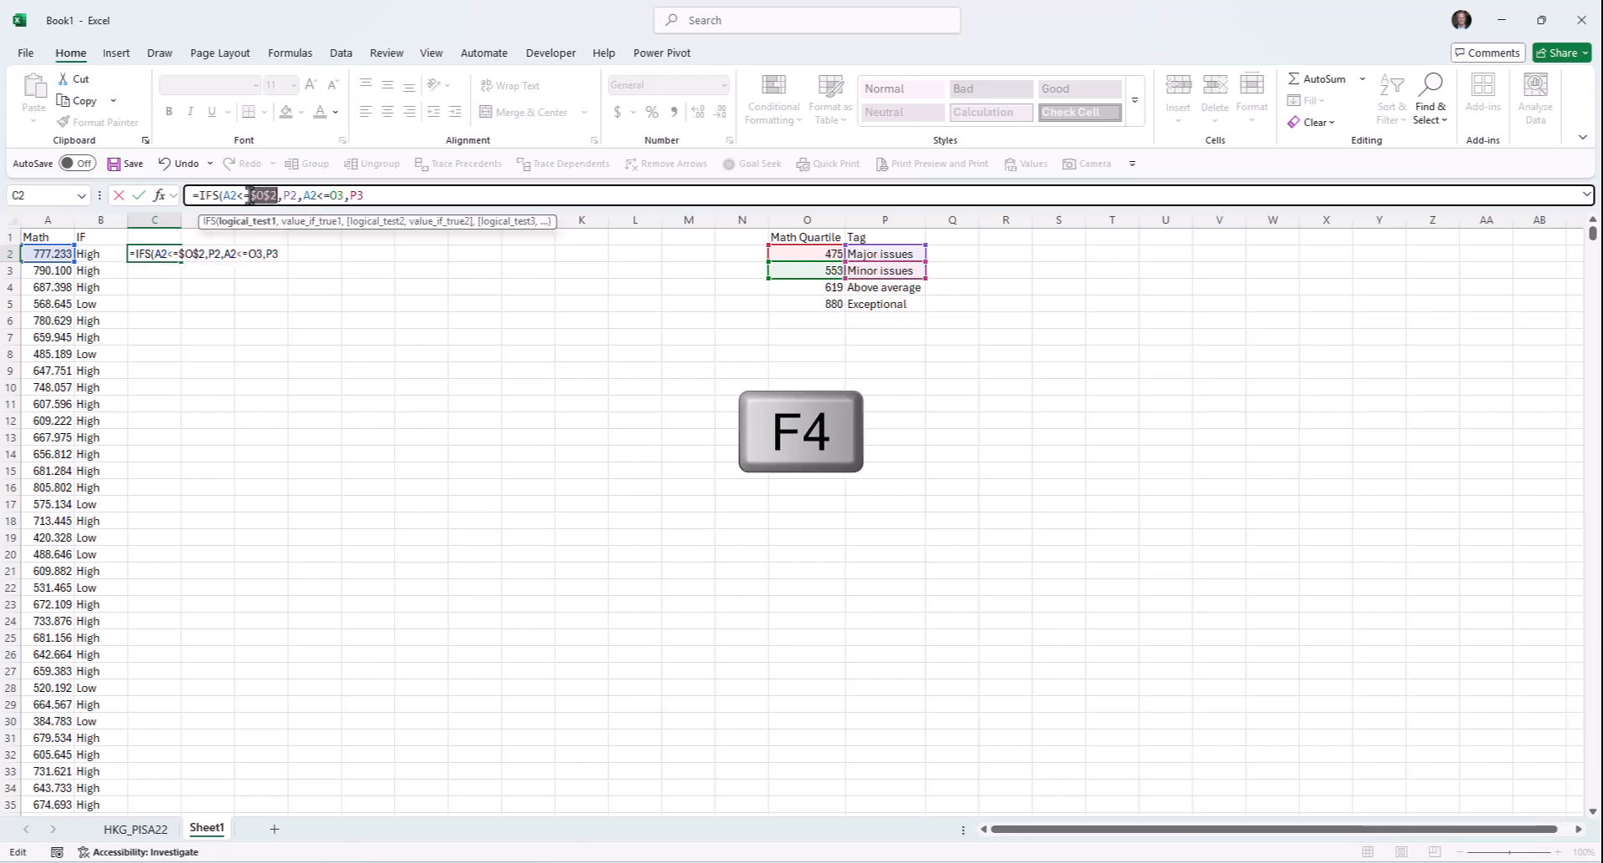
{"action": "double_click", "coordinate": [292, 196]}
{"action": "key", "text": "F4"}
{"action": "double_click", "coordinate": [357, 195]}
{"action": "key", "text": "F4"}
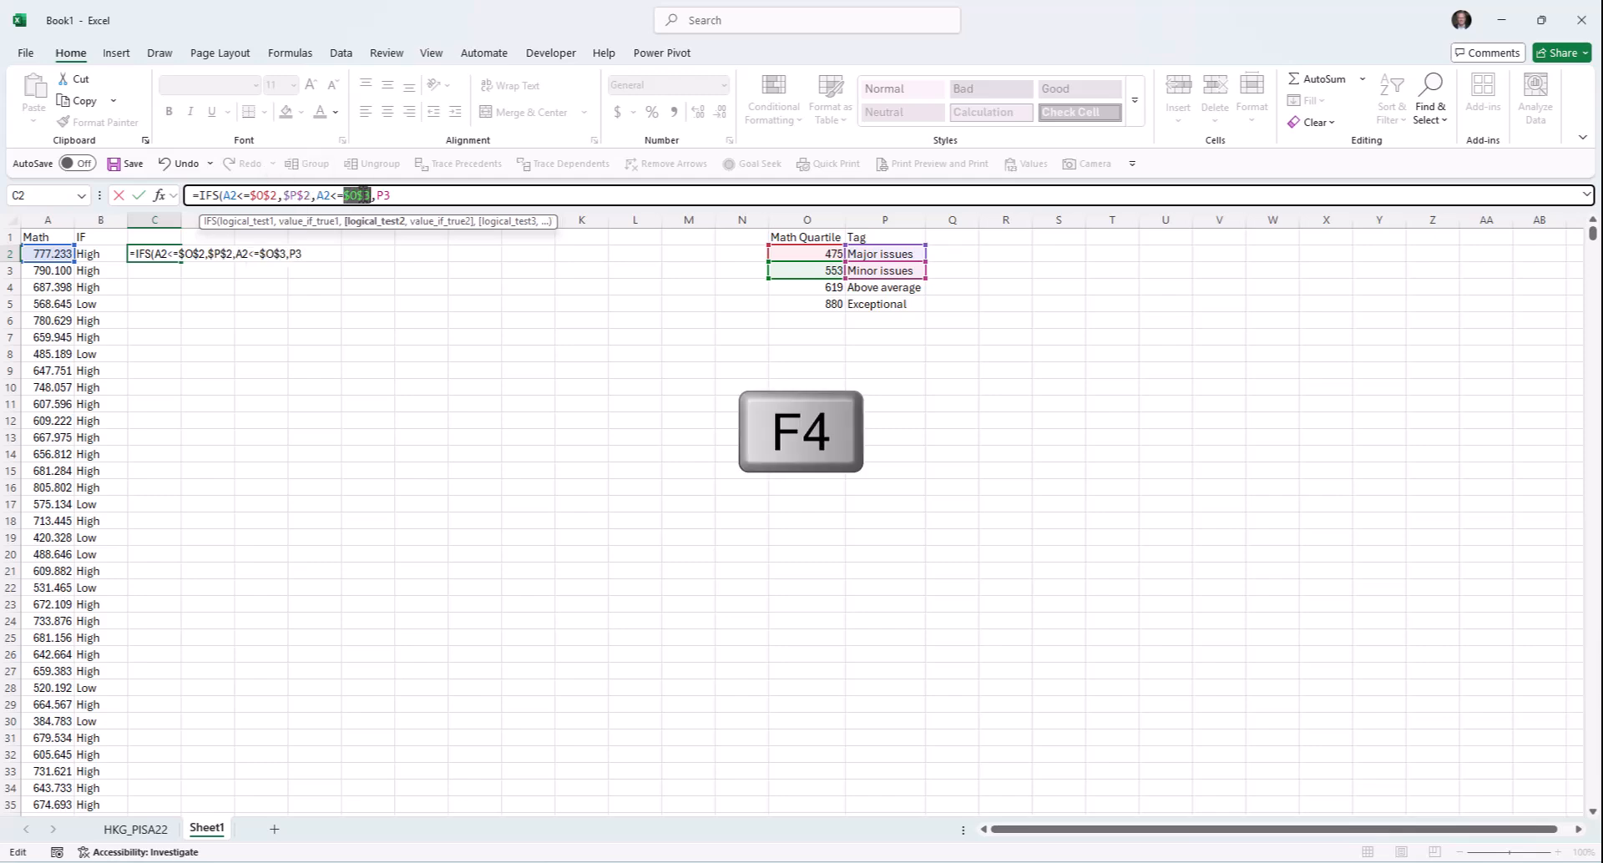
{"action": "double_click", "coordinate": [383, 196]}
{"action": "key", "text": "F4"}
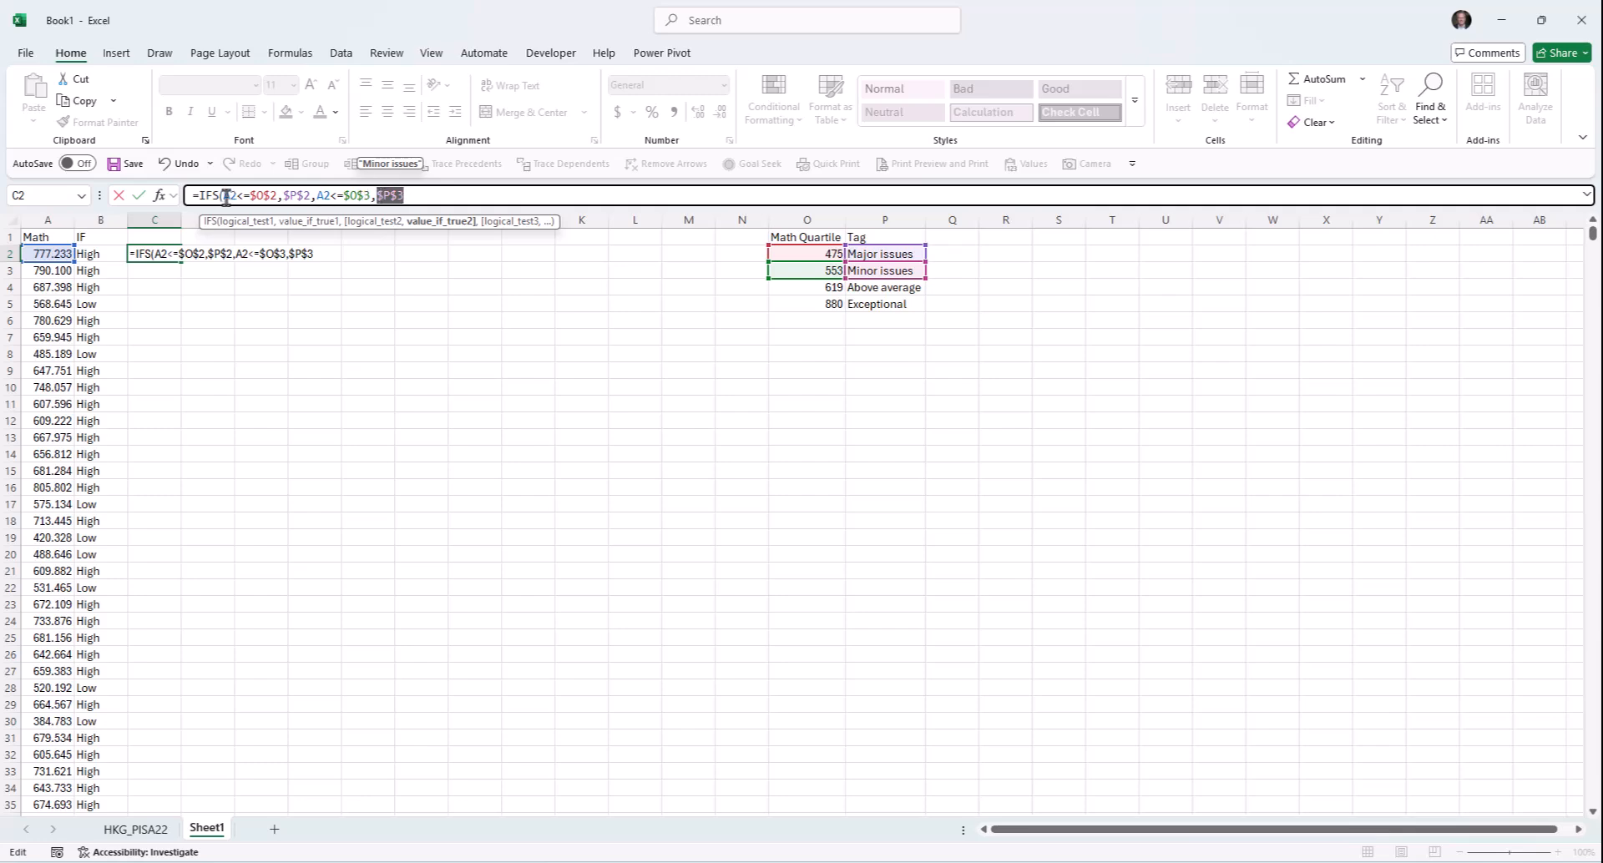
- Duplicate the two existing test and tag pairs at the end of the C2 IFS formula, separated by a comma
{"action": "left_click_drag", "start_coordinate": [224, 197], "coordinate": [411, 198]}
{"action": "key", "text": "ctrl+c"}
{"action": "left_click", "coordinate": [432, 198]}
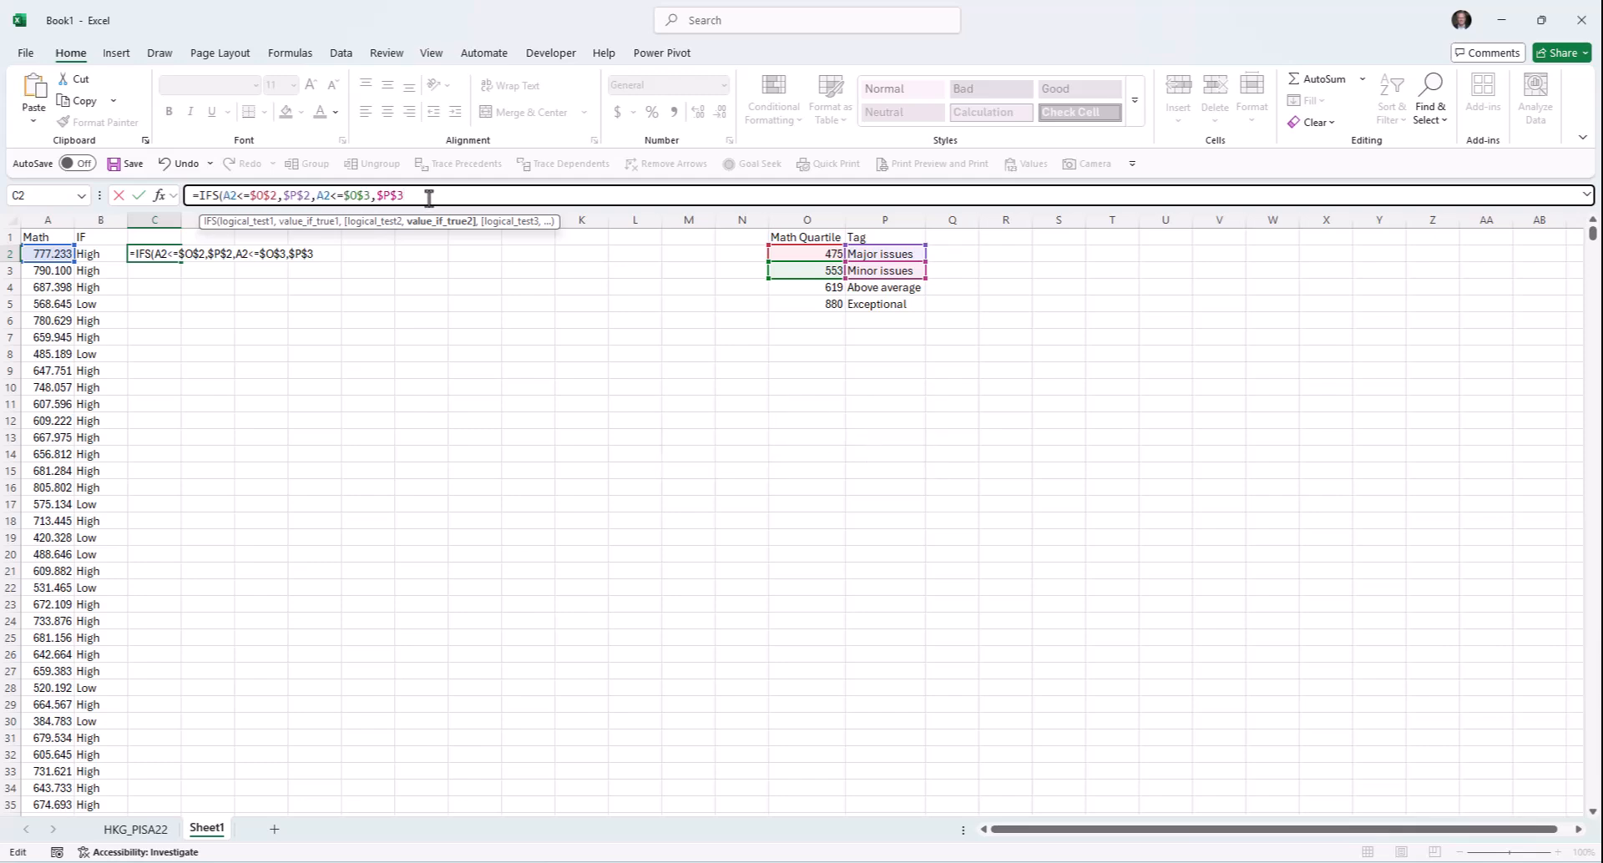
{"action": "type", "text": ","}
{"action": "key", "text": "ctrl+v"}
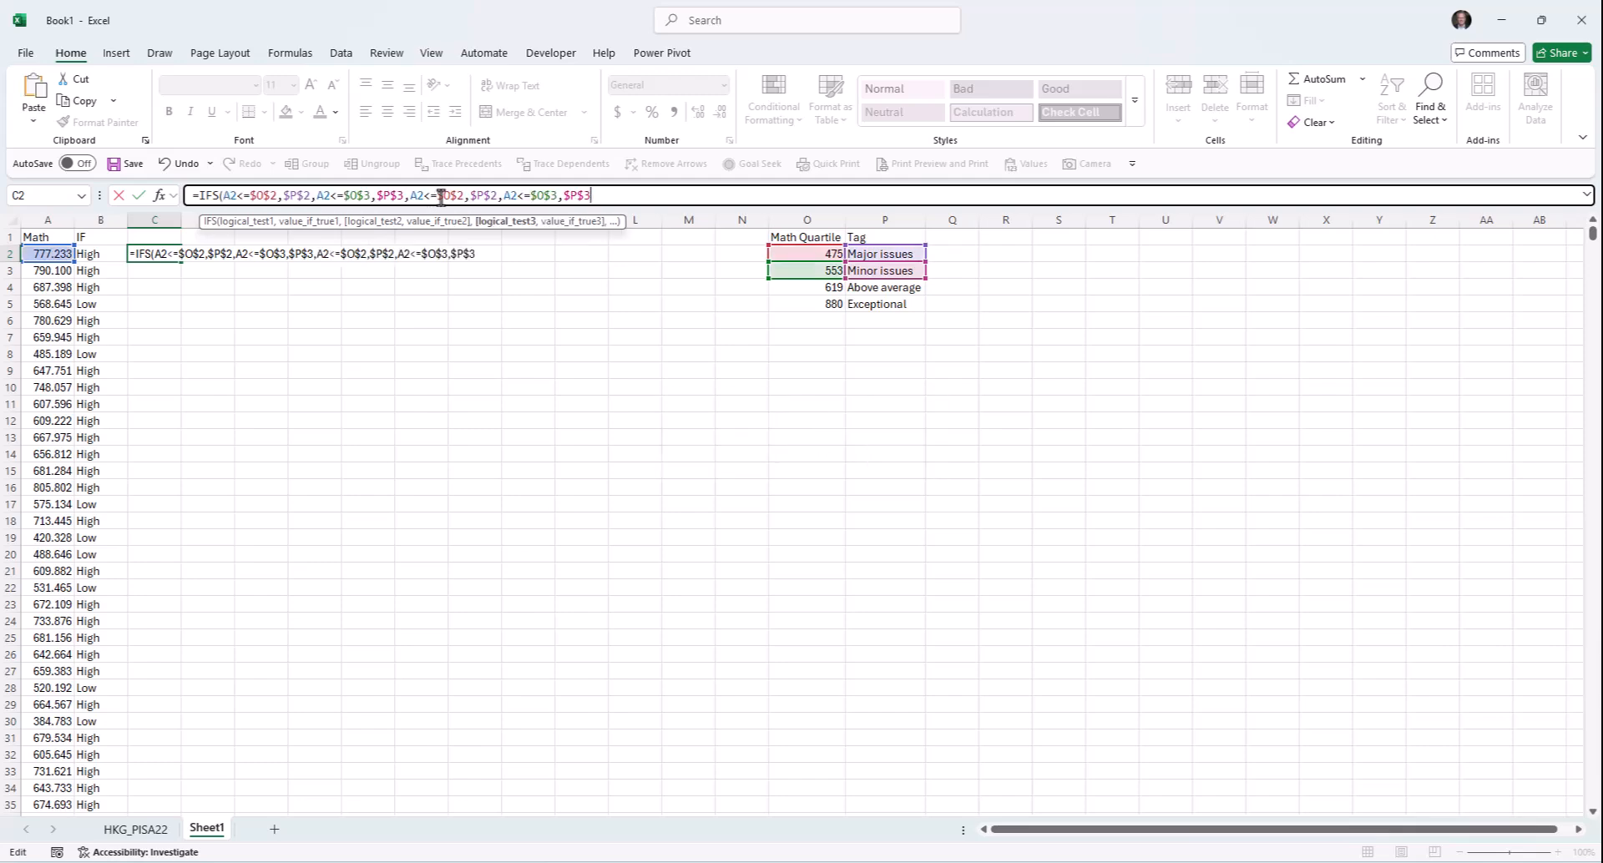
- Change the third test in the C2 IFS formula to A2<=$O$4 and its returned tag to $P$4
{"action": "left_click", "coordinate": [462, 196]}
{"action": "key", "text": "BackSpace"}
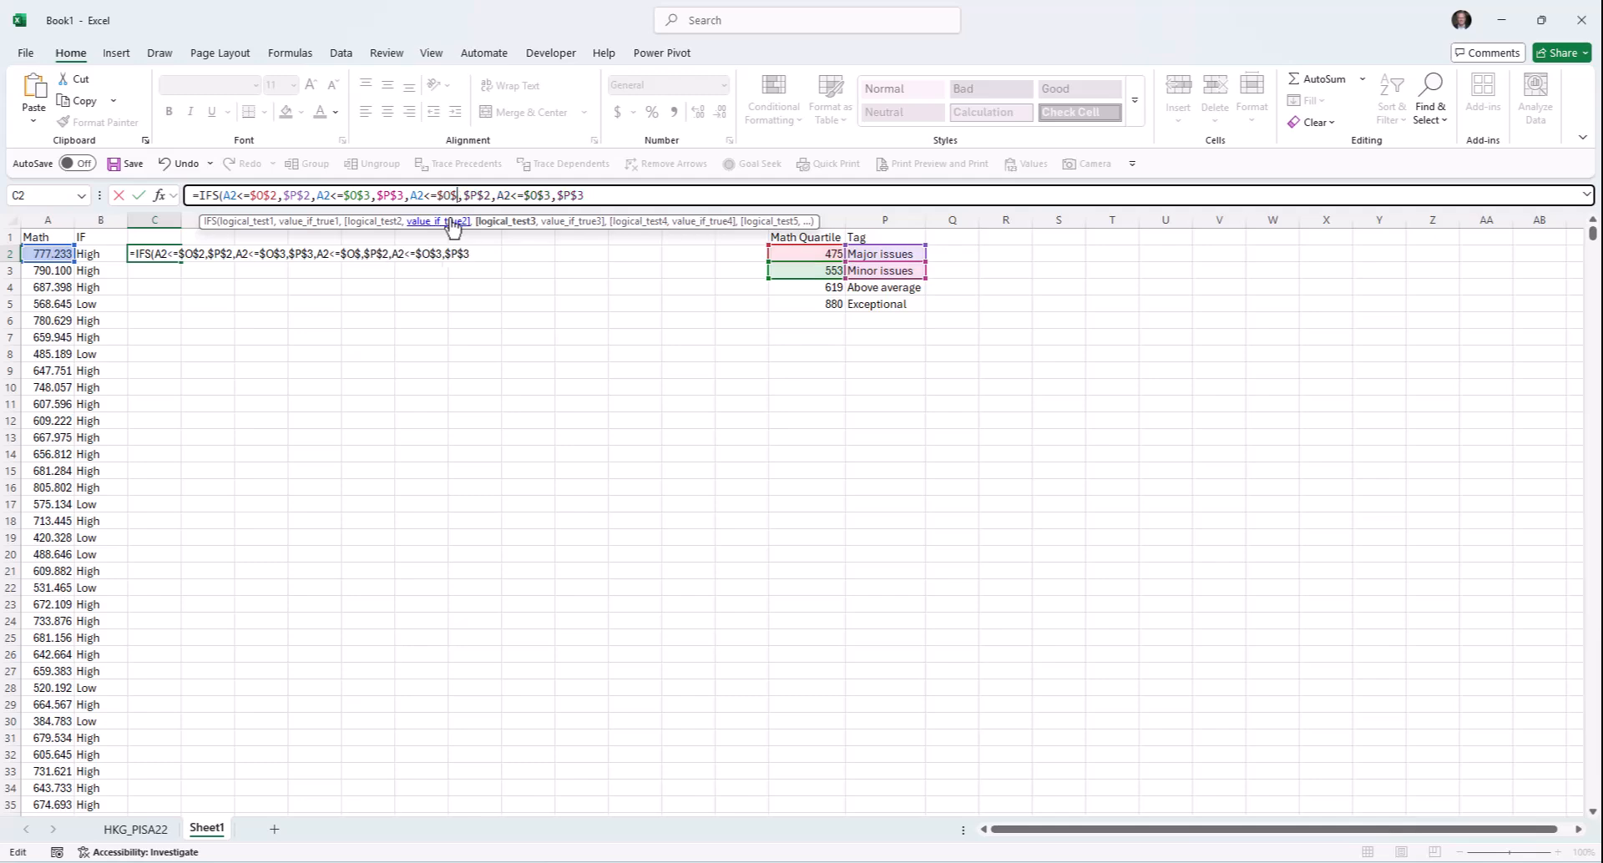
{"action": "type", "text": "4"}
{"action": "key", "text": "Right"}
{"action": "key", "text": "Right"}
{"action": "key", "text": "Right"}
{"action": "key", "text": "Right"}
{"action": "key", "text": "Right"}
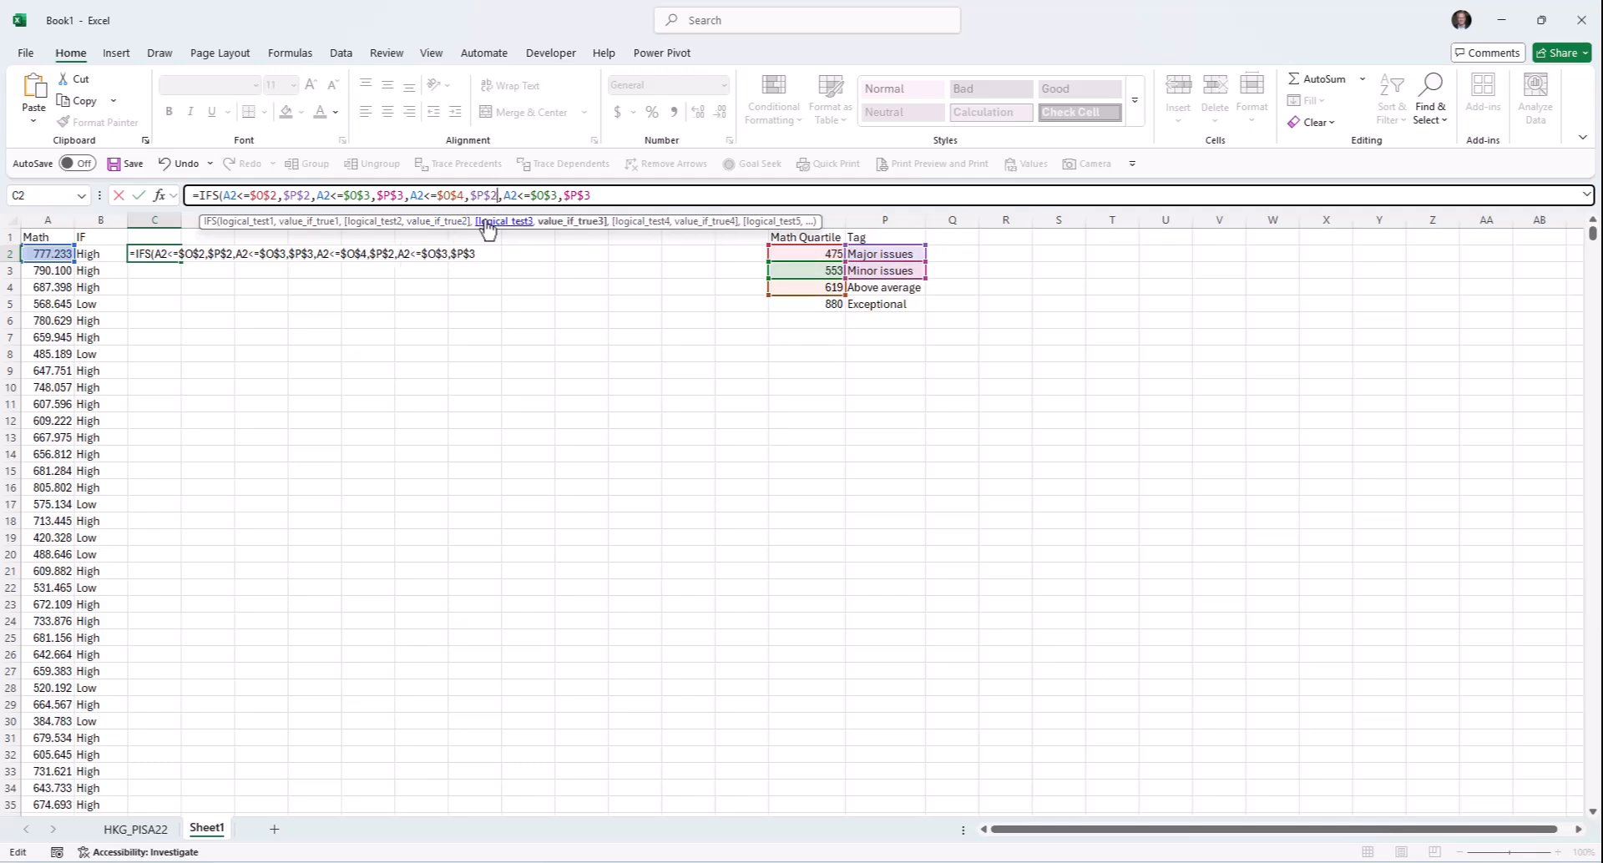
{"action": "key", "text": "BackSpace"}
{"action": "type", "text": "4"}
- Change the fourth test in the C2 IFS formula to A2<=$O$5, returning $P$5, and complete the formula
{"action": "key", "text": "Right"}
{"action": "key", "text": "Right"}
{"action": "key", "text": "Right"}
{"action": "key", "text": "Right"}
{"action": "key", "text": "Right"}
{"action": "key", "text": "Right"}
{"action": "key", "text": "Right"}
{"action": "key", "text": "Right"}
{"action": "key", "text": "Right"}
{"action": "key", "text": "BackSpace"}
{"action": "type", "text": "5"}
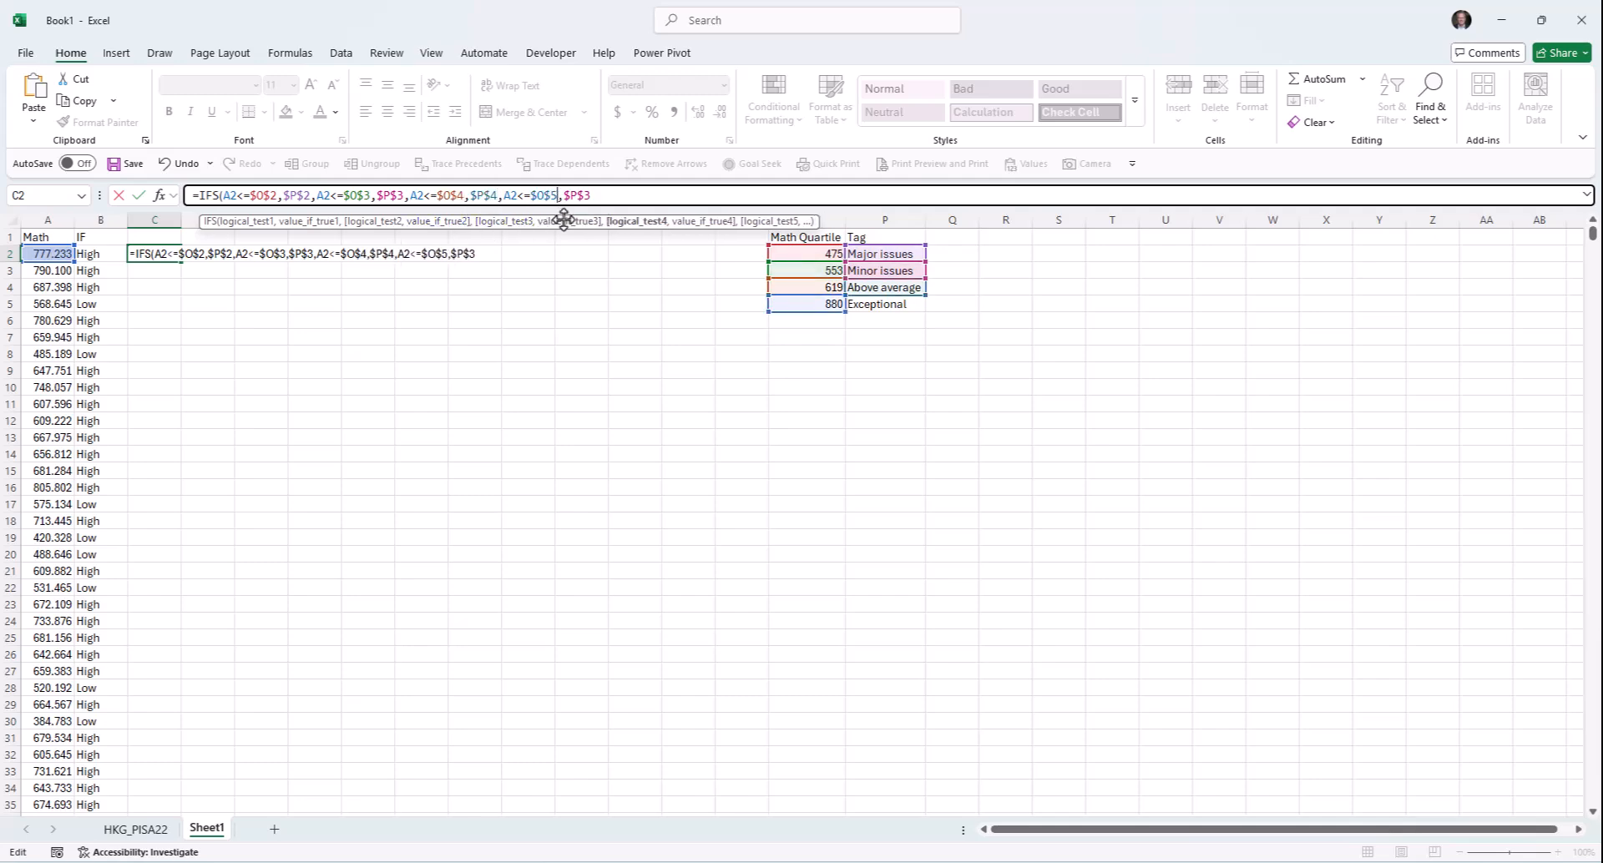
{"action": "left_click", "coordinate": [598, 197]}
{"action": "key", "text": "BackSpace"}
{"action": "type", "text": "5"}
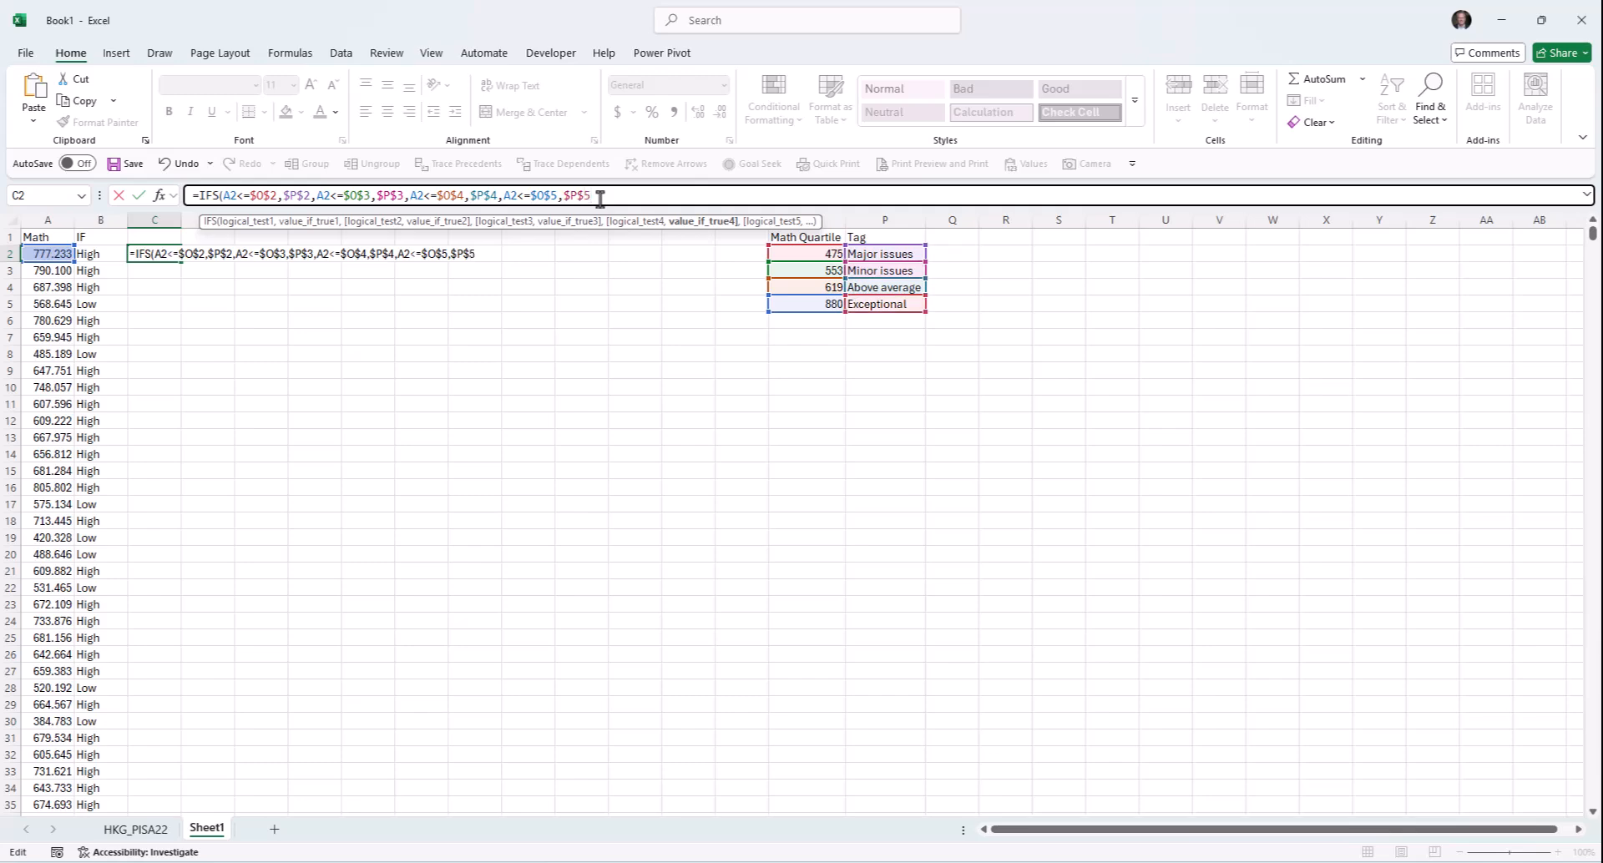
{"action": "type", "text": ")"}
{"action": "key", "text": "Return"}
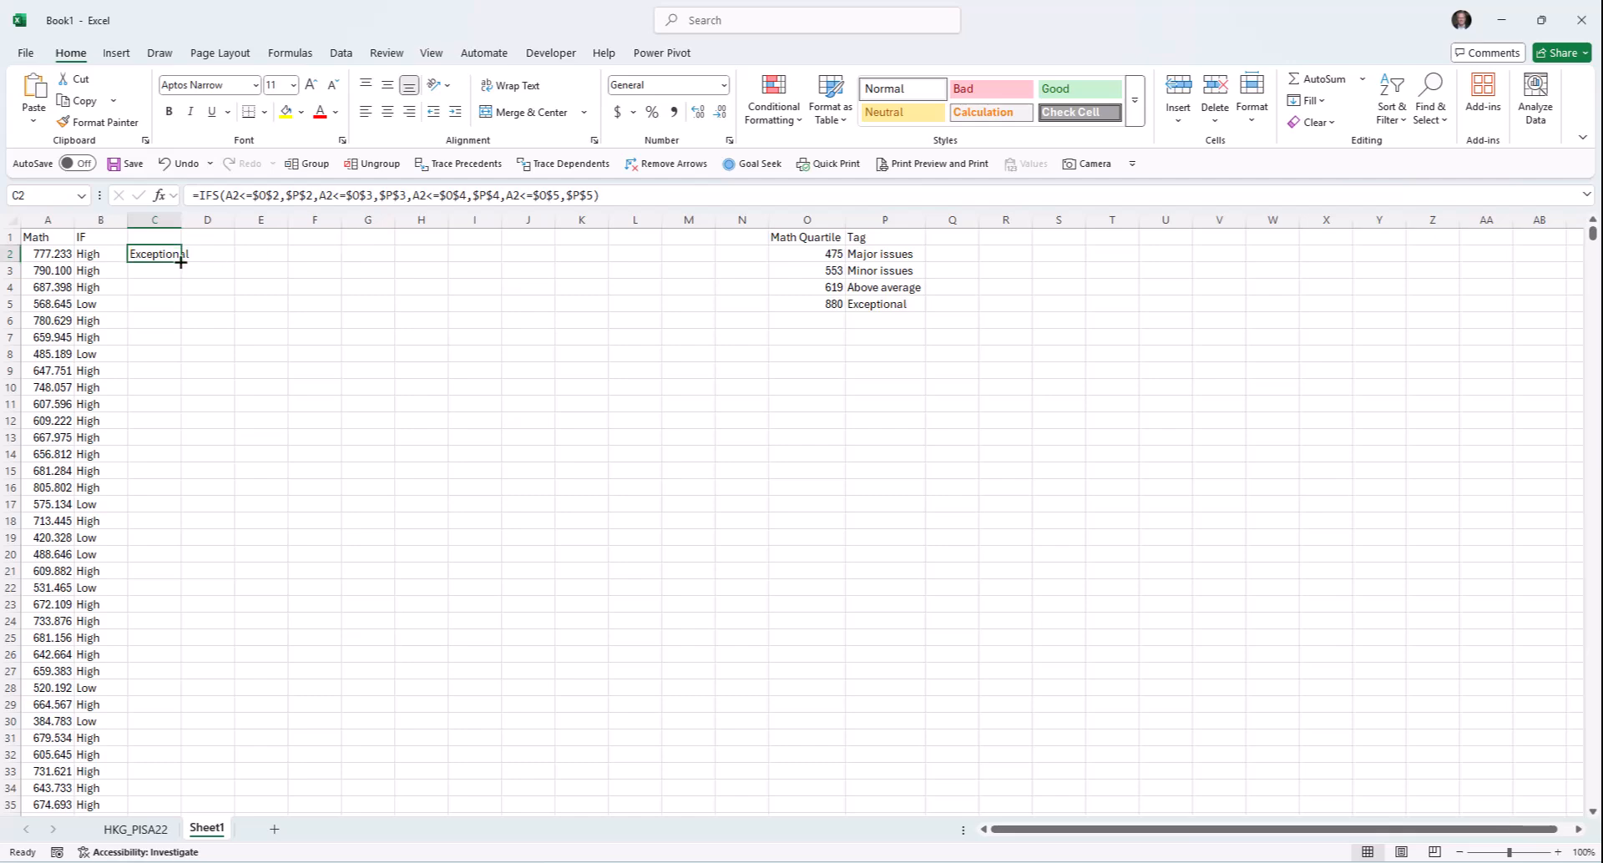
- Fill the C2 IFS formula down beside all Math scores and autofit column C's width
{"action": "double_click", "coordinate": [182, 262]}
{"action": "double_click", "coordinate": [181, 220]}
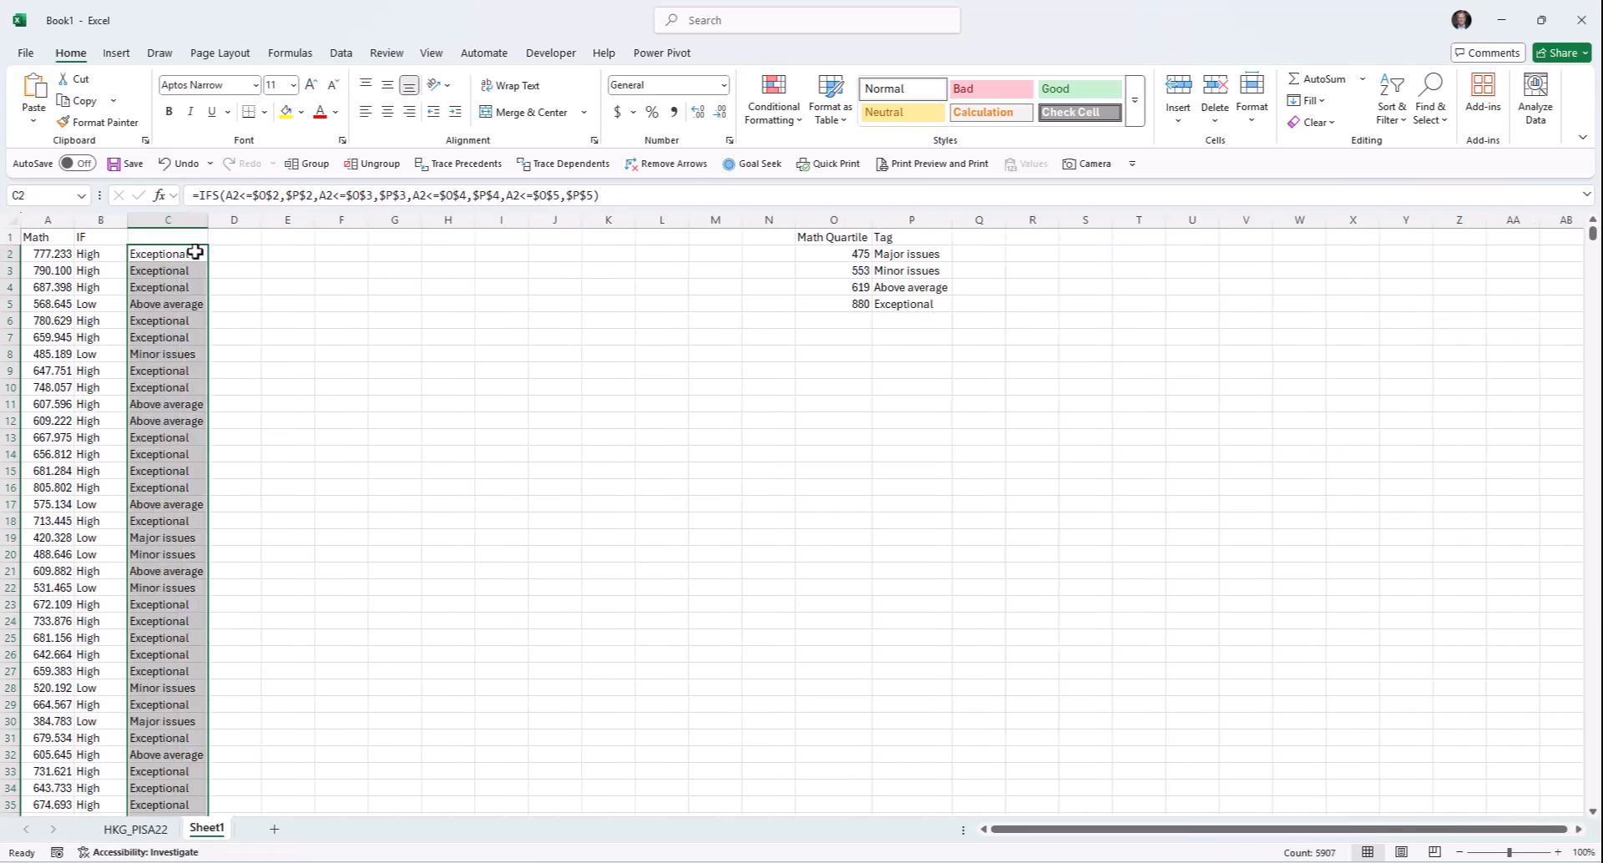
- Enter the header IFS in C1 above the quartile tags
{"action": "left_click", "coordinate": [172, 237]}
{"action": "type", "text": "IFS"}
{"action": "key", "text": "Return"}
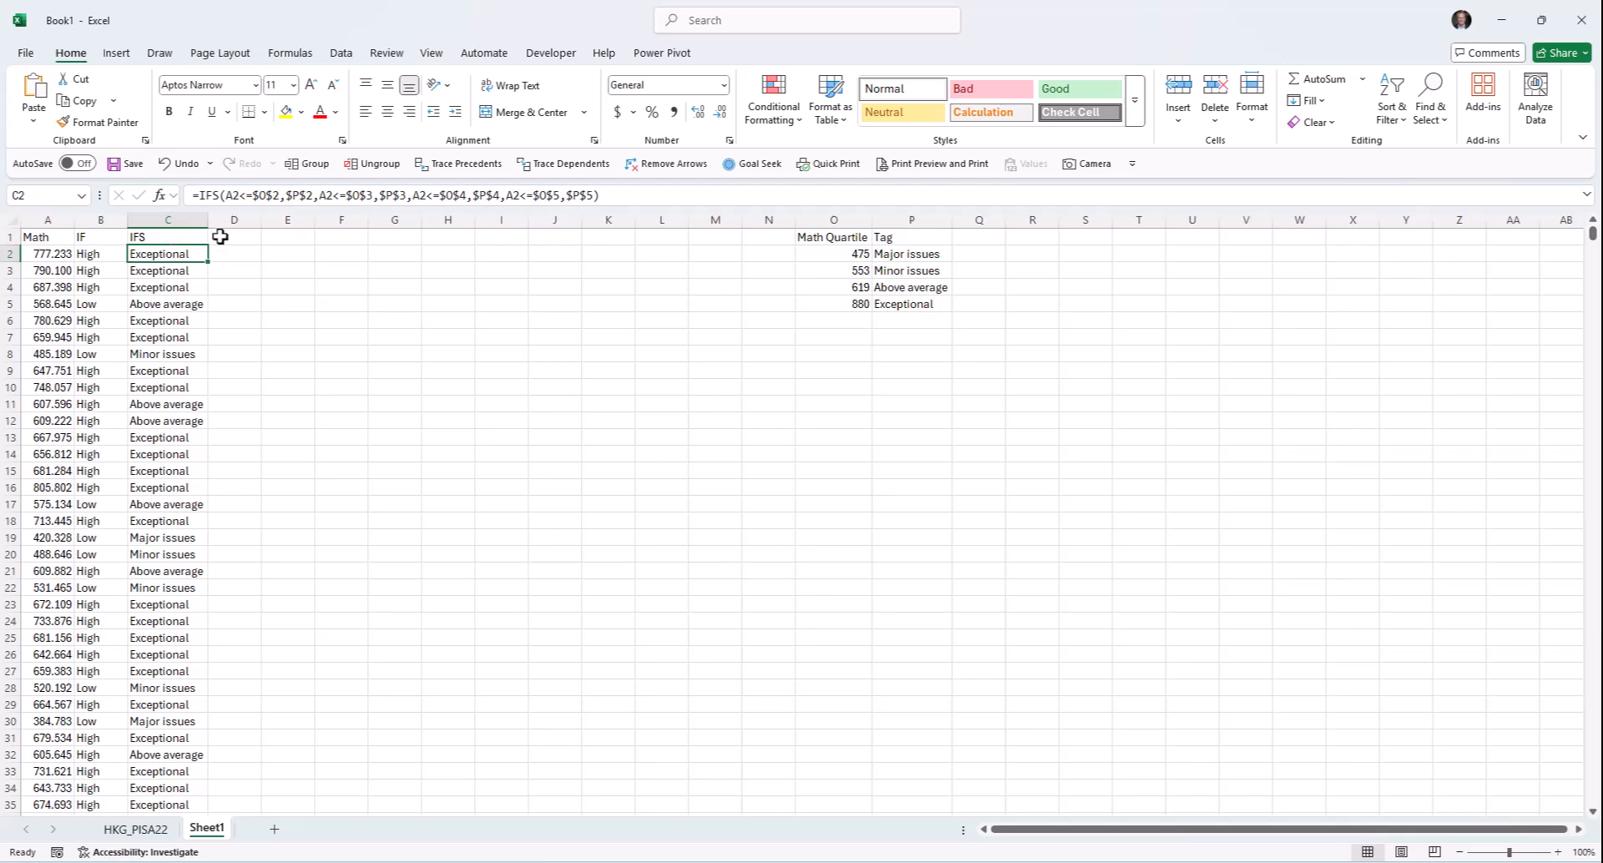
- Enter =COUNTIF(A2:A5908,700) in J2 to count the Math scores equal to 700
{"action": "left_click", "coordinate": [543, 251]}
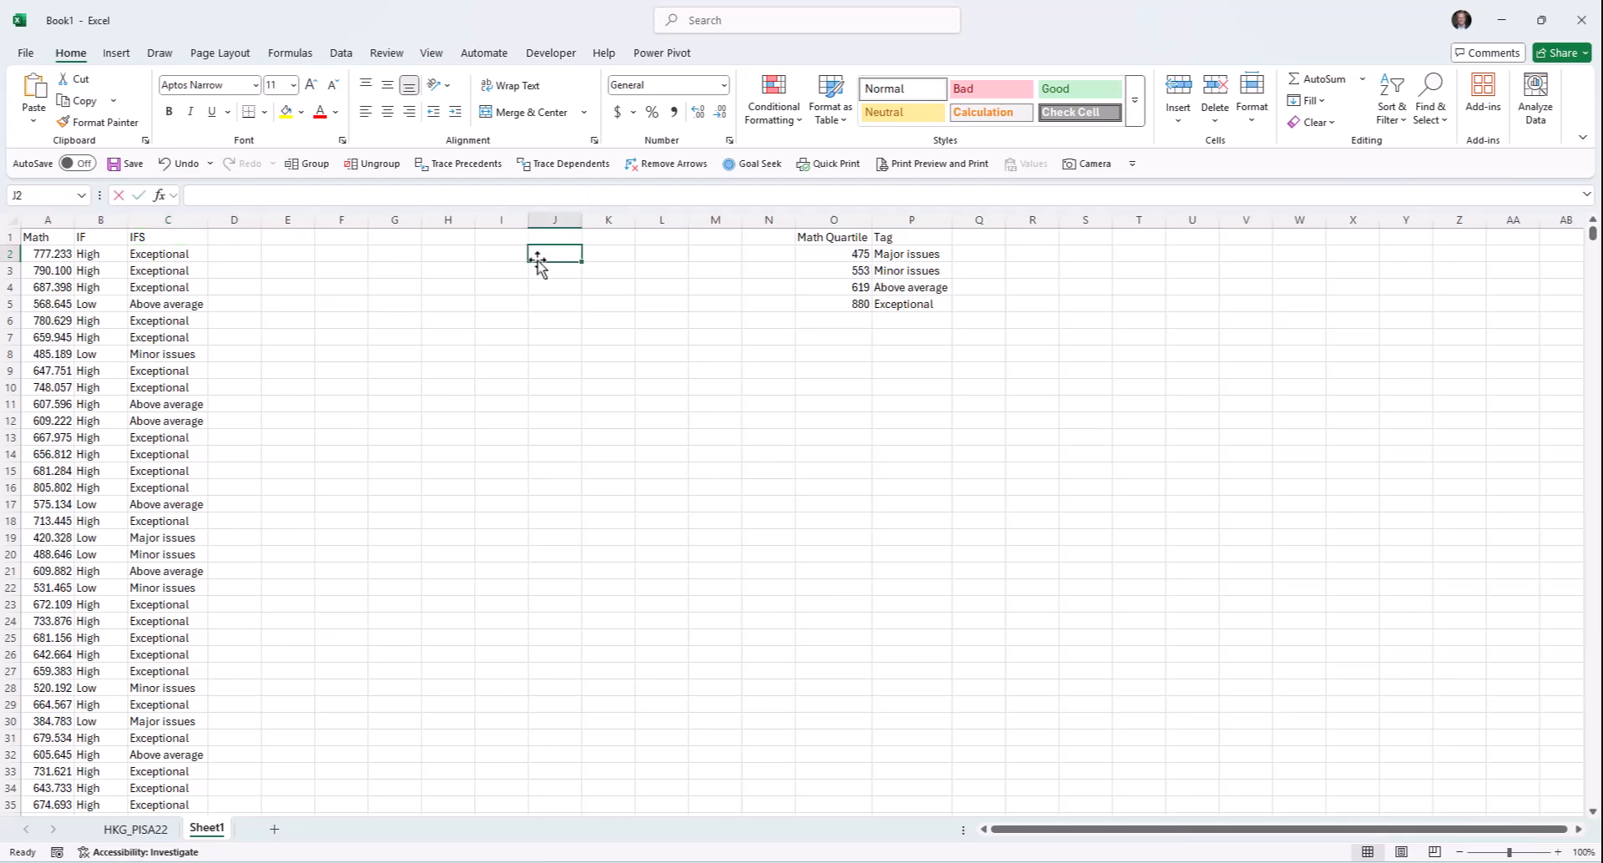
{"action": "type", "text": "=countif("}
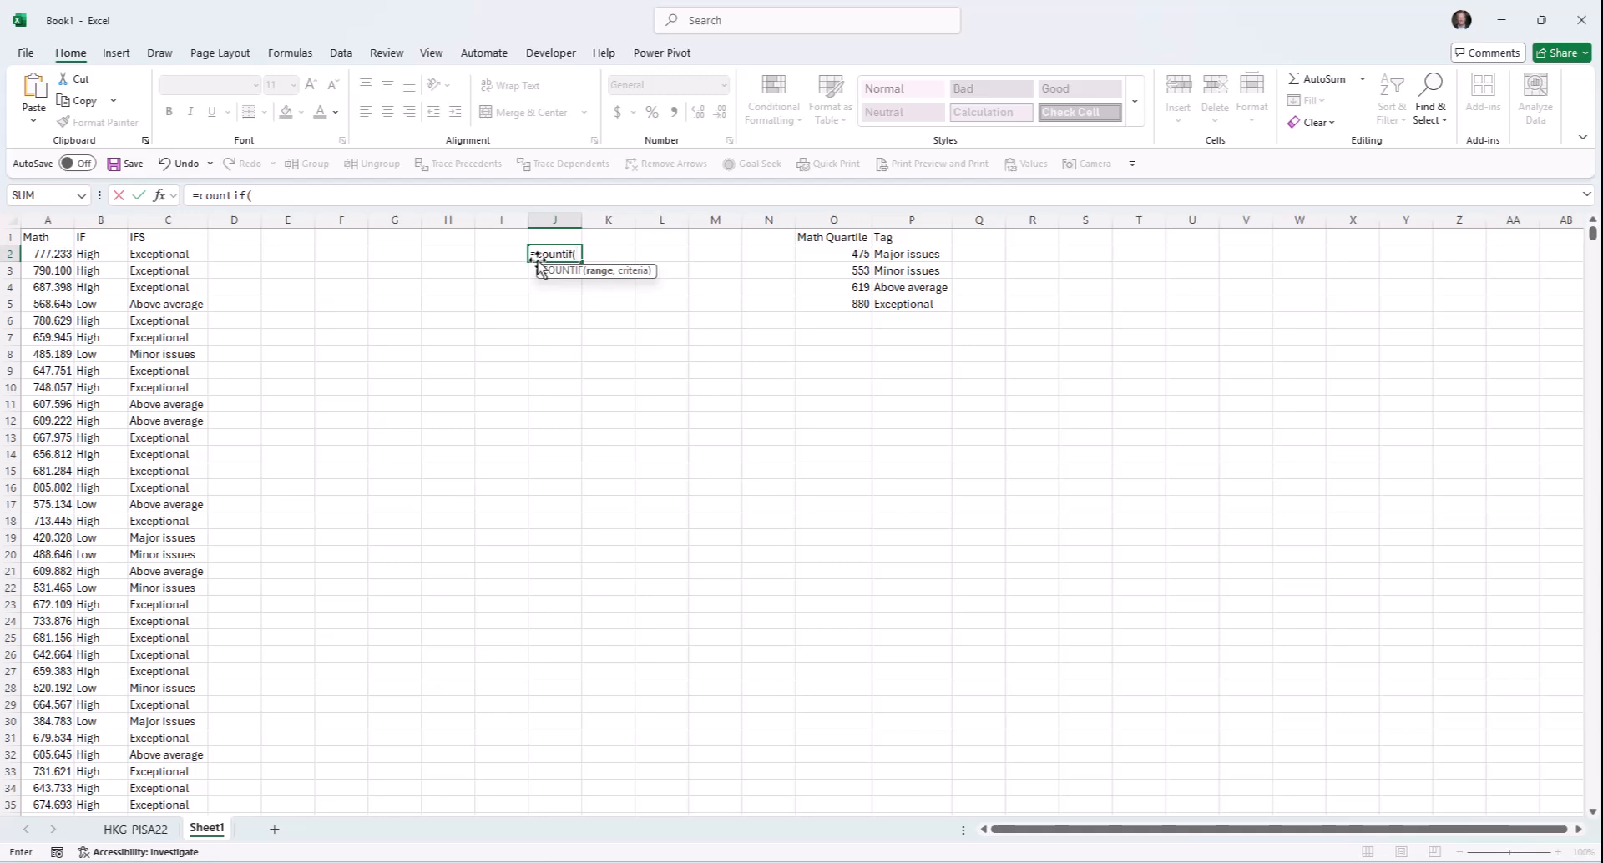
{"action": "left_click", "coordinate": [49, 255]}
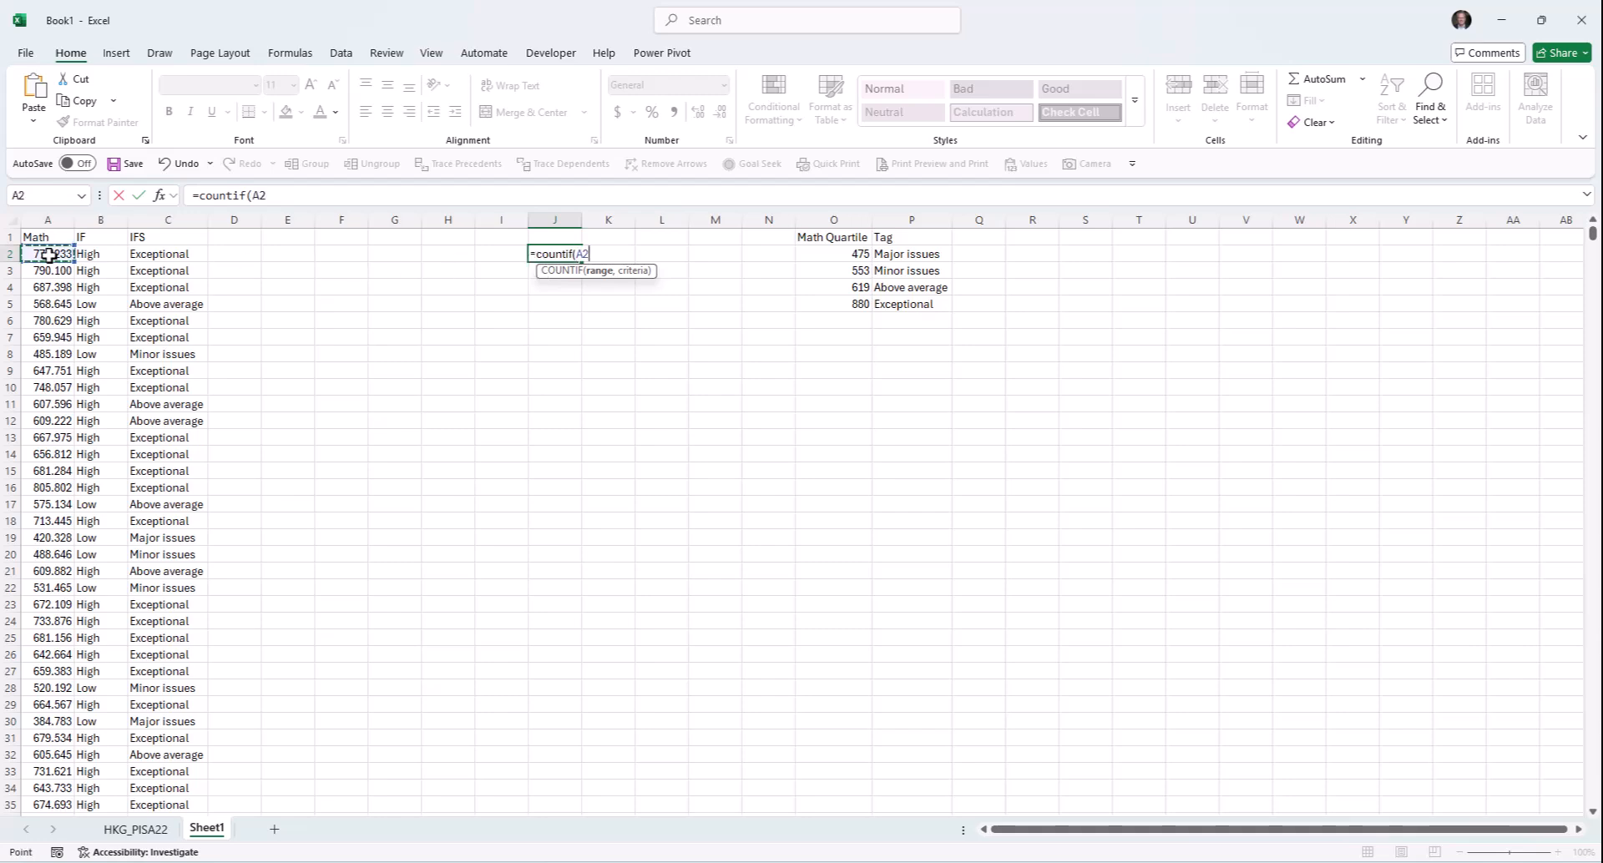
{"action": "key", "text": "ctrl+shift+Down"}
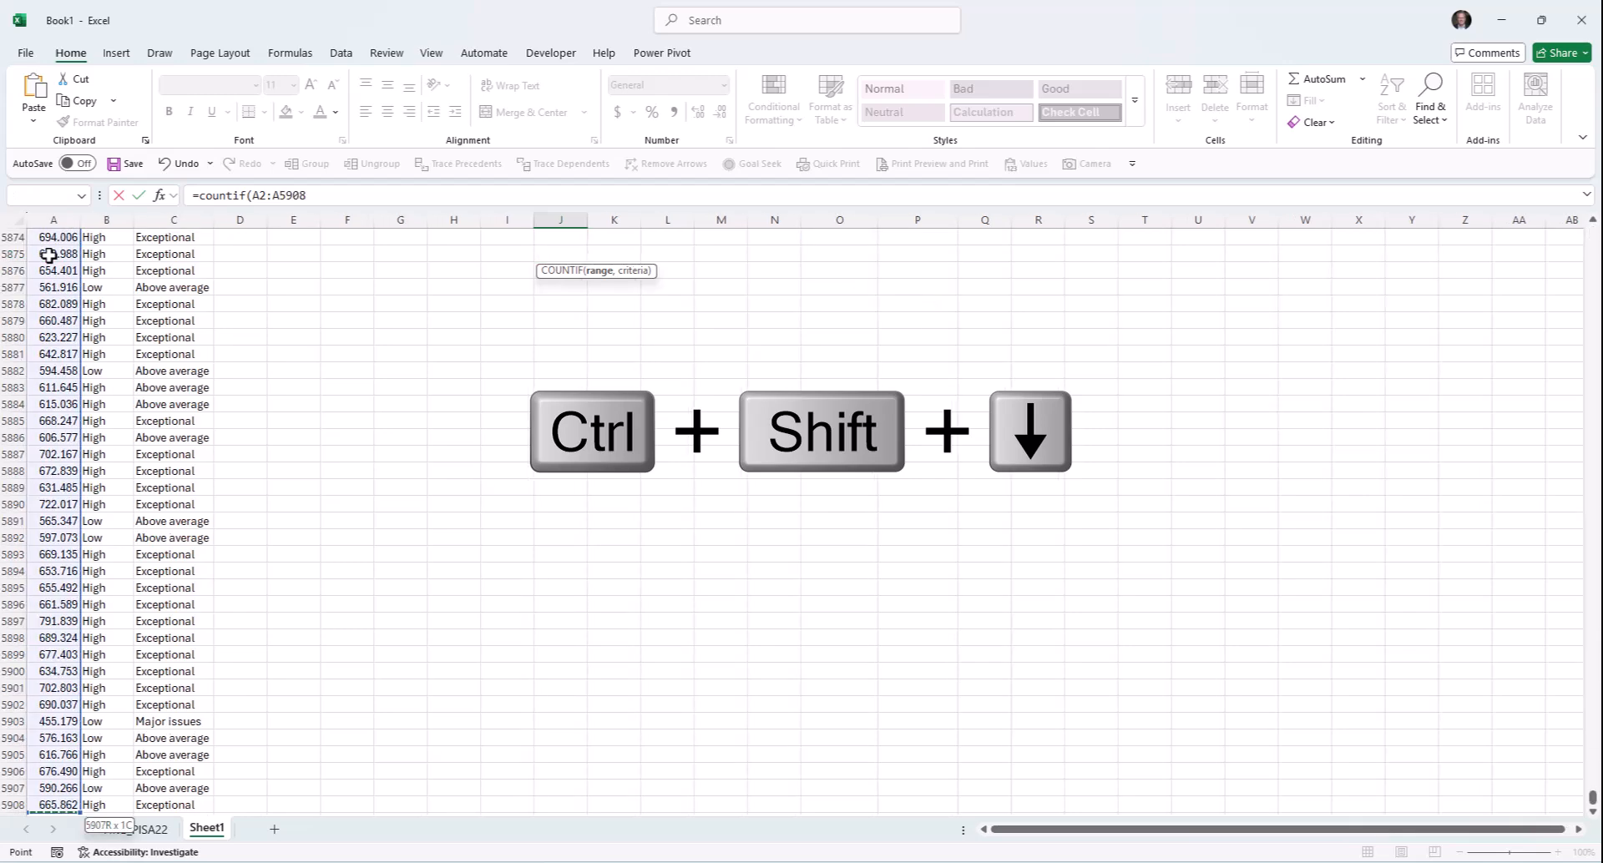
{"action": "type", "text": ","}
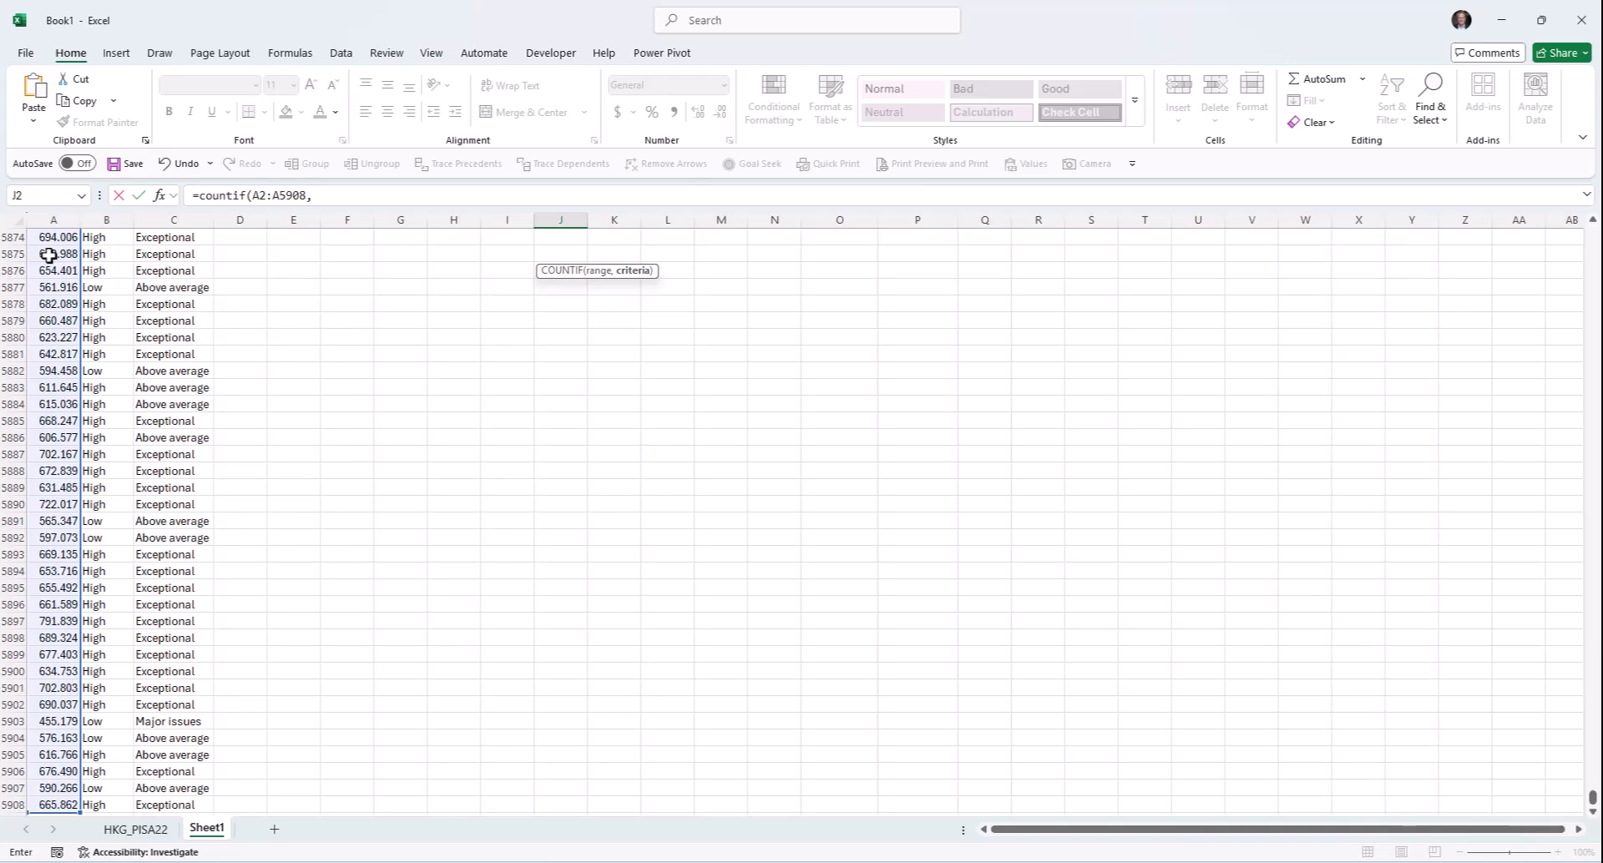
{"action": "type", "text": "700"}
{"action": "type", "text": ")"}
{"action": "key", "text": "Return"}
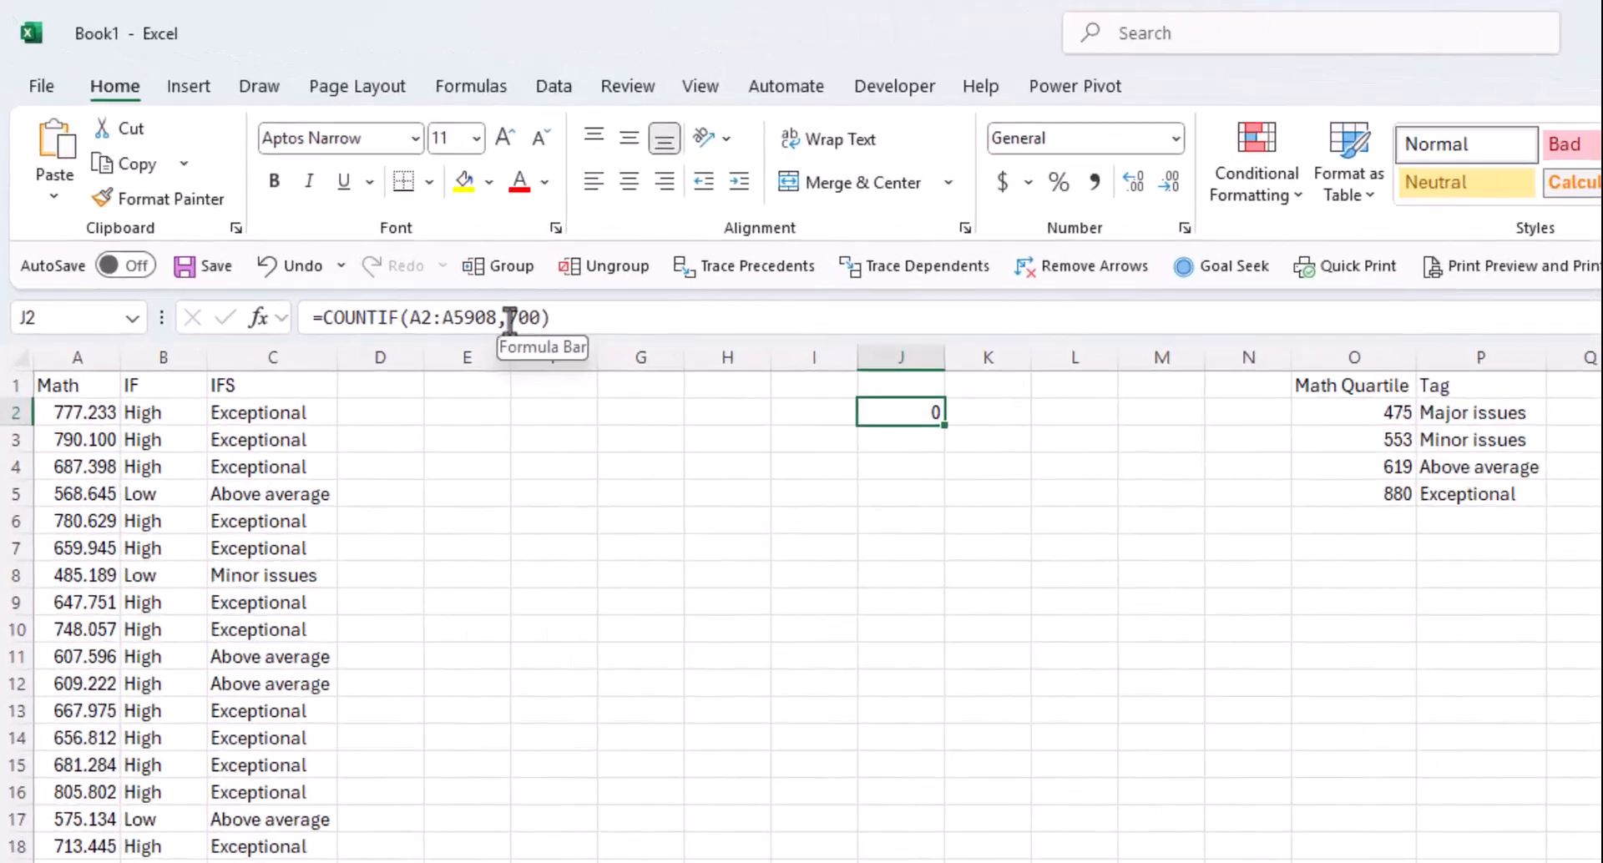
- Change the criterion in the J2 COUNTIF formula to ">"&700 so it counts scores above 700
{"action": "left_click", "coordinate": [510, 317]}
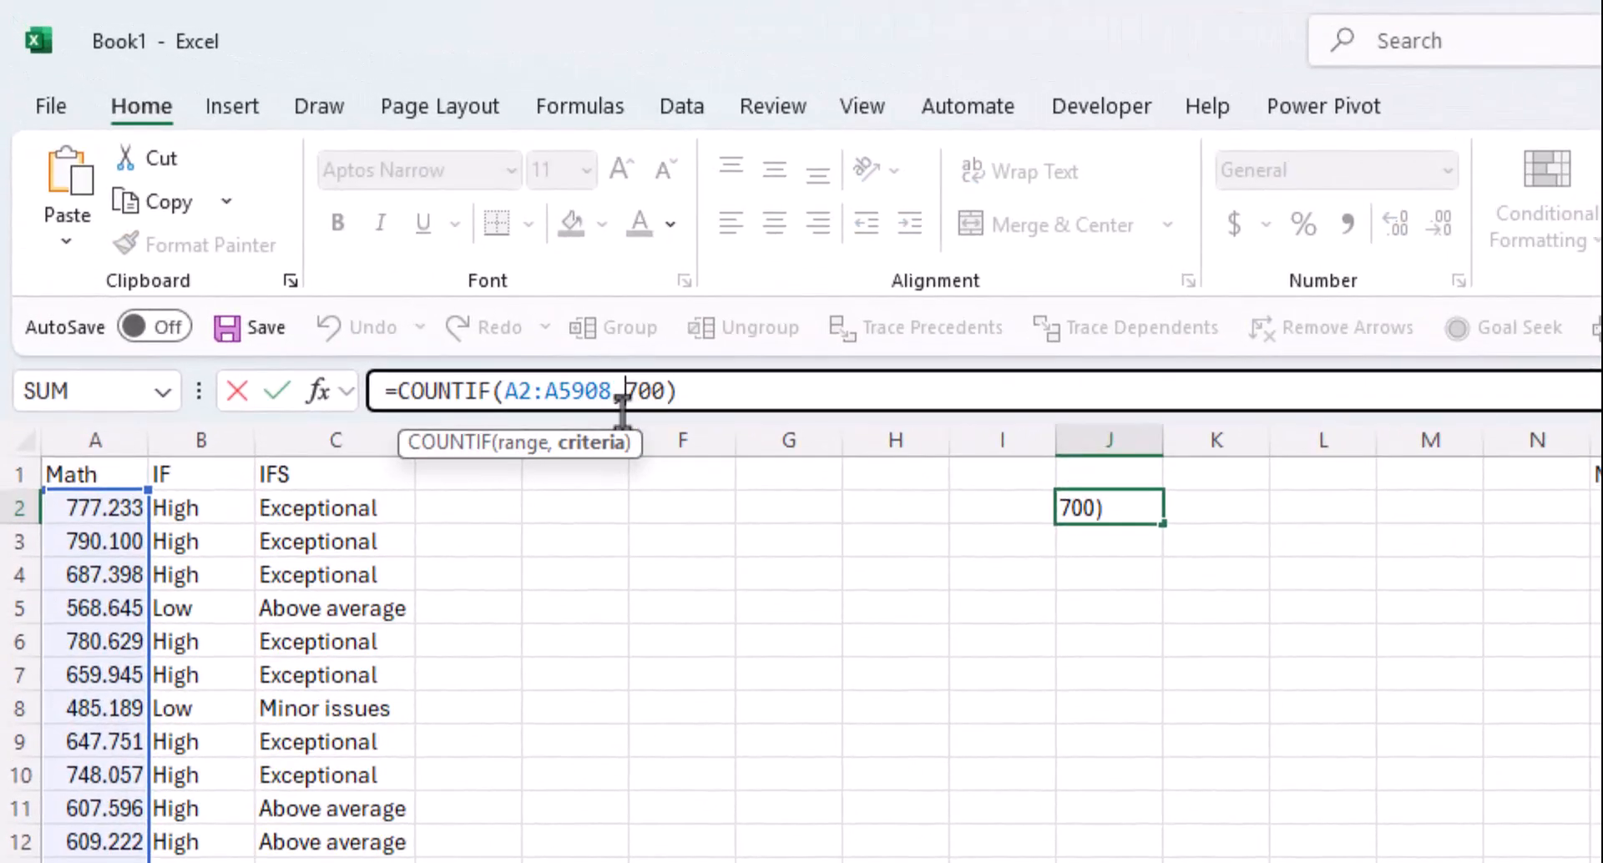
{"action": "type", "text": ">"}
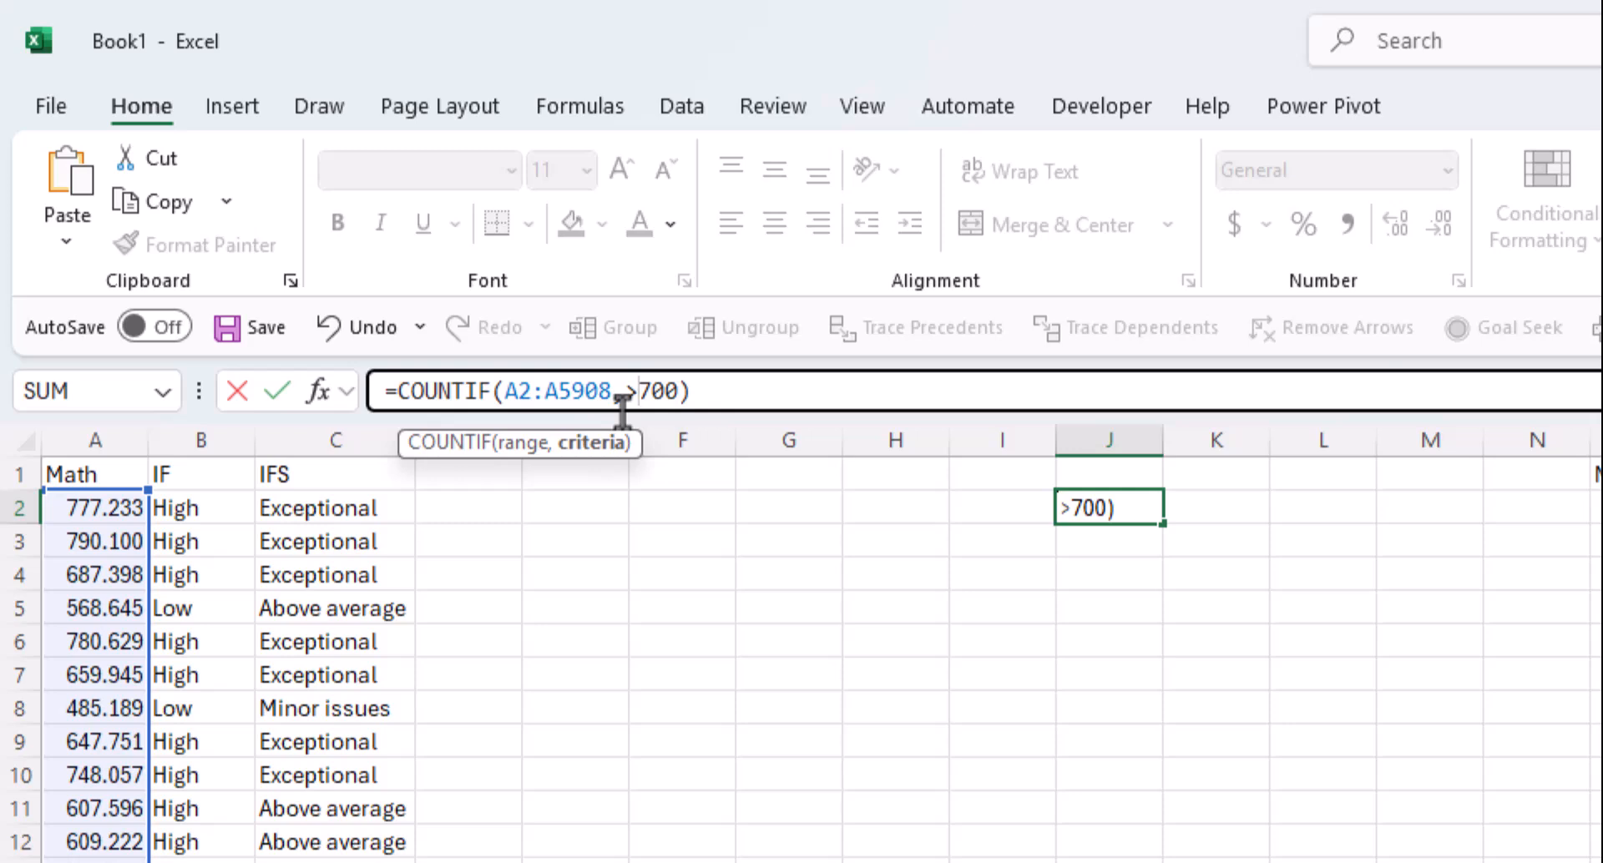
{"action": "left_click", "coordinate": [626, 388]}
{"action": "type", "text": "\""}
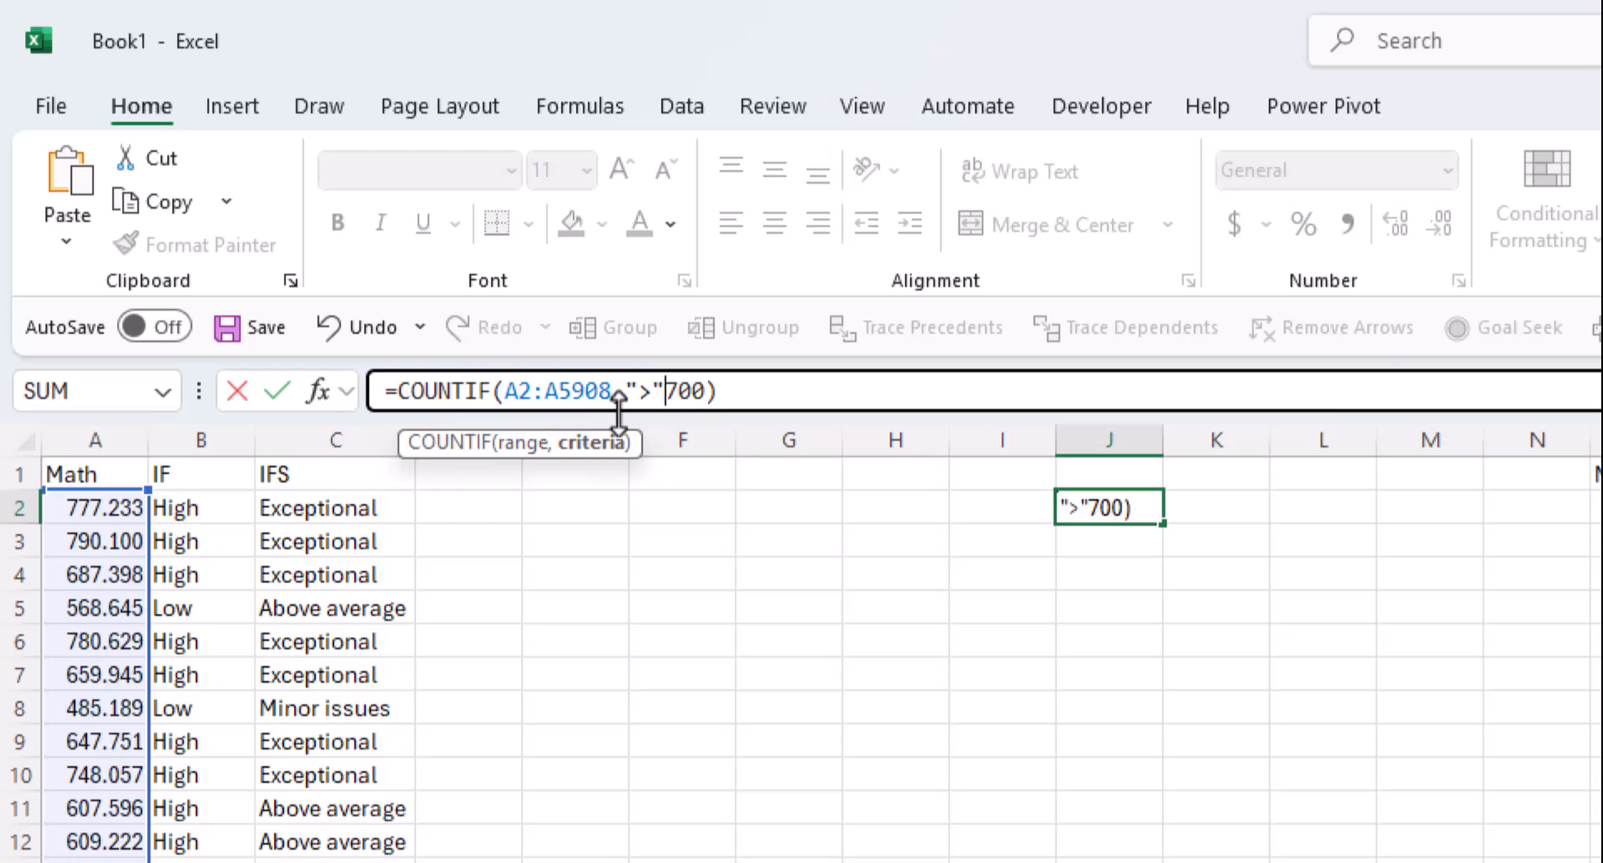
{"action": "type", "text": "&"}
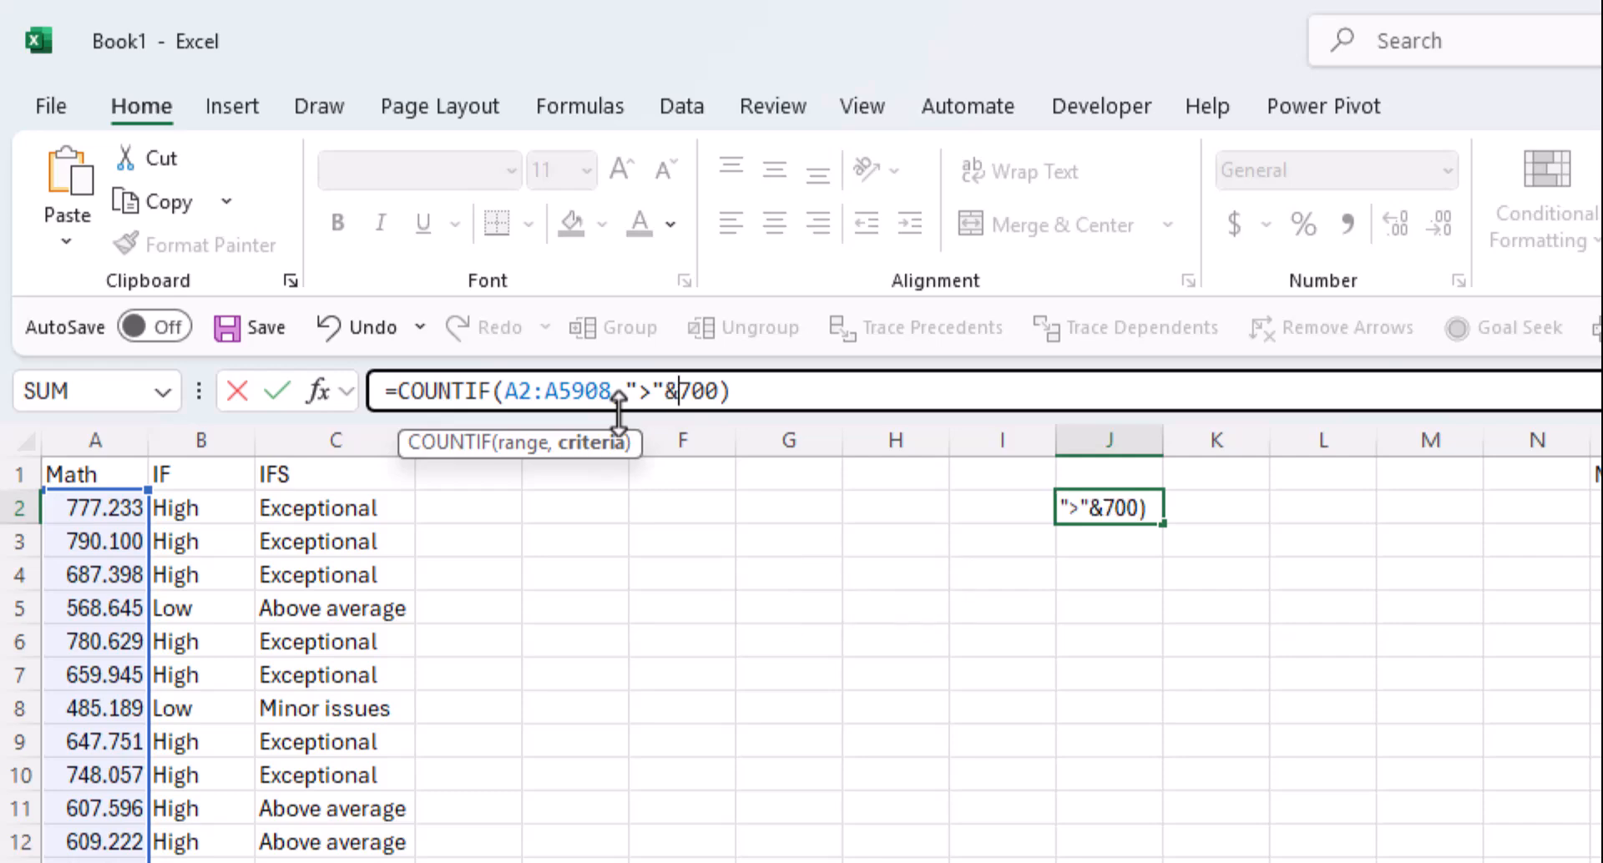
{"action": "key", "text": "Return"}
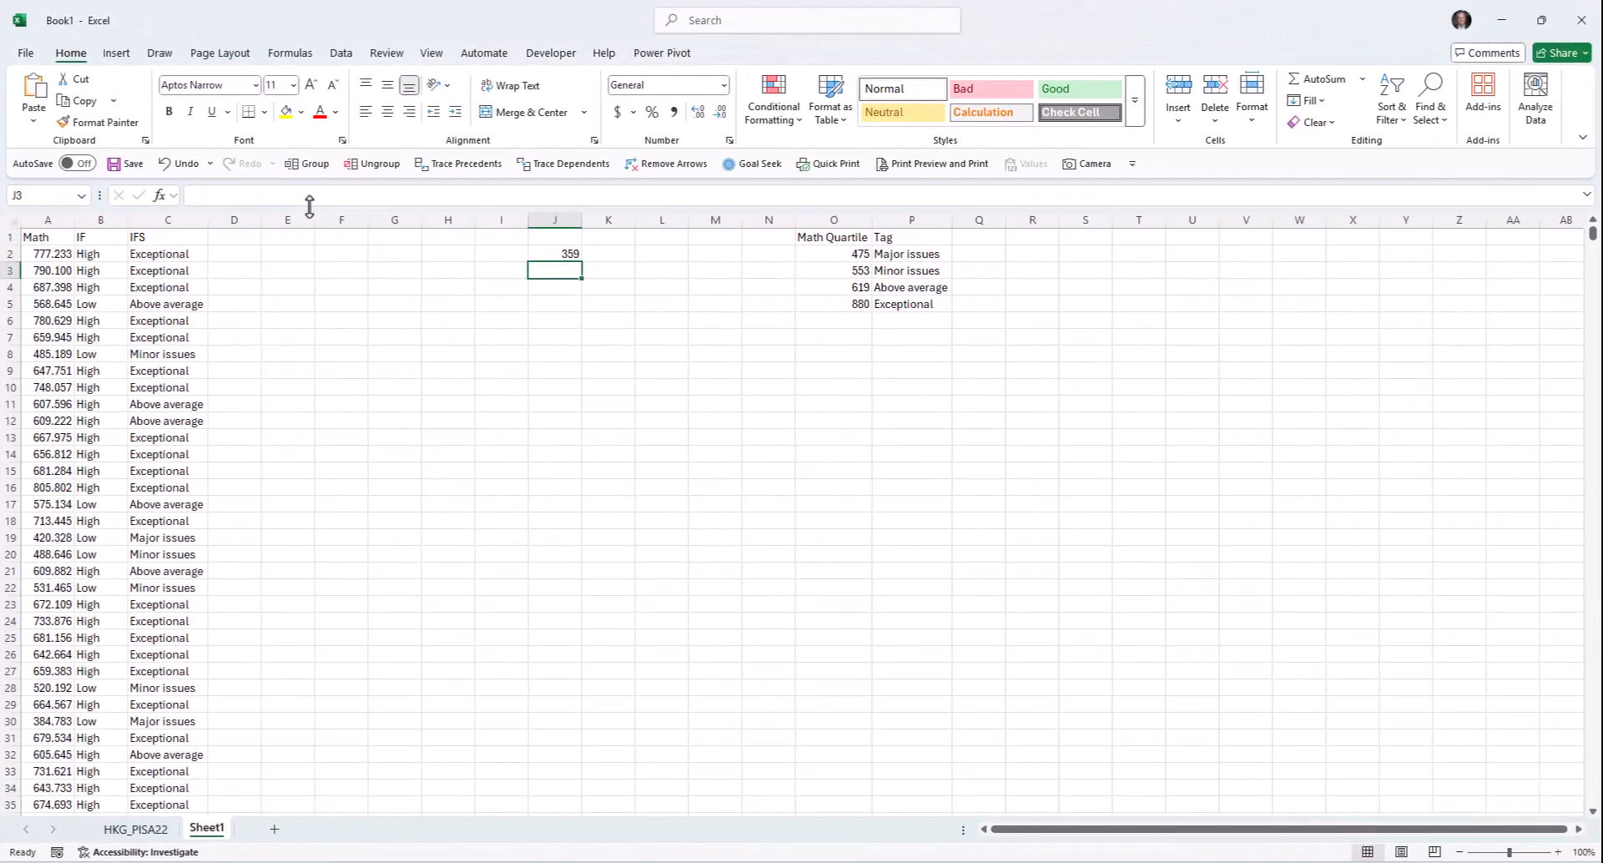
- Enter the header COUNTIF in J1 above the count
{"action": "key", "text": "Up"}
{"action": "key", "text": "Up"}
{"action": "type", "text": "C"}
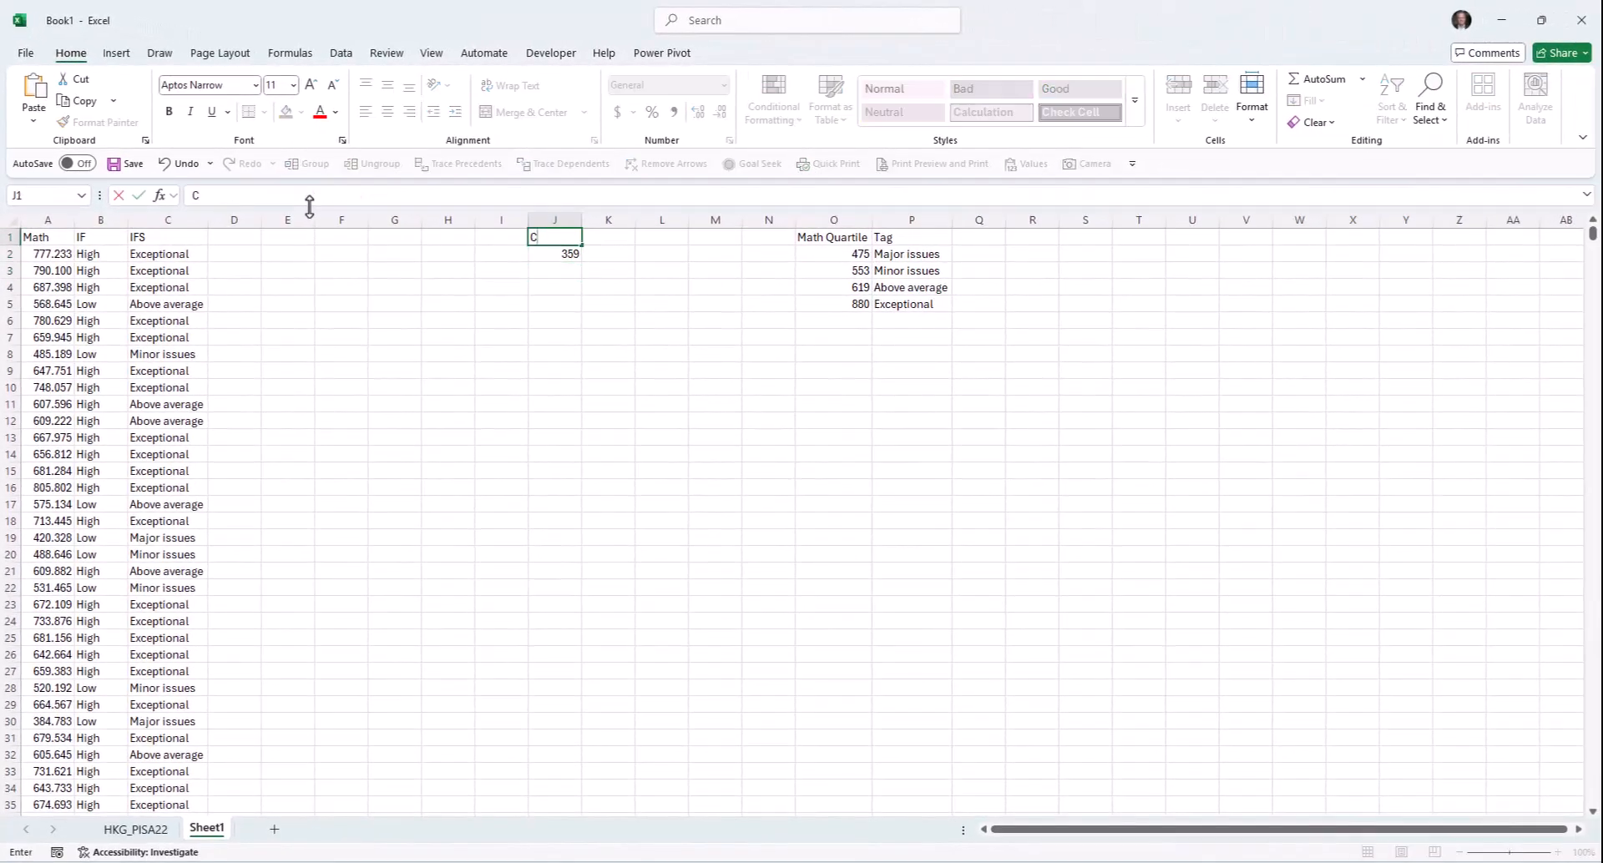
{"action": "type", "text": "OUNTIF"}
{"action": "key", "text": "Return"}
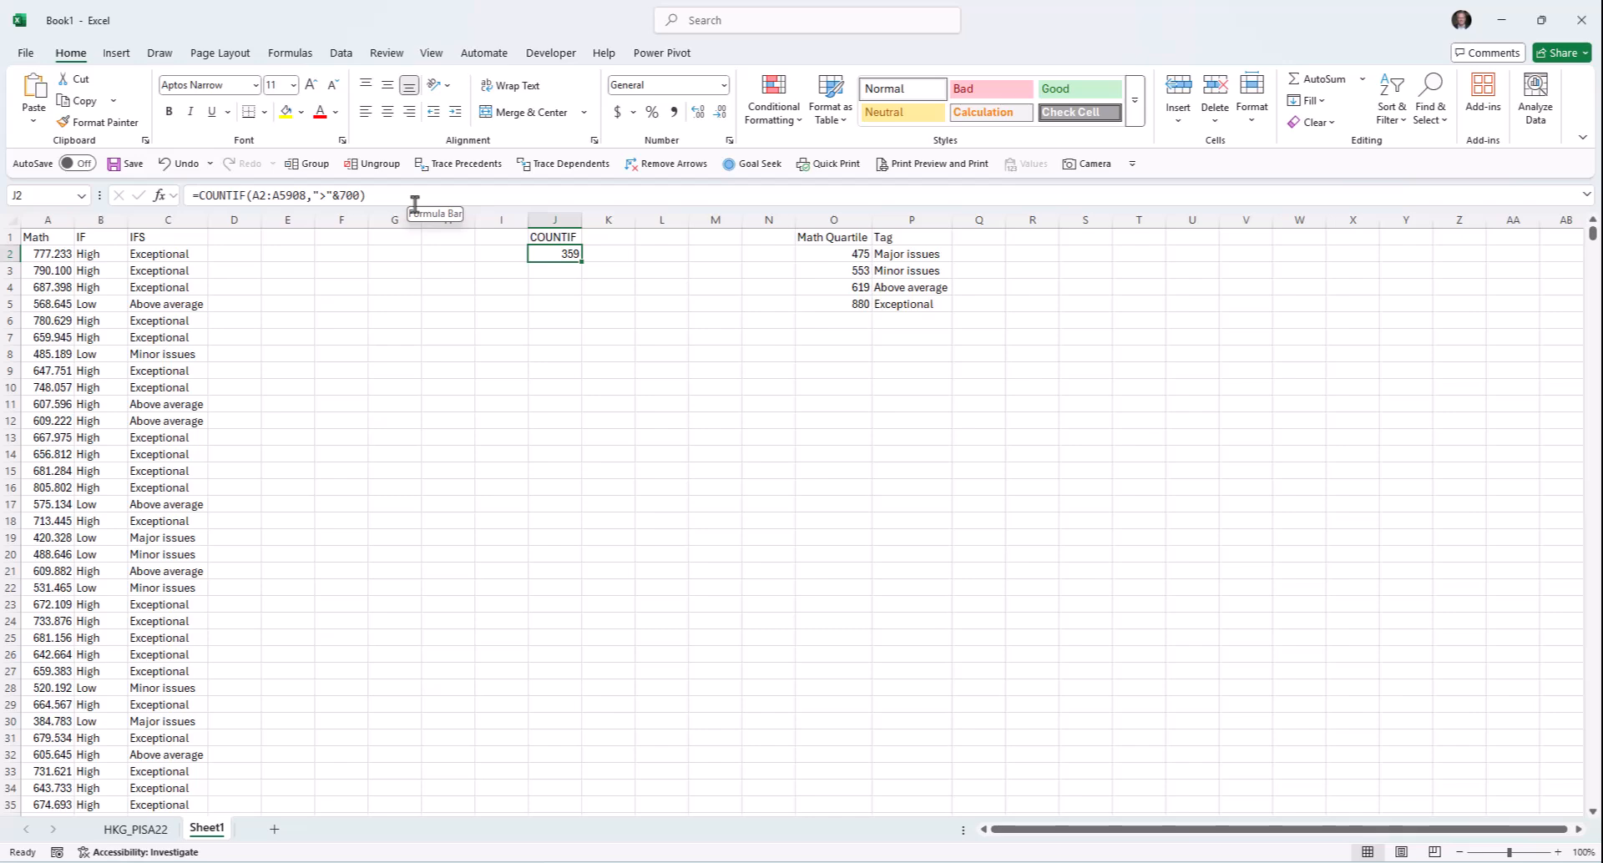
- Enter the header Criterion in I1 and the value 700 below it in I2
{"action": "key", "text": "Left"}
{"action": "key", "text": "Up"}
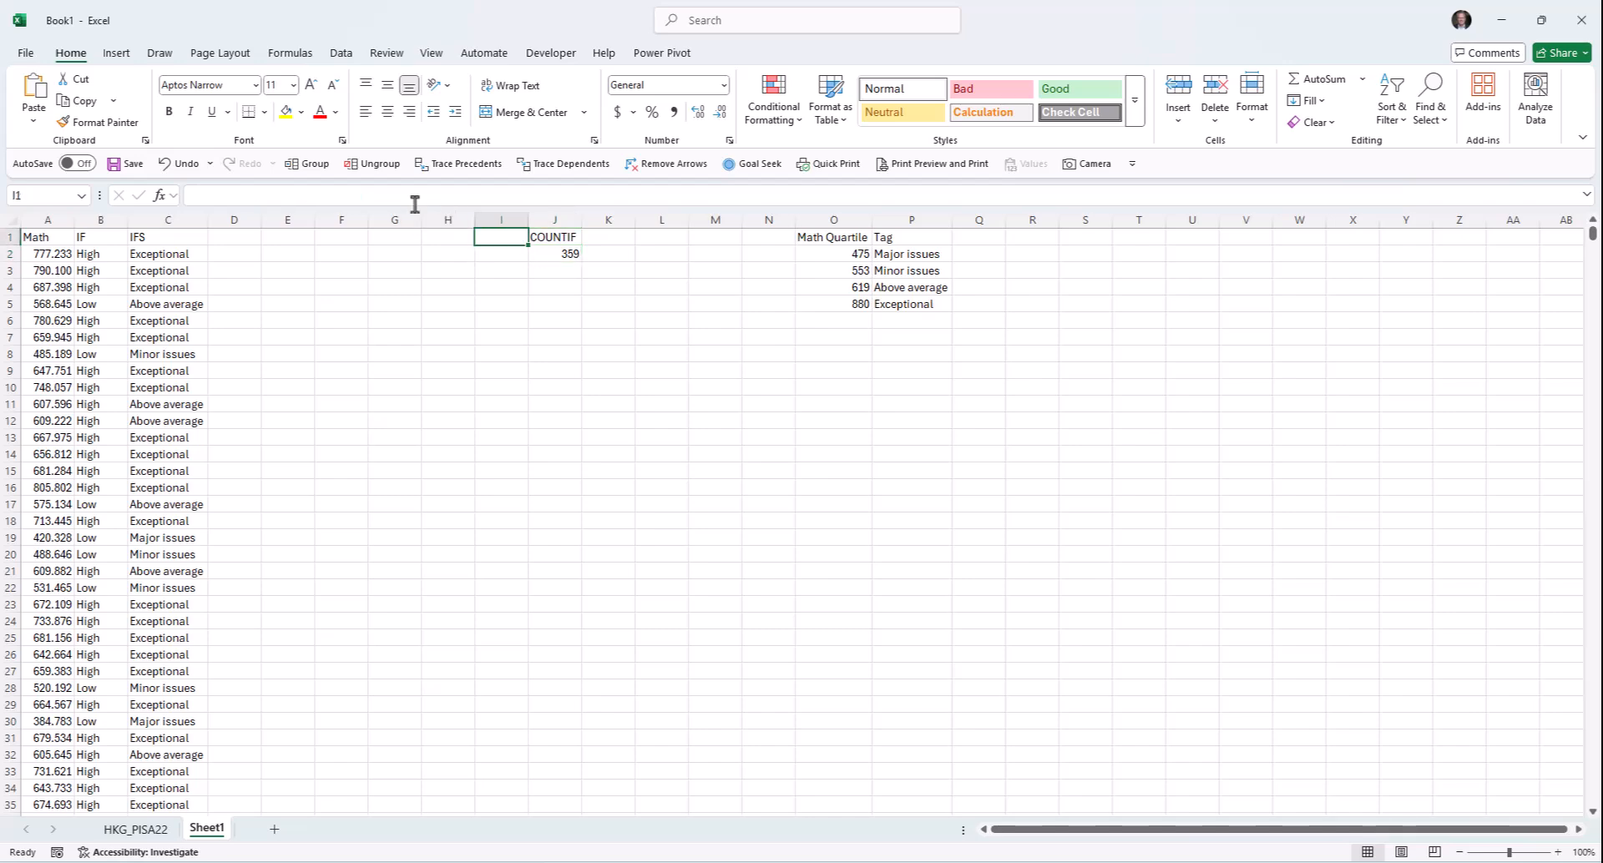
{"action": "type", "text": "Criterion"}
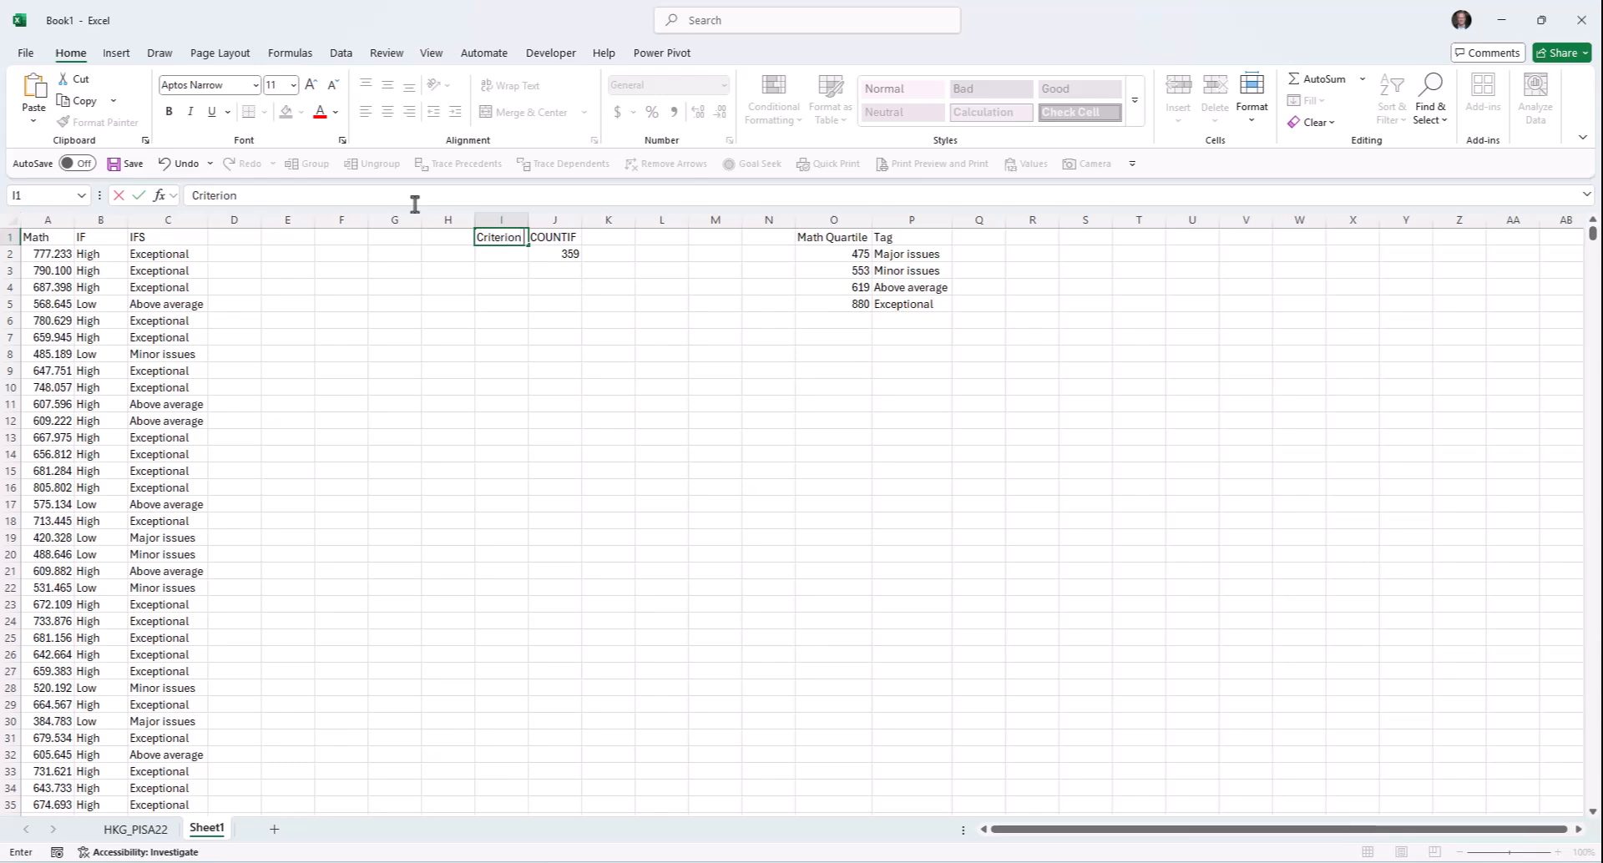
{"action": "key", "text": "Return"}
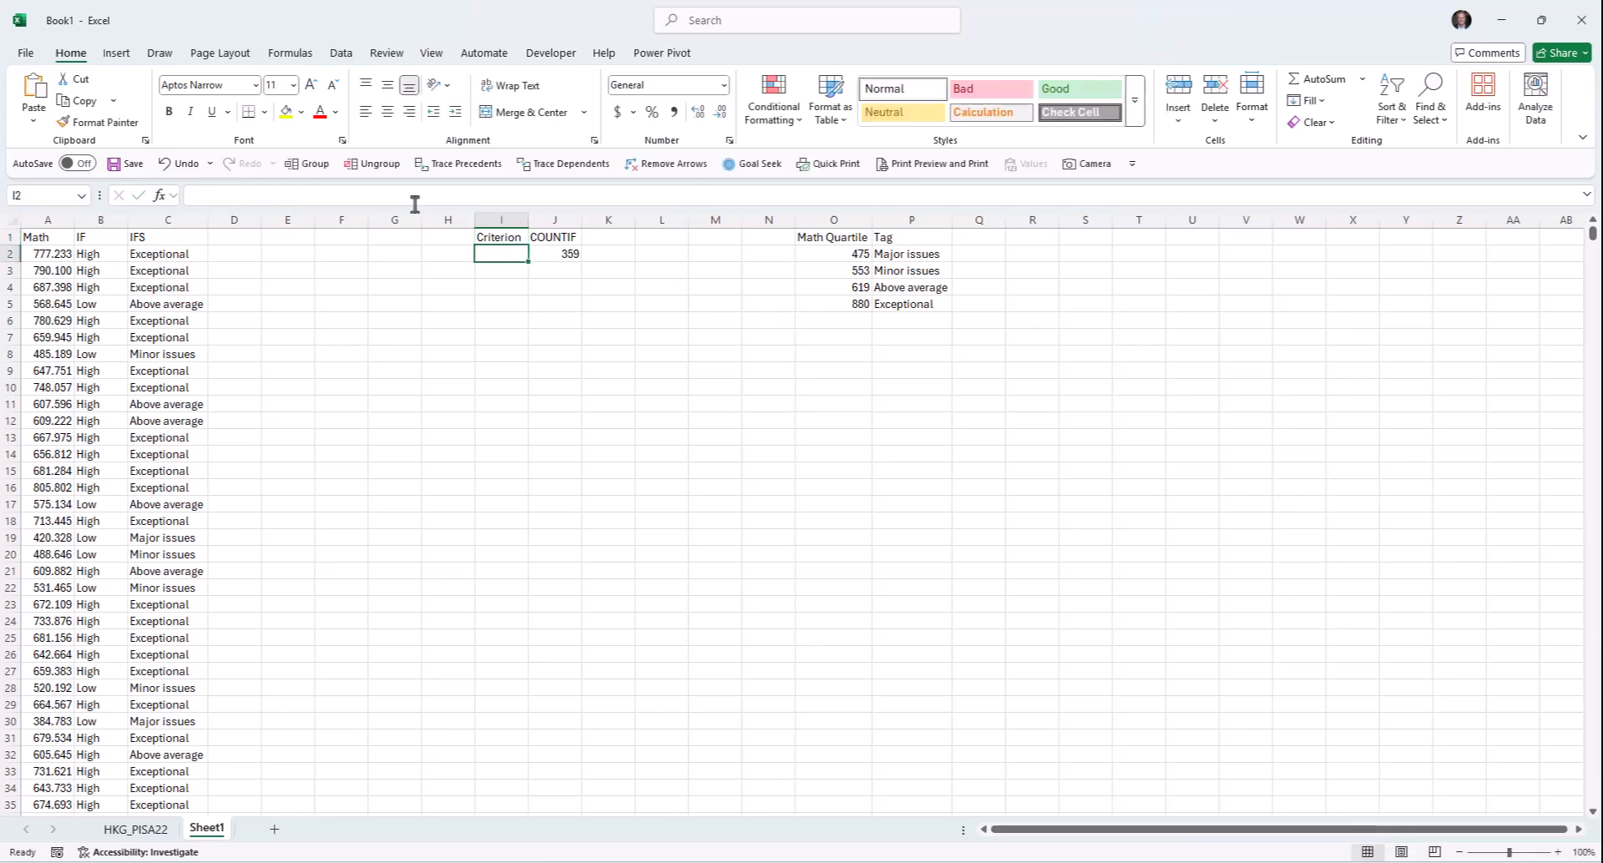
{"action": "type", "text": "700"}
{"action": "key", "text": "Return"}
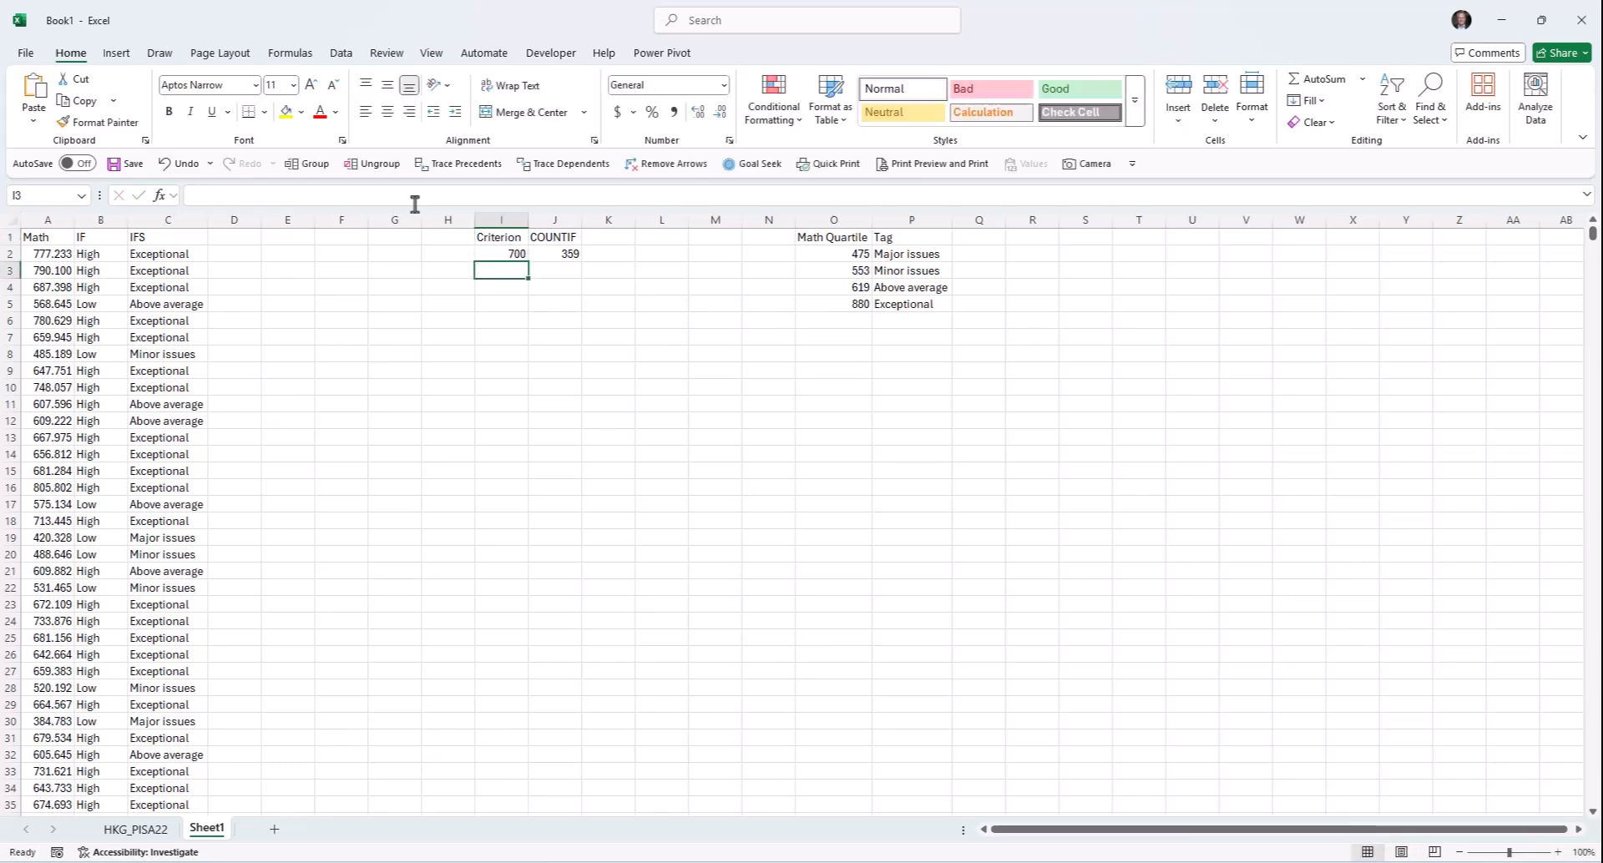
- Replace the fixed 700 in the J2 COUNTIF formula with a reference to the criterion cell I2
{"action": "key", "text": "Up"}
{"action": "key", "text": "Right"}
{"action": "key", "text": "F2"}
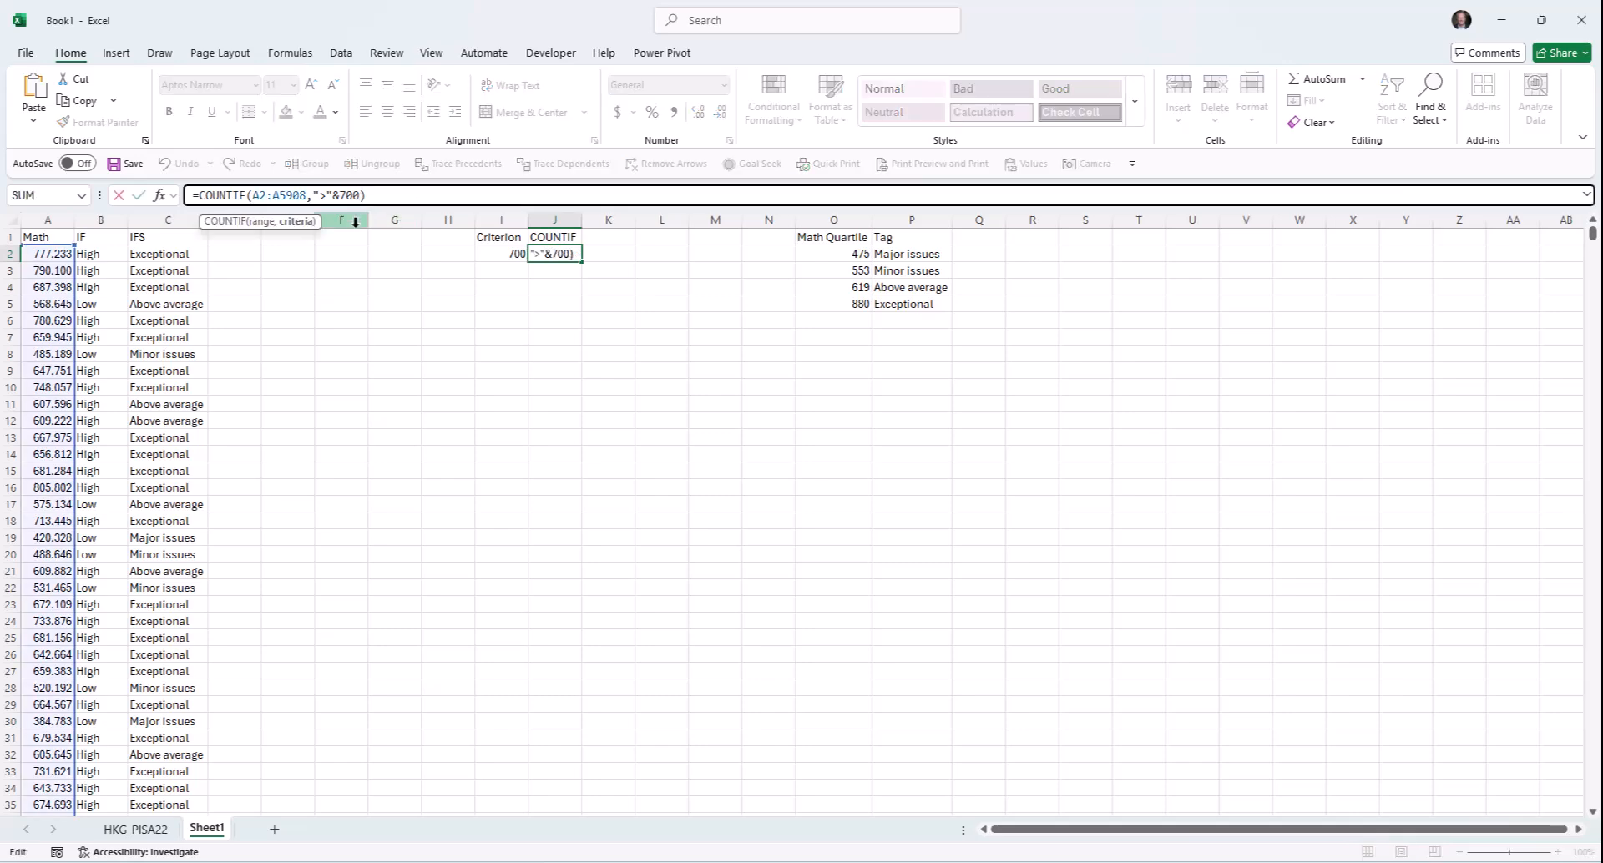
{"action": "key", "text": "BackSpace"}
{"action": "key", "text": "BackSpace"}
{"action": "key", "text": "BackSpace"}
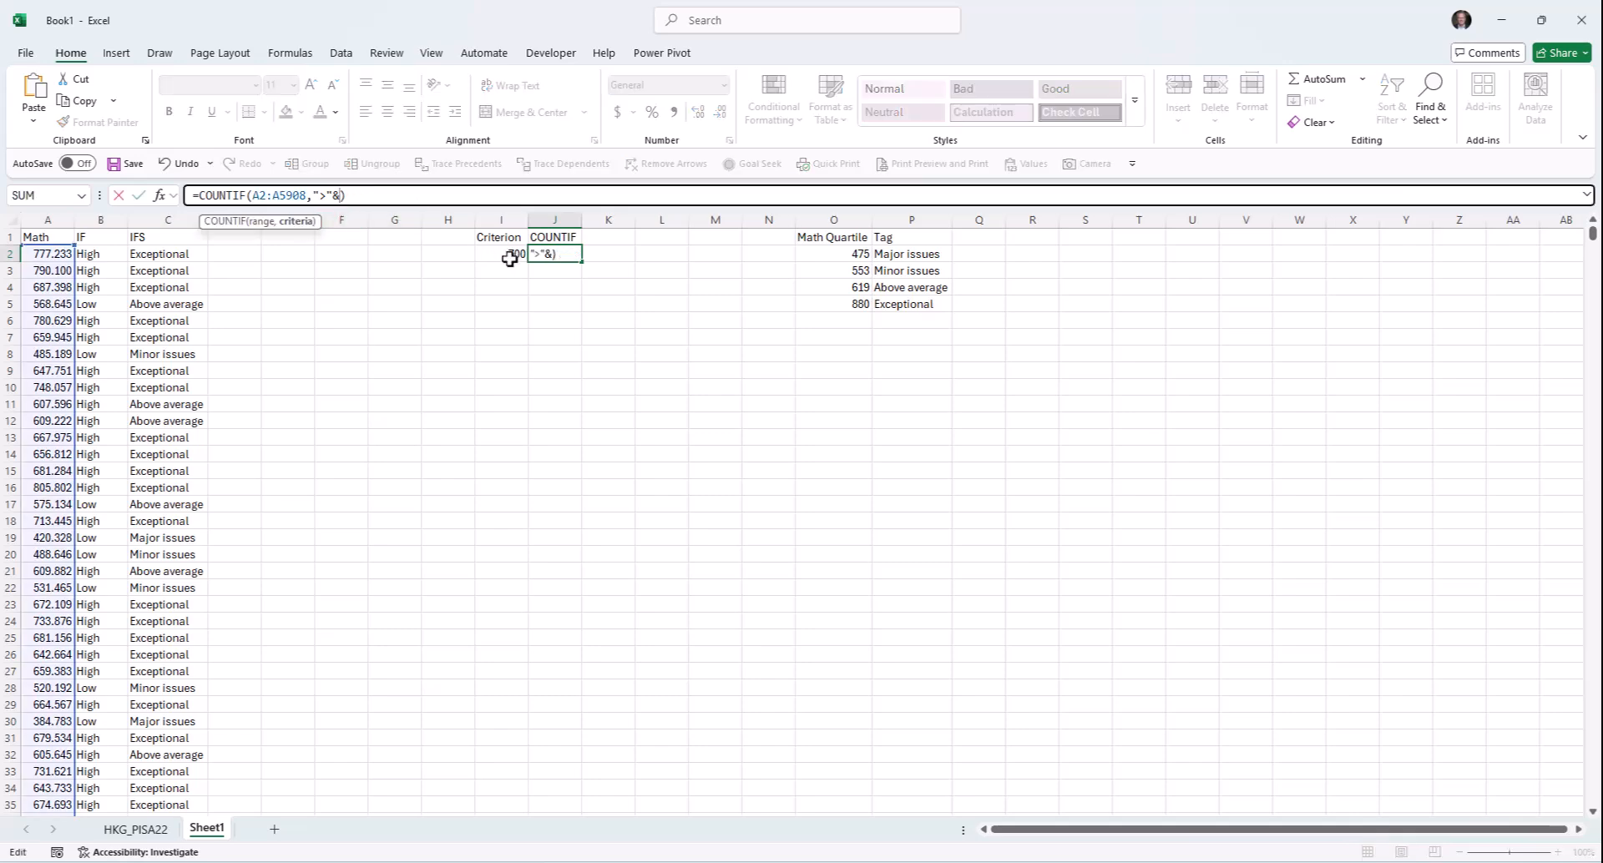
{"action": "left_click", "coordinate": [509, 259]}
{"action": "key", "text": "Return"}
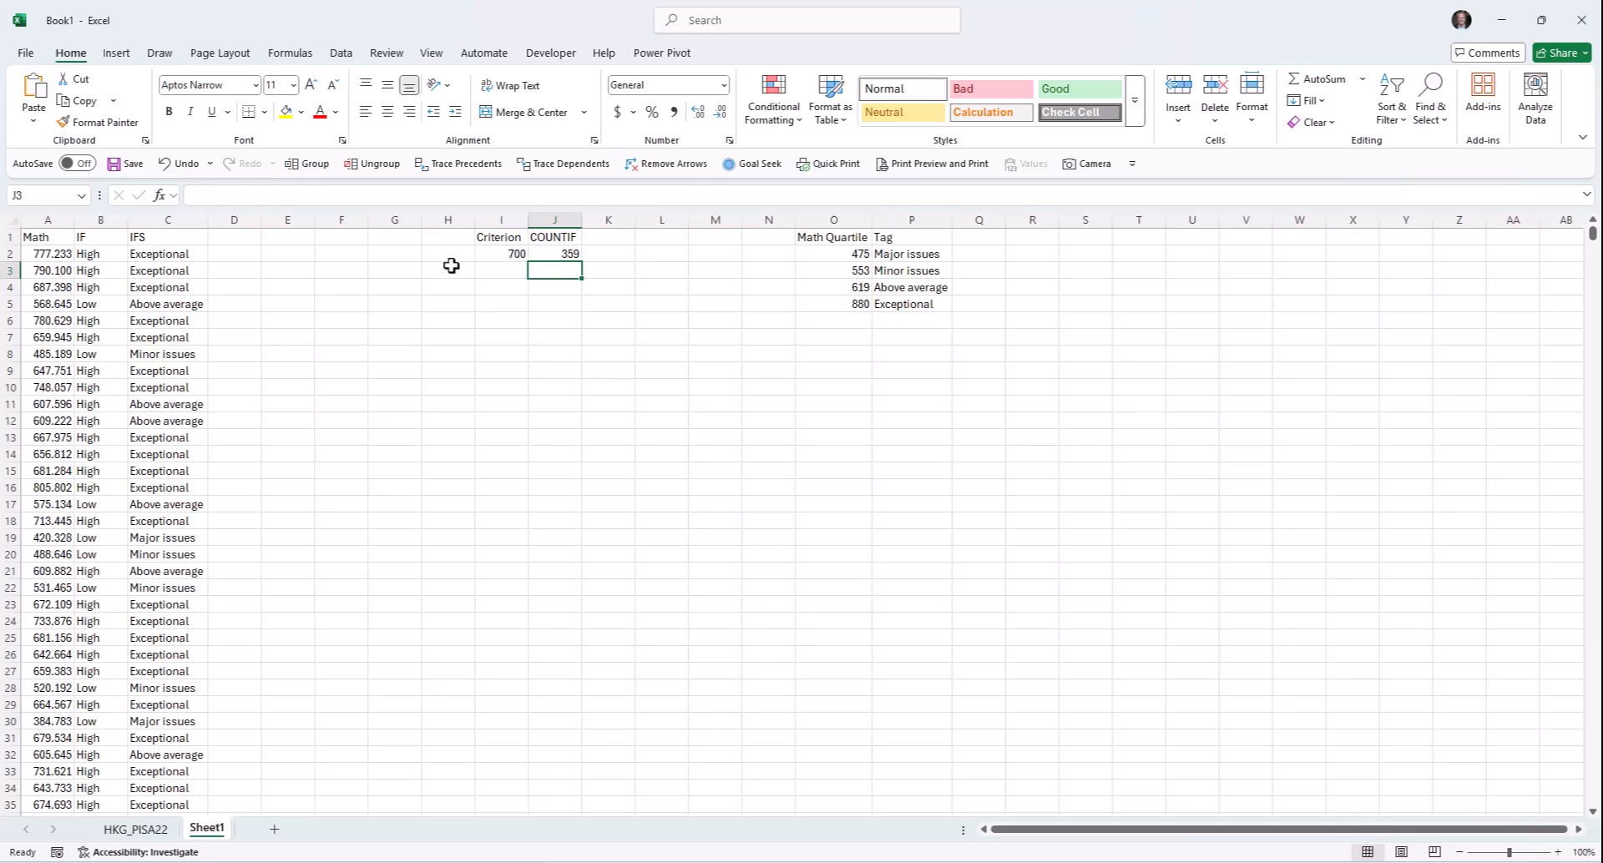
- Try 500 as the criterion in I2 and restore it to 700
{"action": "left_click", "coordinate": [494, 255]}
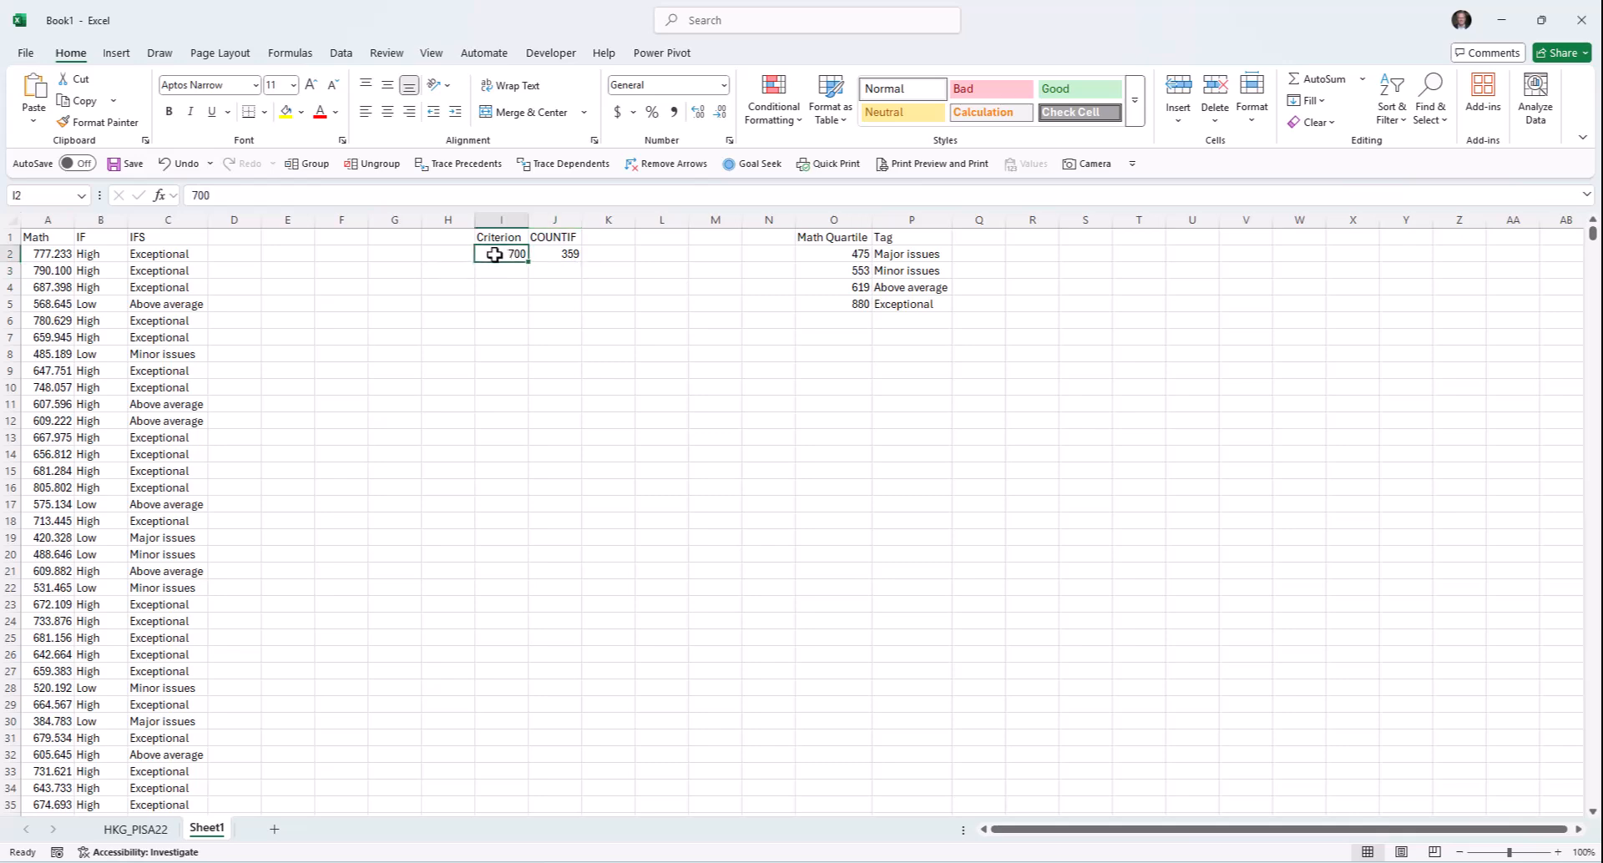
{"action": "type", "text": "500"}
{"action": "key", "text": "Return"}
{"action": "left_click", "coordinate": [495, 255]}
{"action": "type", "text": "700"}
{"action": "key", "text": "Return"}
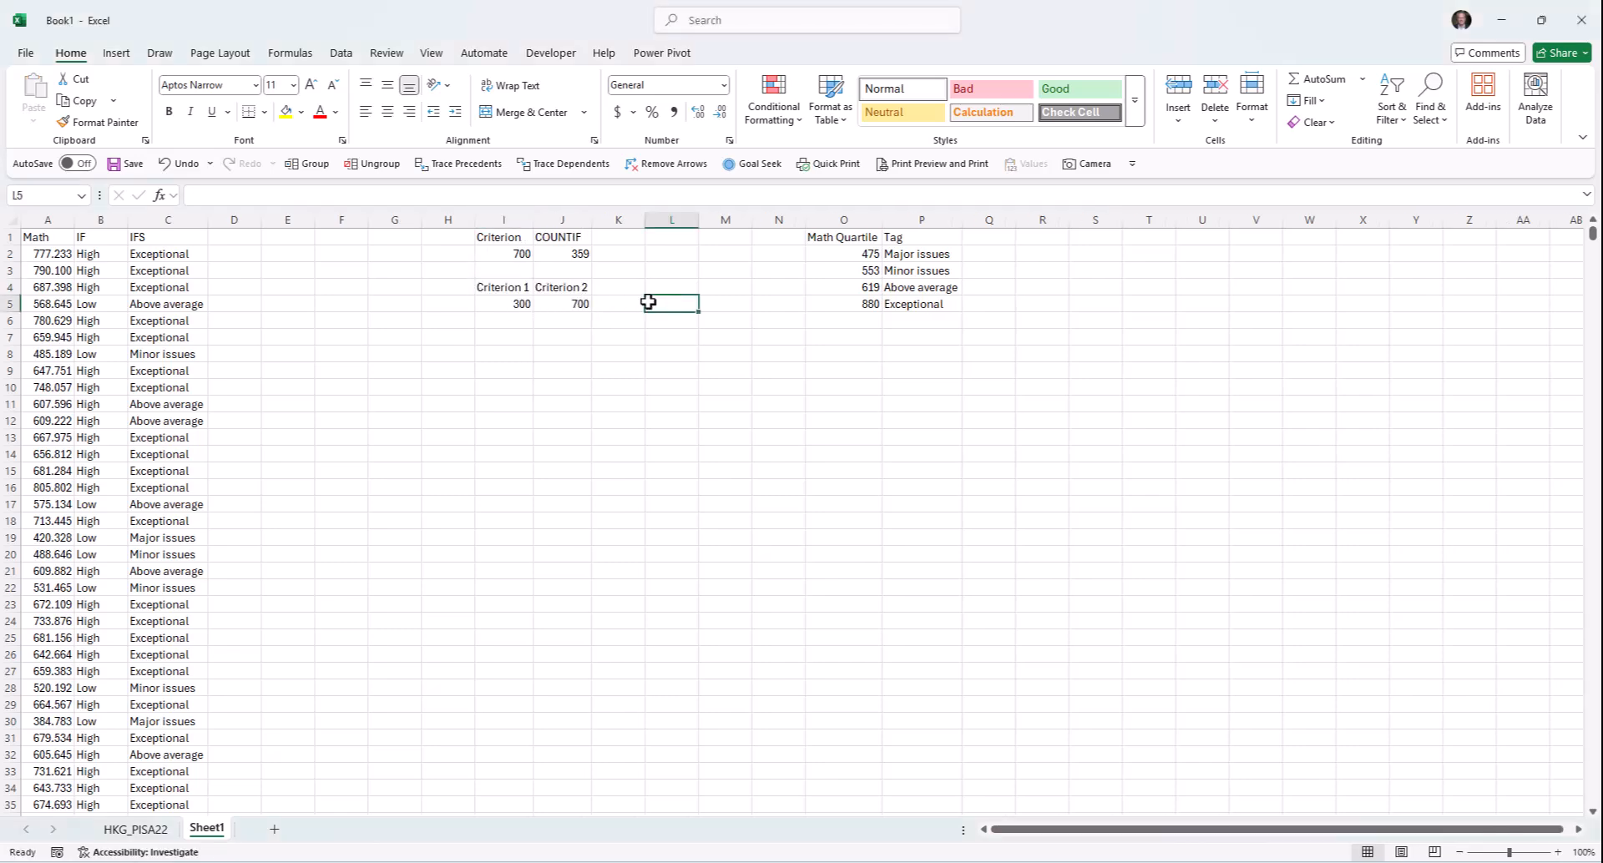
- Start a COUNTIFS formula in K5 with the range A2:A5908 and the first criterion ">="&I5
{"action": "type", "text": "="}
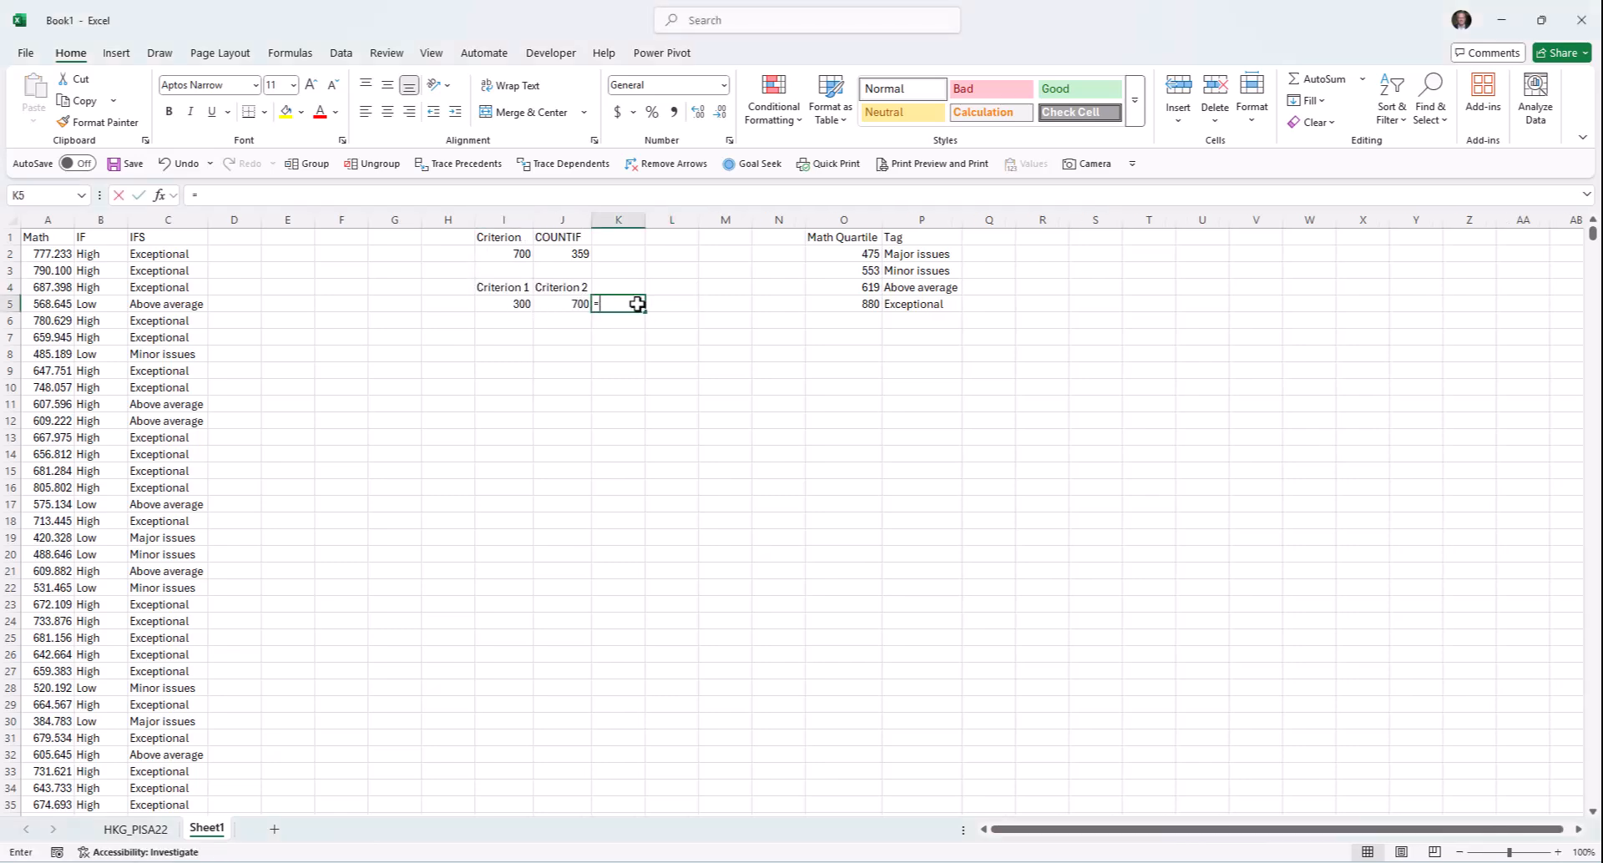
{"action": "type", "text": "countifs("}
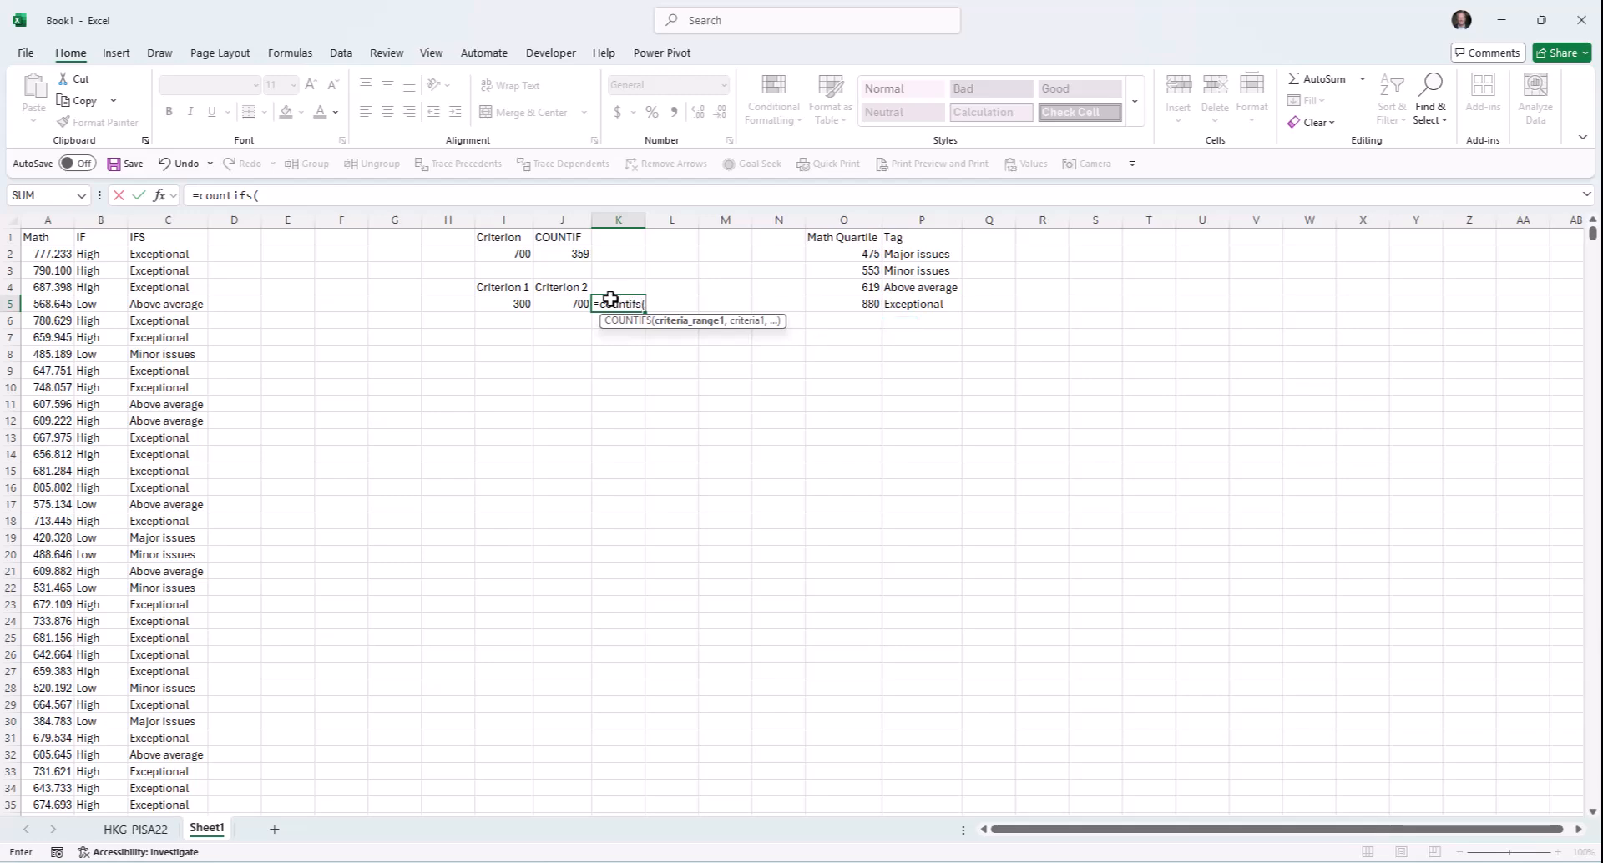
{"action": "left_click", "coordinate": [46, 252]}
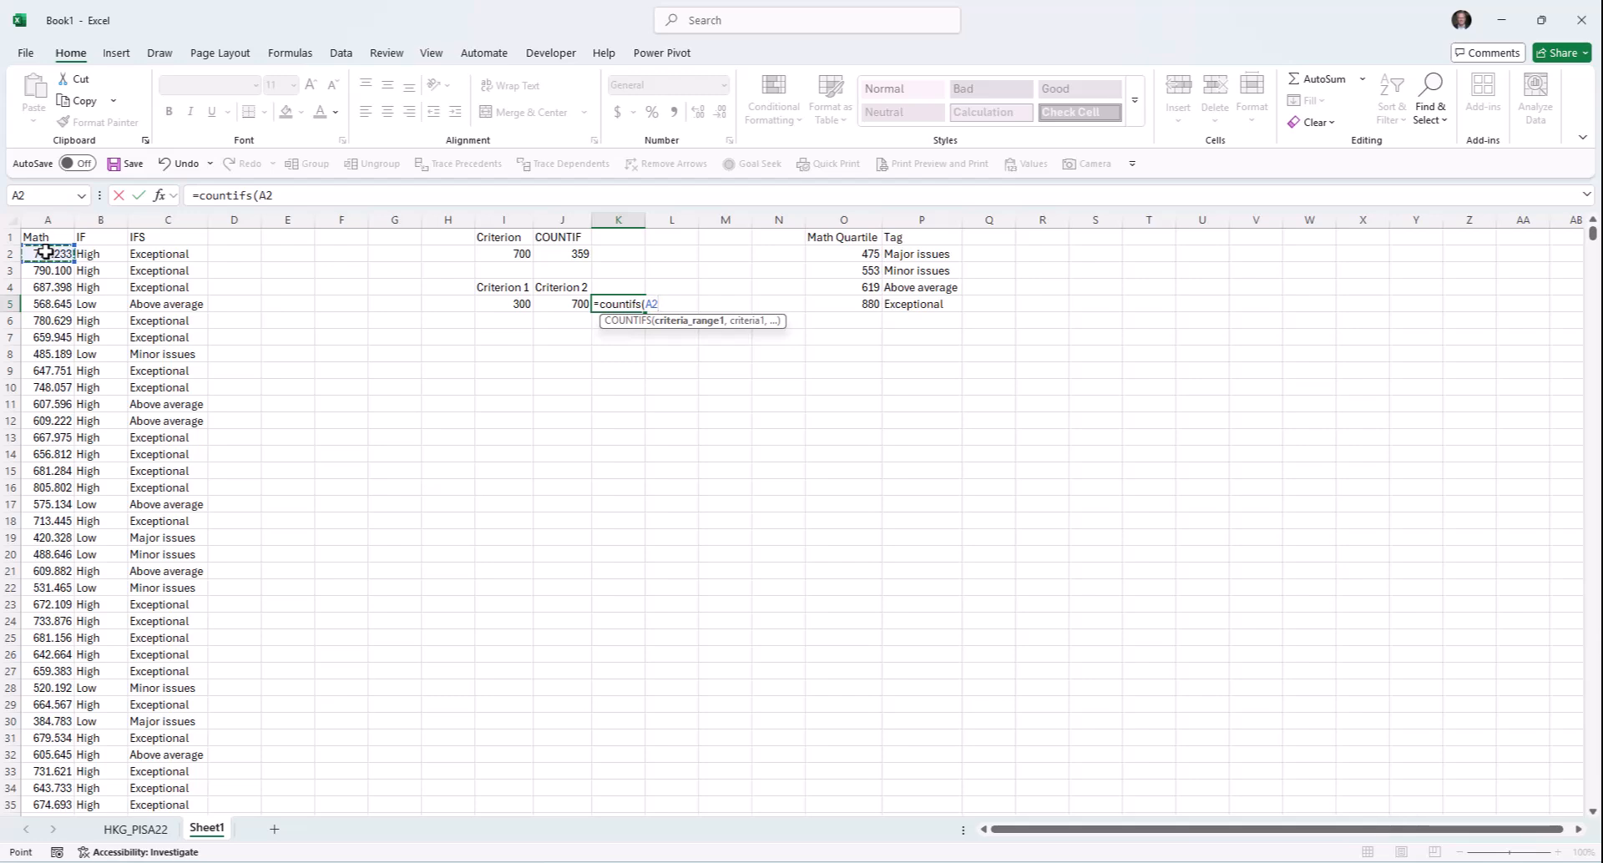
{"action": "key", "text": "ctrl+shift+Down"}
{"action": "type", "text": ",\">="}
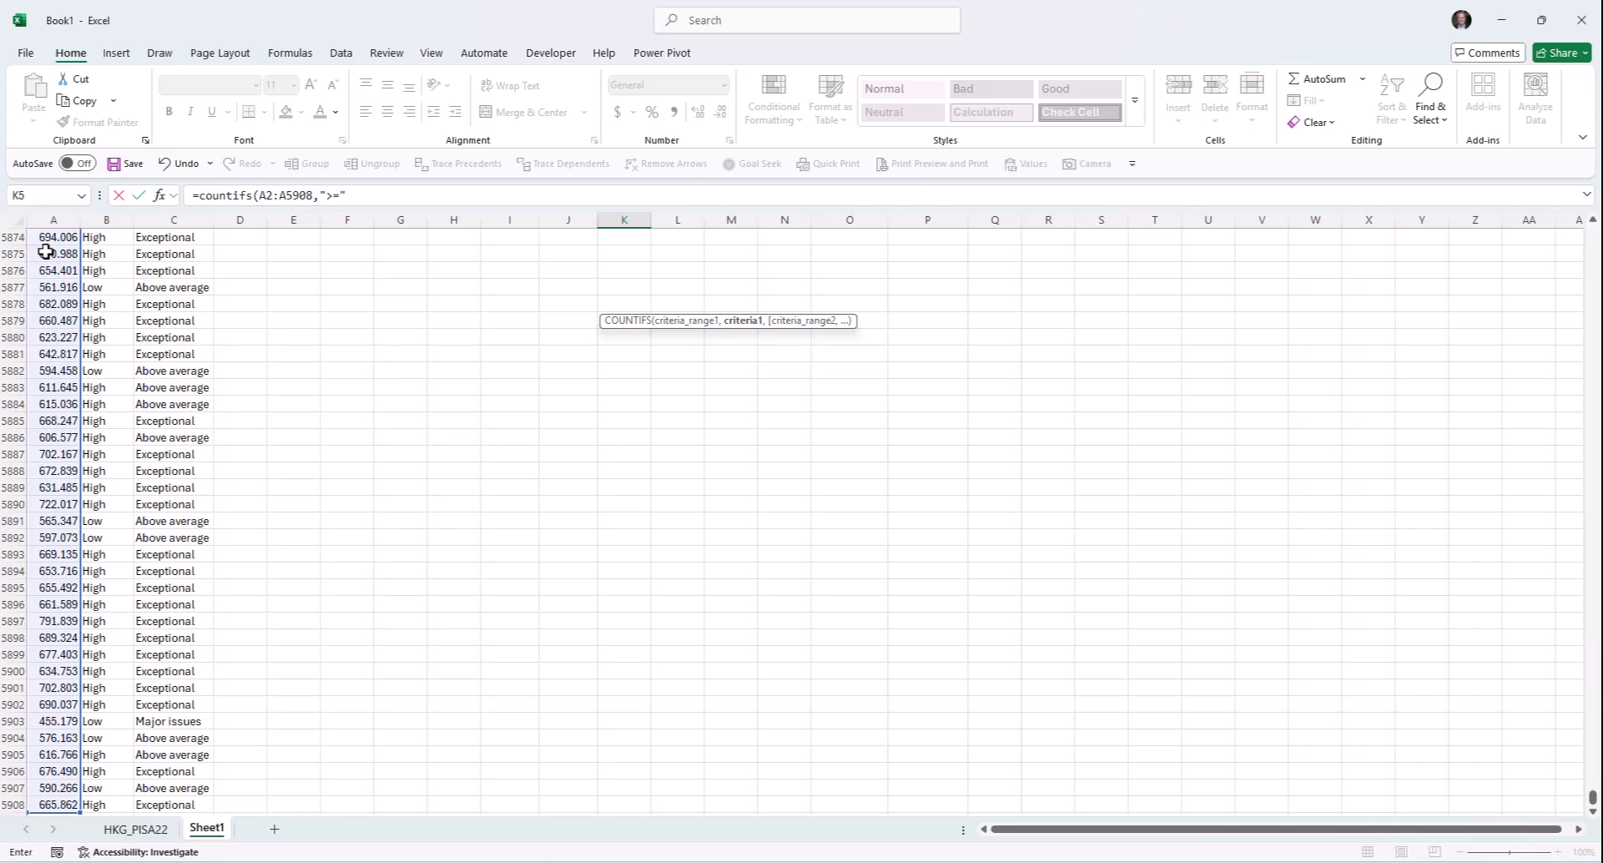
{"action": "type", "text": "&"}
{"action": "key", "text": "Left"}
{"action": "key", "text": "Left"}
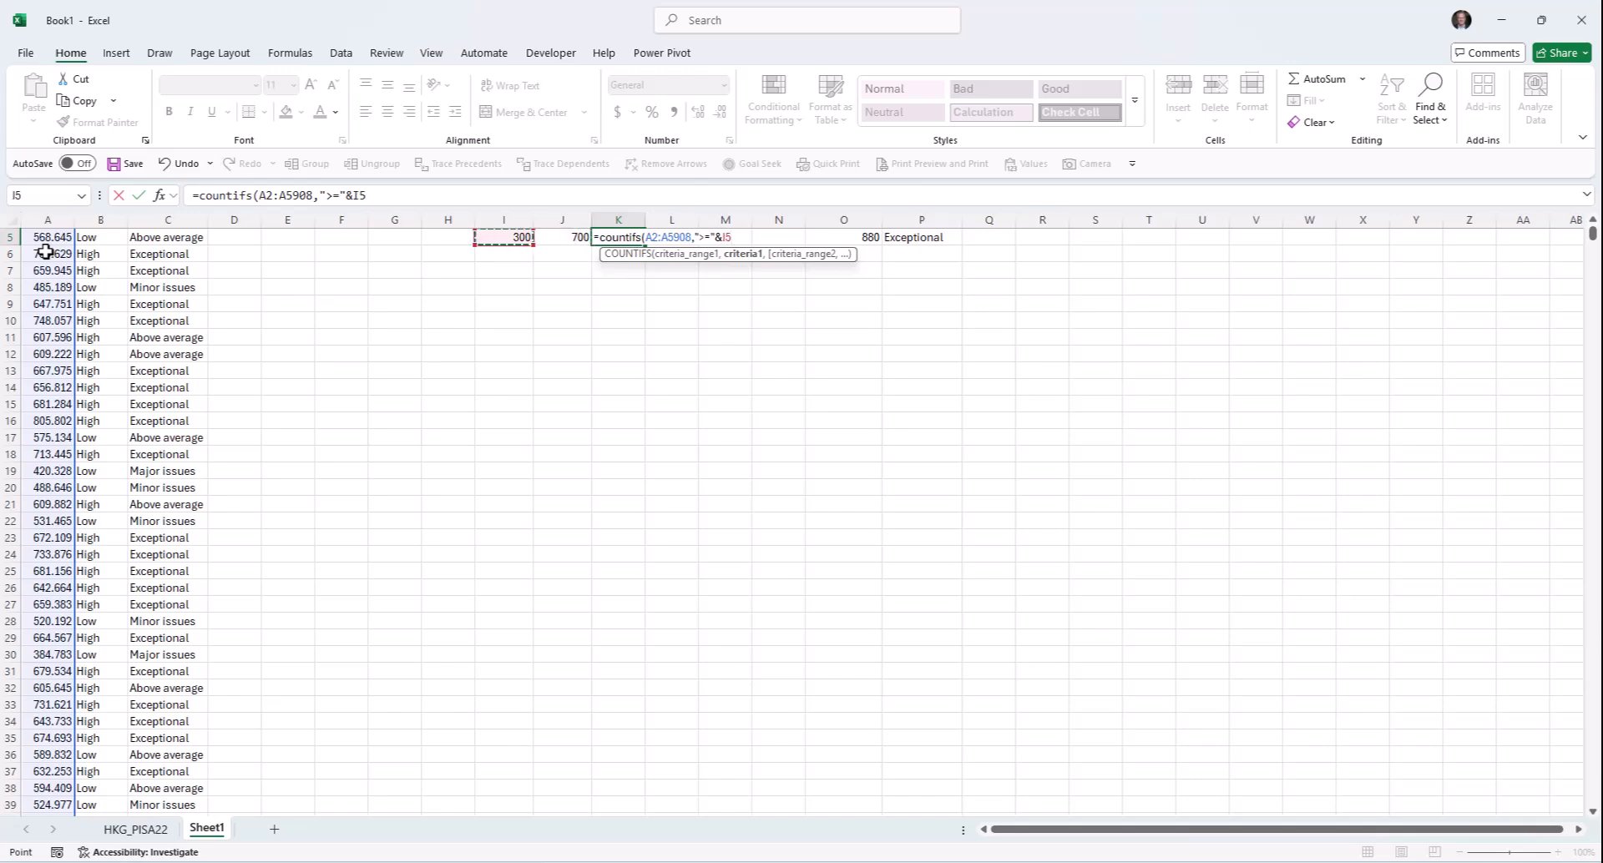
- Complete the K5 COUNTIFS formula with A2:A5908 as the second range and "<="&J5 as its criterion
{"action": "type", "text": ","}
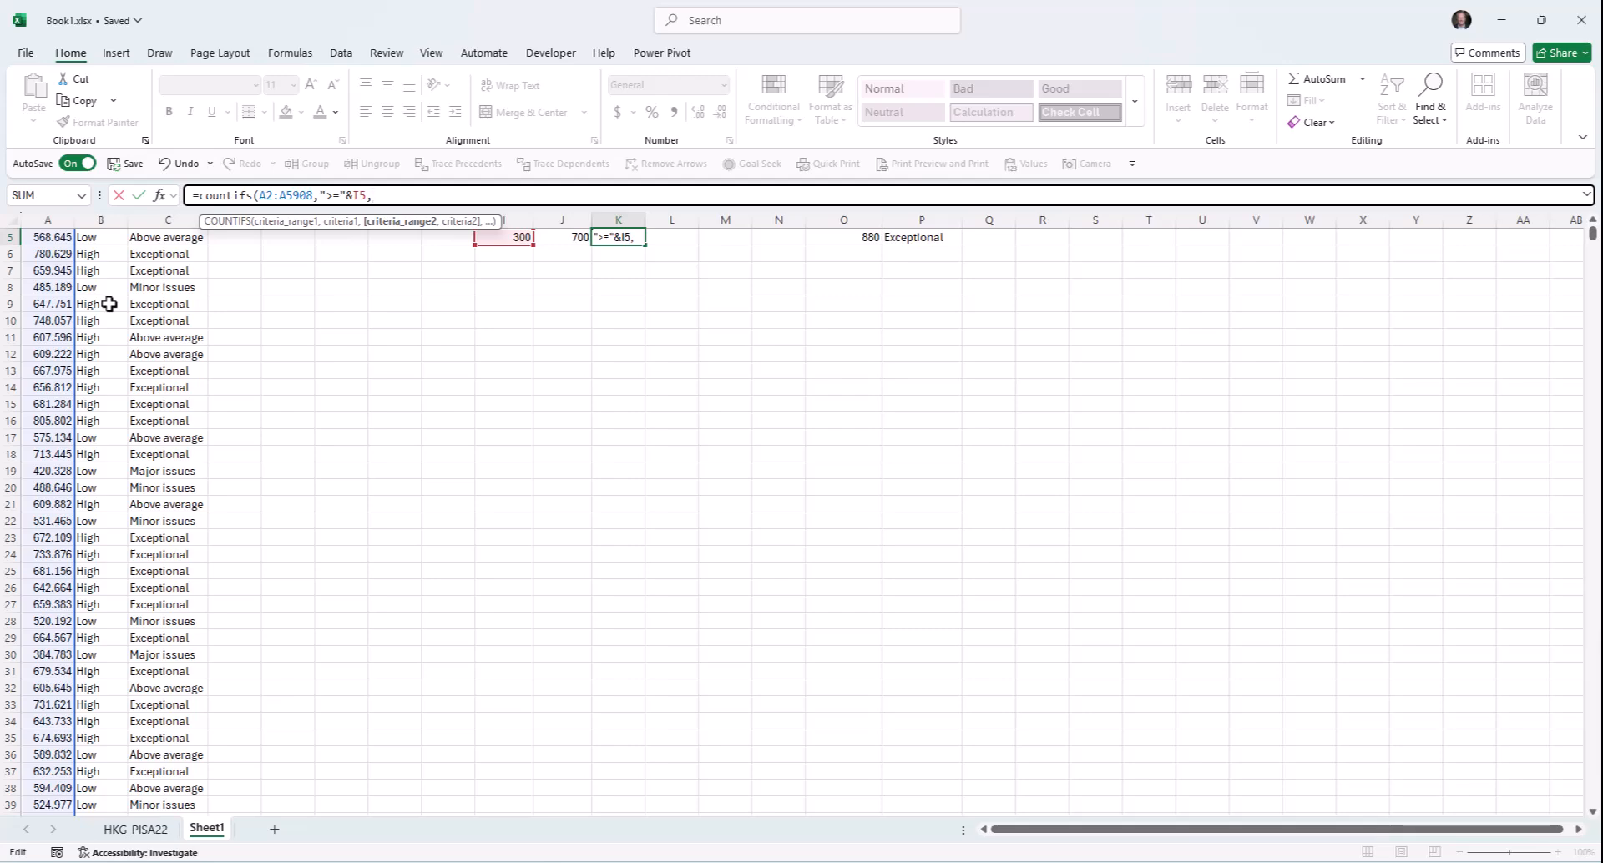
{"action": "scroll", "coordinate": [109, 304], "scroll_direction": "up", "scroll_amount": 2}
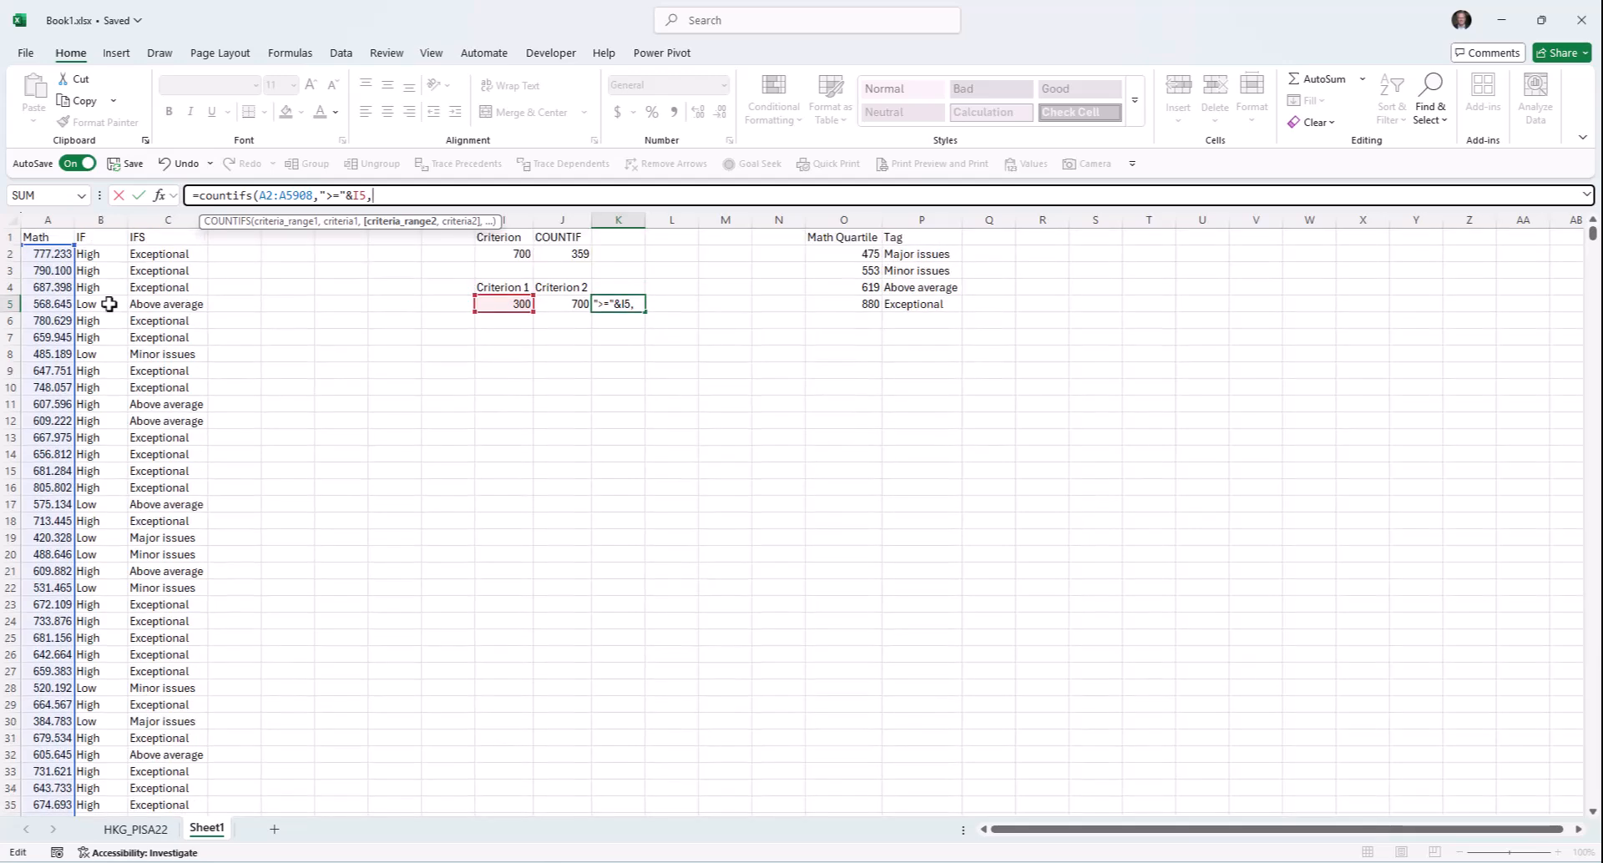
{"action": "left_click", "coordinate": [45, 256]}
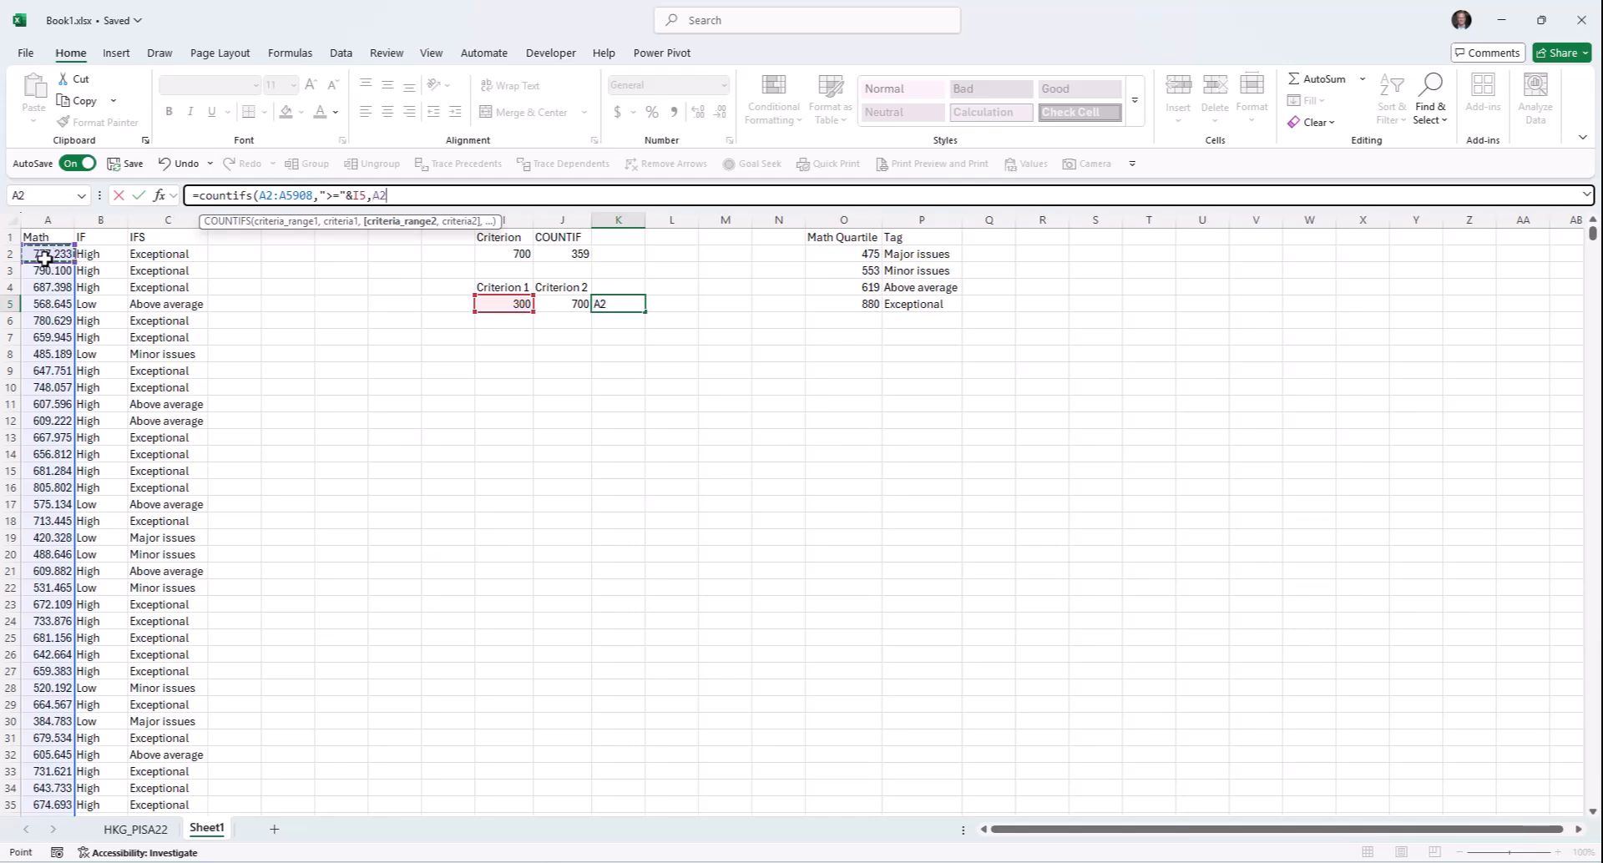
{"action": "key", "text": "ctrl+shift+Down"}
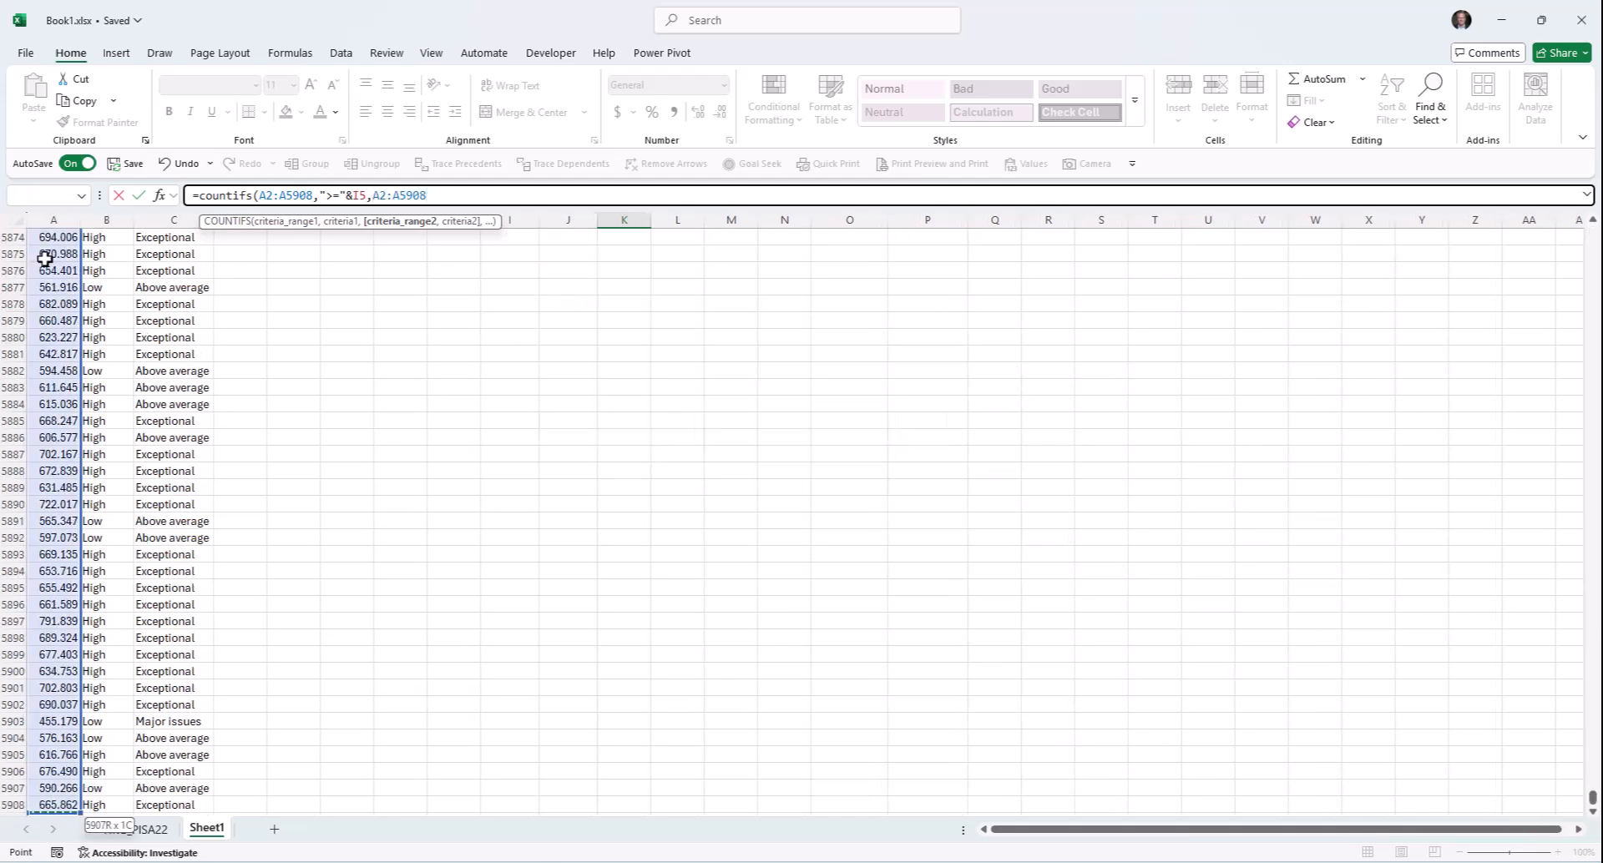
{"action": "type", "text": ","}
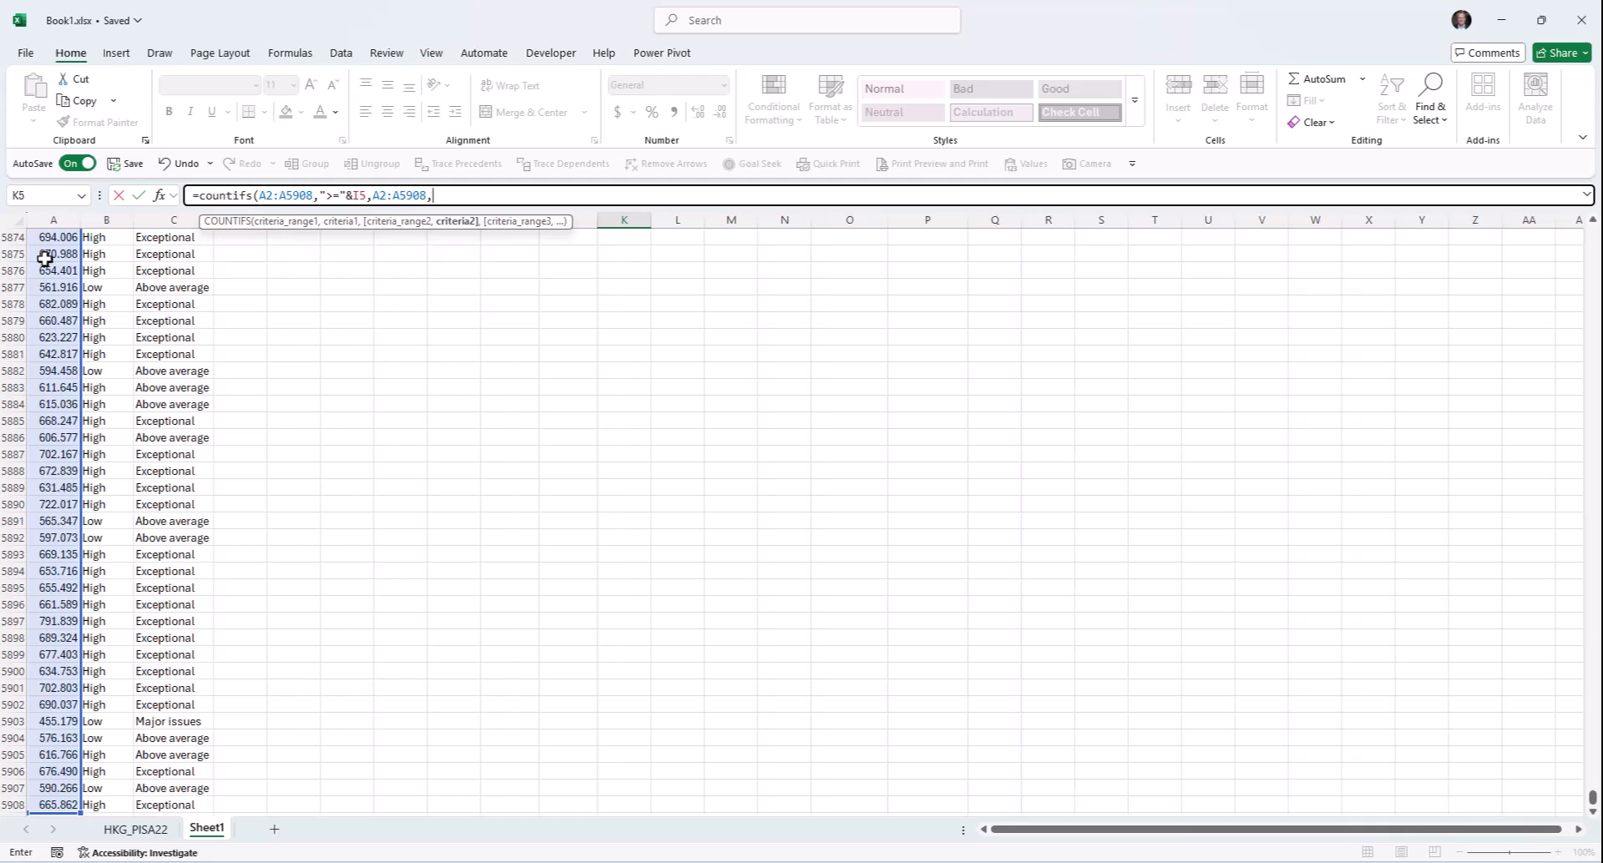
{"action": "type", "text": "\"<=\"&"}
{"action": "key", "text": "Left"}
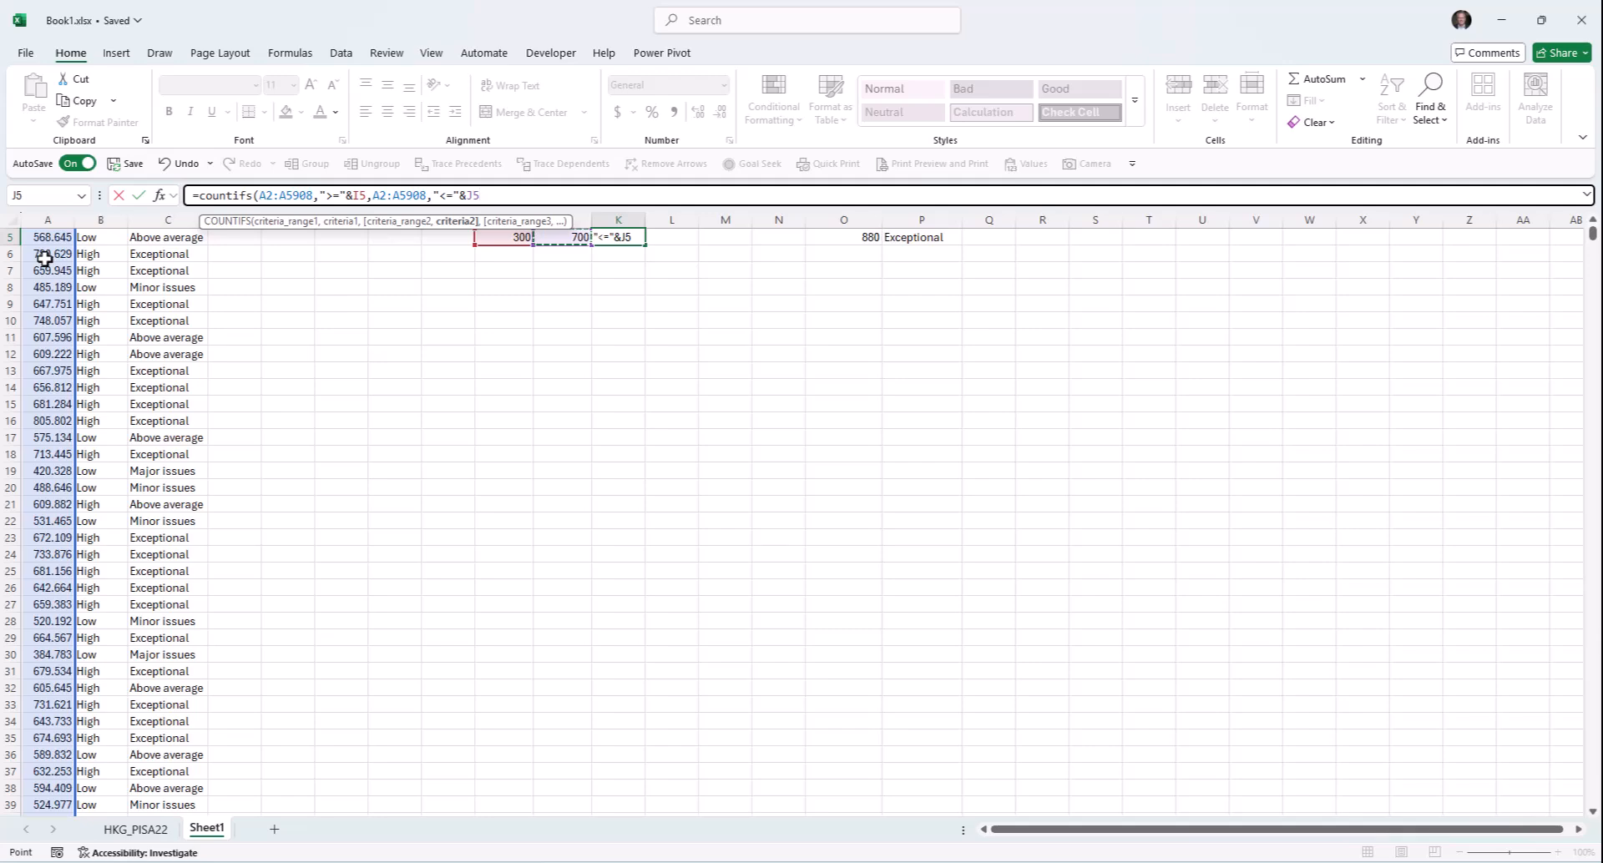
{"action": "type", "text": ")"}
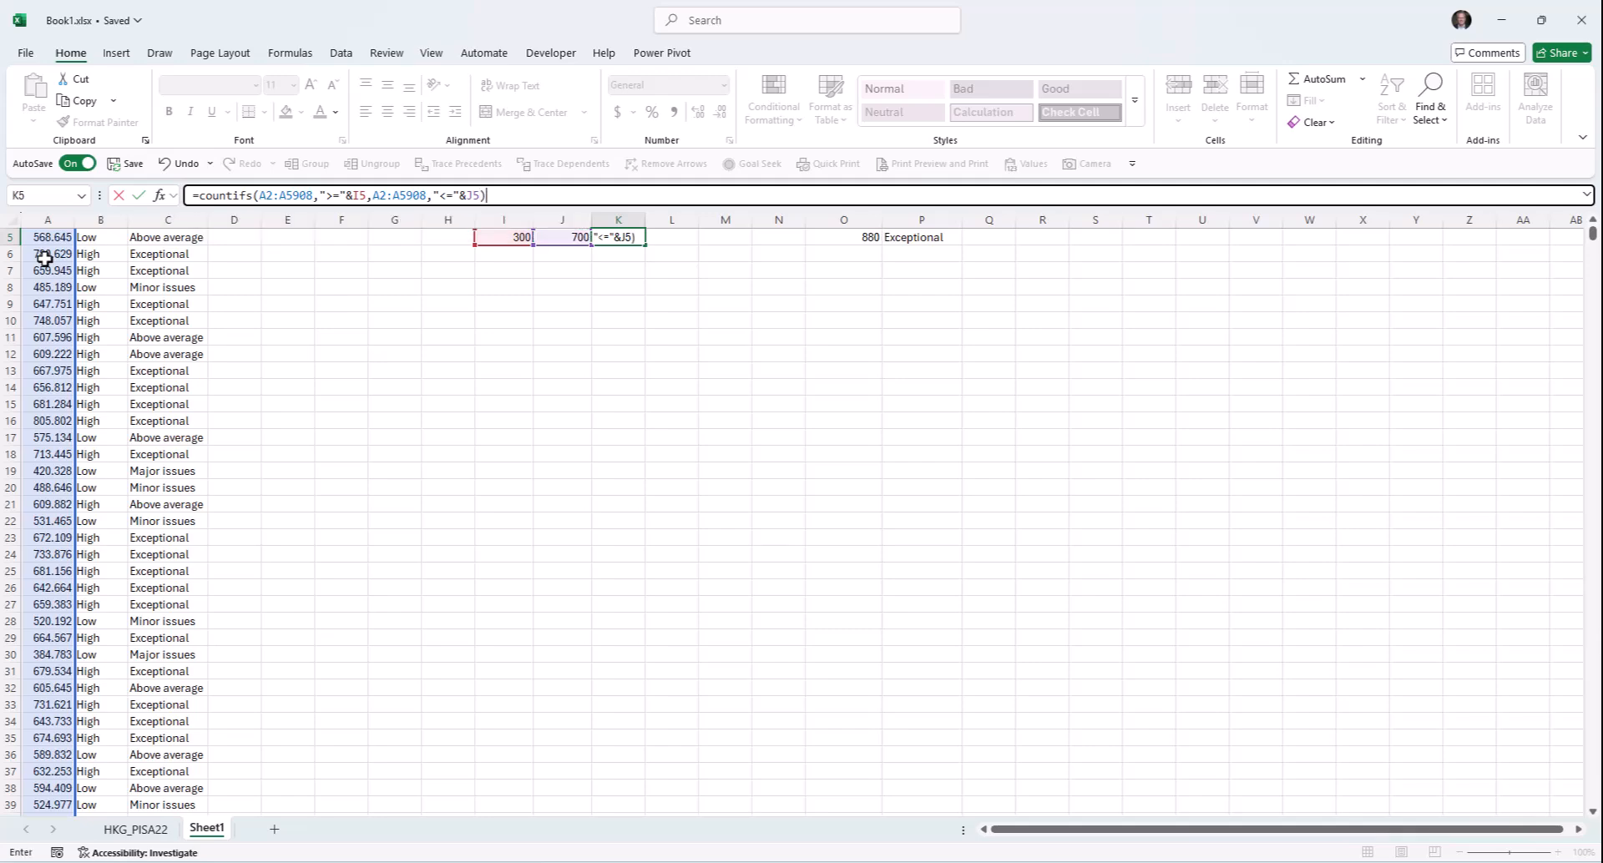
{"action": "key", "text": "Return"}
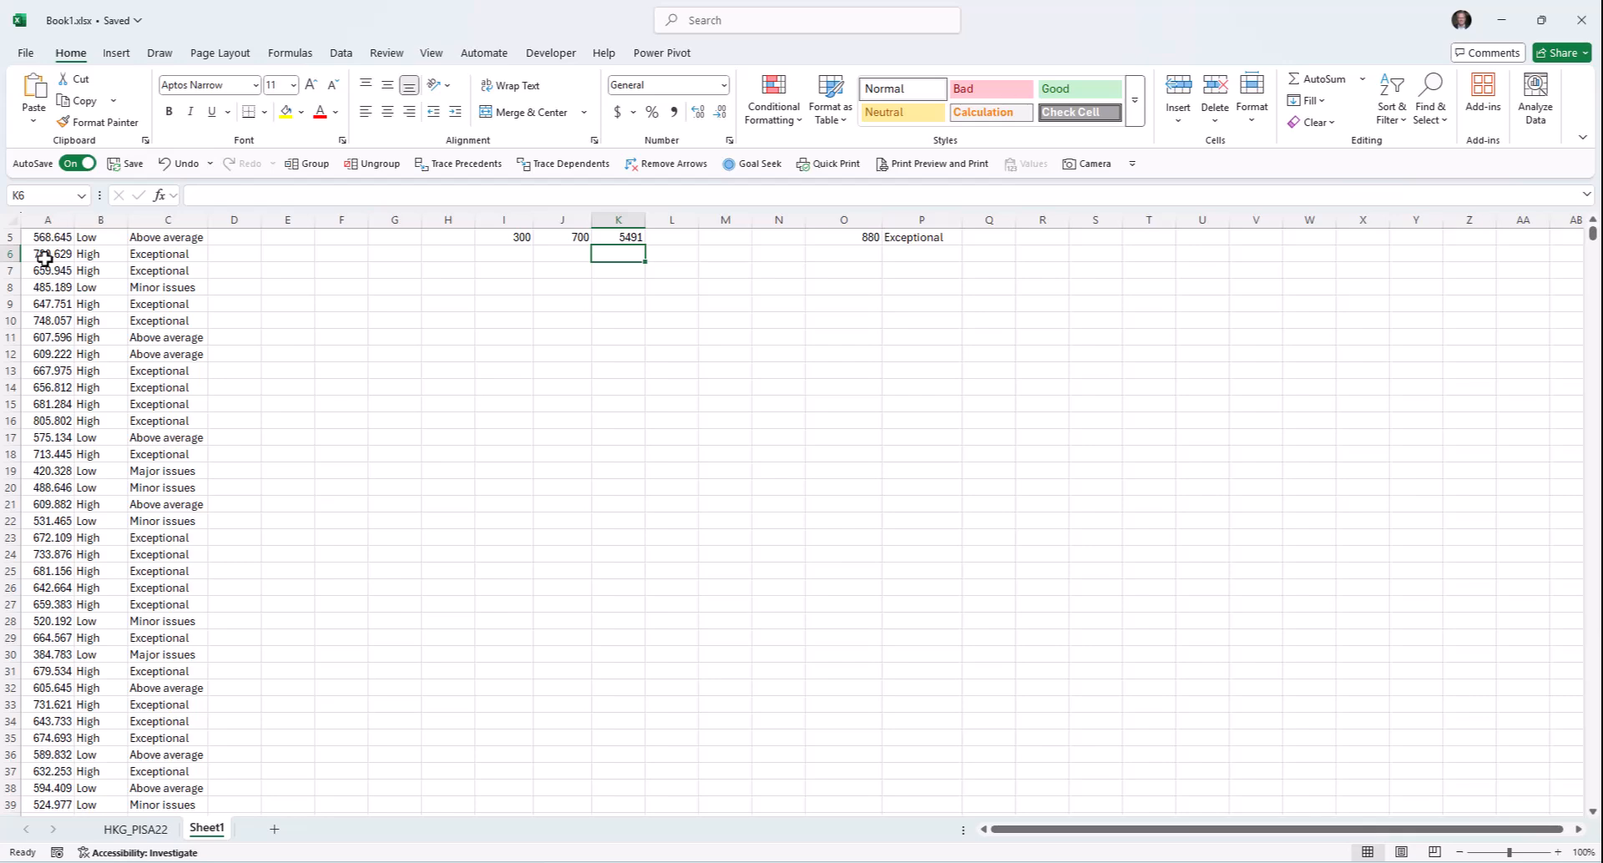
- Enter the header COUNIFS in K4 above the two-criteria count
{"action": "scroll", "coordinate": [45, 259], "scroll_direction": "up", "scroll_amount": 1}
{"action": "left_click", "coordinate": [606, 255]}
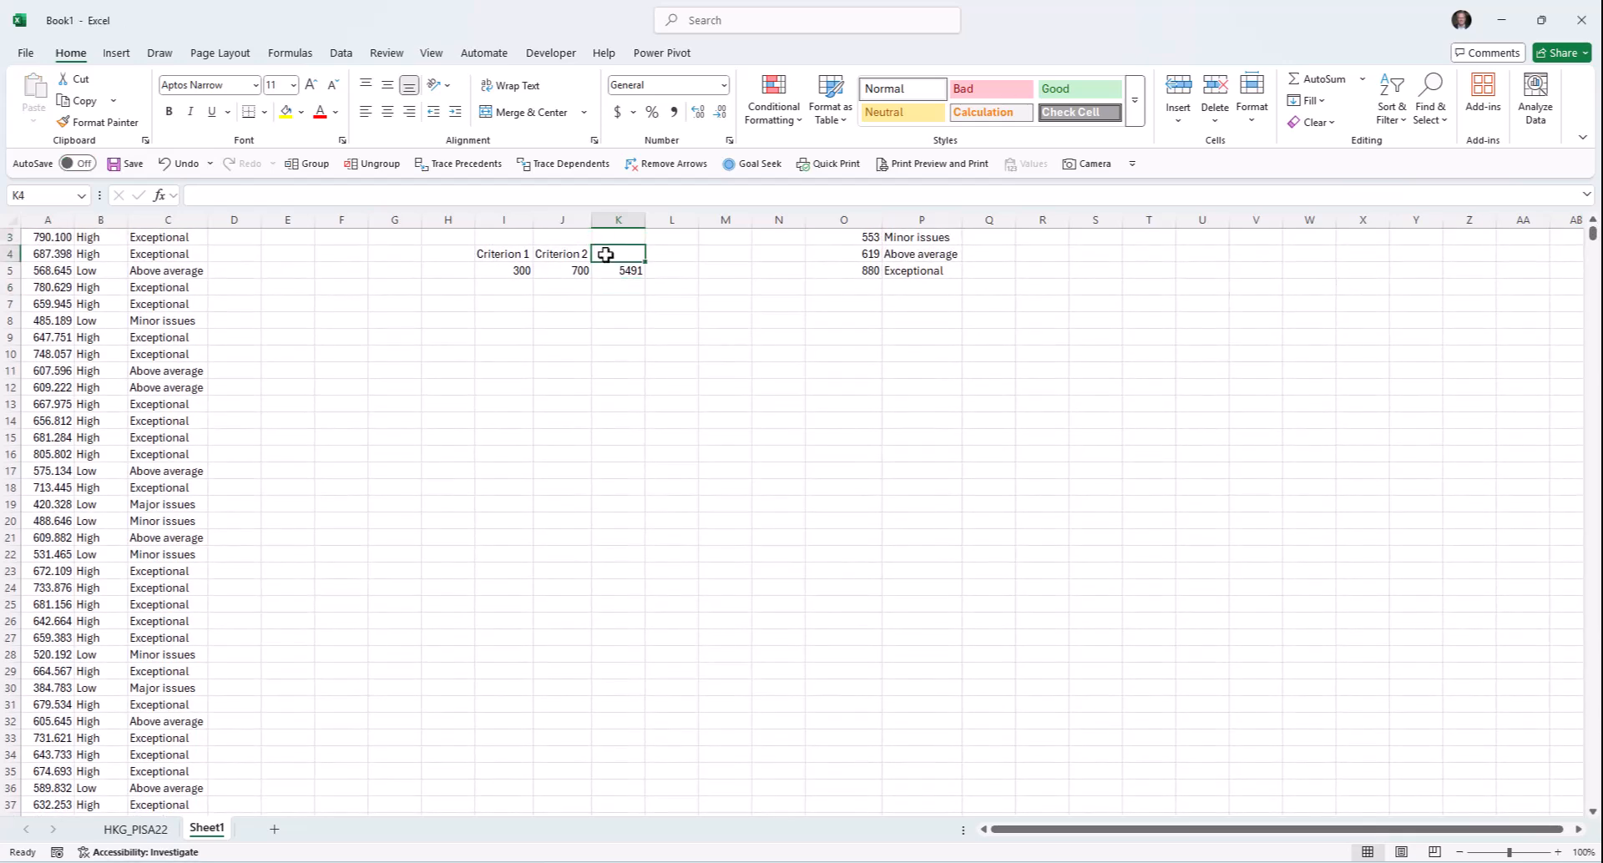
{"action": "type", "text": "COU"}
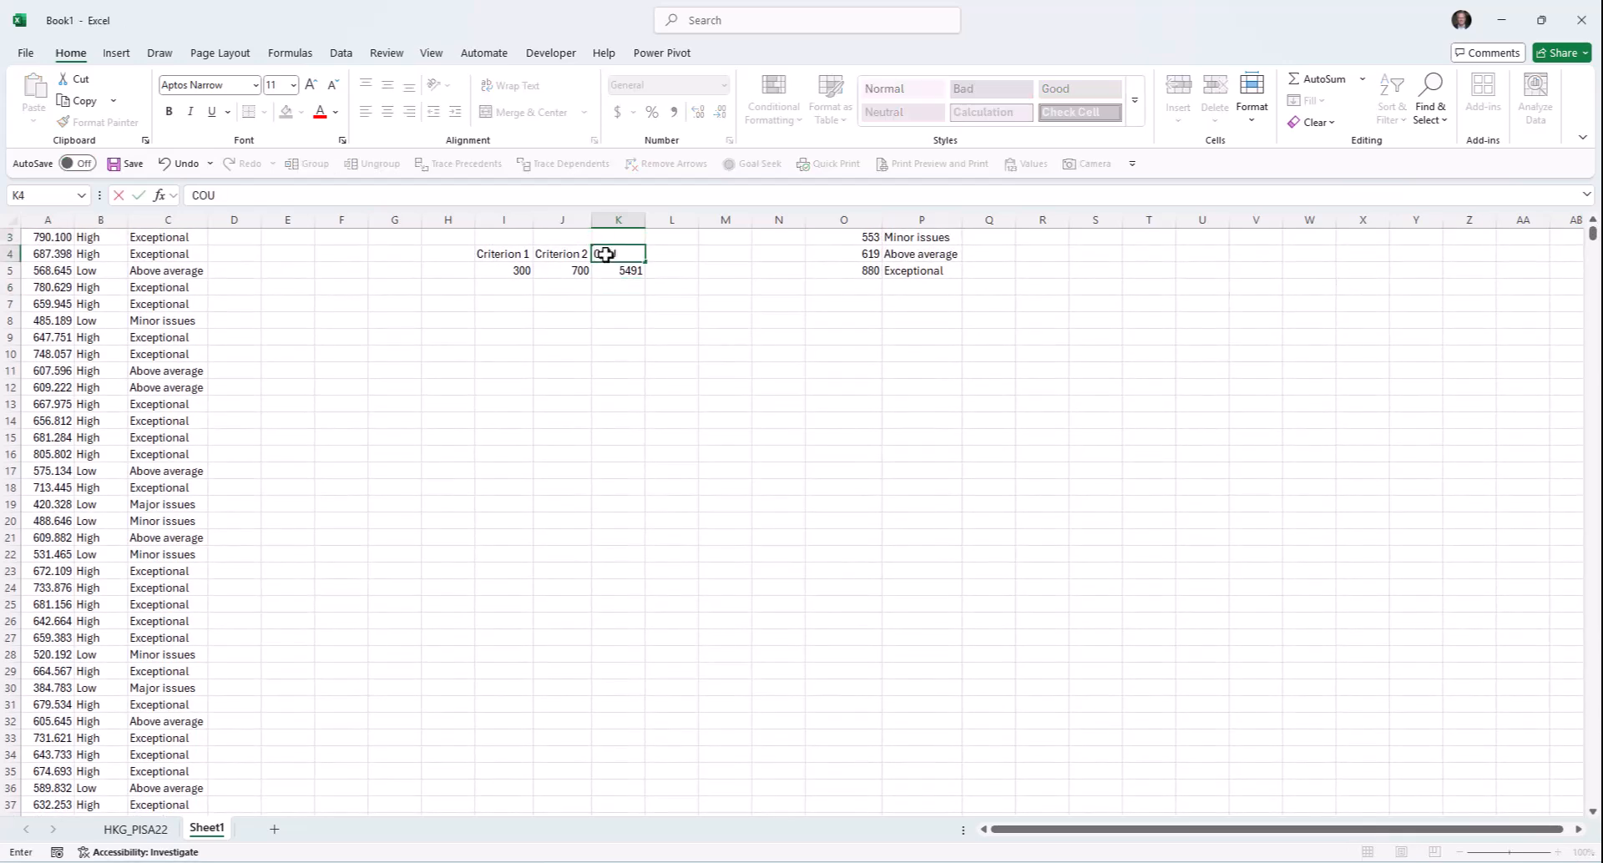
{"action": "type", "text": "NIFS"}
{"action": "key", "text": "Return"}
{"action": "scroll", "coordinate": [606, 255], "scroll_direction": "up", "scroll_amount": 1}
{"action": "left_click", "coordinate": [605, 255]}
{"action": "key", "text": "Down"}
{"action": "key", "text": "Down"}
{"action": "key", "text": "Down"}
{"action": "key", "text": "Down"}
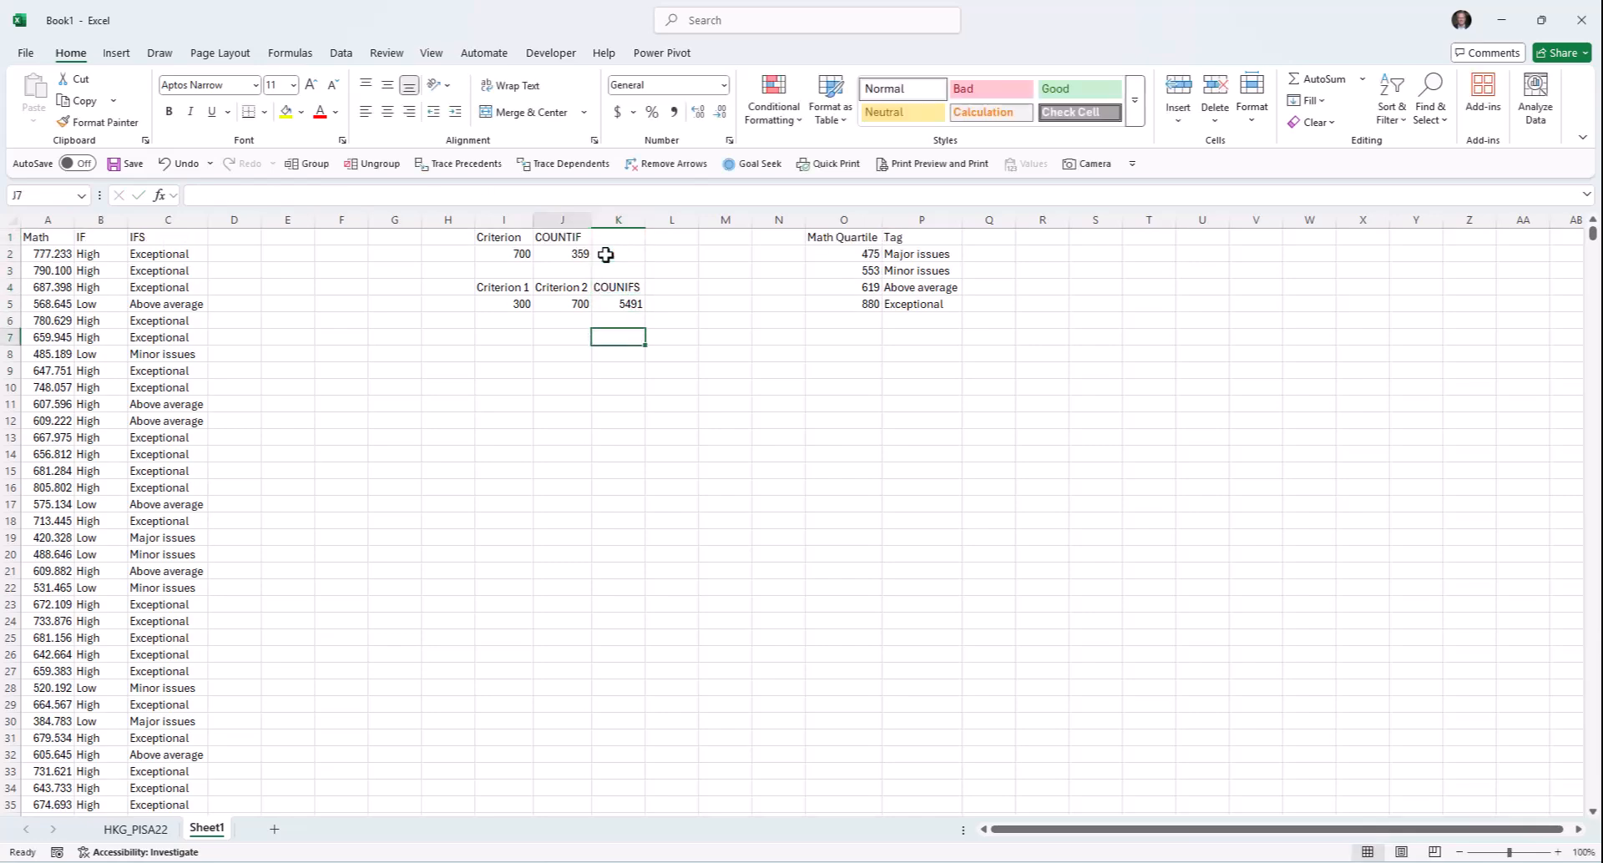
{"action": "key", "text": "Left"}
{"action": "key", "text": "Left"}
{"action": "key", "text": "Down"}
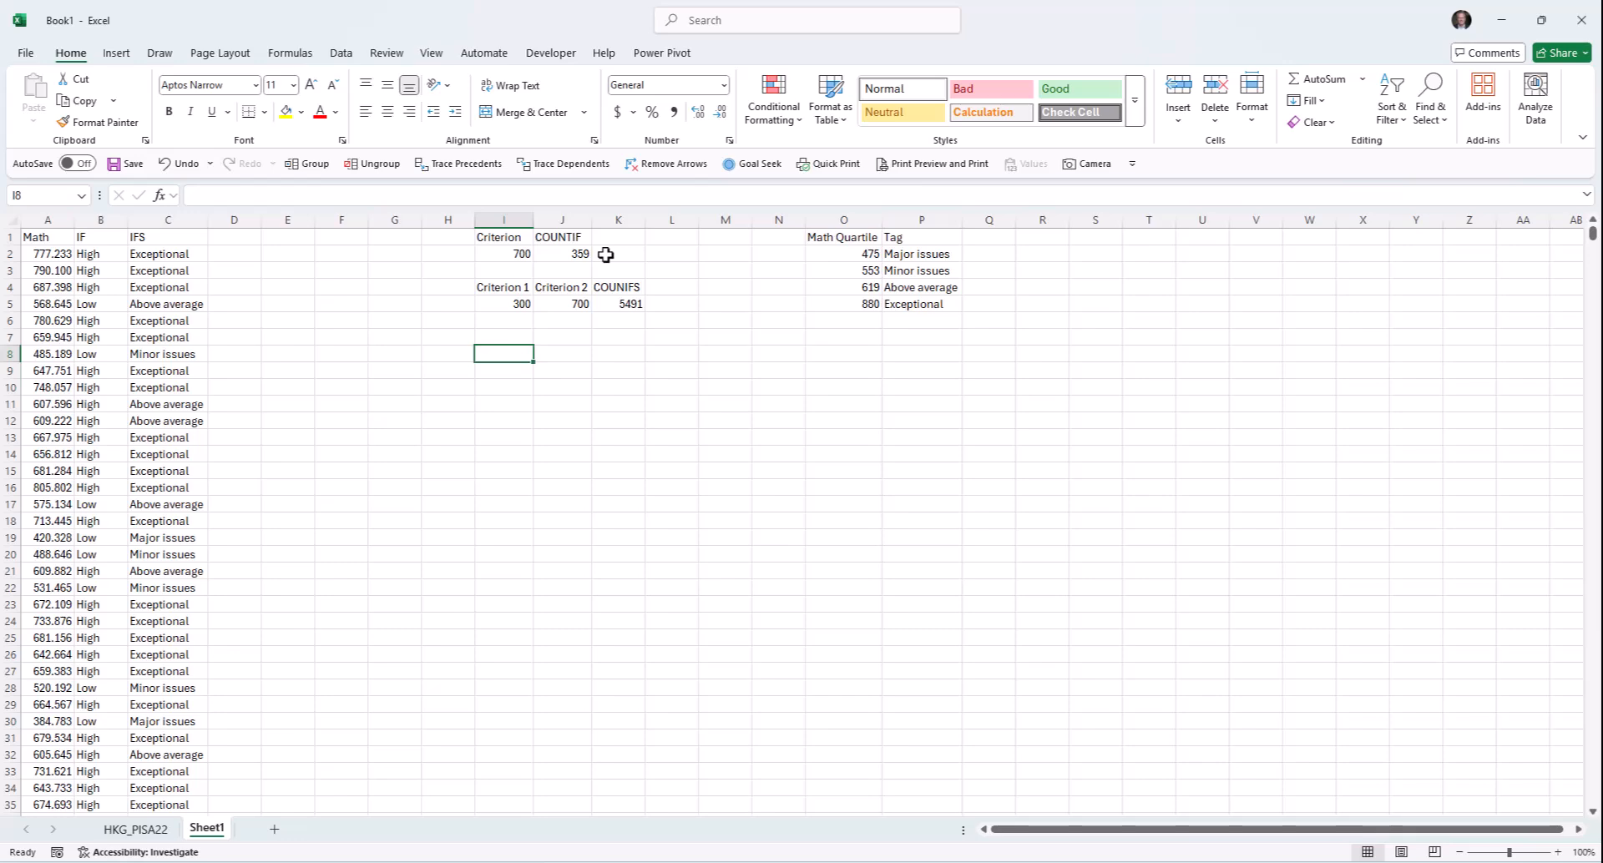
- Copy the whole Gender column with its header from the HKG_PISA22 sheet into Sheet1 starting at D1
{"action": "left_click", "coordinate": [134, 830]}
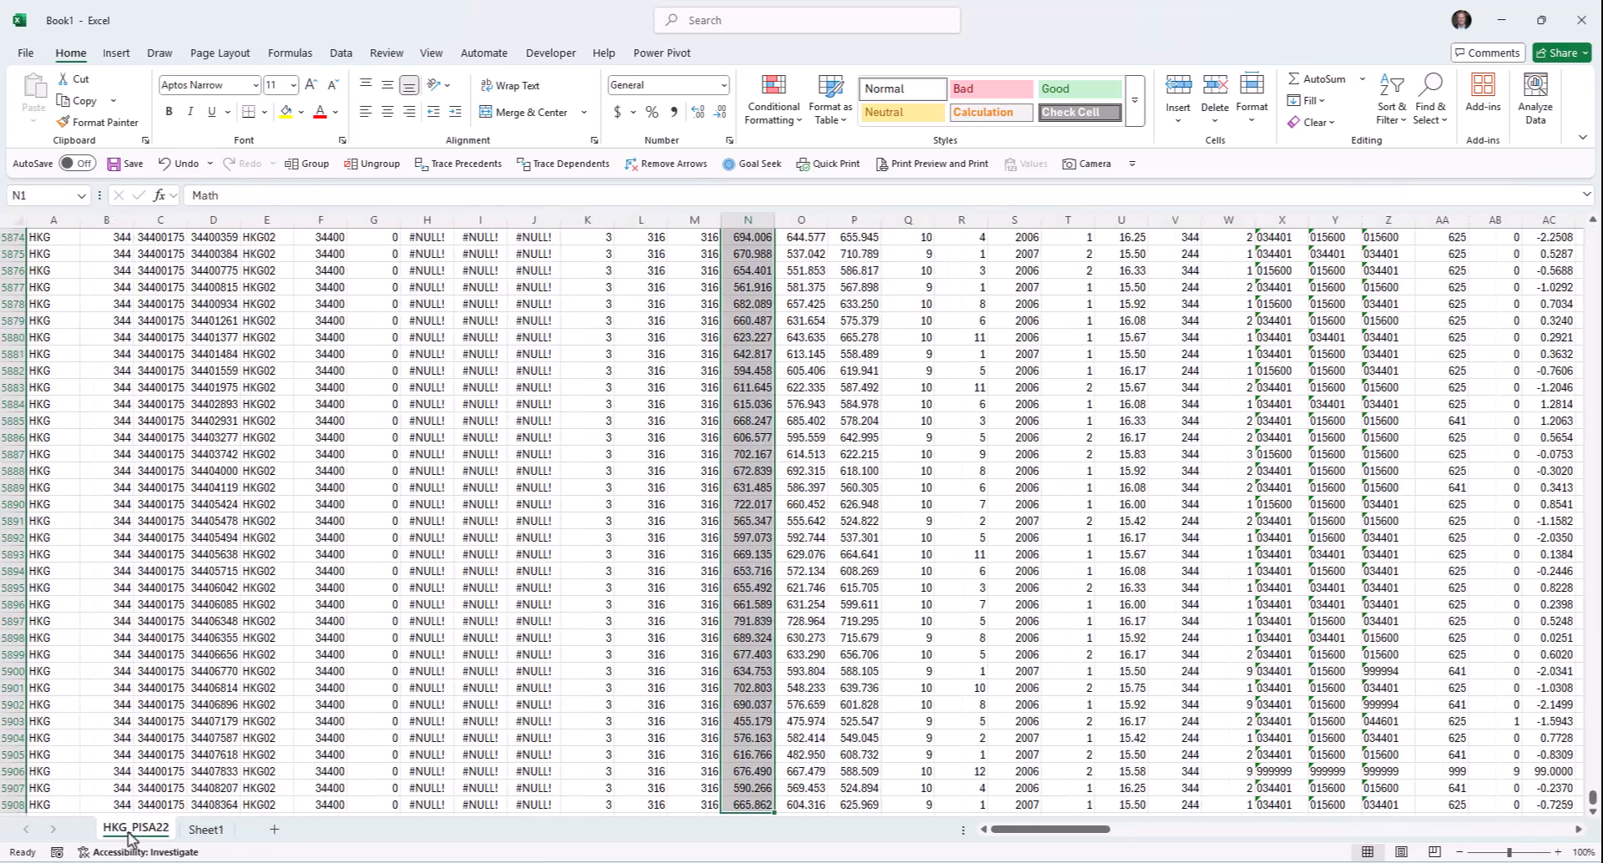
{"action": "key", "text": "ctrl+Up"}
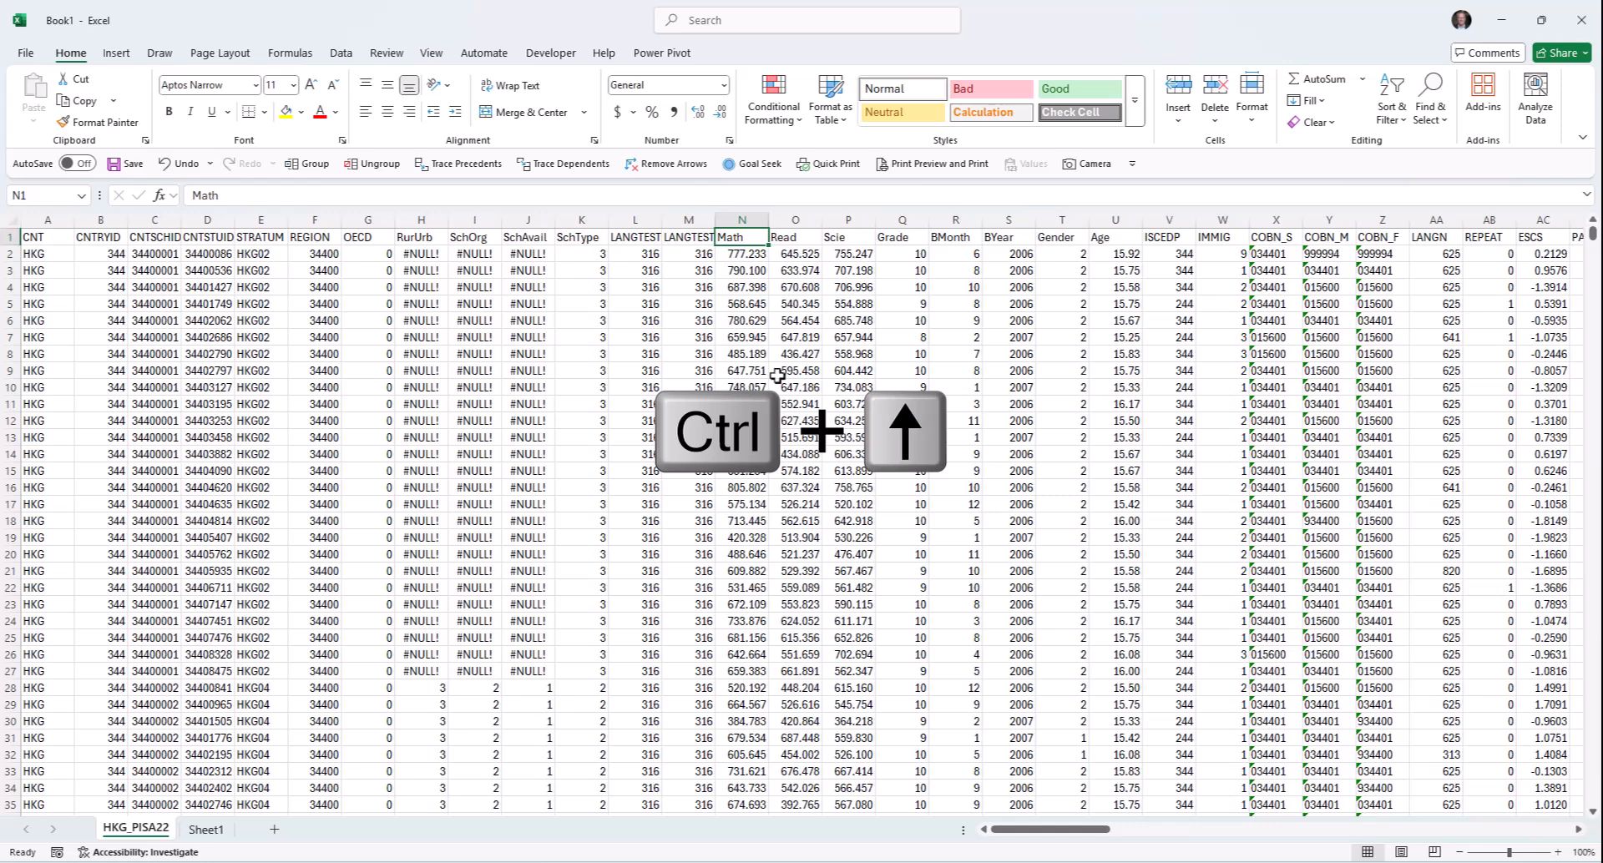
{"action": "left_click", "coordinate": [1070, 244]}
{"action": "key", "text": "ctrl+shift+Down"}
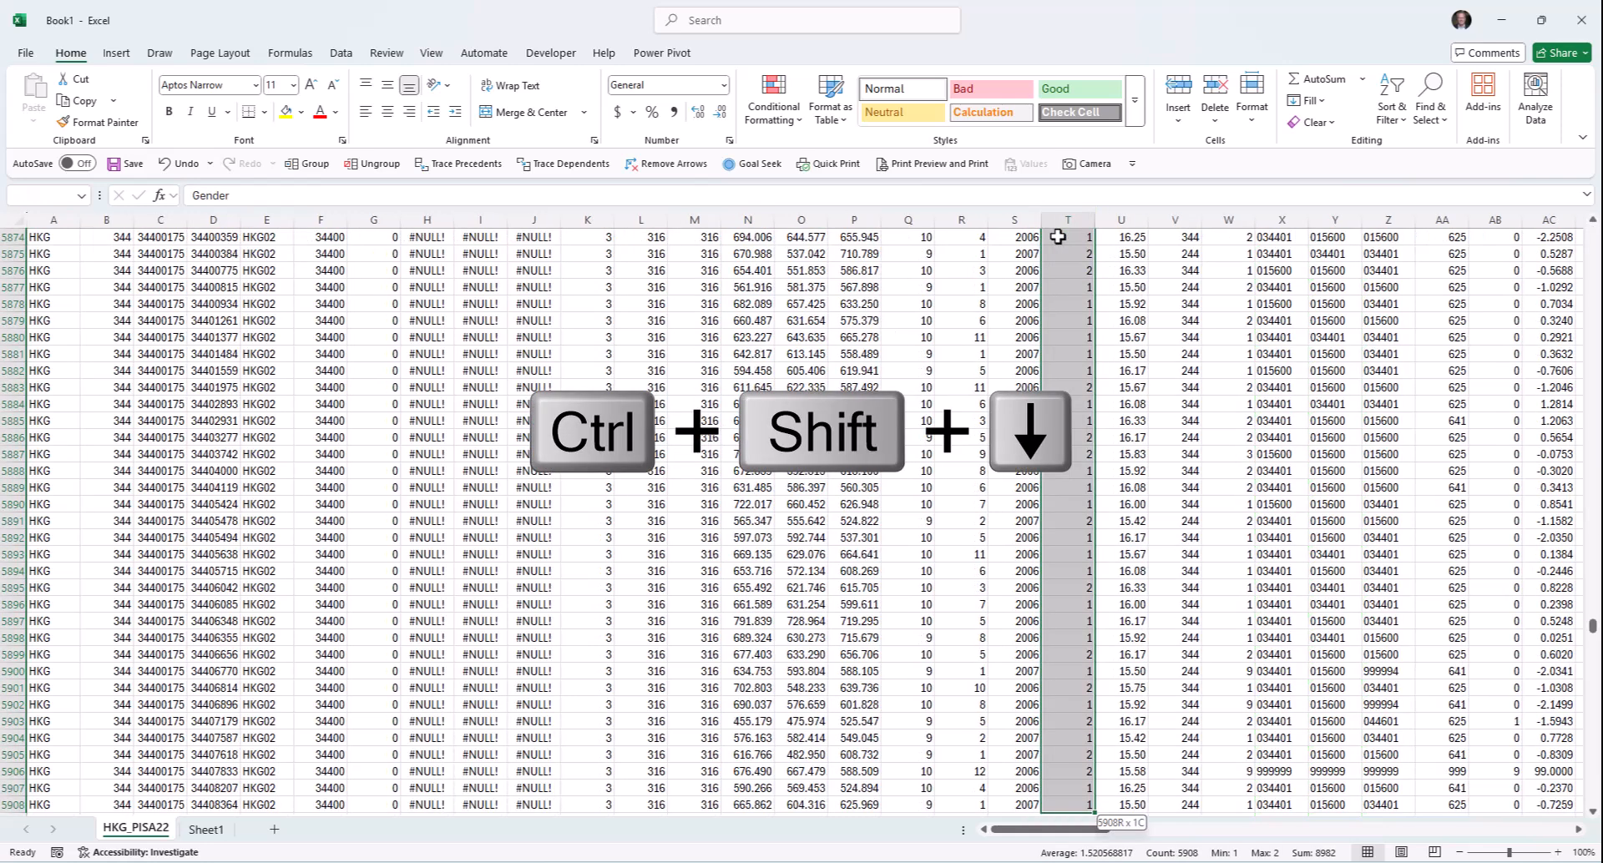
{"action": "key", "text": "ctrl+c"}
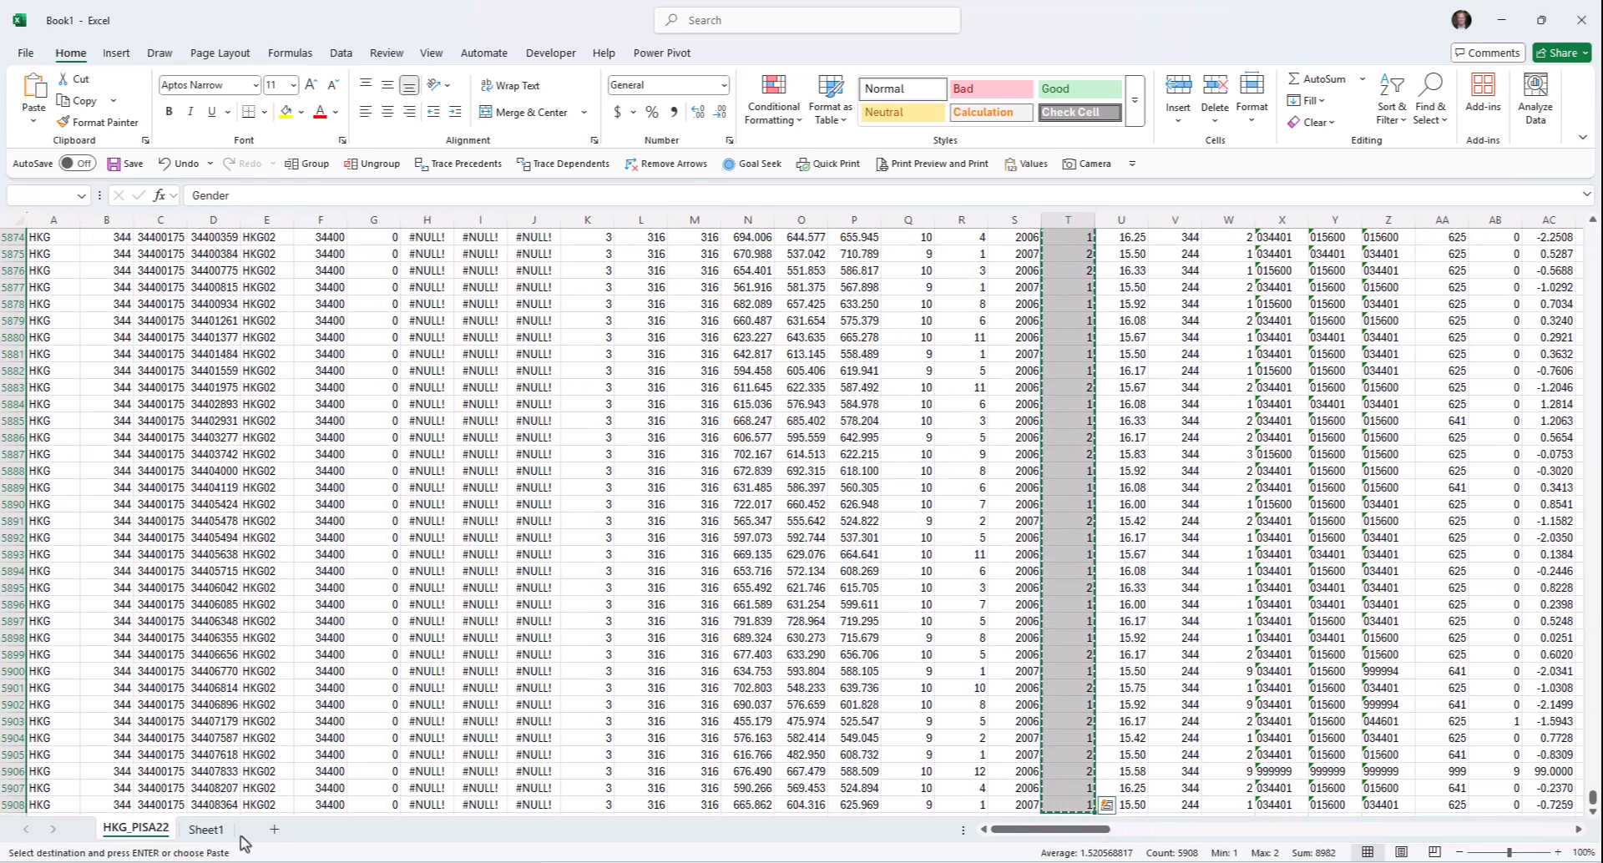
{"action": "left_click", "coordinate": [207, 829]}
{"action": "left_click", "coordinate": [221, 242]}
{"action": "key", "text": "ctrl+v"}
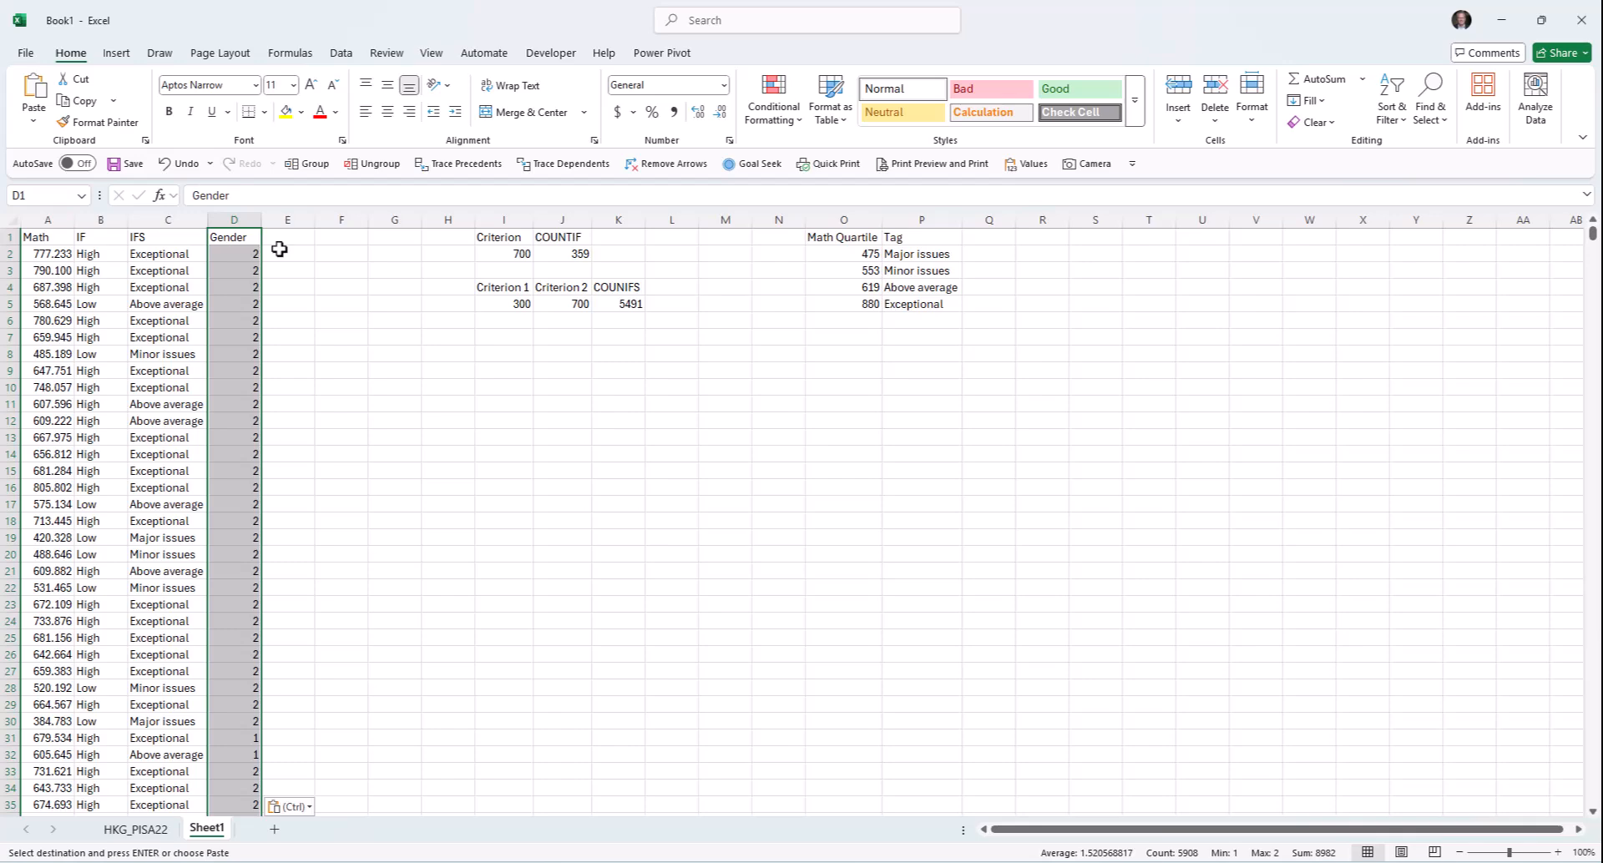
- Enter a SWITCH formula in E2 that converts the gender code in D2: 1 to "Female" and 2 to "Male"
{"action": "left_click", "coordinate": [294, 259]}
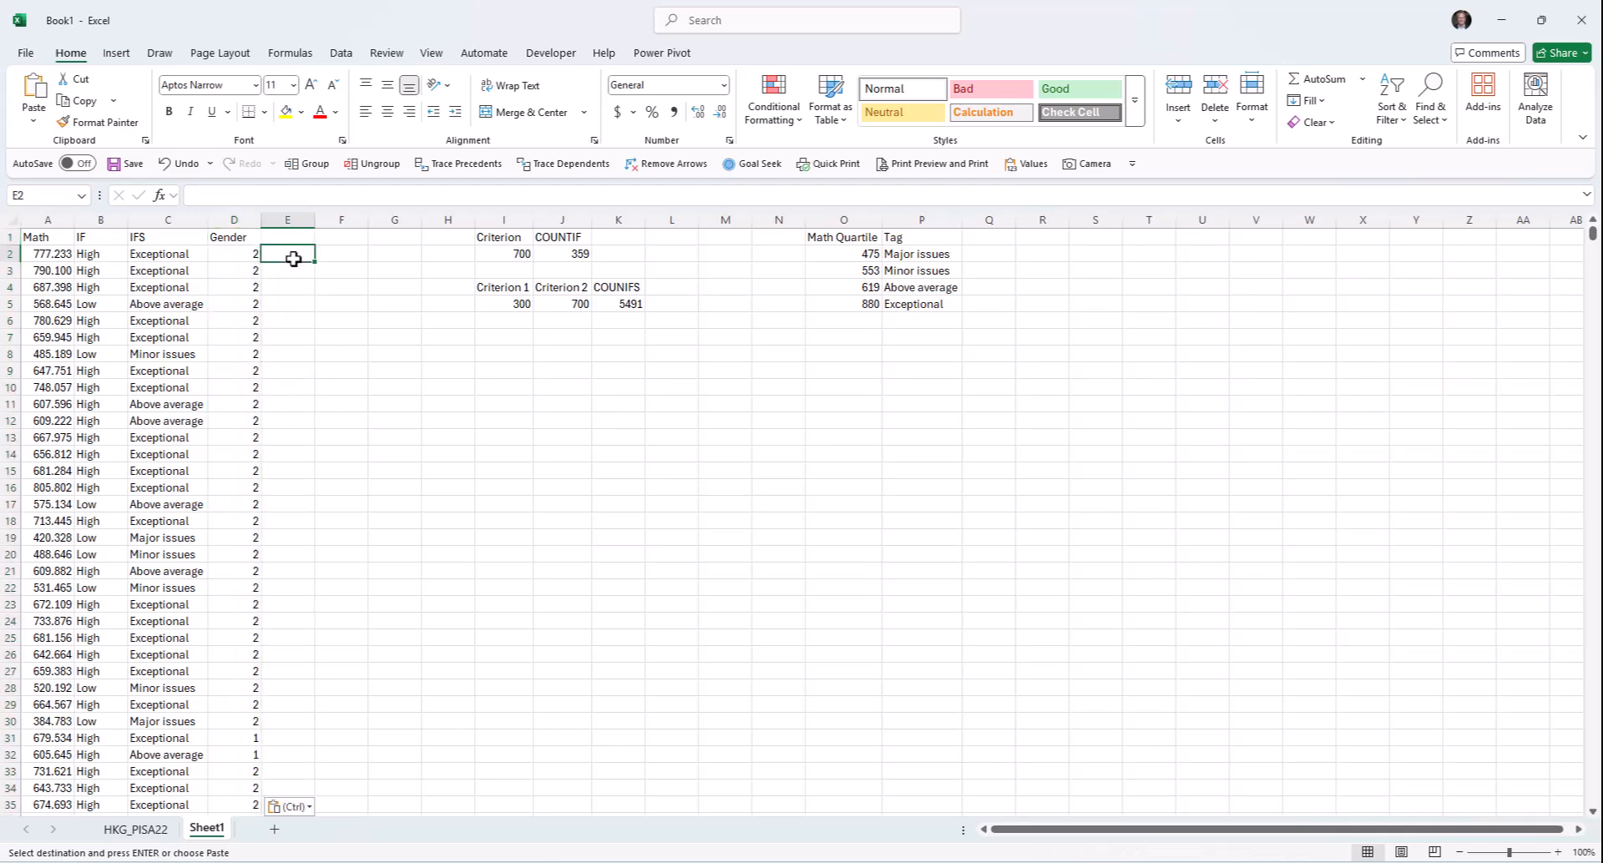
{"action": "type", "text": "="}
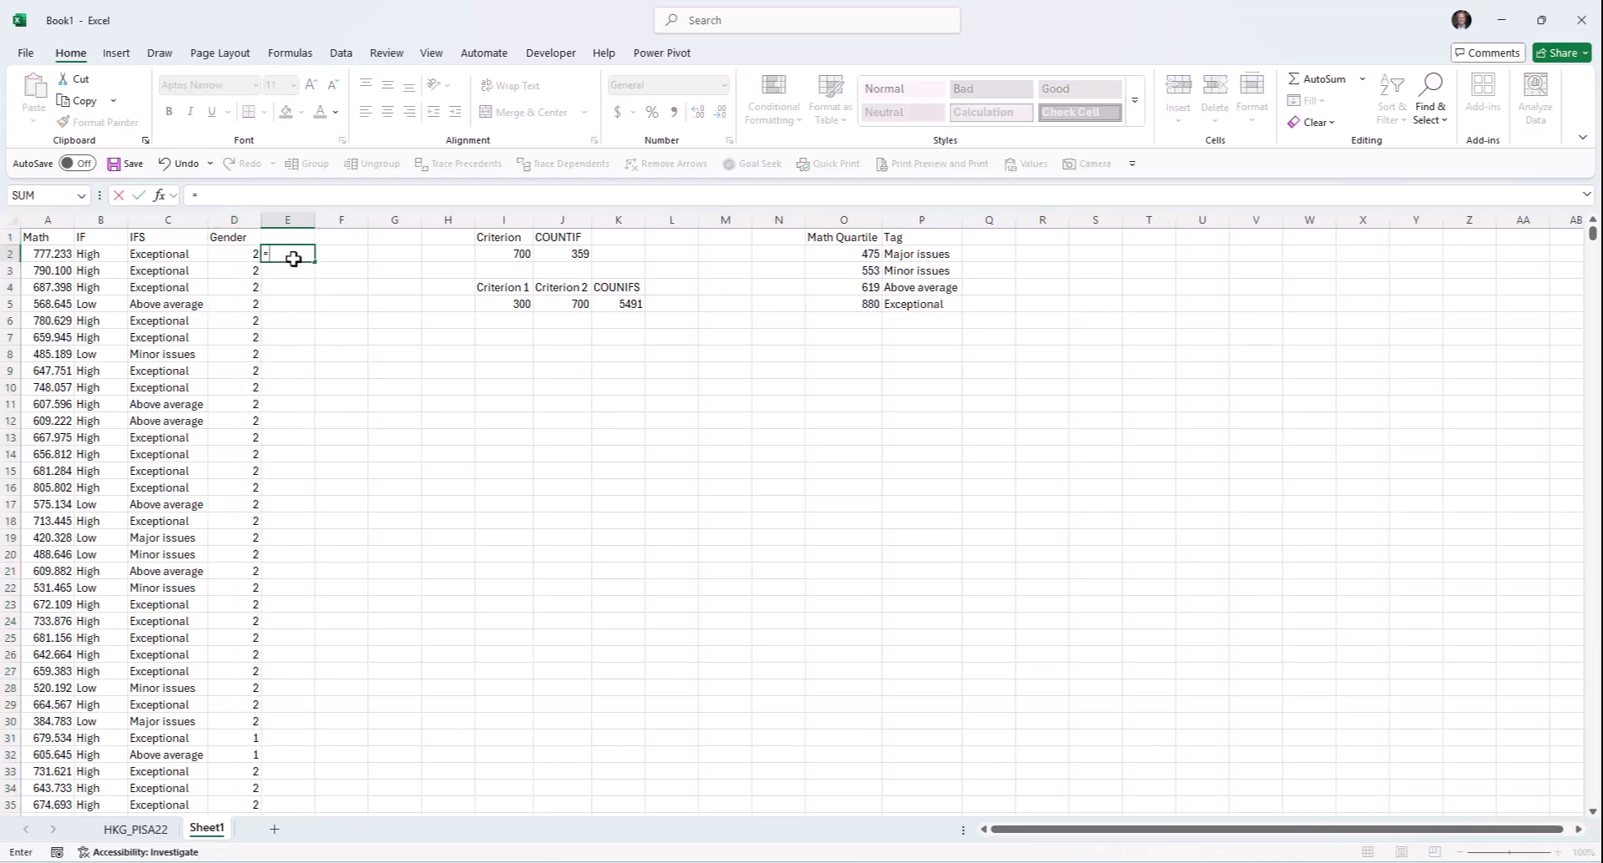
{"action": "type", "text": "sw"}
{"action": "key", "text": "Tab"}
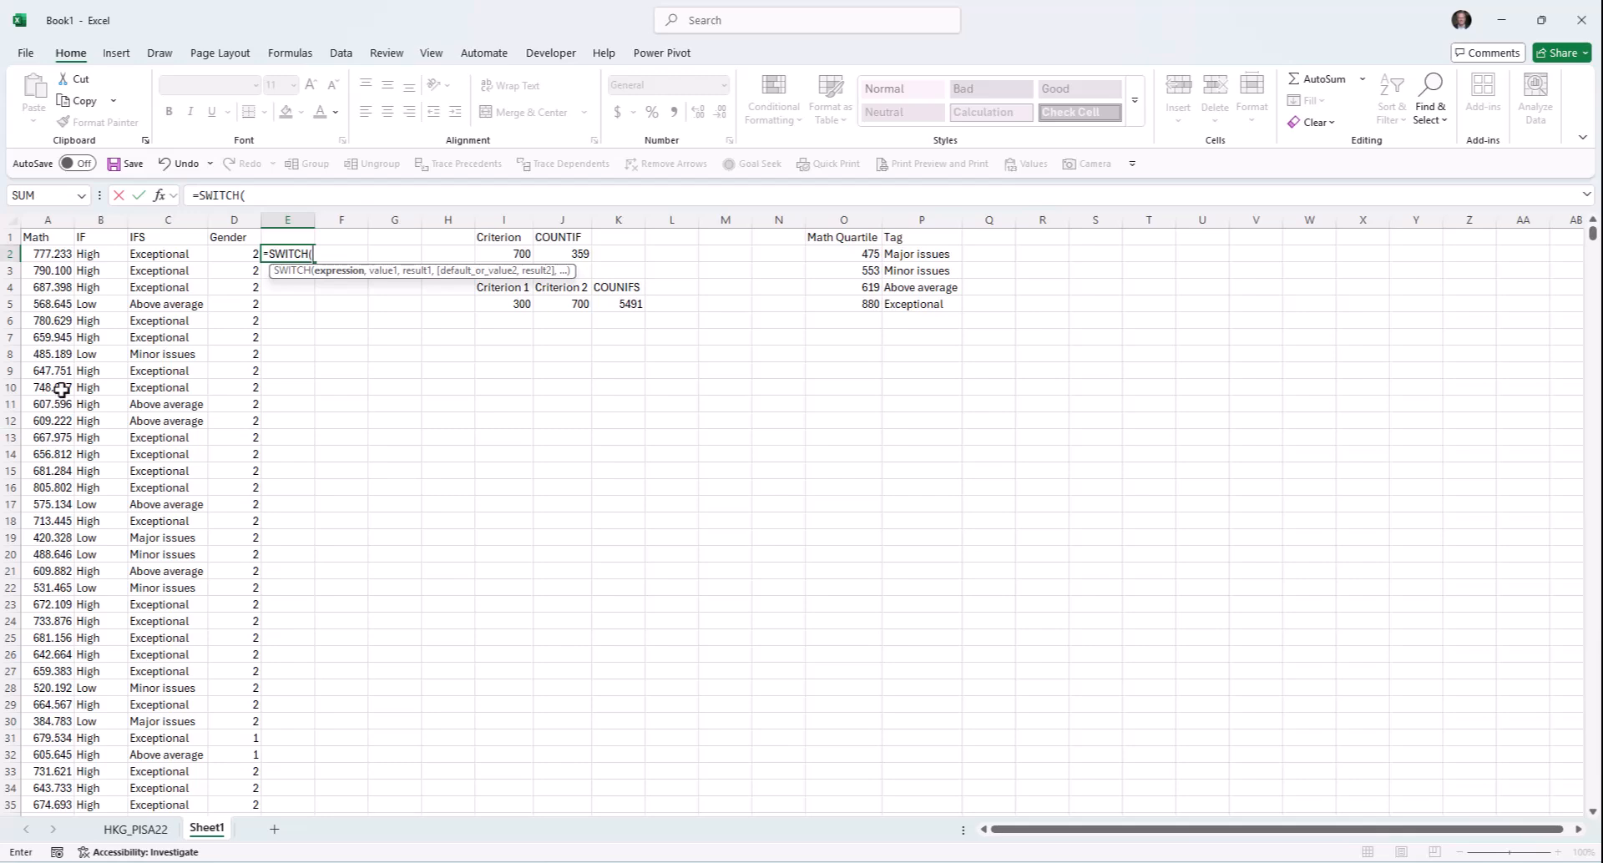
{"action": "left_click", "coordinate": [224, 254]}
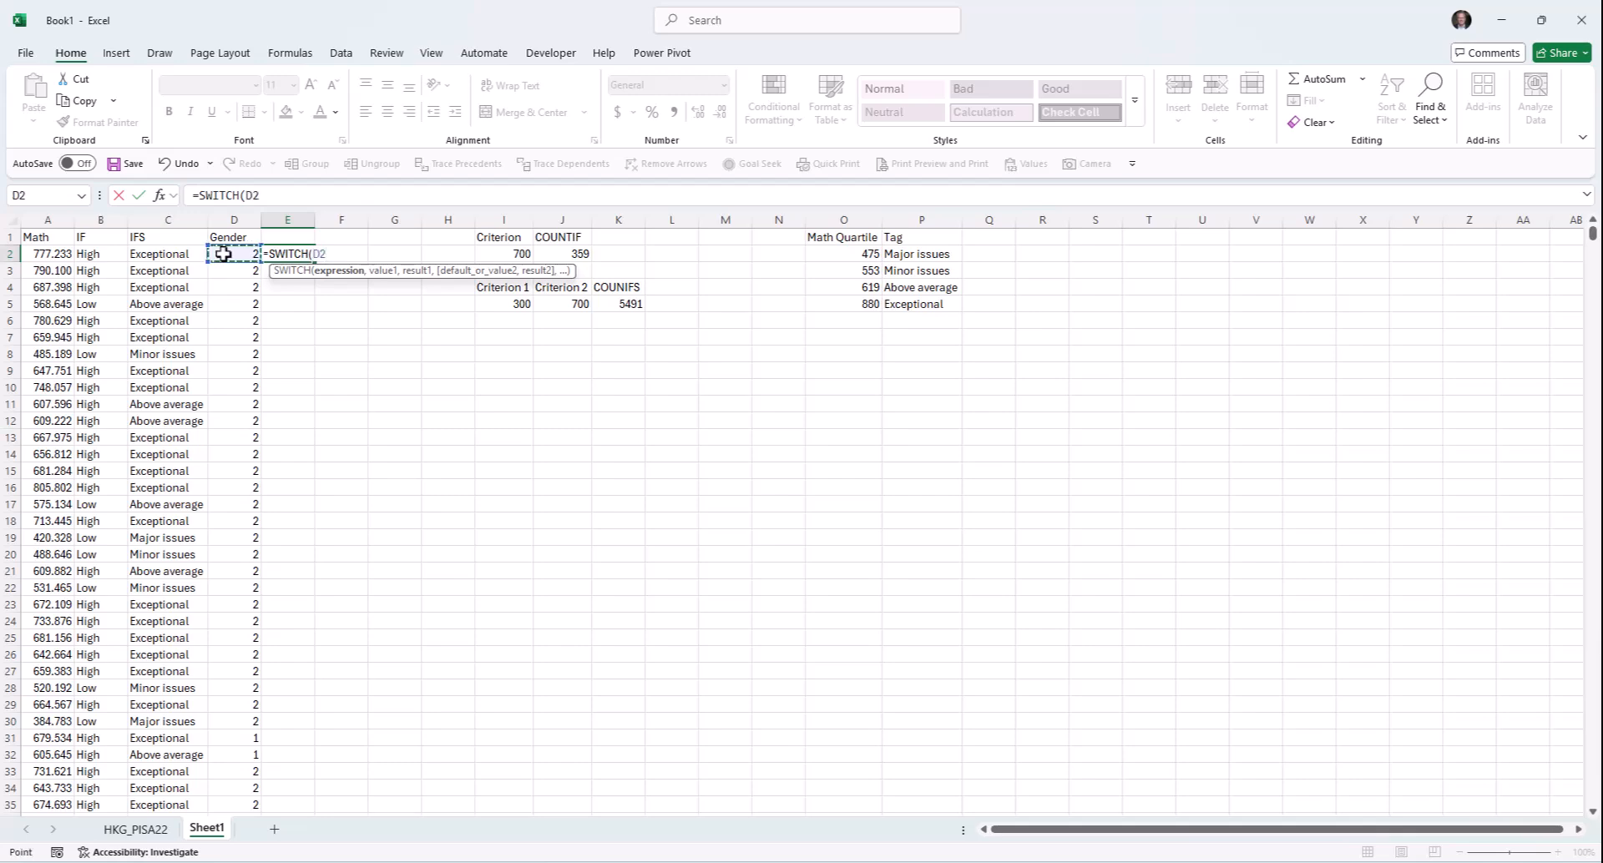
{"action": "type", "text": ","}
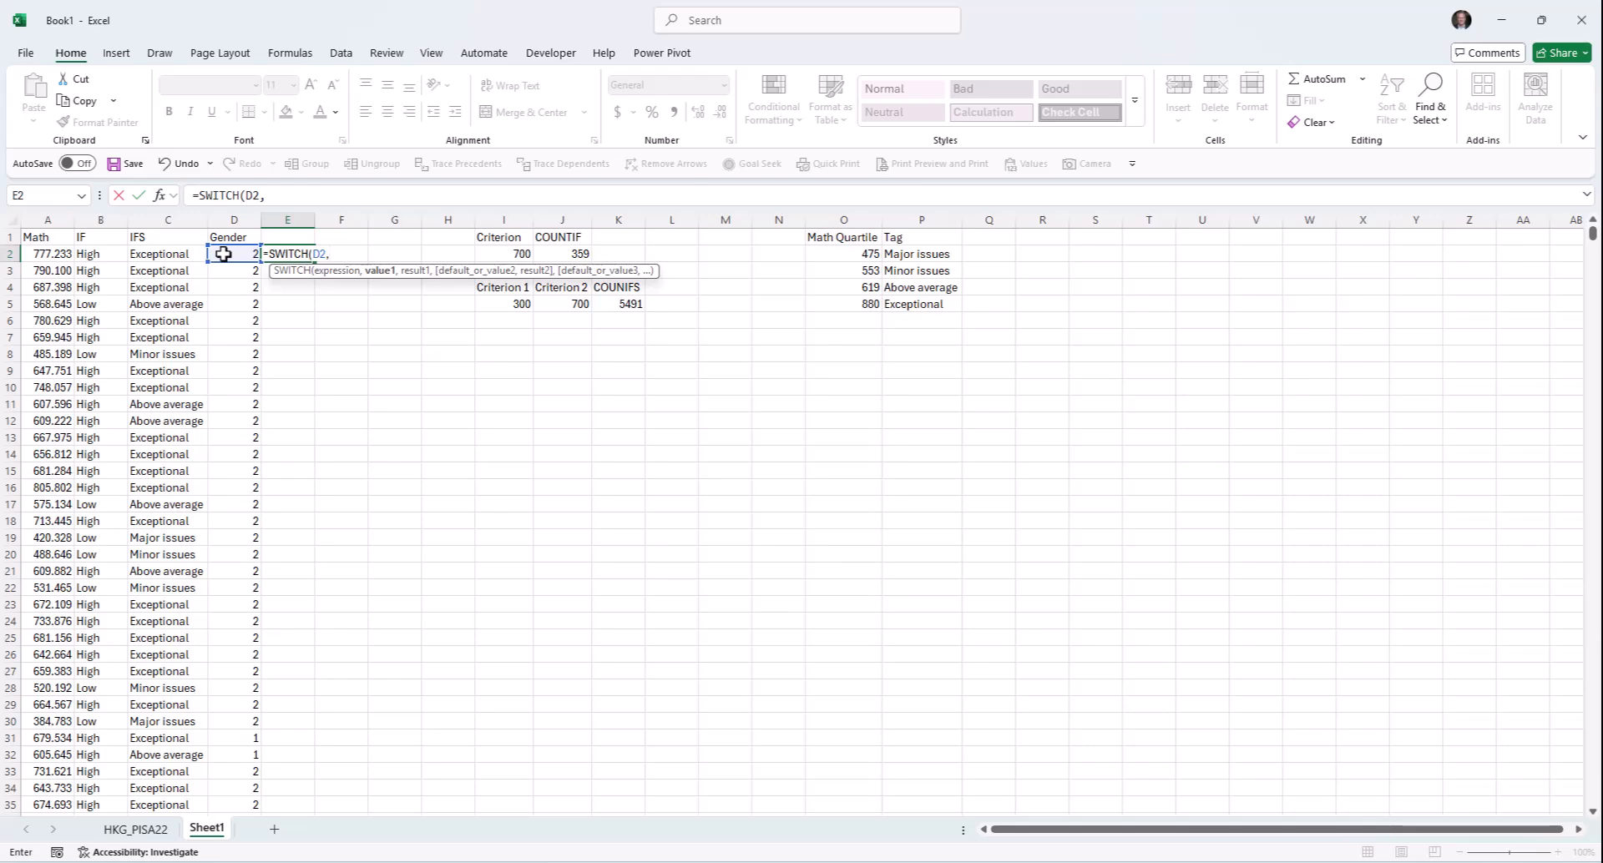
{"action": "type", "text": "1,\"f"}
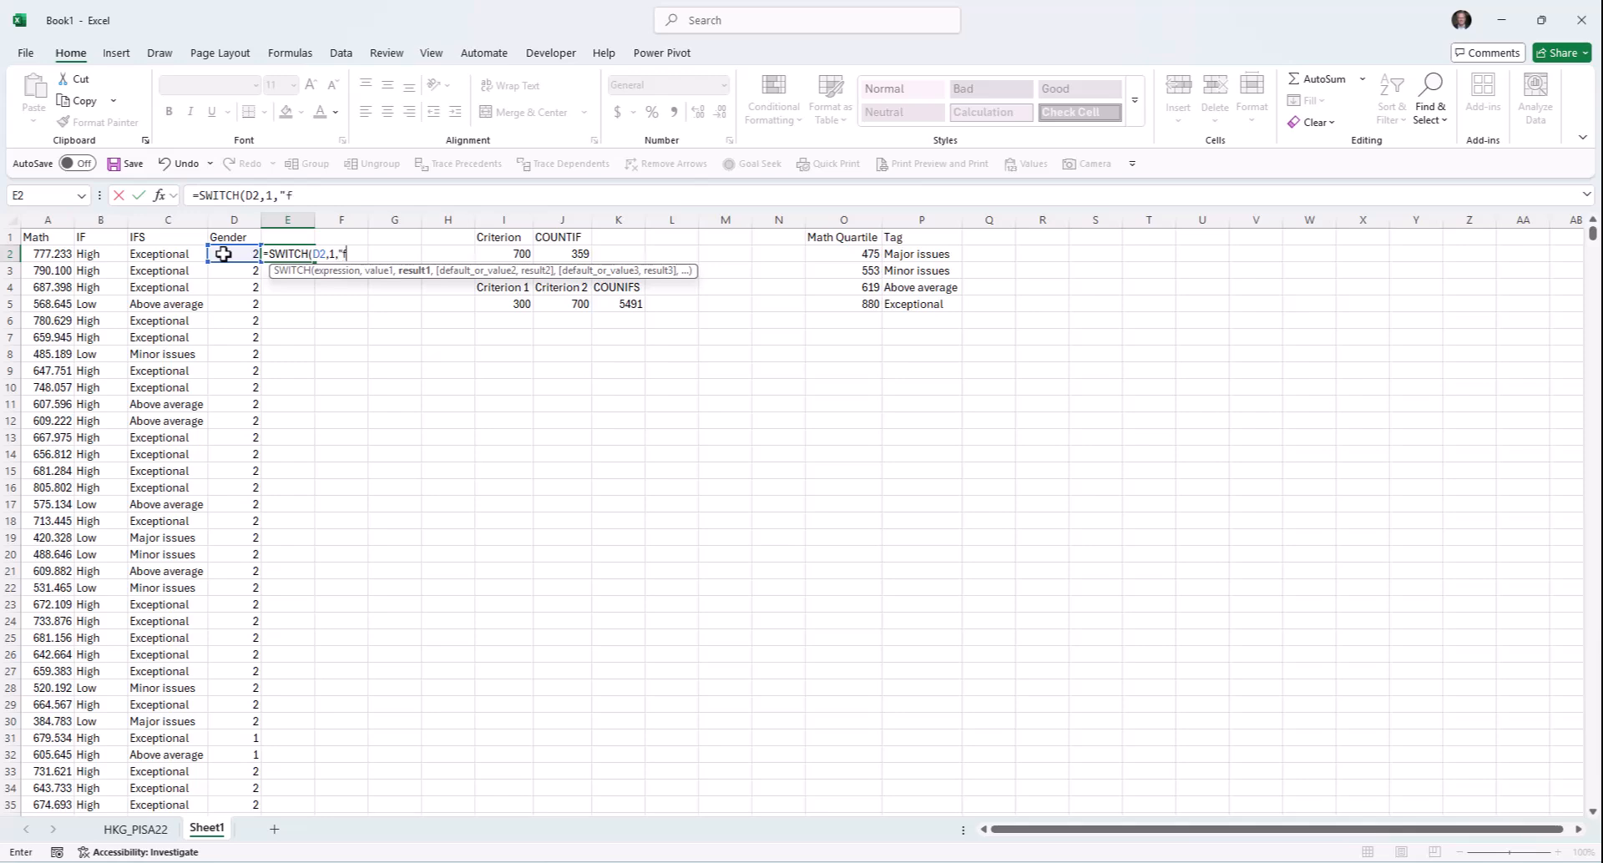
{"action": "key", "text": "BackSpace"}
{"action": "type", "text": "Female\""}
{"action": "type", "text": ","}
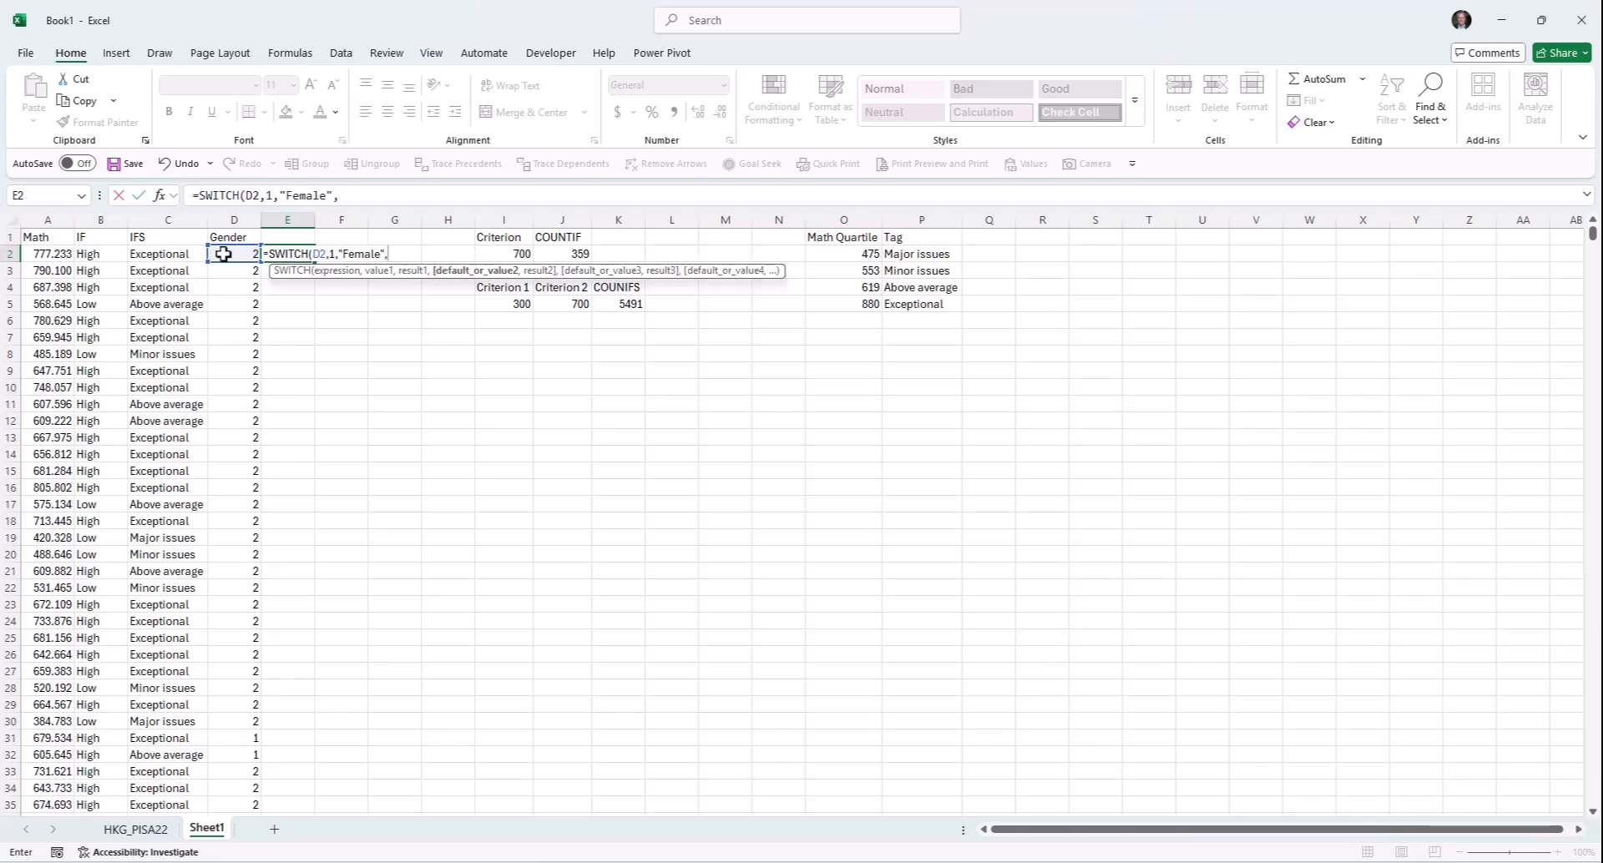
{"action": "type", "text": "2,\""}
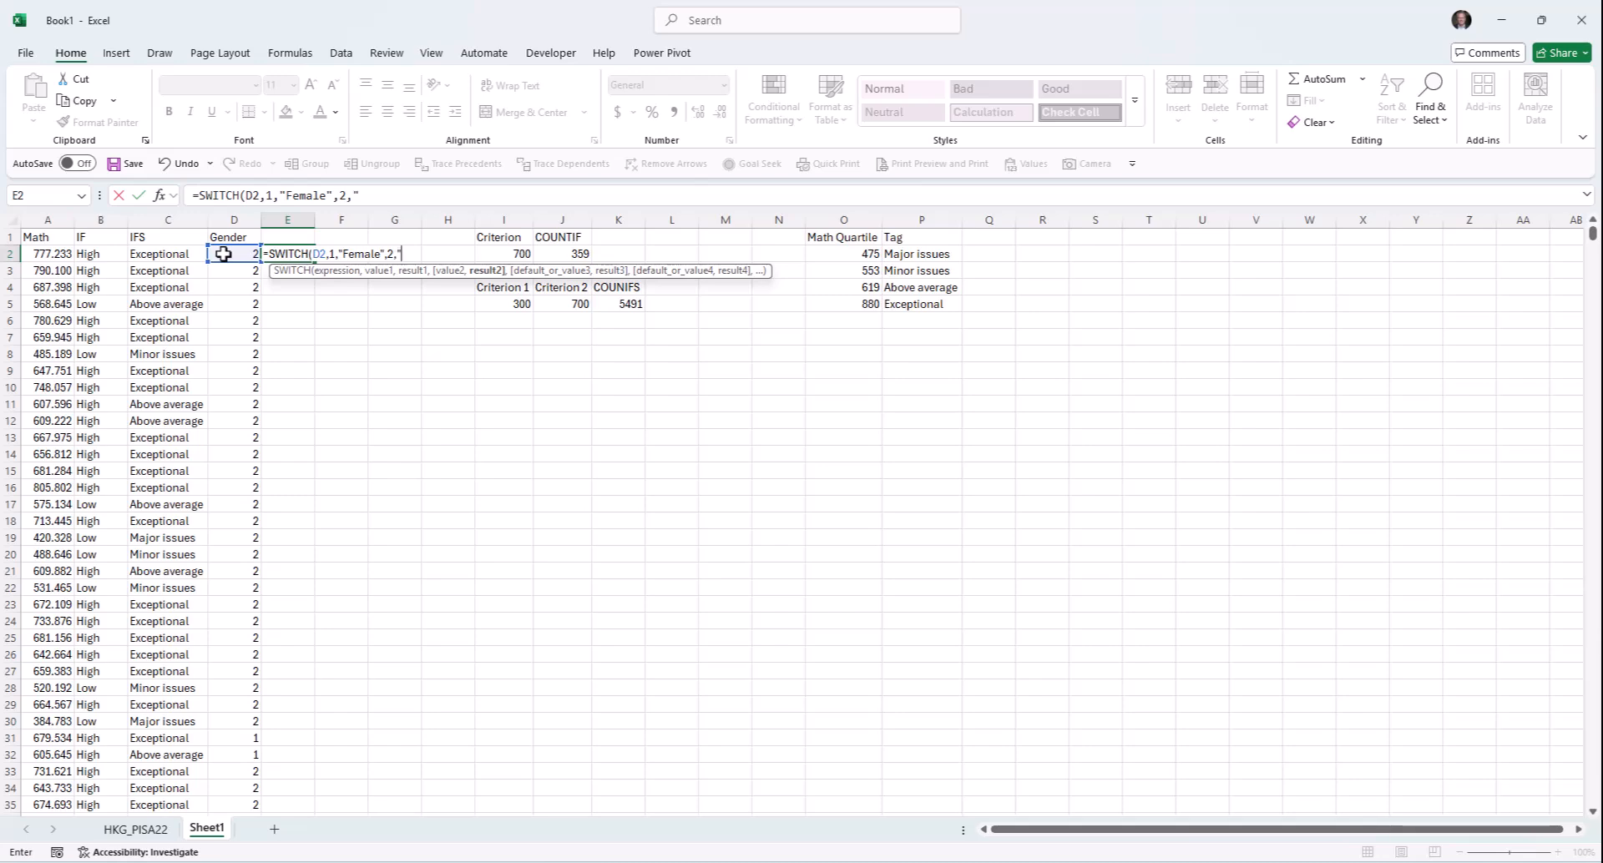
{"action": "type", "text": "Male\")"}
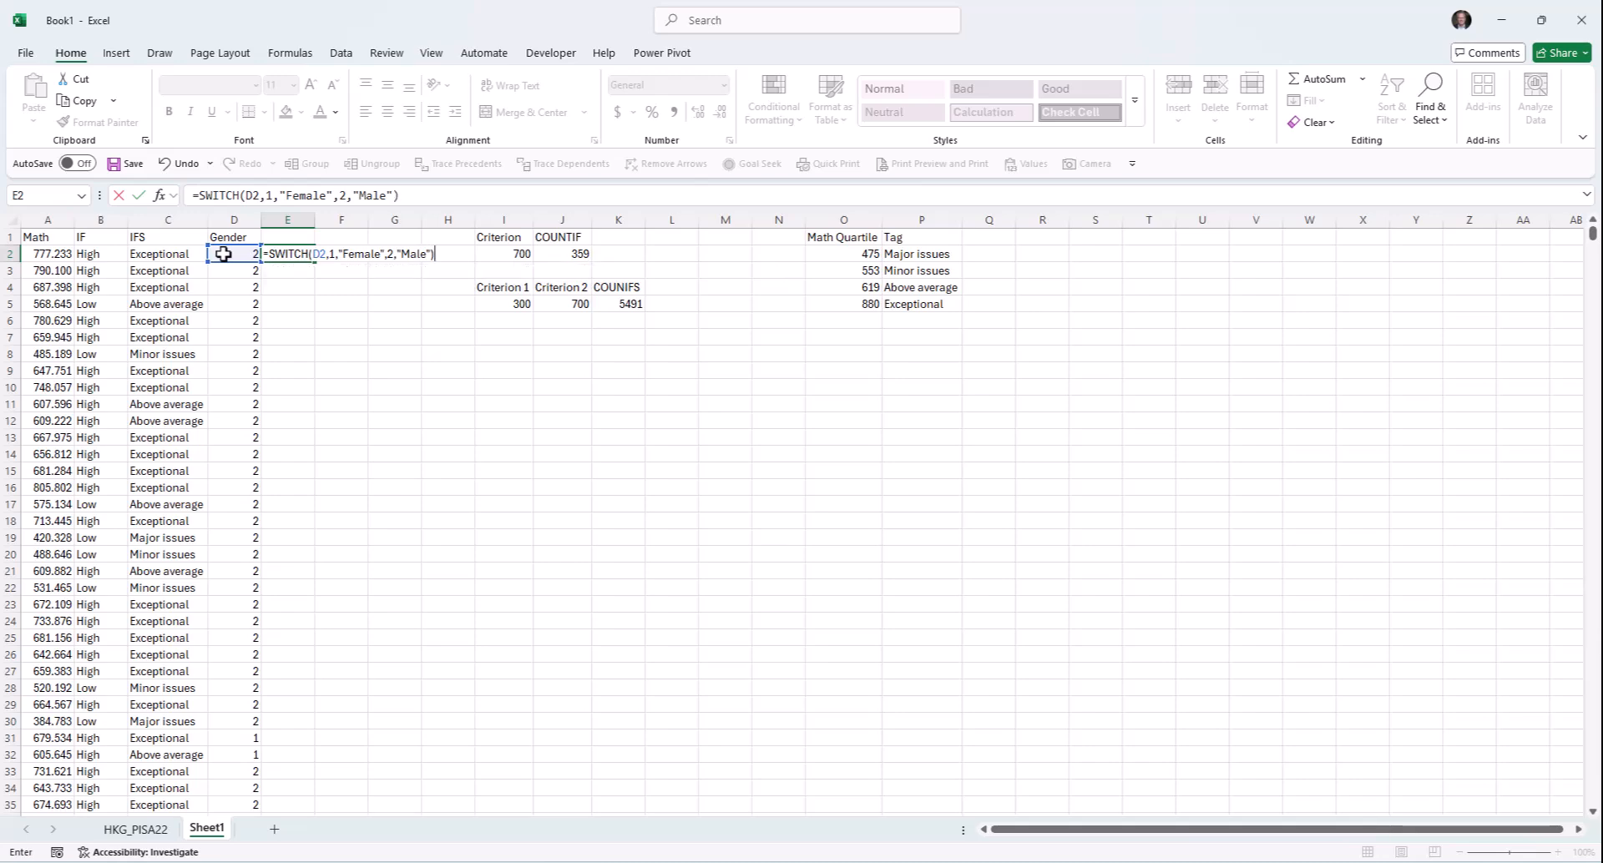
{"action": "key", "text": "Return"}
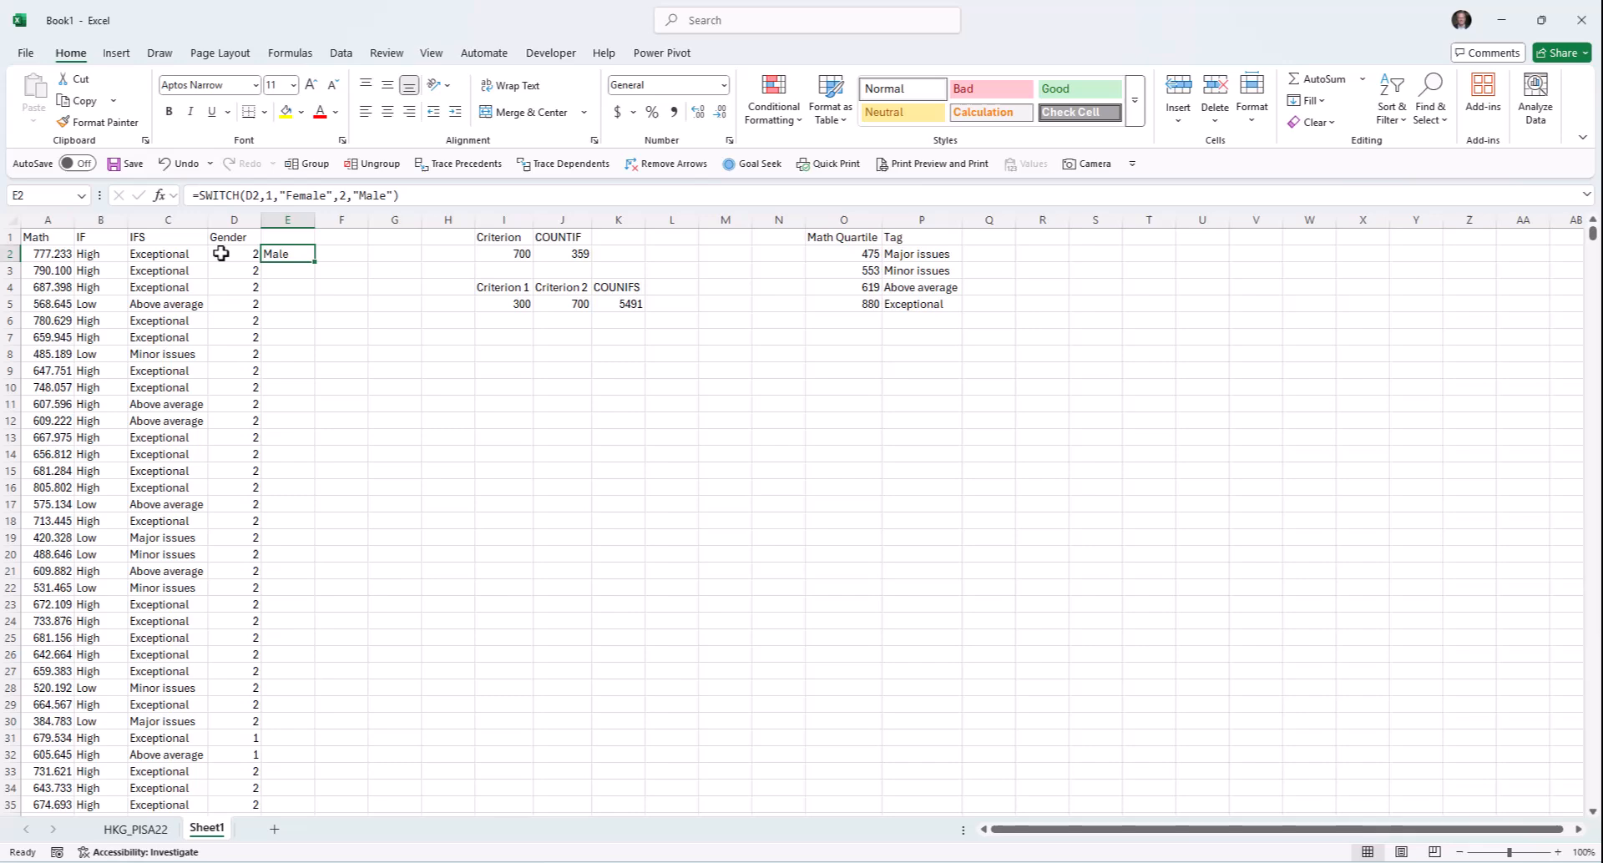
- Fill the E2 SWITCH formula down to the last data row and head the column GenderText, fitting its width to the header
{"action": "double_click", "coordinate": [315, 262]}
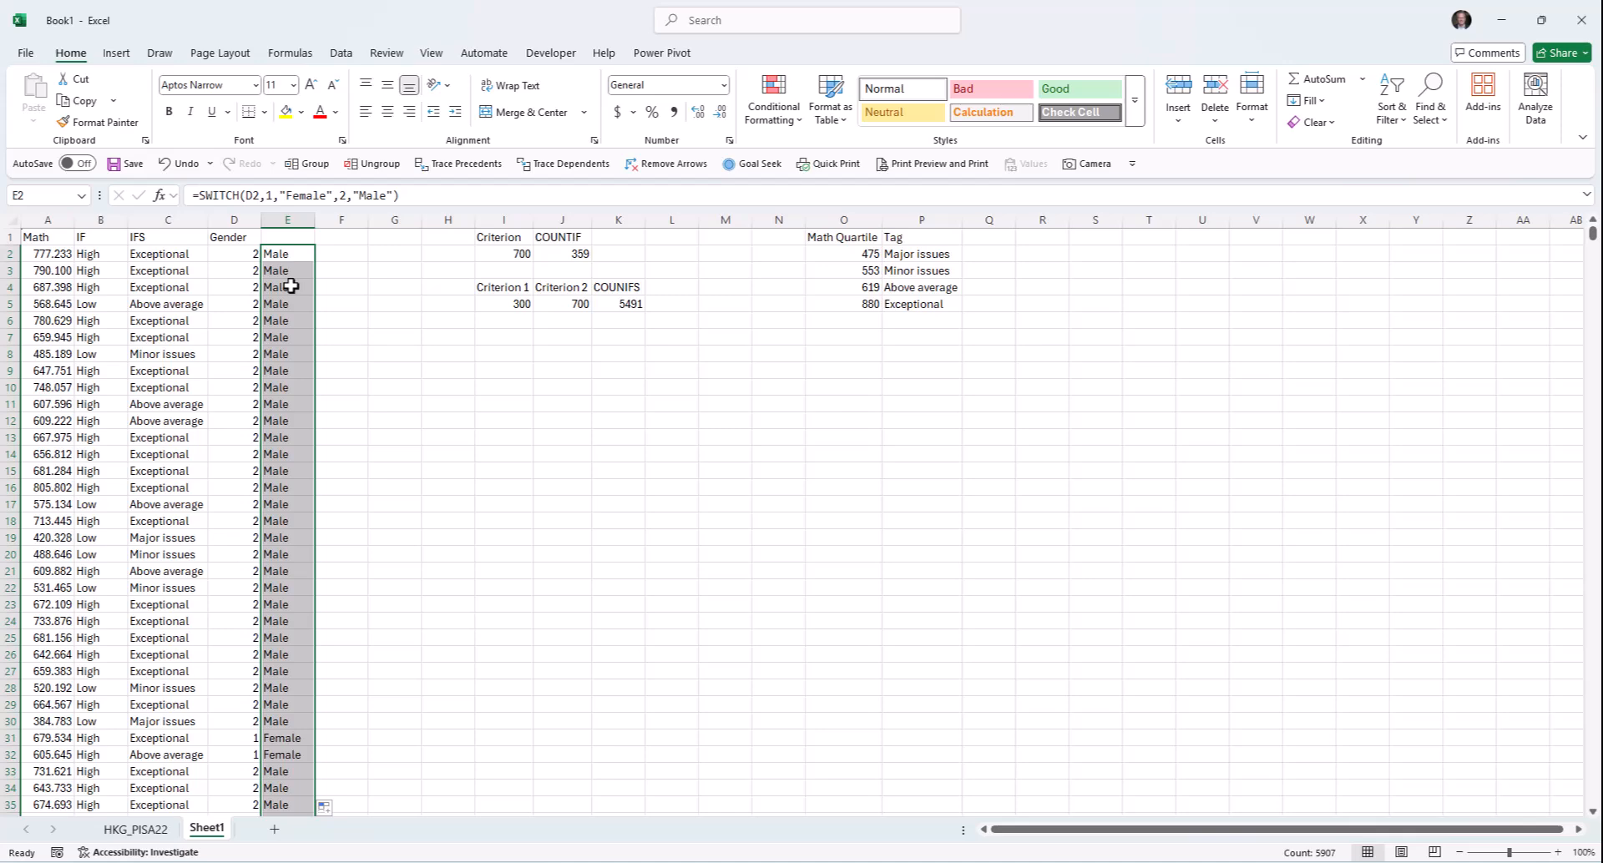
{"action": "left_click", "coordinate": [290, 239]}
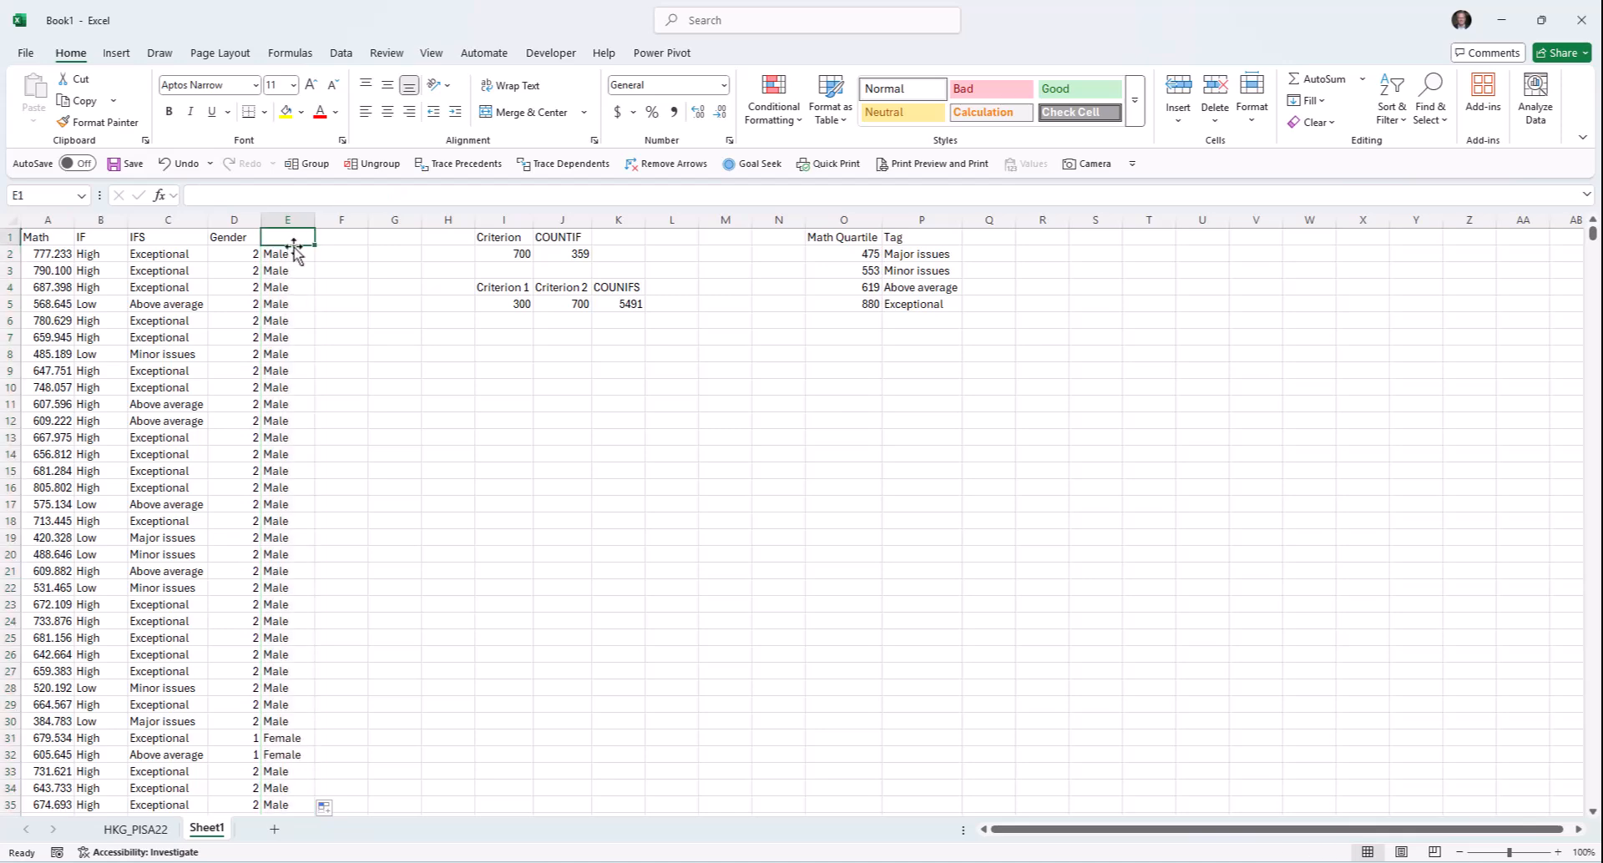
{"action": "type", "text": "GenderText"}
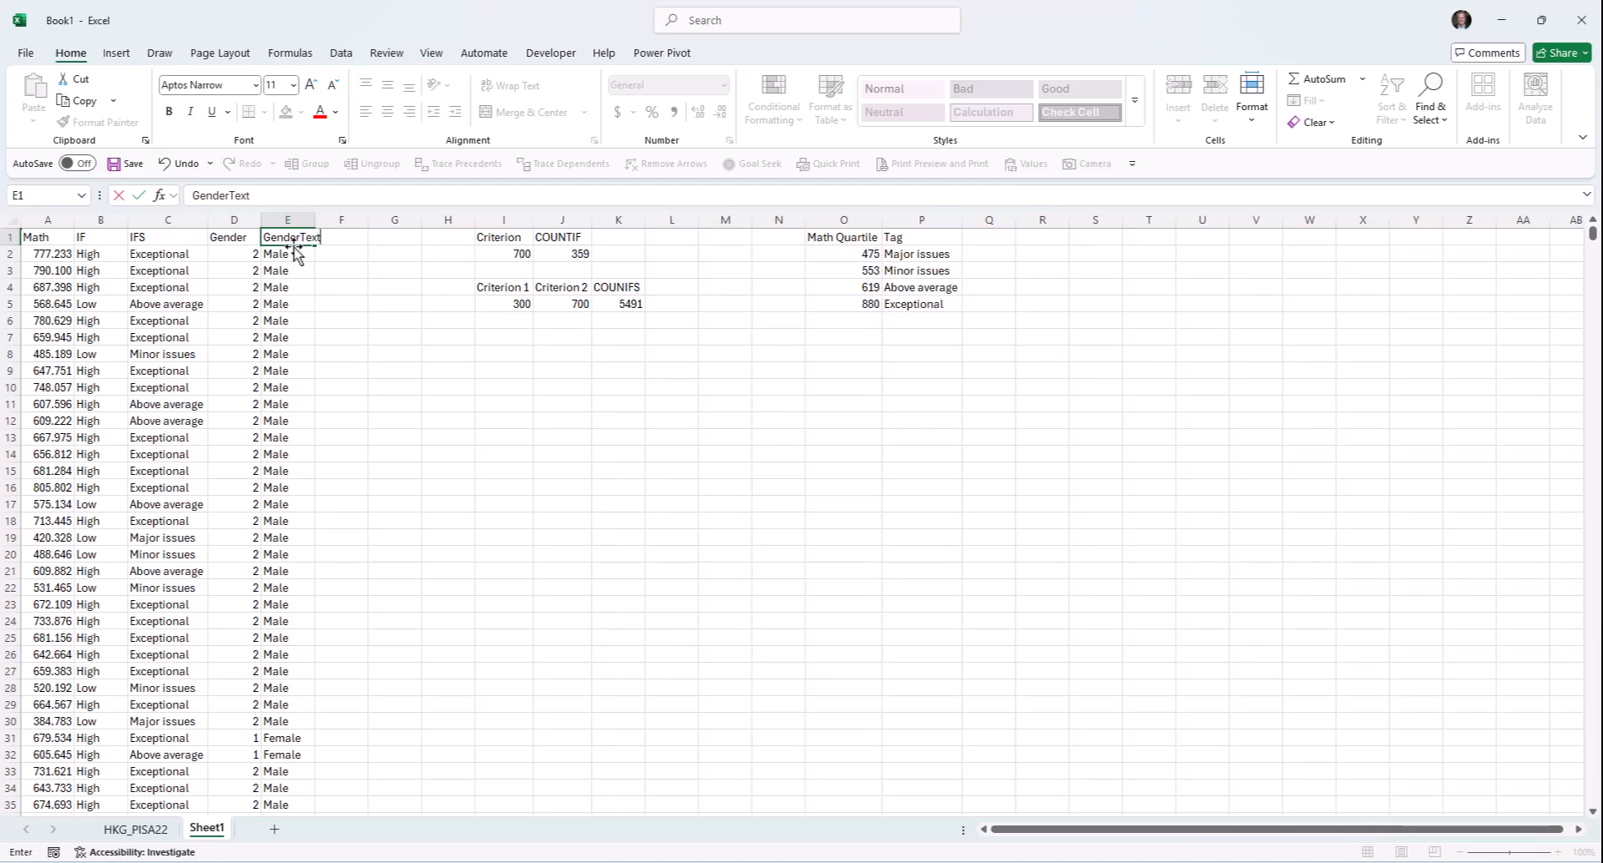
{"action": "key", "text": "Return"}
{"action": "double_click", "coordinate": [316, 221]}
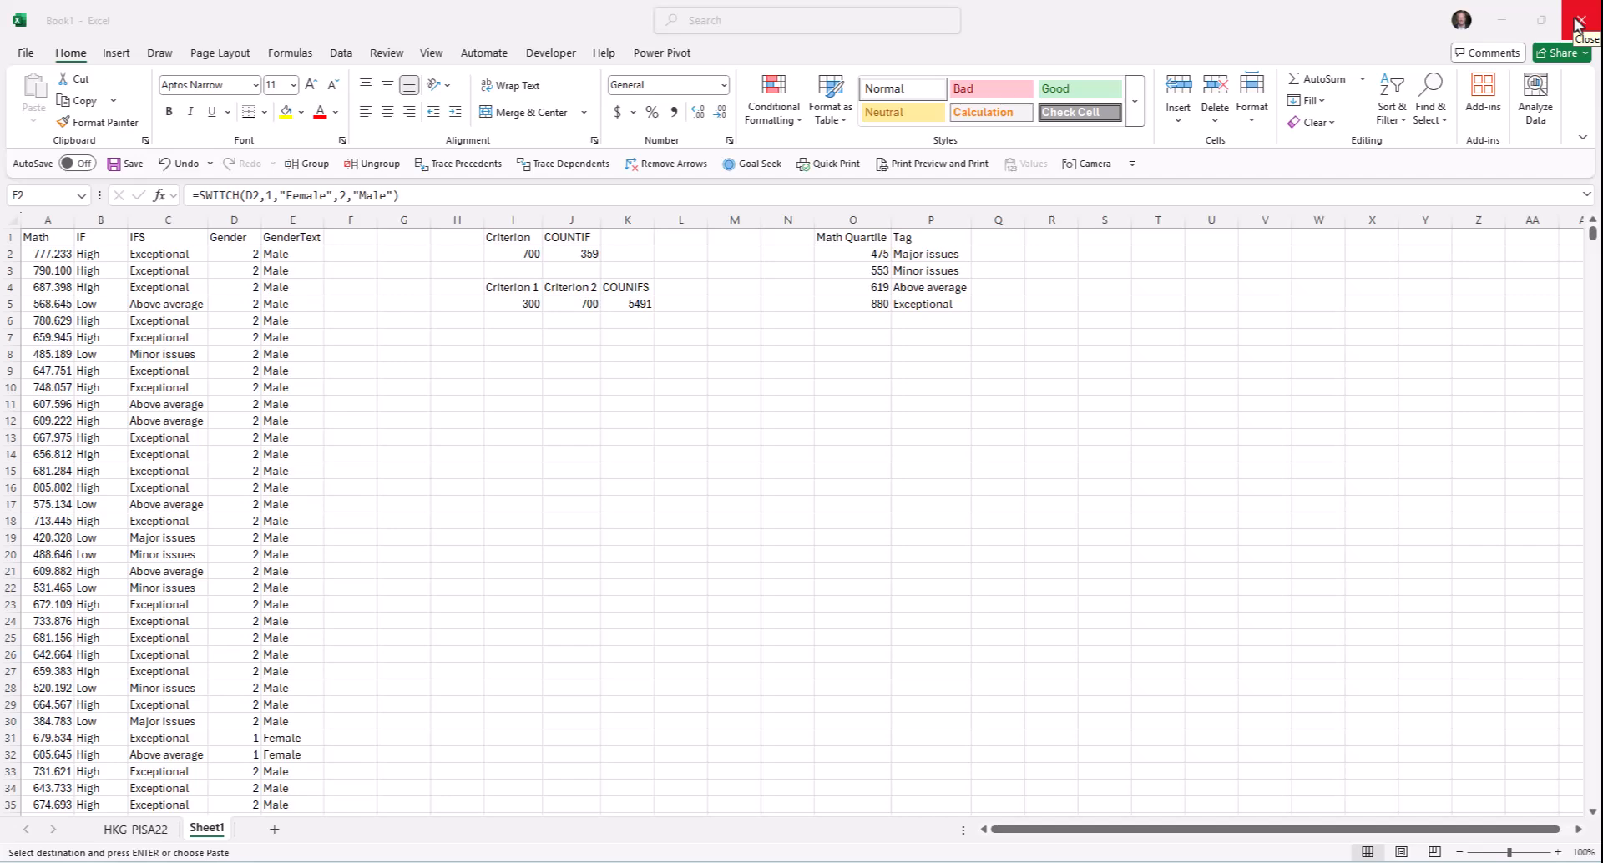
- Paste the headers Criterion and AVERAGEIF into I8:J8 and enter Female as the criterion in I9
{"action": "left_click", "coordinate": [514, 354]}
{"action": "key", "text": "ctrl+v"}
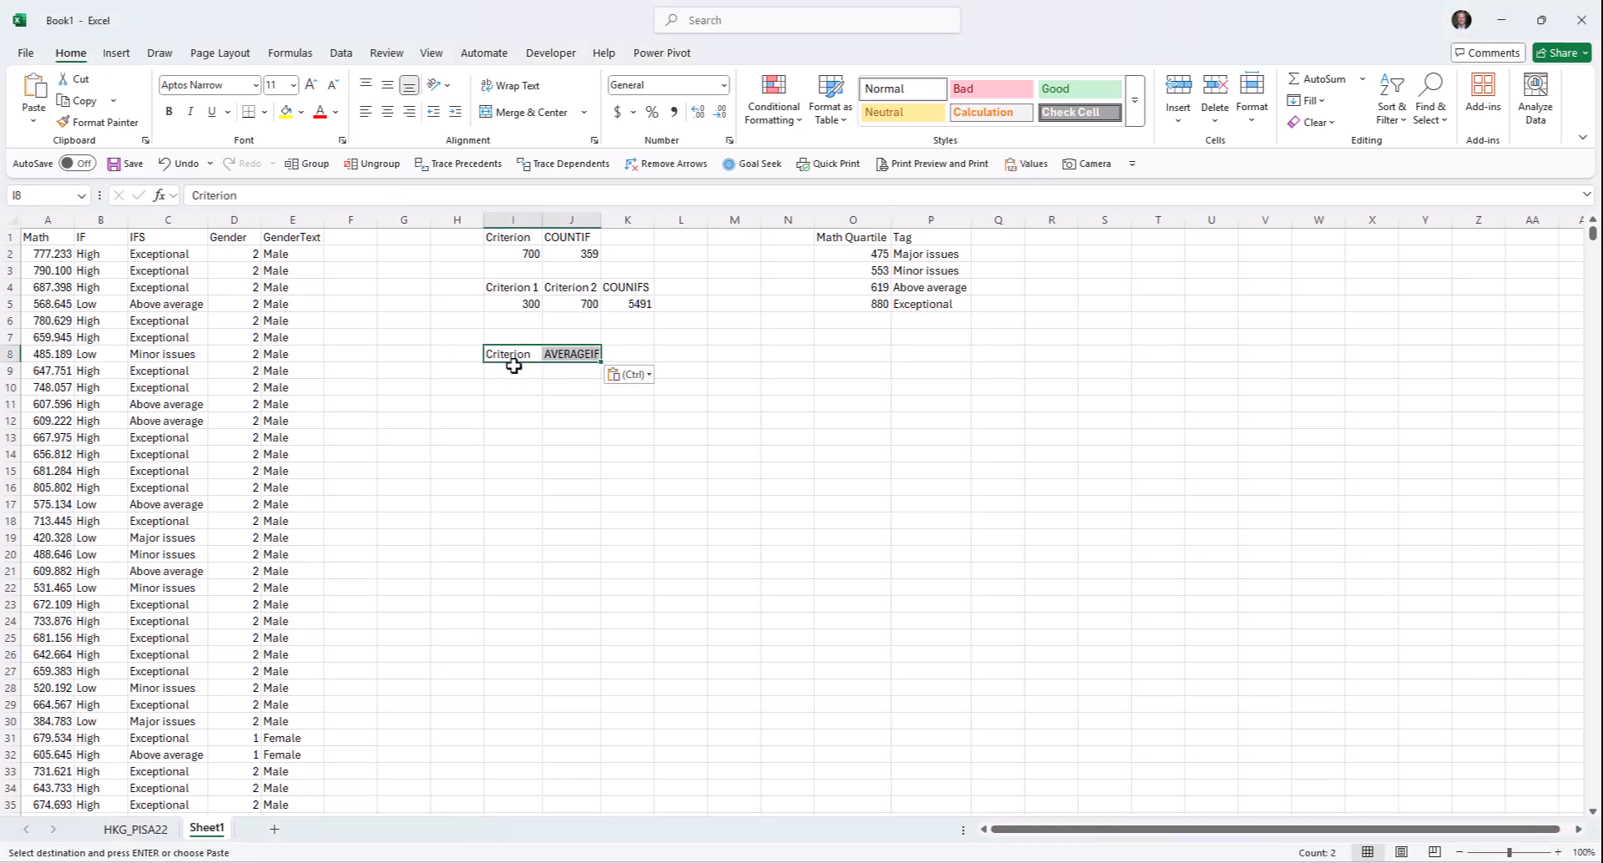
{"action": "left_click", "coordinate": [513, 369]}
{"action": "type", "text": "Female"}
{"action": "key", "text": "Tab"}
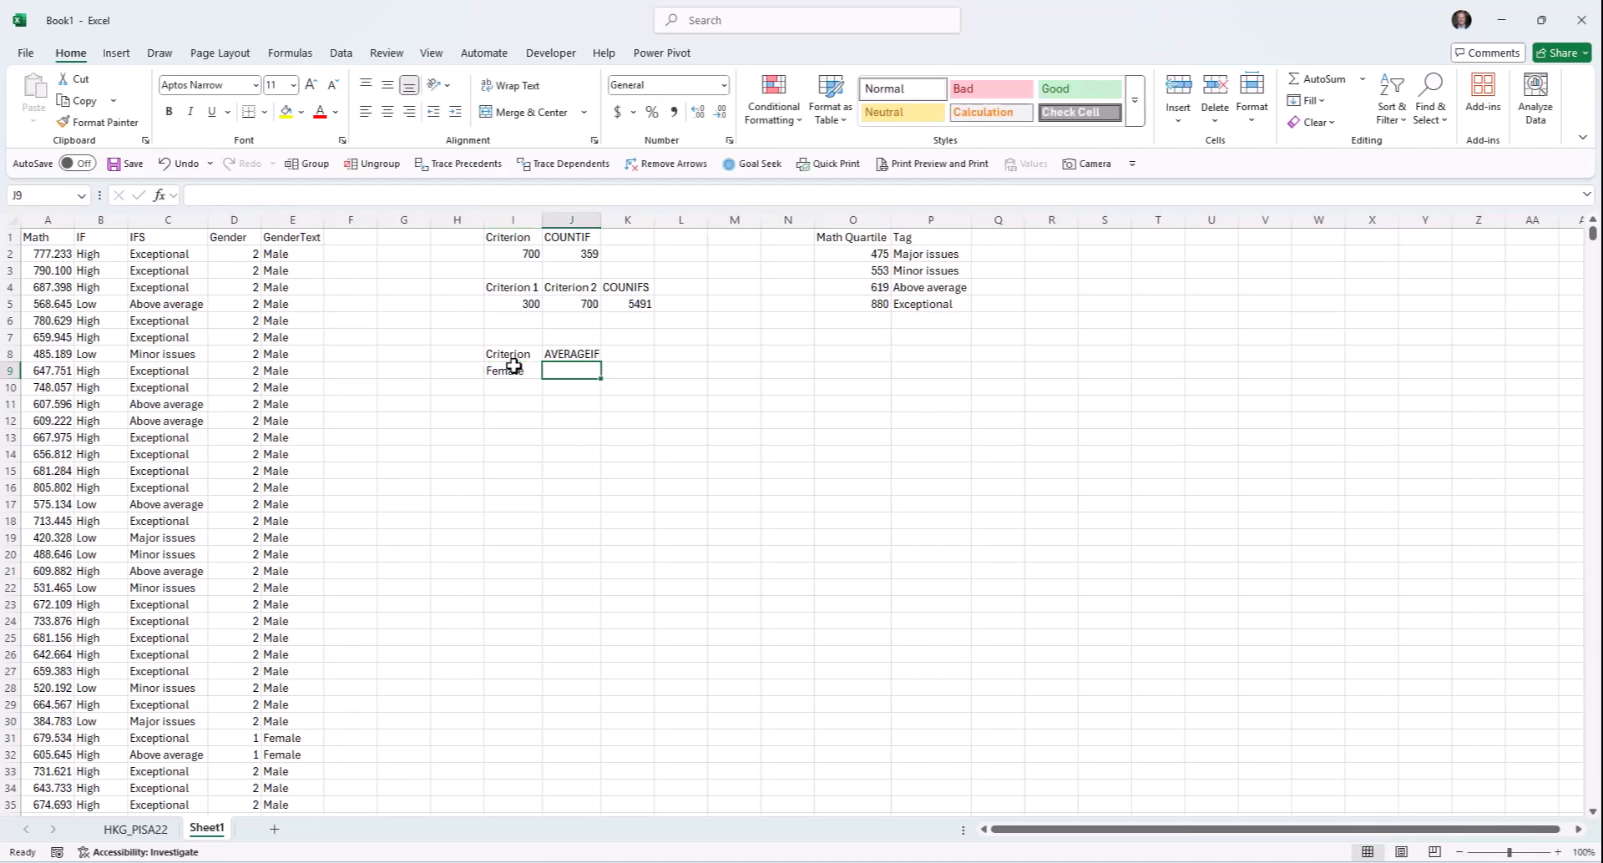
- Start an AVERAGEIF formula in J9 with the gender text range E2:E5908 and I9 as the criterion
{"action": "type", "text": "="}
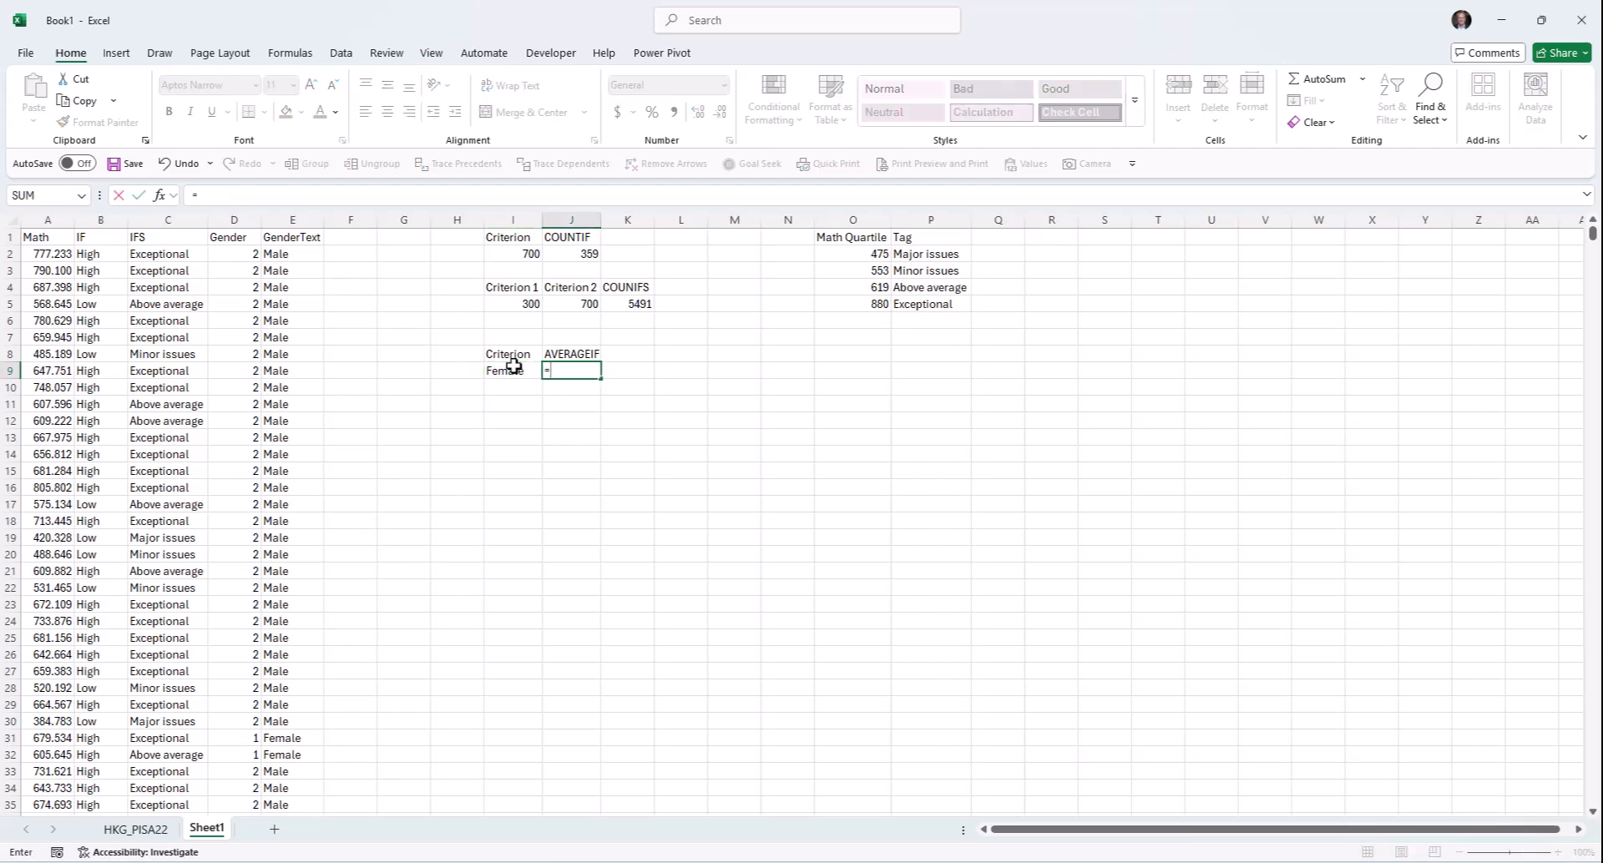
{"action": "type", "text": "aver"}
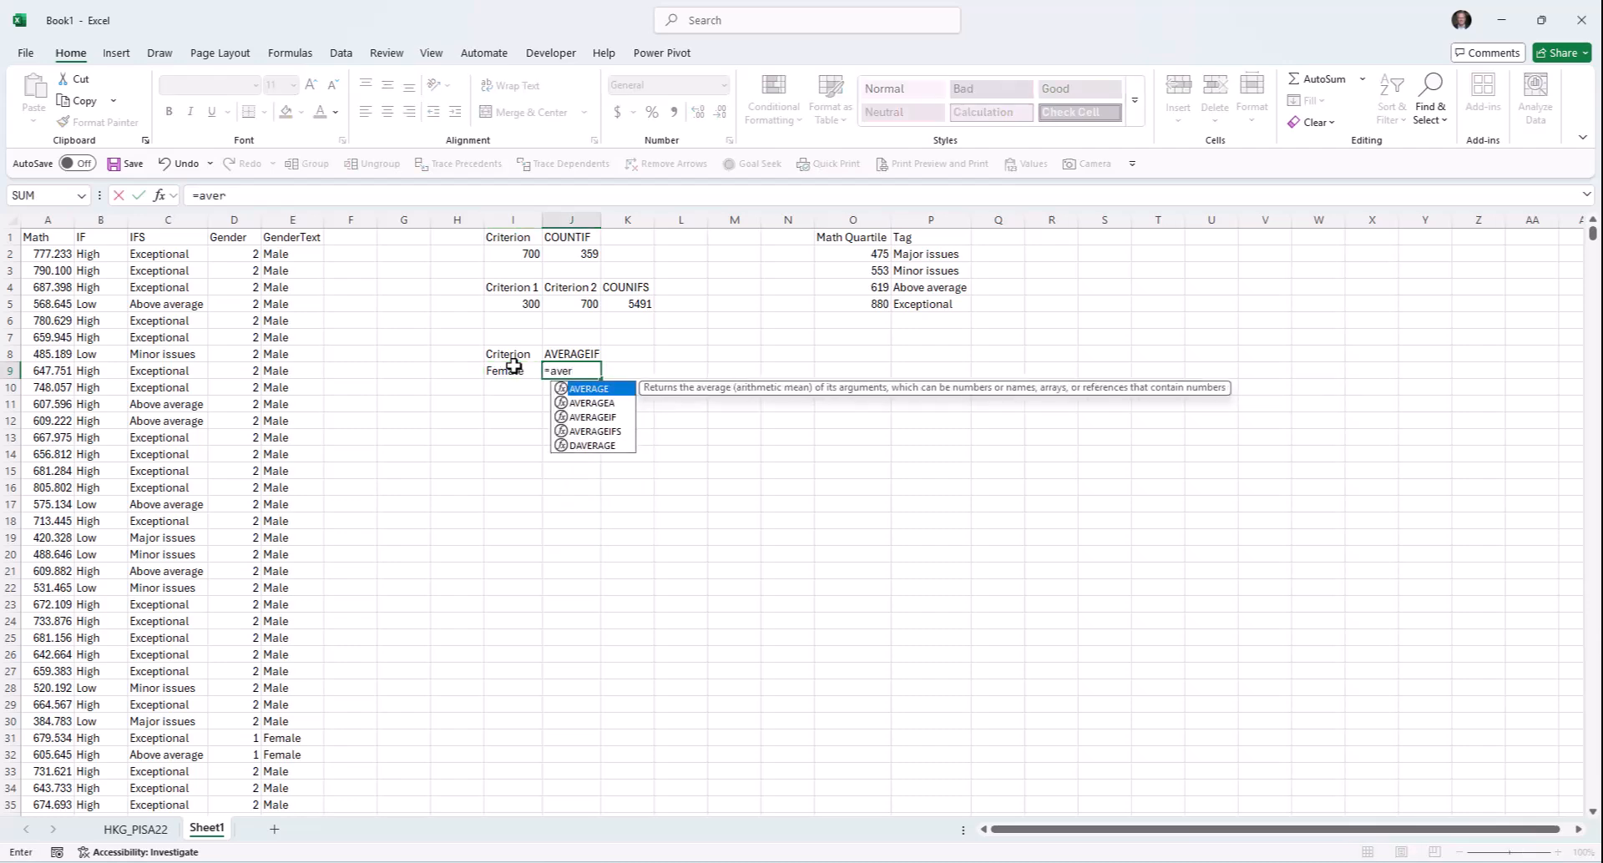
{"action": "type", "text": "ageif("}
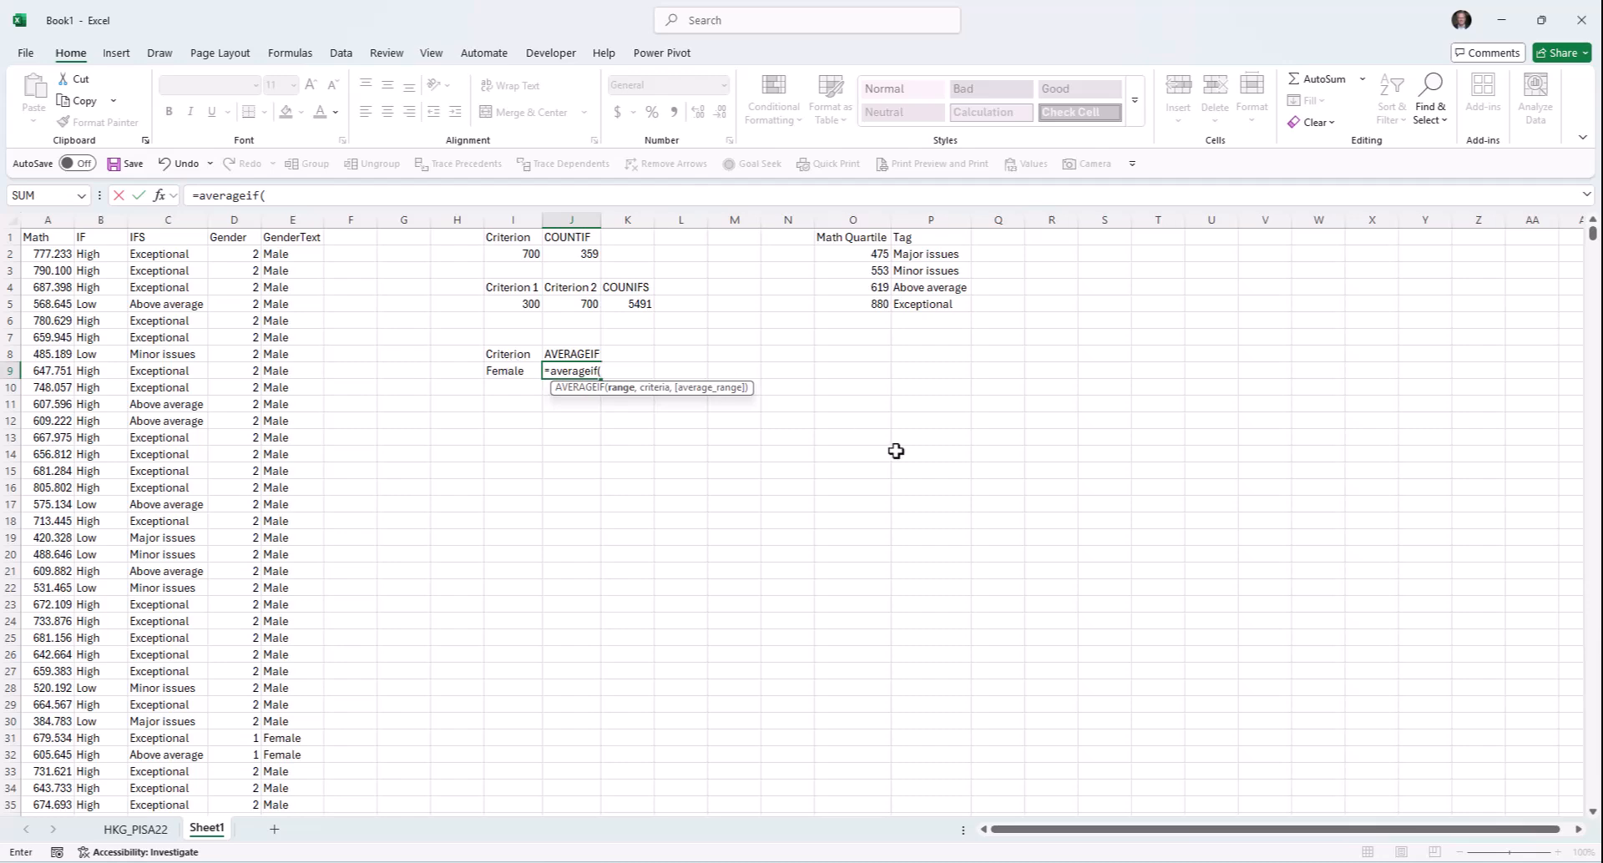
{"action": "left_click", "coordinate": [286, 254]}
{"action": "key", "text": "ctrl+shift+Down"}
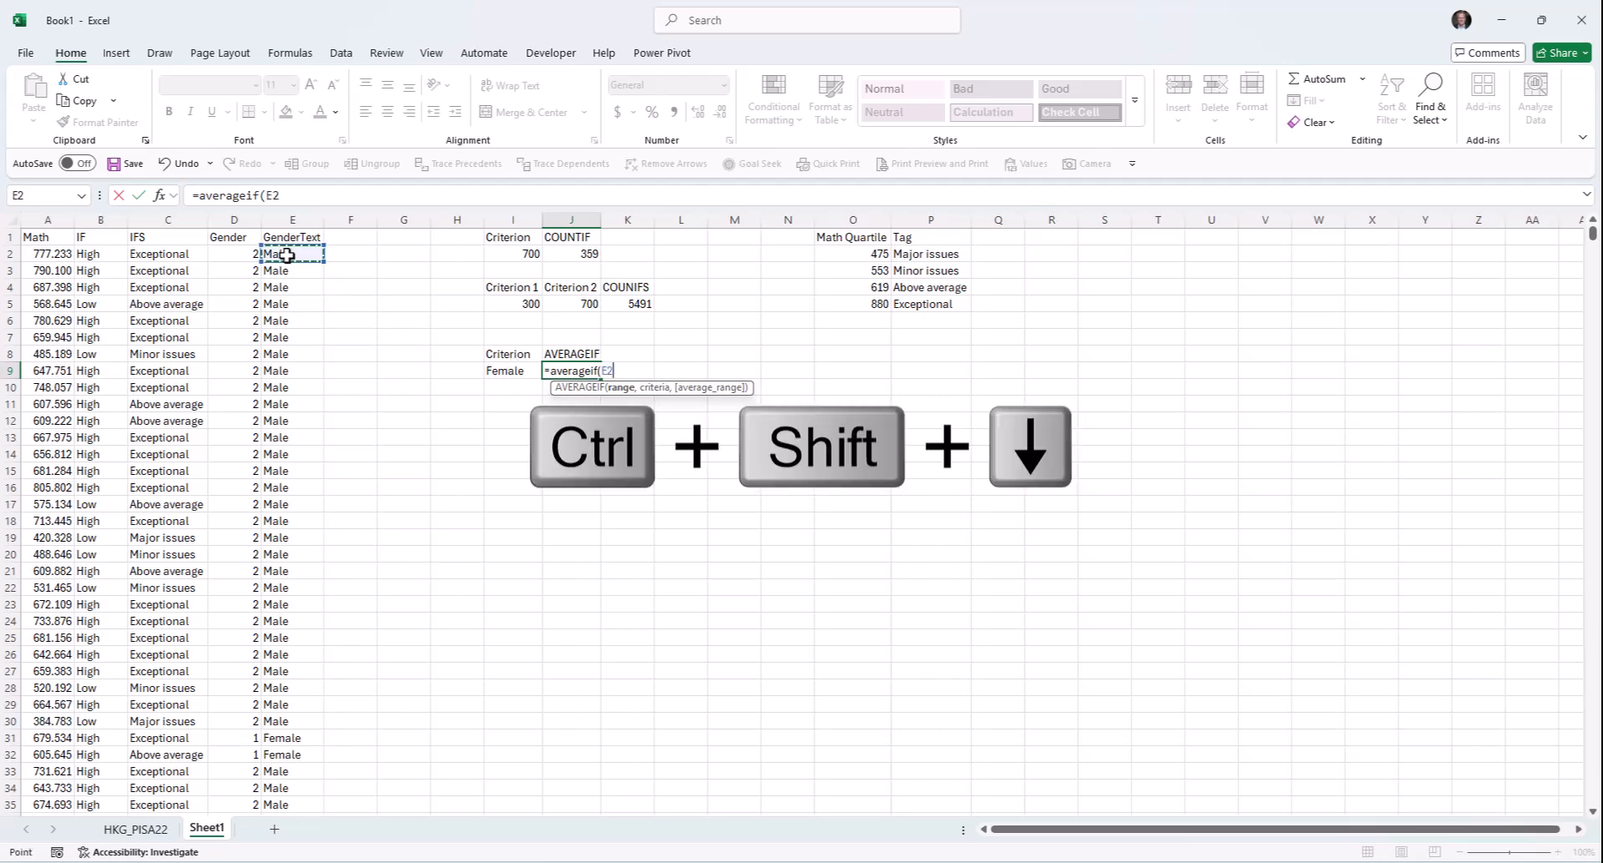
{"action": "type", "text": ","}
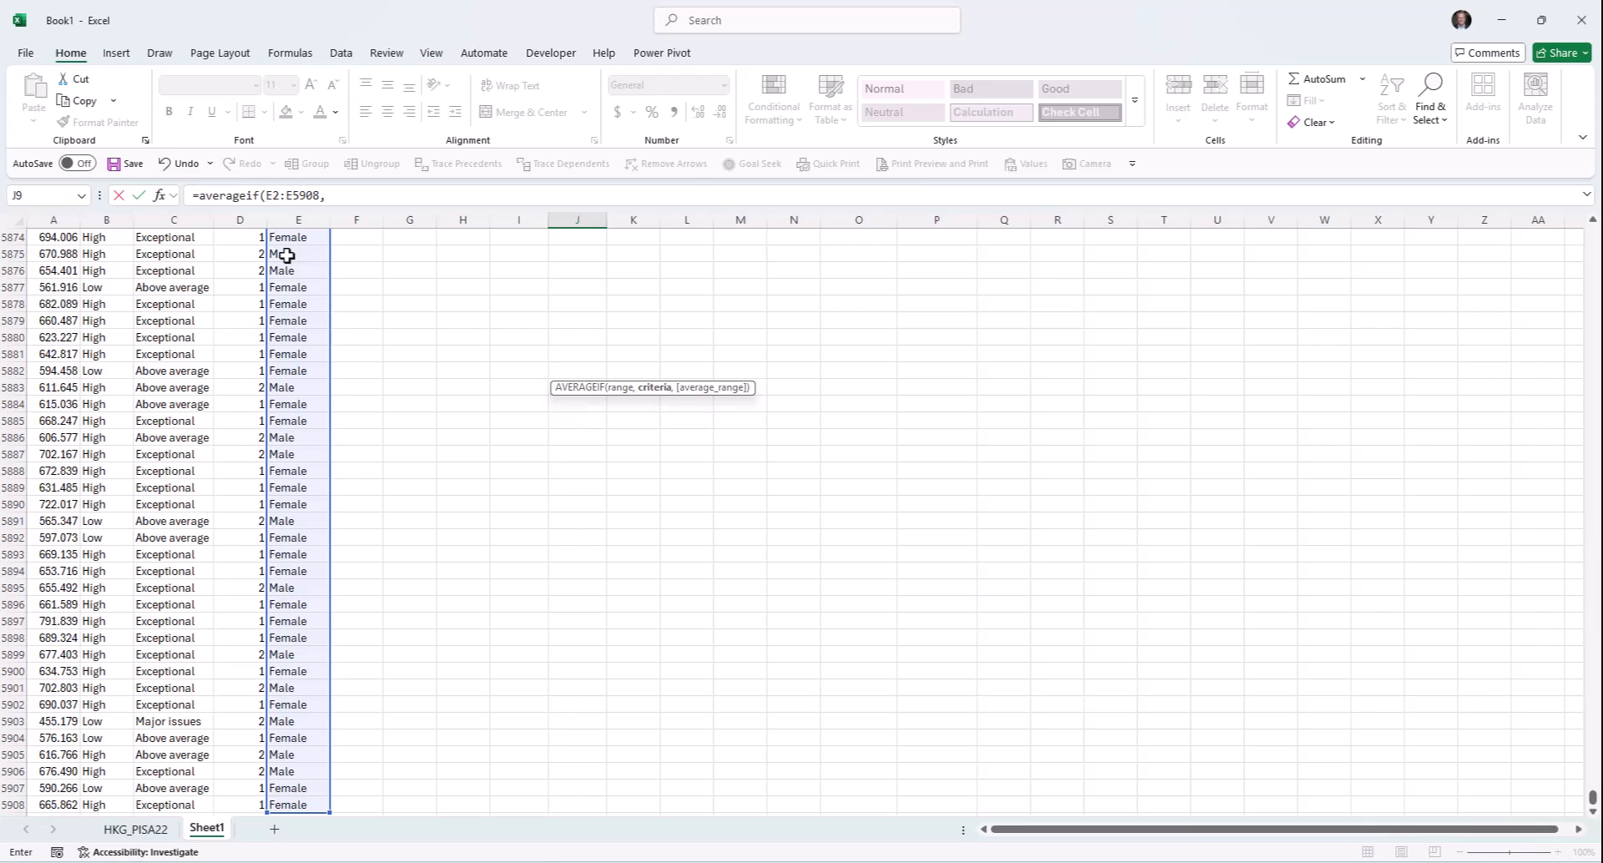
{"action": "key", "text": "Left"}
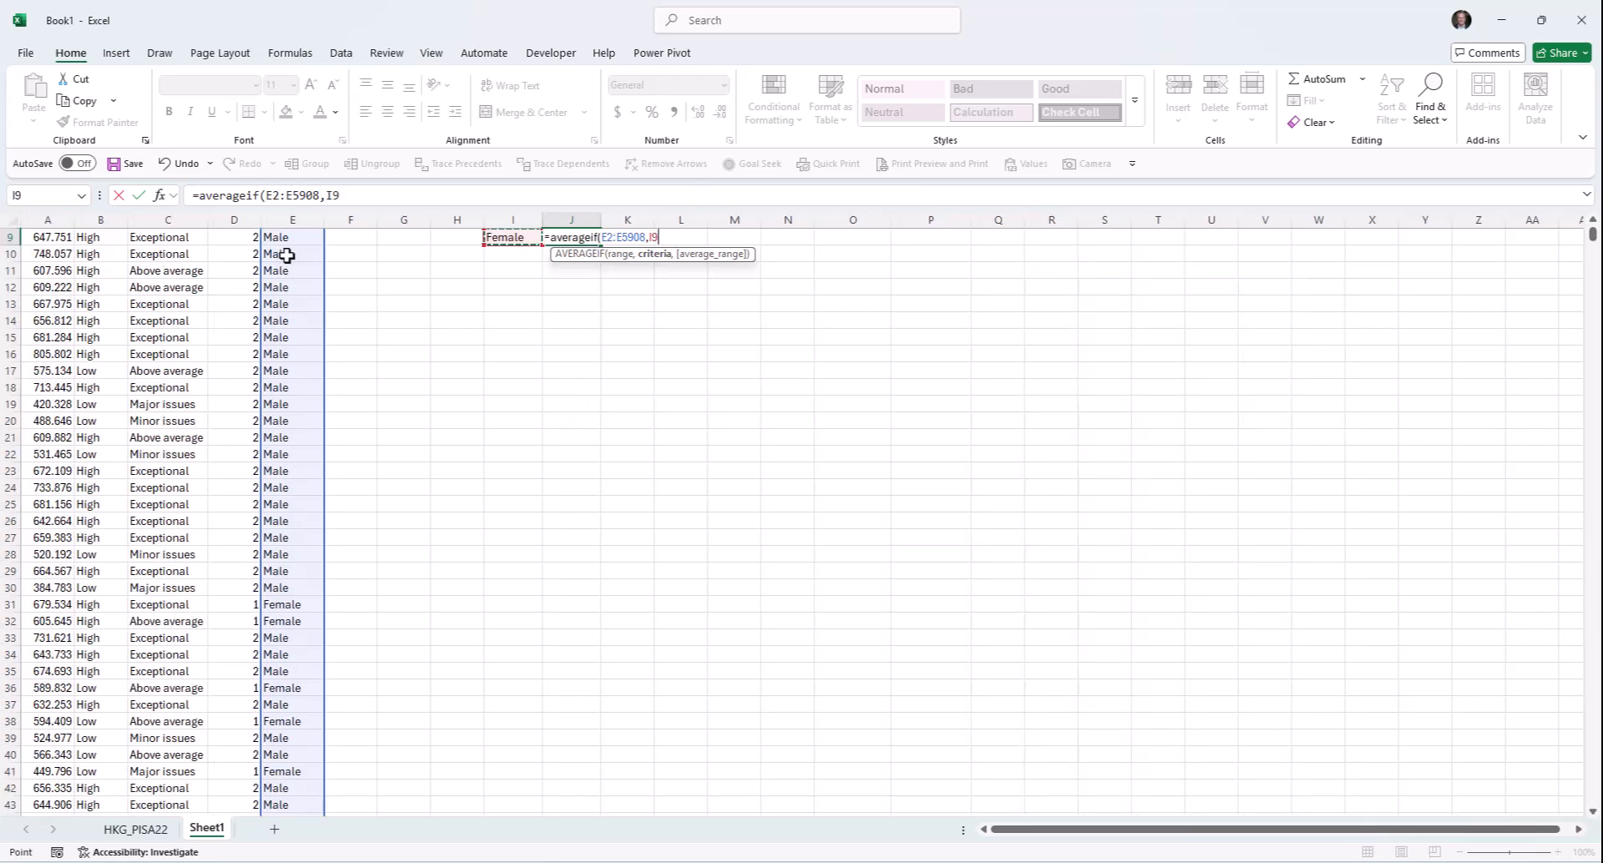
{"action": "type", "text": ","}
- Complete the J9 AVERAGEIF formula with the Math scores A2:A5908 as the average range
{"action": "scroll", "coordinate": [287, 255], "scroll_direction": "up", "scroll_amount": 3}
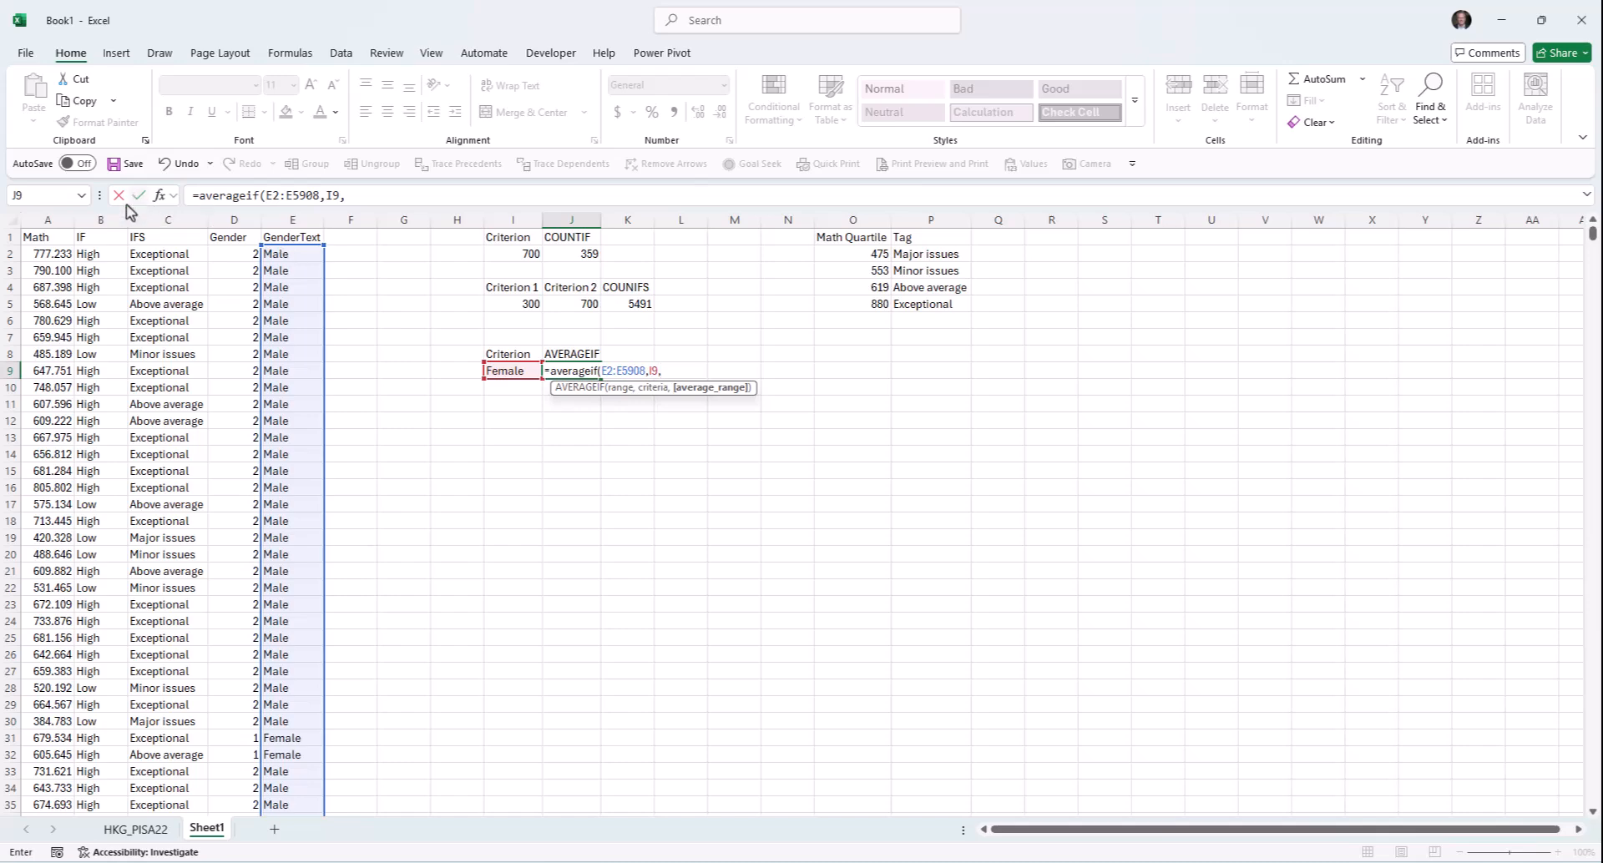
{"action": "left_click", "coordinate": [48, 254]}
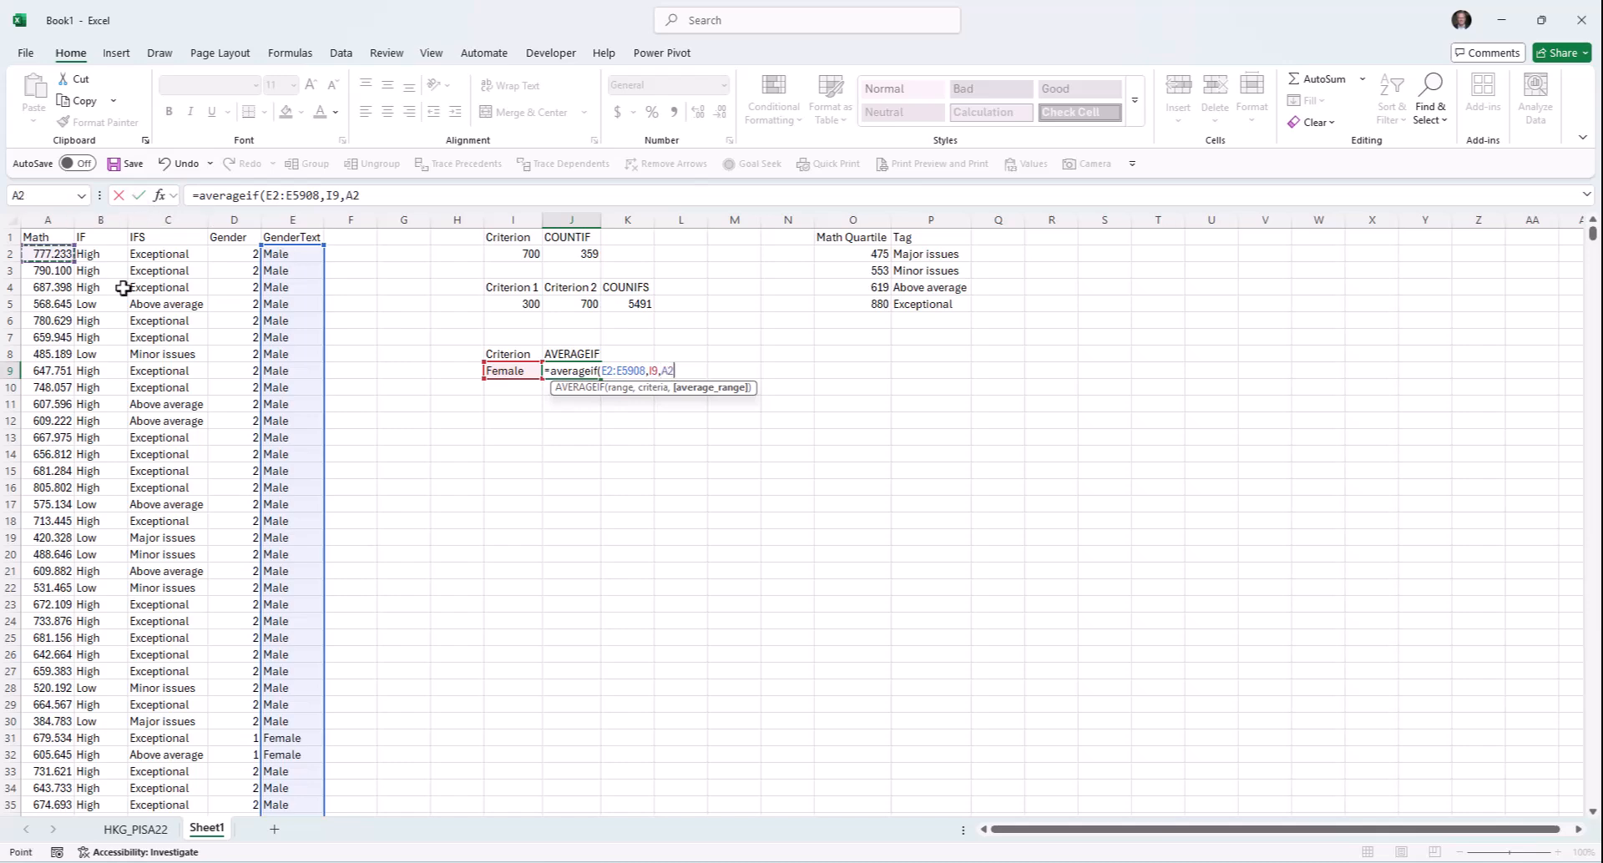
{"action": "key", "text": "ctrl+shift+Down"}
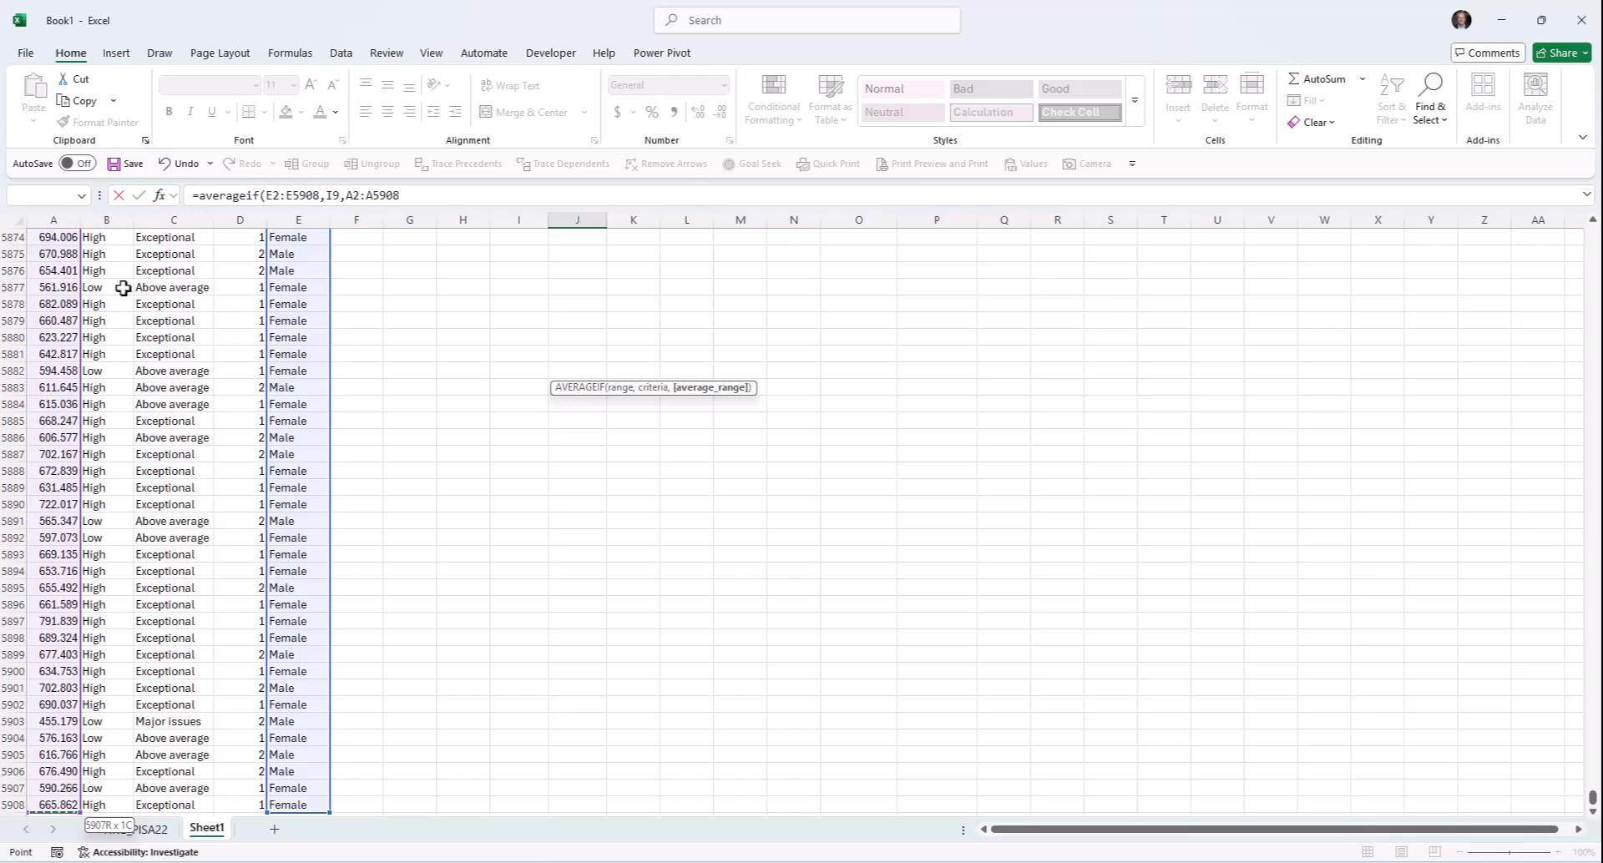
{"action": "type", "text": ")"}
{"action": "key", "text": "Return"}
- Reduce the average in J9 to one decimal place
{"action": "key", "text": "Up"}
{"action": "scroll", "coordinate": [124, 287], "scroll_direction": "up", "scroll_amount": 1}
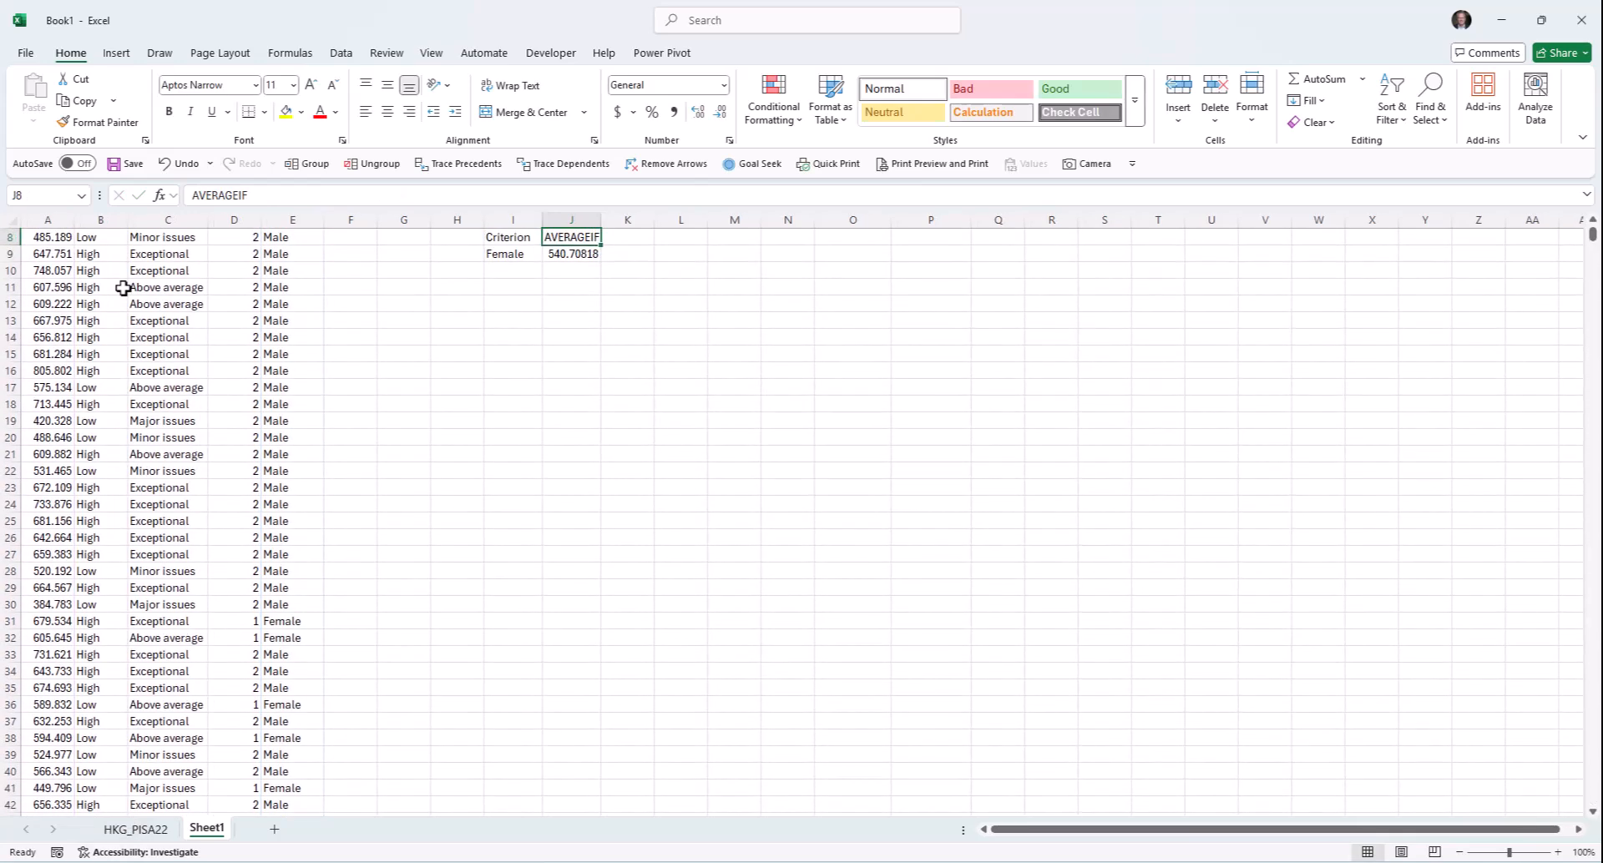
{"action": "left_click", "coordinate": [720, 114]}
{"action": "left_click", "coordinate": [721, 113]}
{"action": "left_click", "coordinate": [721, 114]}
{"action": "left_click", "coordinate": [720, 113]}
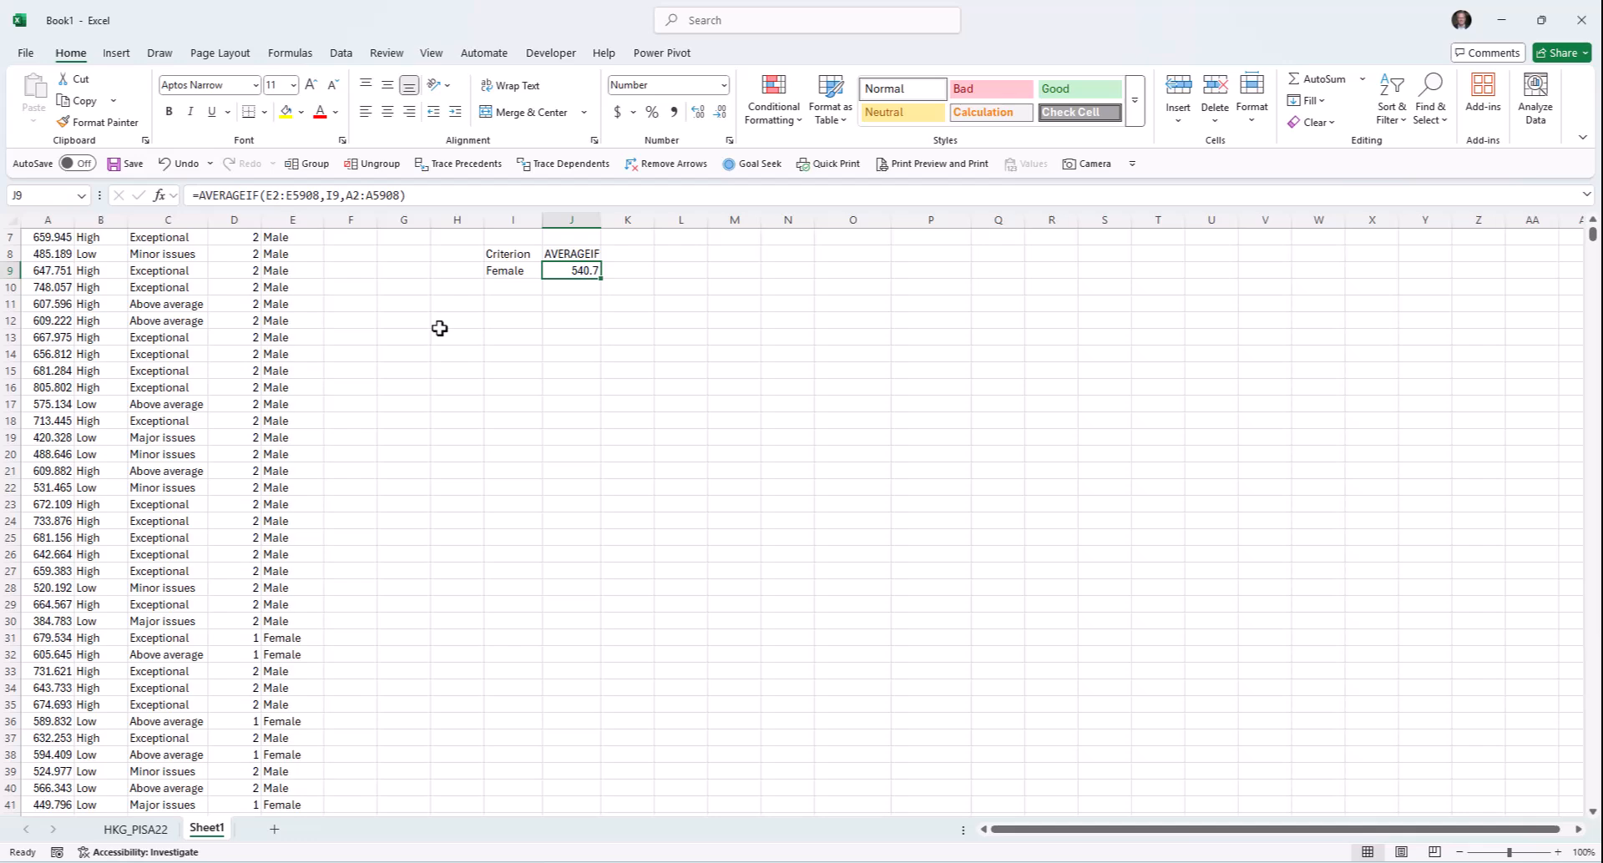
- Make both ranges in the J9 AVERAGEIF formula absolute, as $E$2:$E$5908 and $A$2:$A$5908
{"action": "left_click", "coordinate": [278, 196]}
{"action": "key", "text": "F4"}
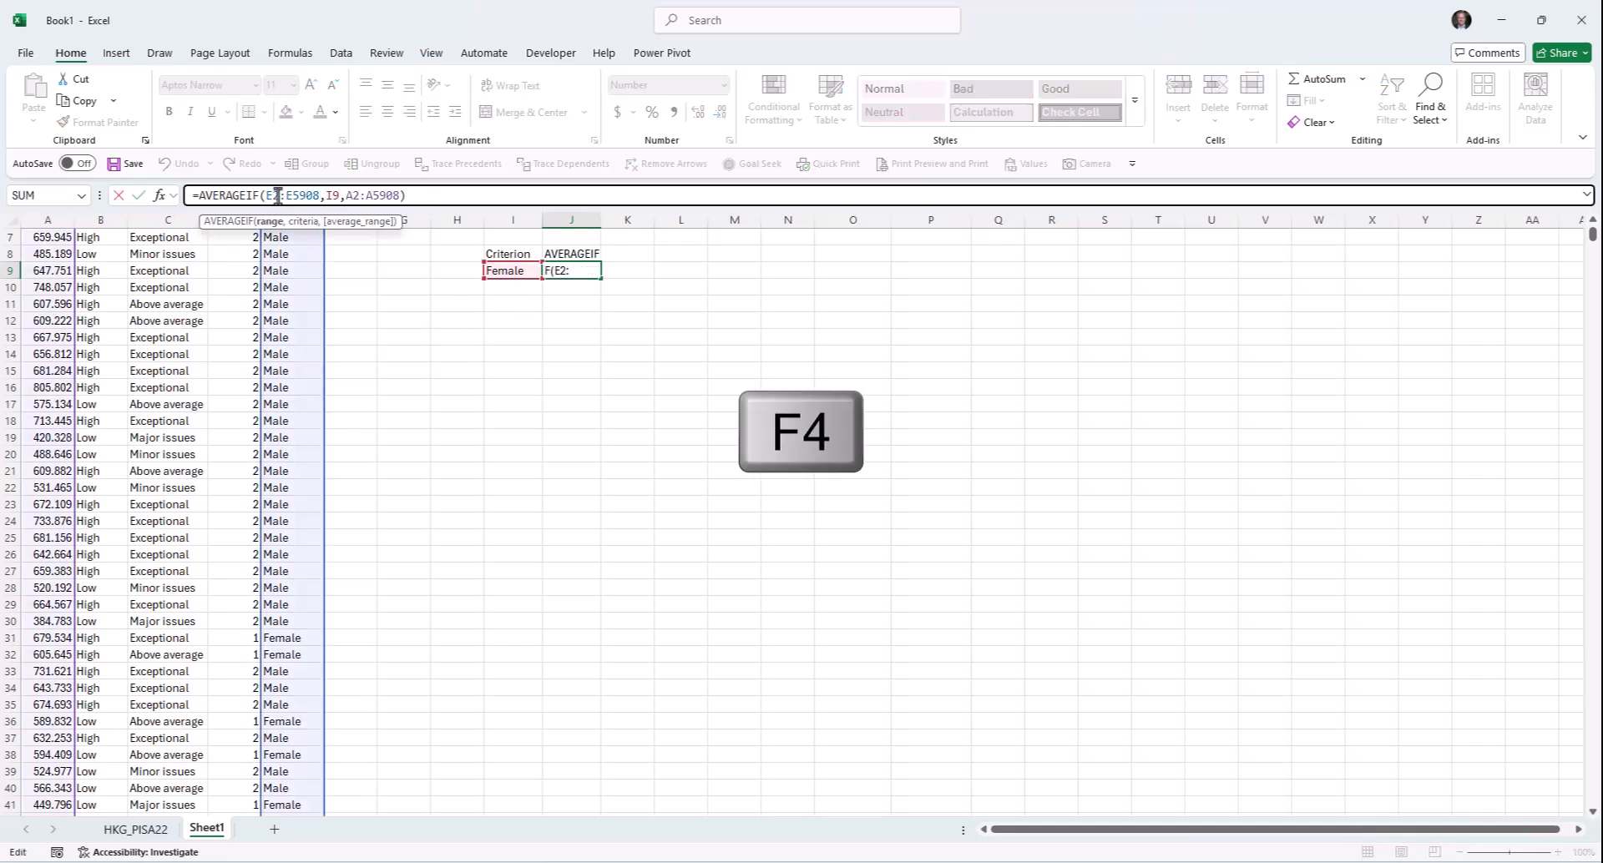
{"action": "key", "text": "F4"}
{"action": "left_click", "coordinate": [313, 195]}
{"action": "key", "text": "F4"}
{"action": "left_click", "coordinate": [378, 195]}
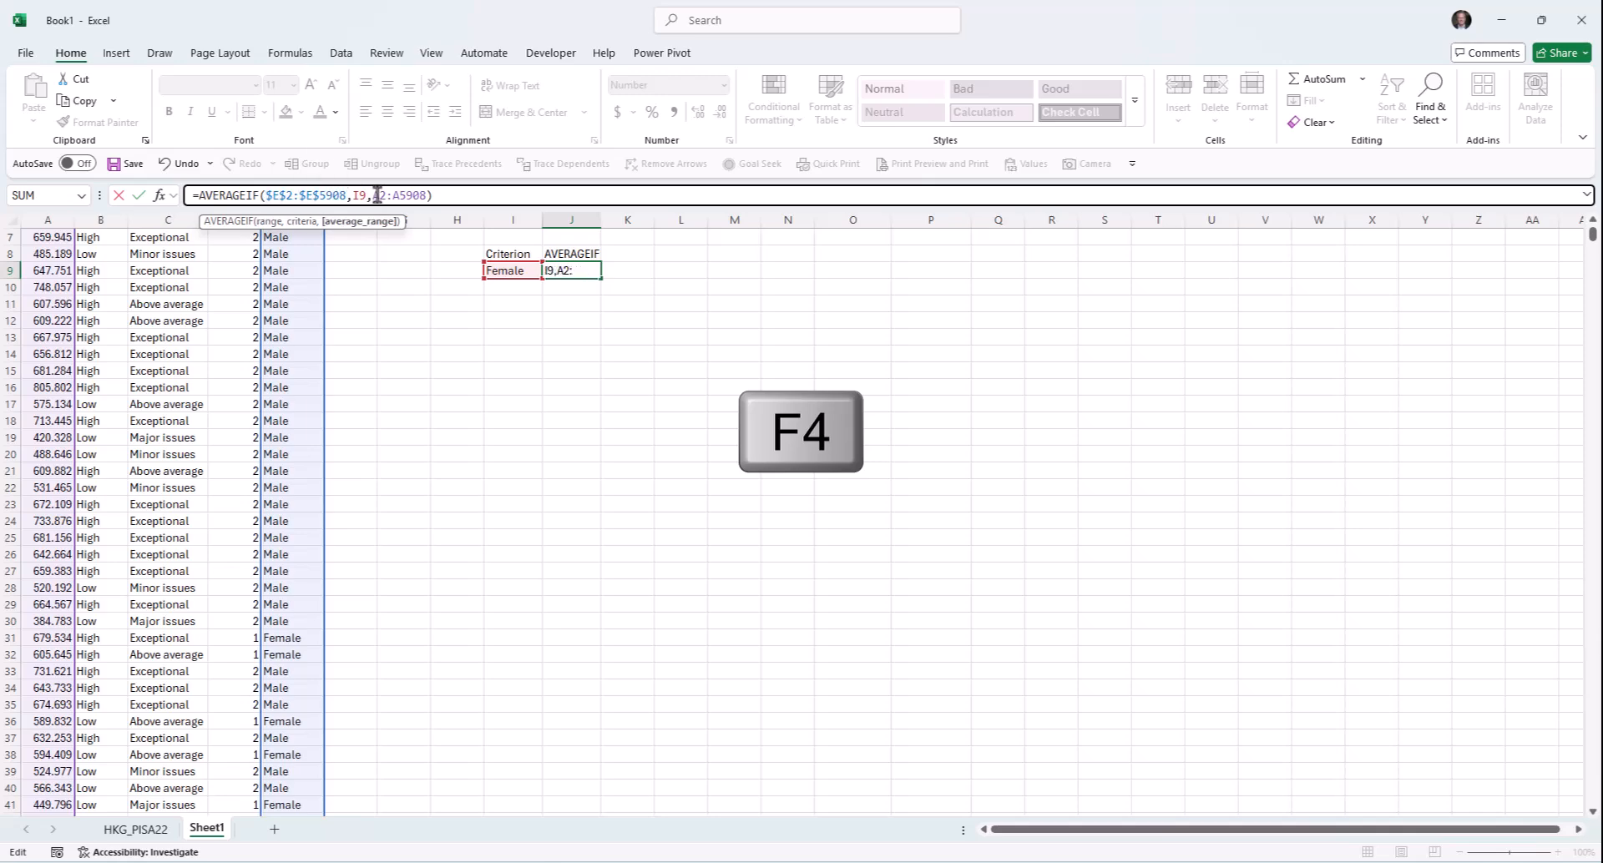
{"action": "key", "text": "F4"}
{"action": "key", "text": "Return"}
- Fill the J9 AVERAGEIF formula down to J10 and enter Male as the criterion in I10
{"action": "left_click", "coordinate": [596, 275]}
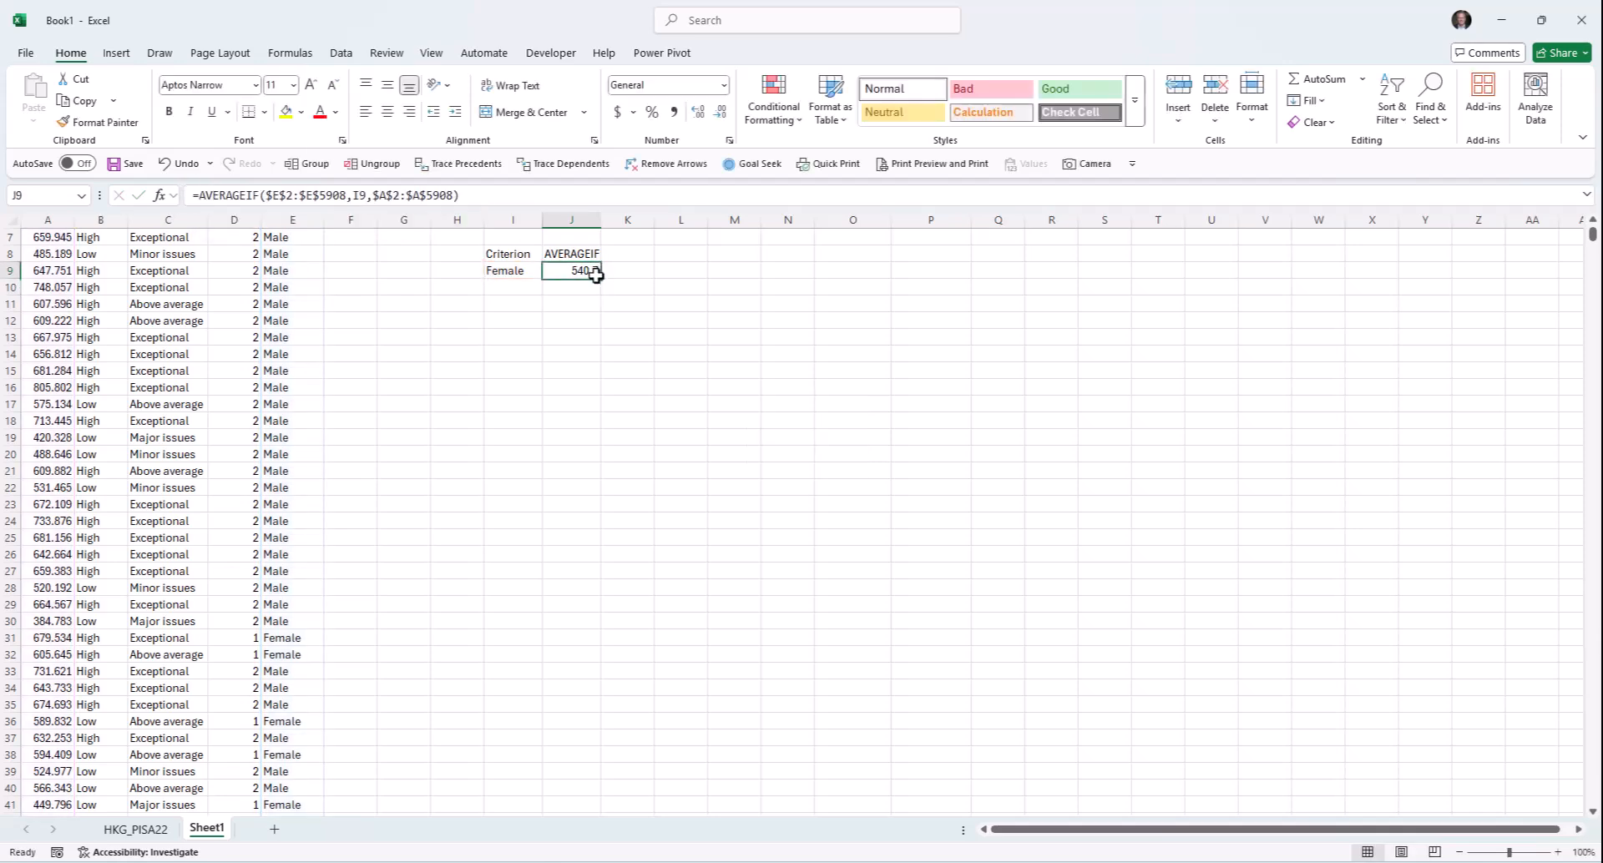
{"action": "left_click_drag", "start_coordinate": [596, 276], "coordinate": [597, 294]}
{"action": "left_click", "coordinate": [493, 291]}
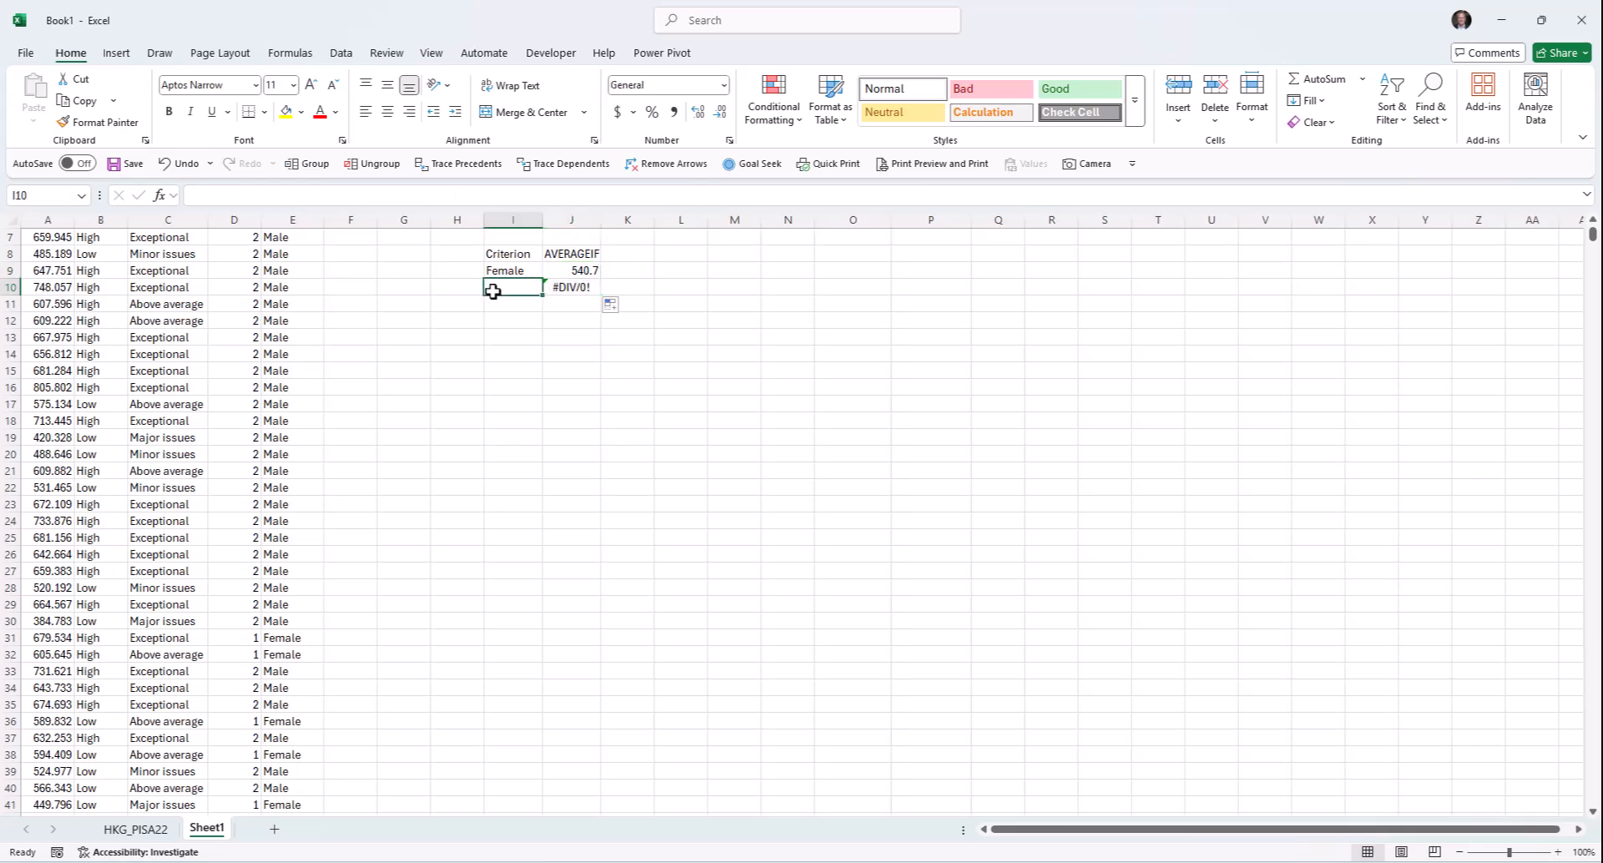
{"action": "type", "text": "Male"}
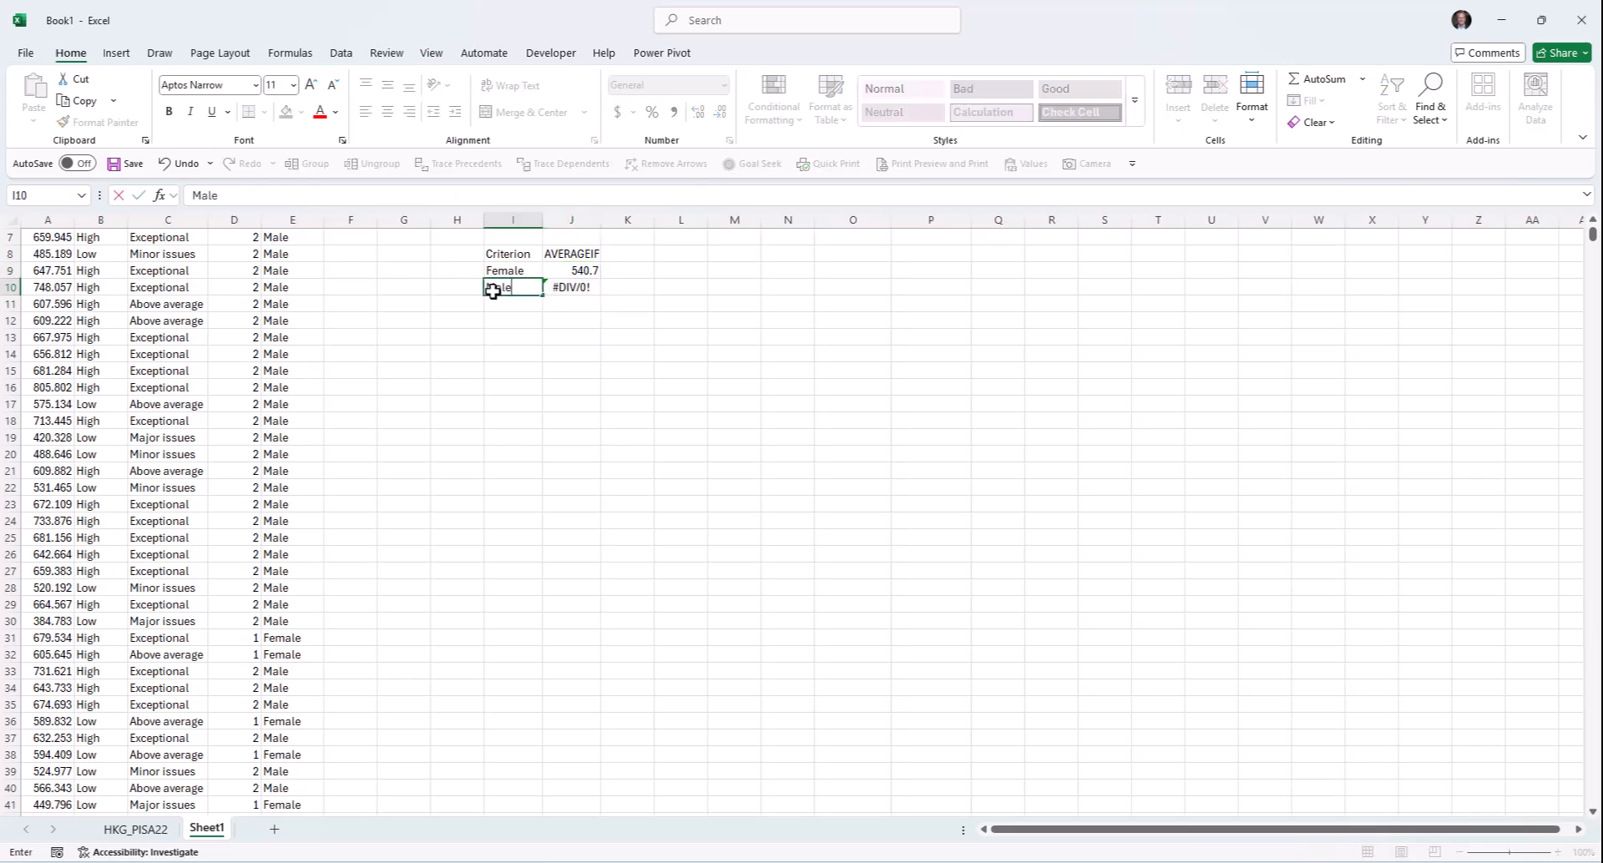
{"action": "key", "text": "ctrl+Return"}
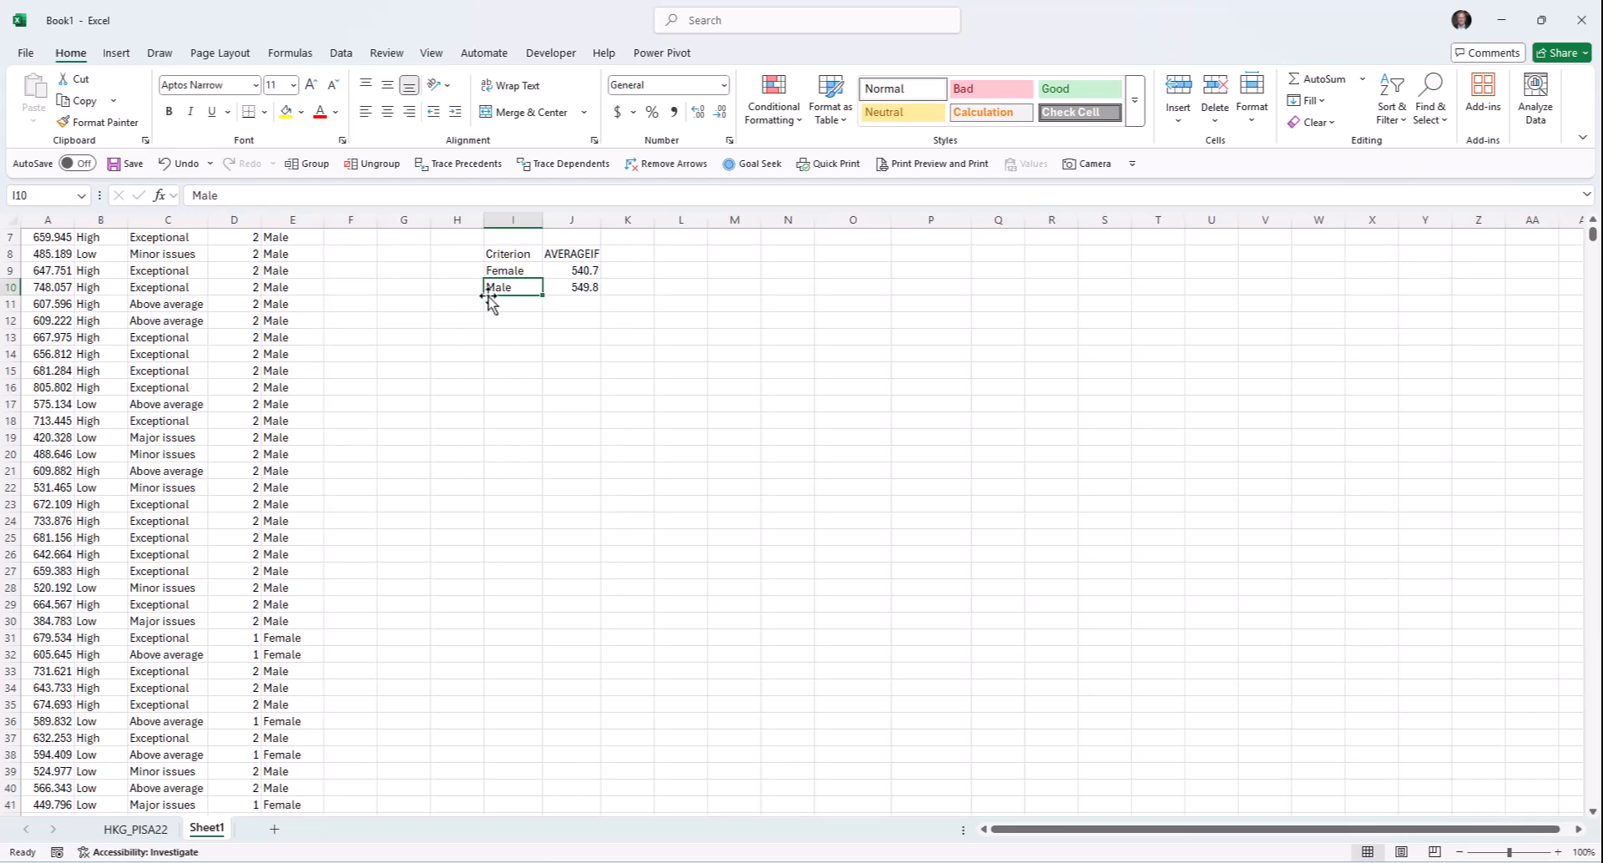
- Copy the J9 AVERAGEIF formula across to K9 and set its criterion reference to I9
{"action": "key", "text": "Up"}
{"action": "key", "text": "Right"}
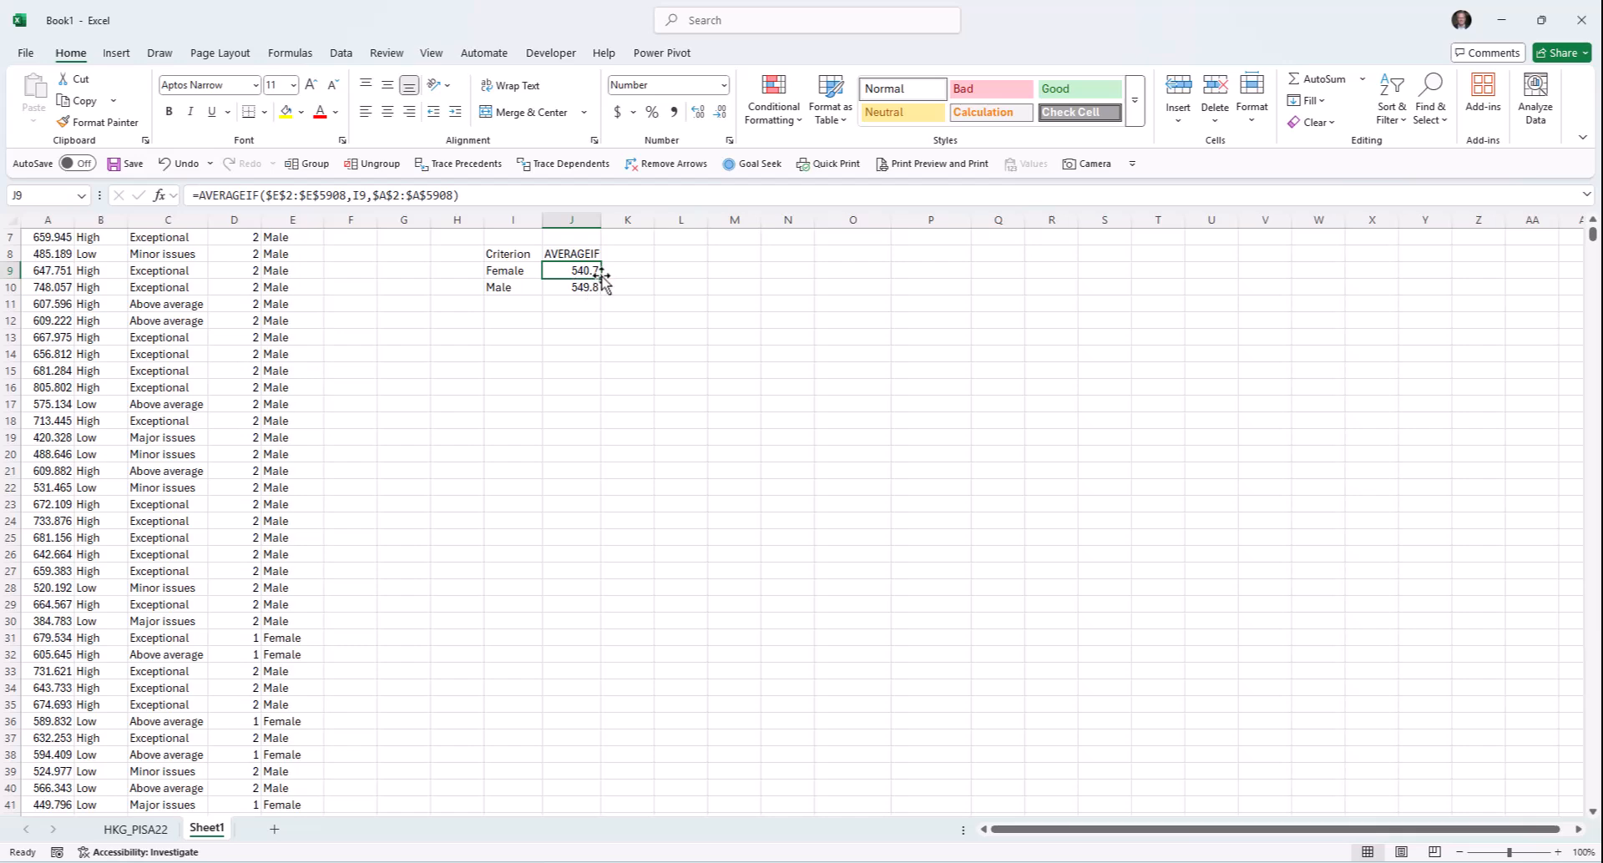
{"action": "left_click_drag", "start_coordinate": [640, 280], "coordinate": [653, 278]}
{"action": "left_click", "coordinate": [638, 274]}
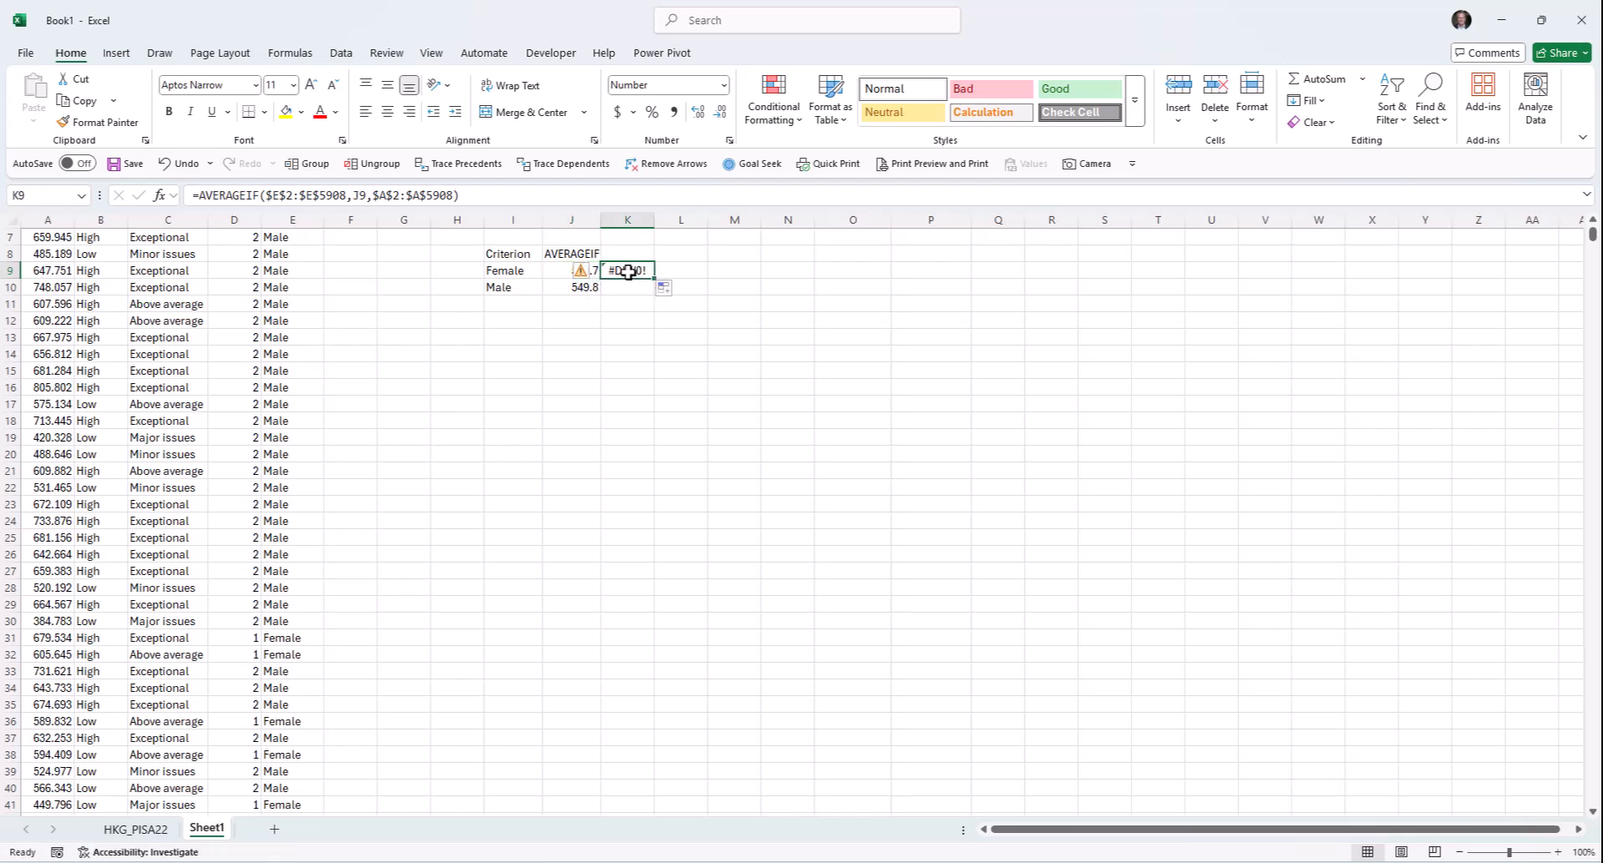
{"action": "double_click", "coordinate": [628, 271]}
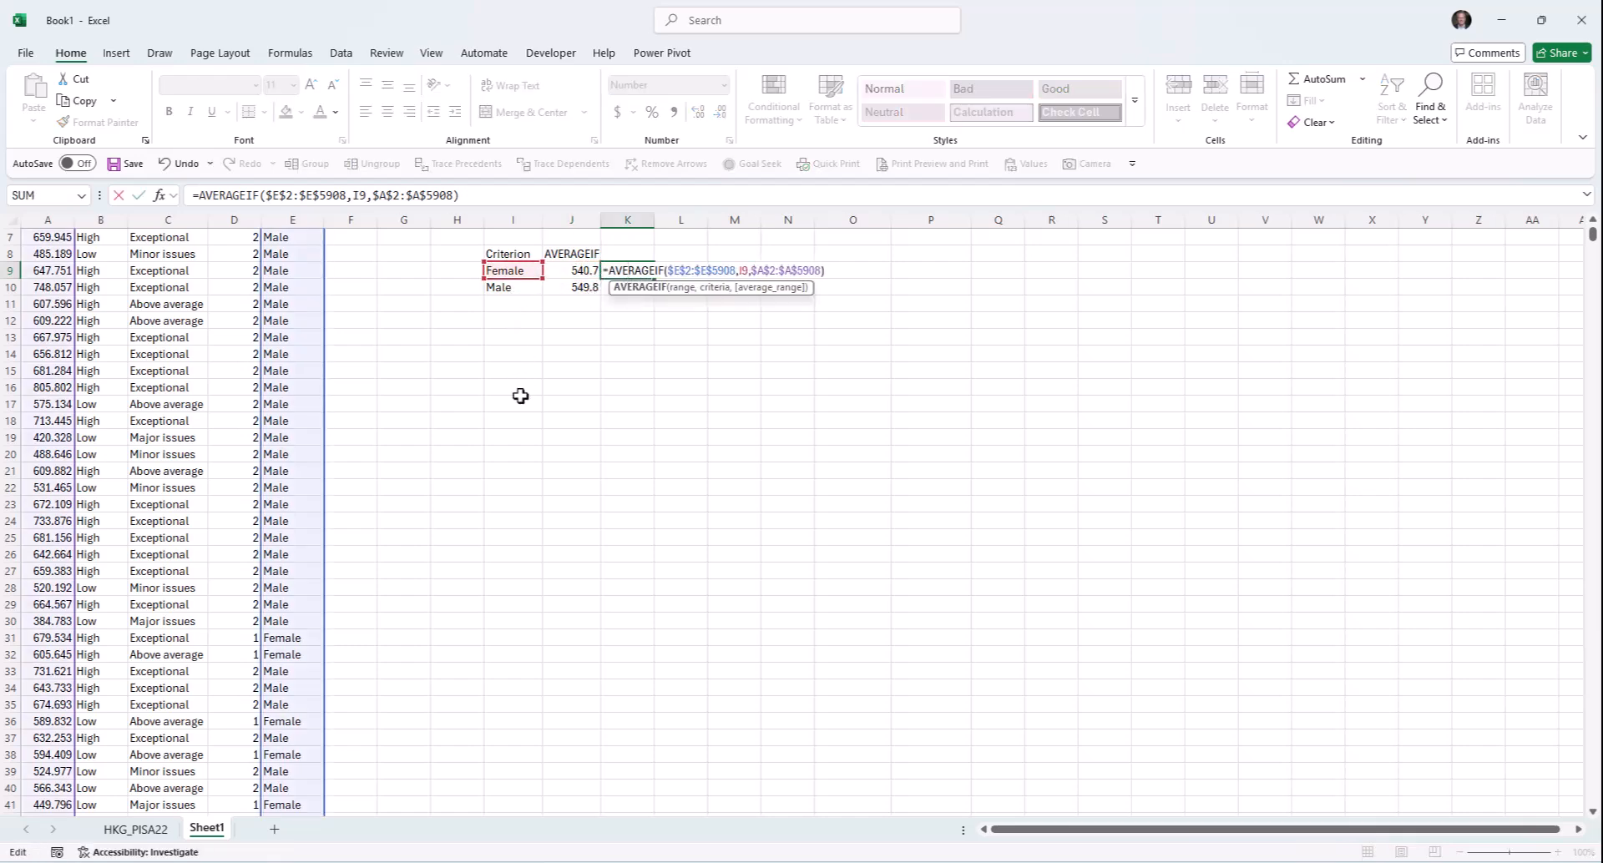
{"action": "key", "text": "Return"}
{"action": "key", "text": "Up"}
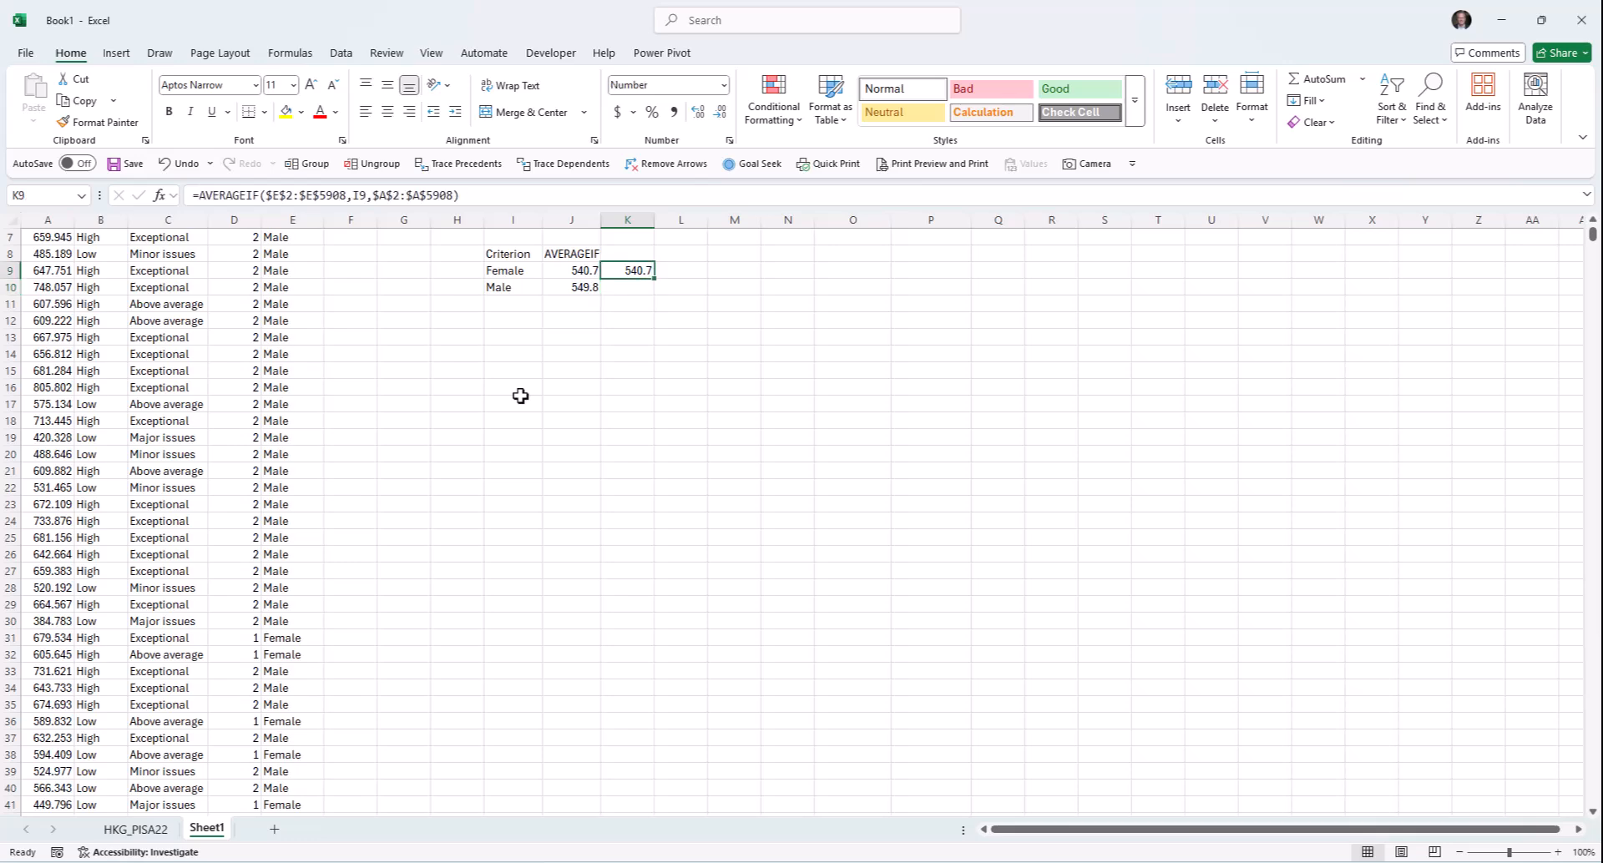
- Change the criterion in the K9 AVERAGEIF formula to "<>"&I9 so it averages the scores not matching Female
{"action": "left_click", "coordinate": [358, 195]}
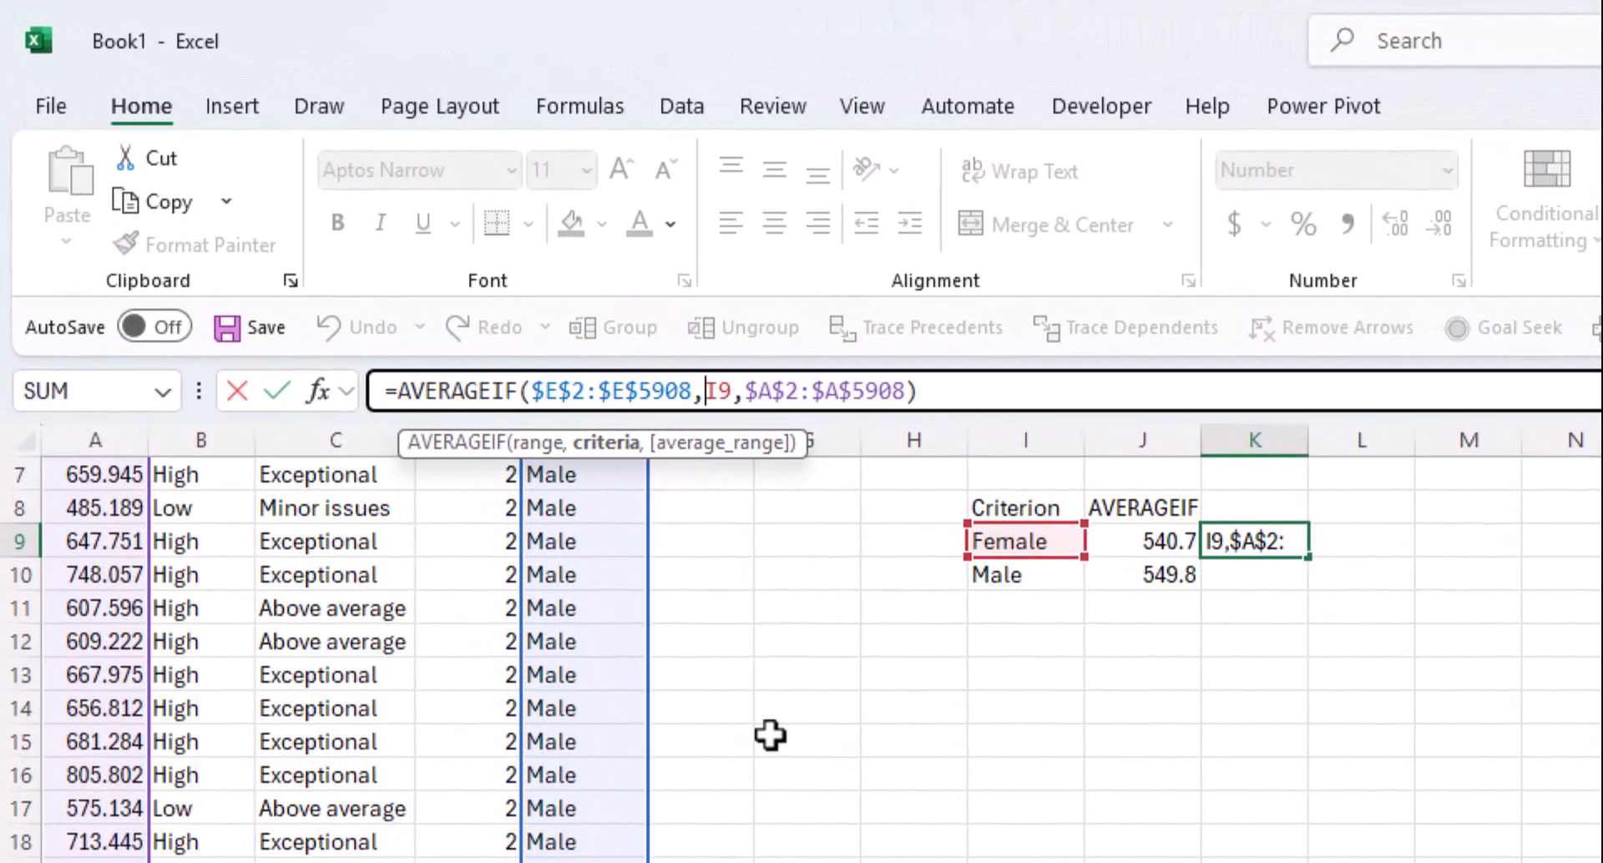
{"action": "type", "text": "\"<>"}
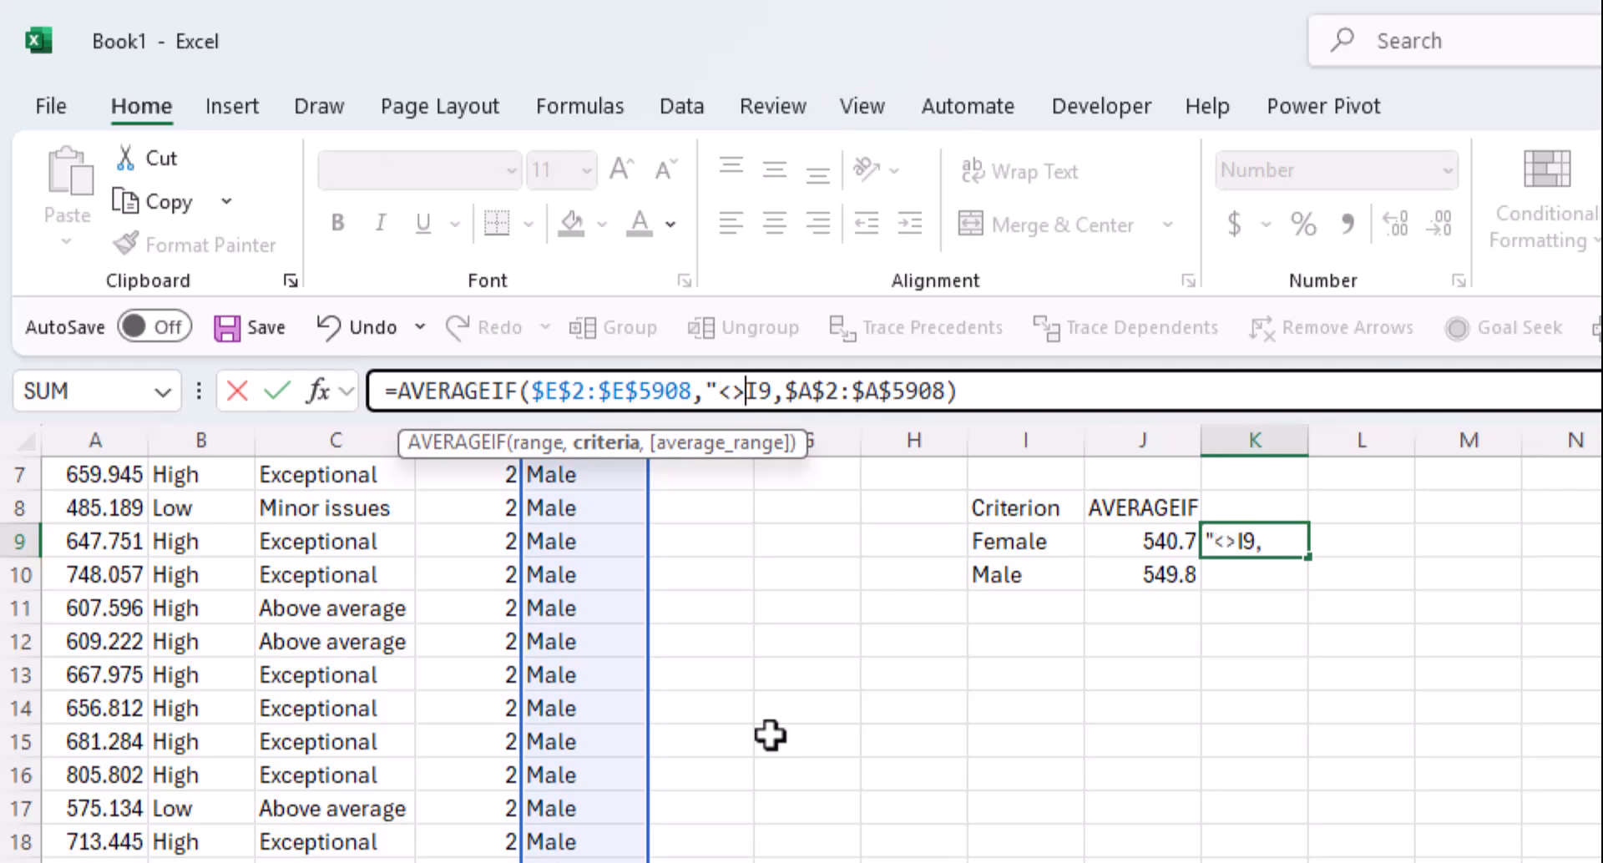
{"action": "type", "text": "\""}
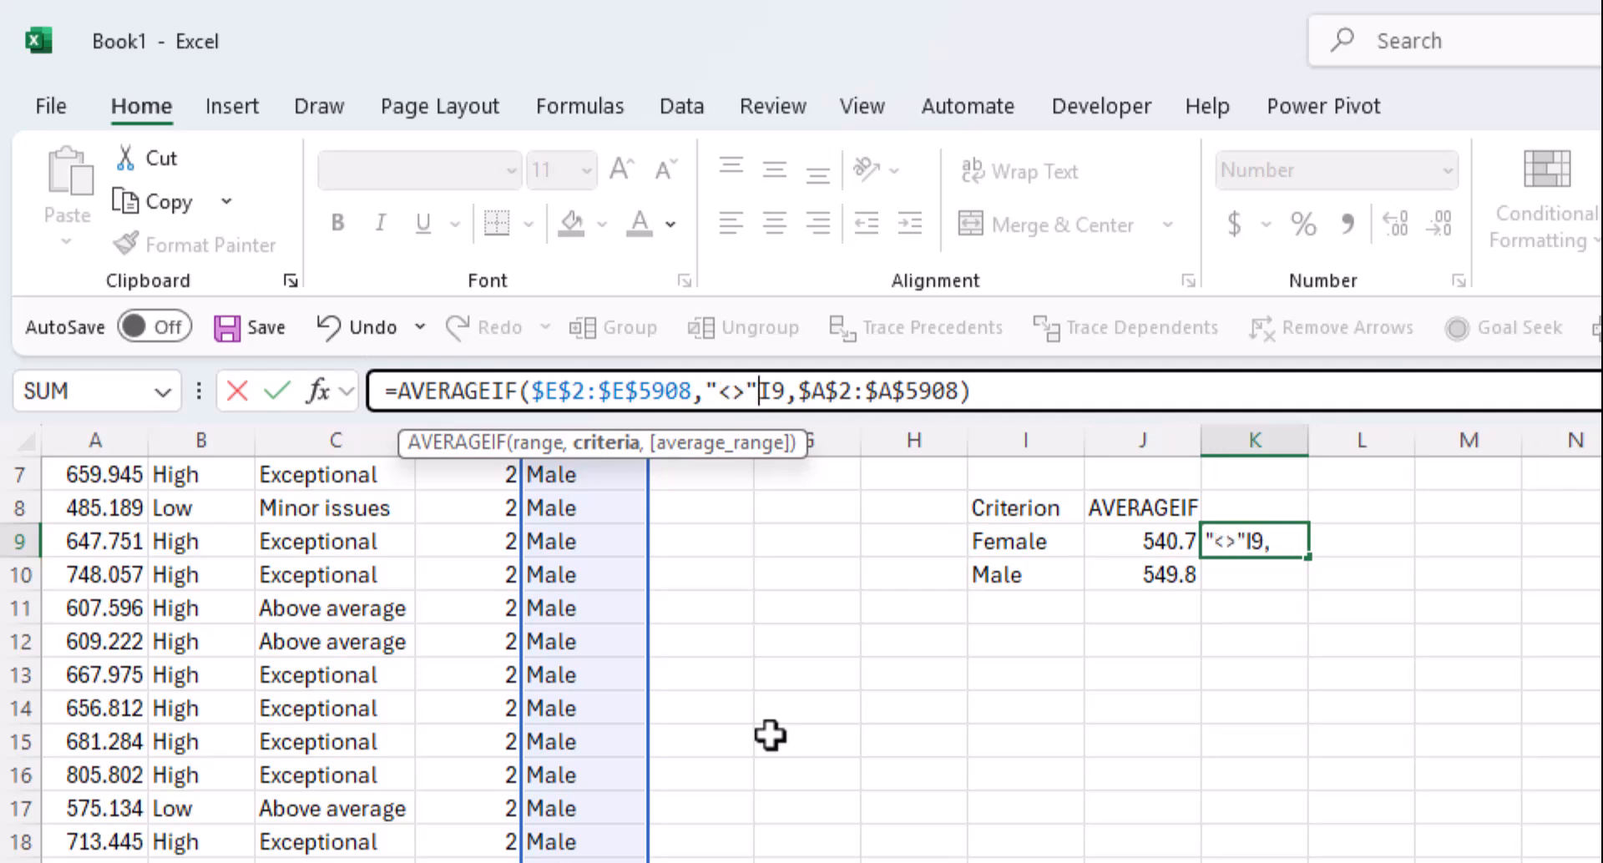
{"action": "type", "text": "&"}
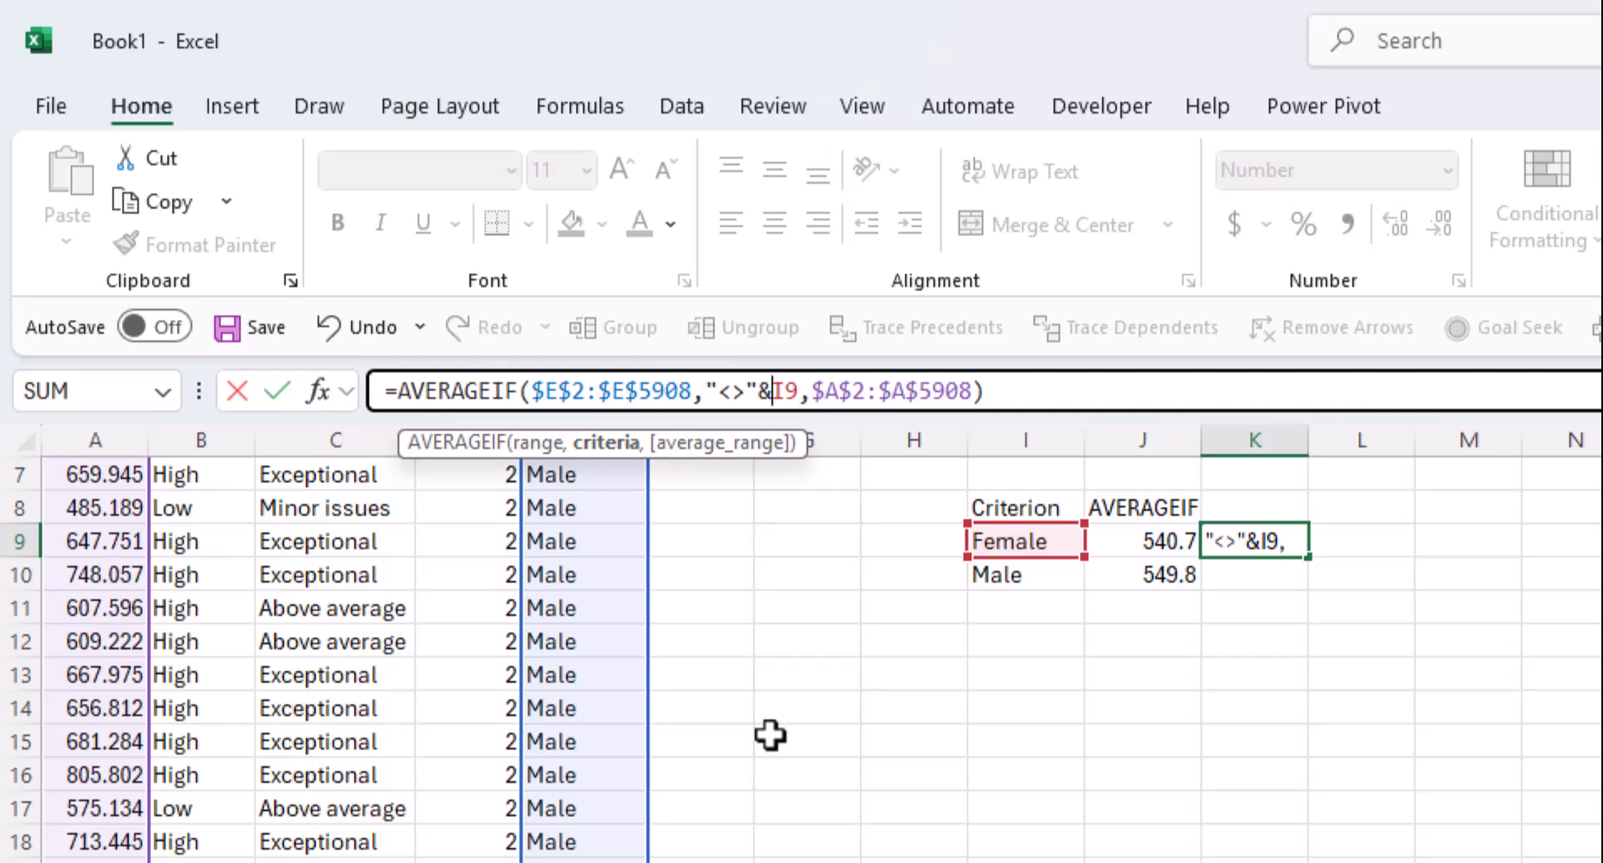
{"action": "key", "text": "Return"}
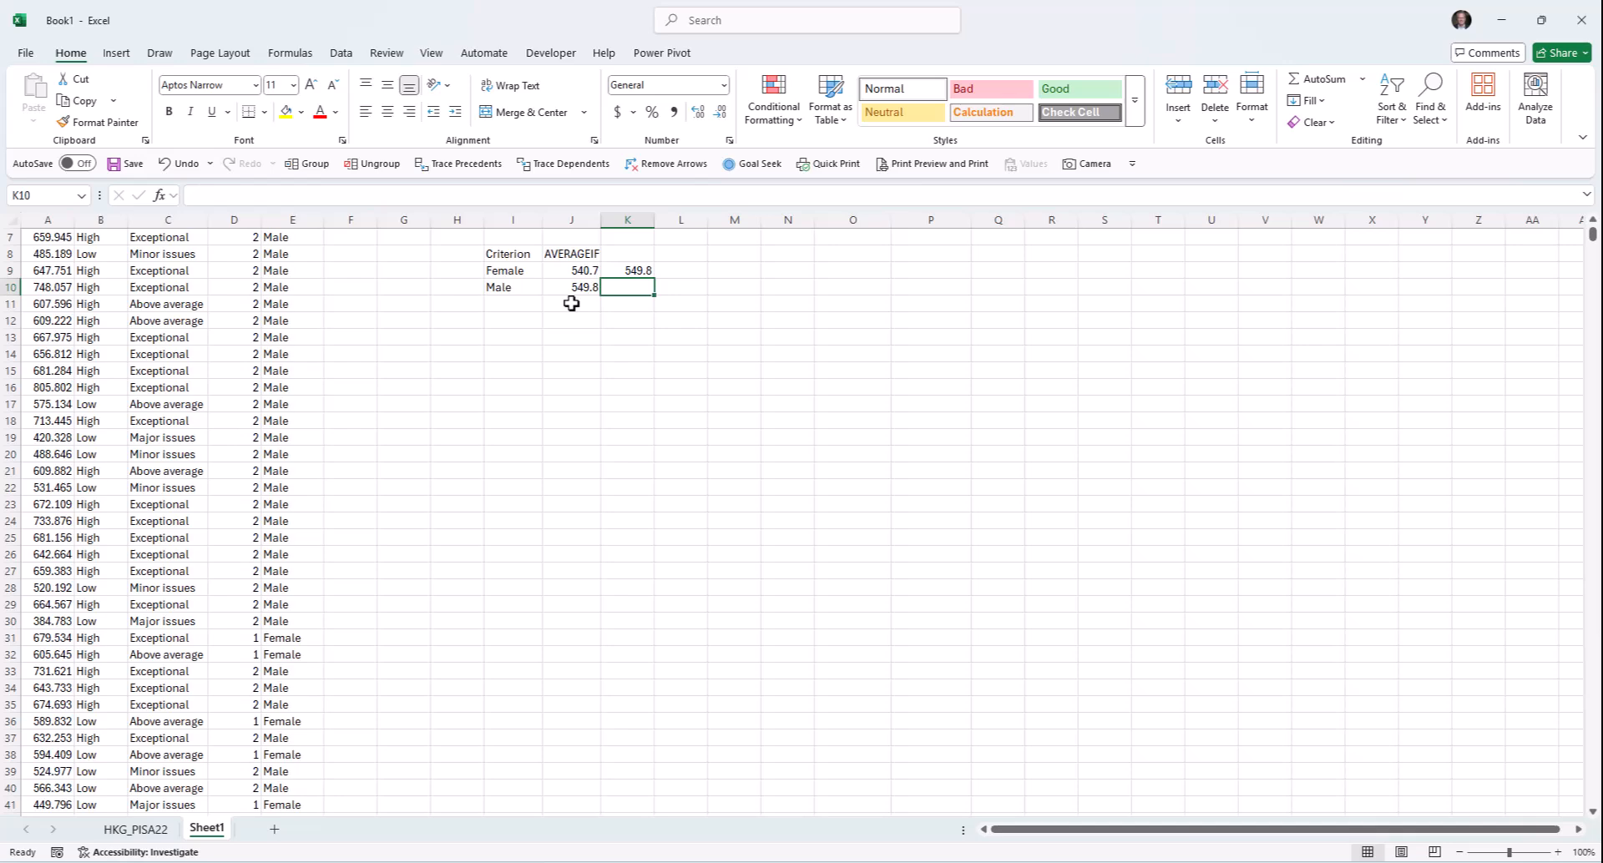
- Copy the IMMIG column from the HKG_PISA22 sheet, header included, into Sheet1 starting at F1
{"action": "left_click", "coordinate": [135, 829]}
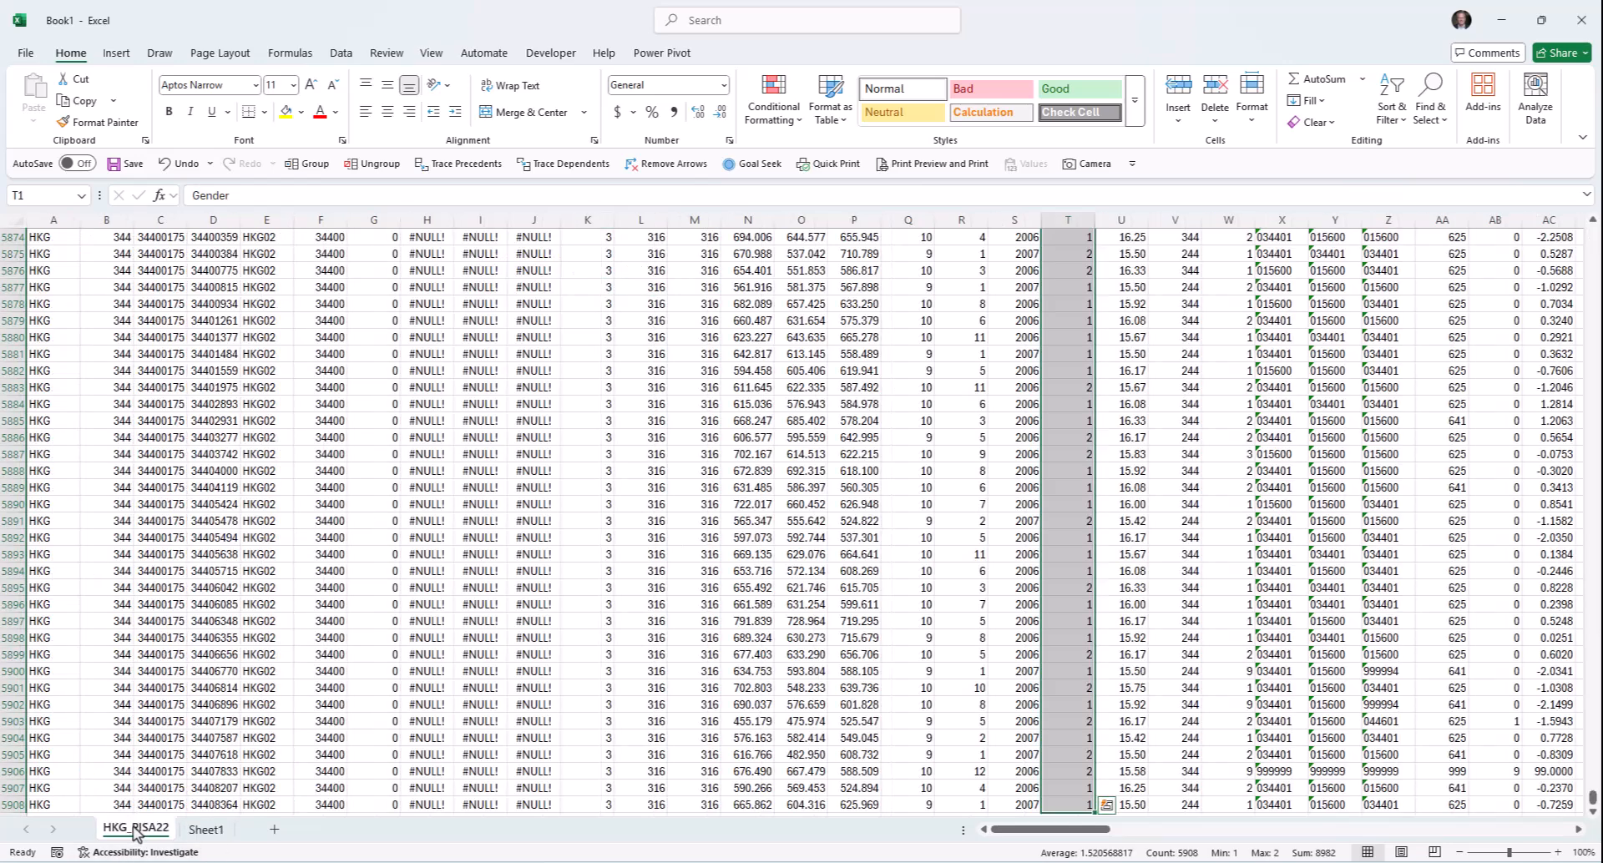
{"action": "left_click", "coordinate": [1088, 435]}
{"action": "key", "text": "ctrl+Up"}
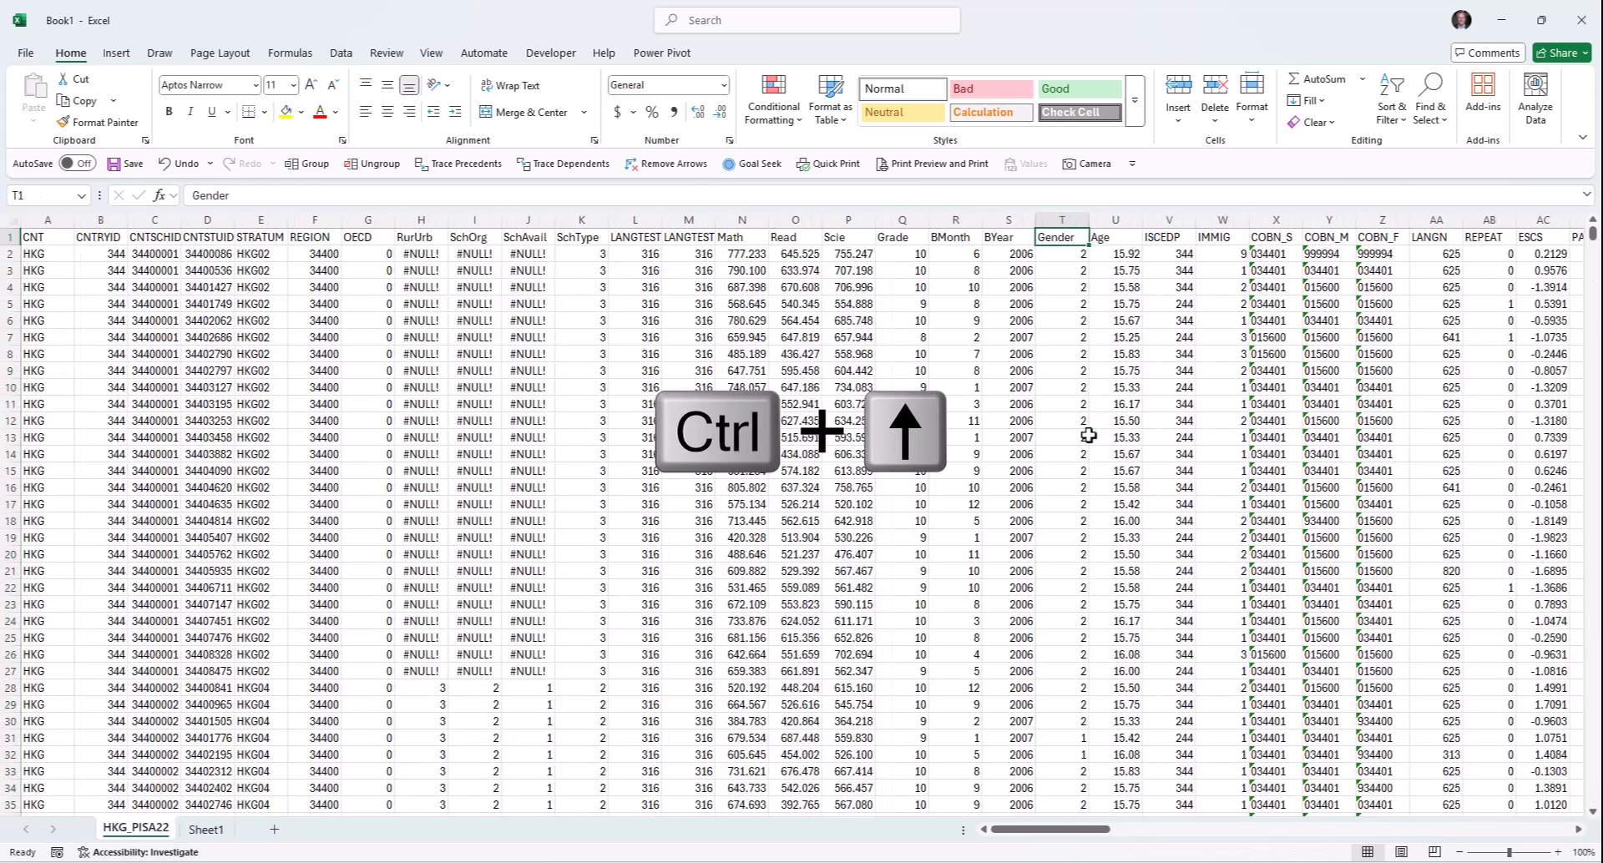
{"action": "key", "text": "Right"}
{"action": "key", "text": "Right"}
{"action": "key", "text": "Right"}
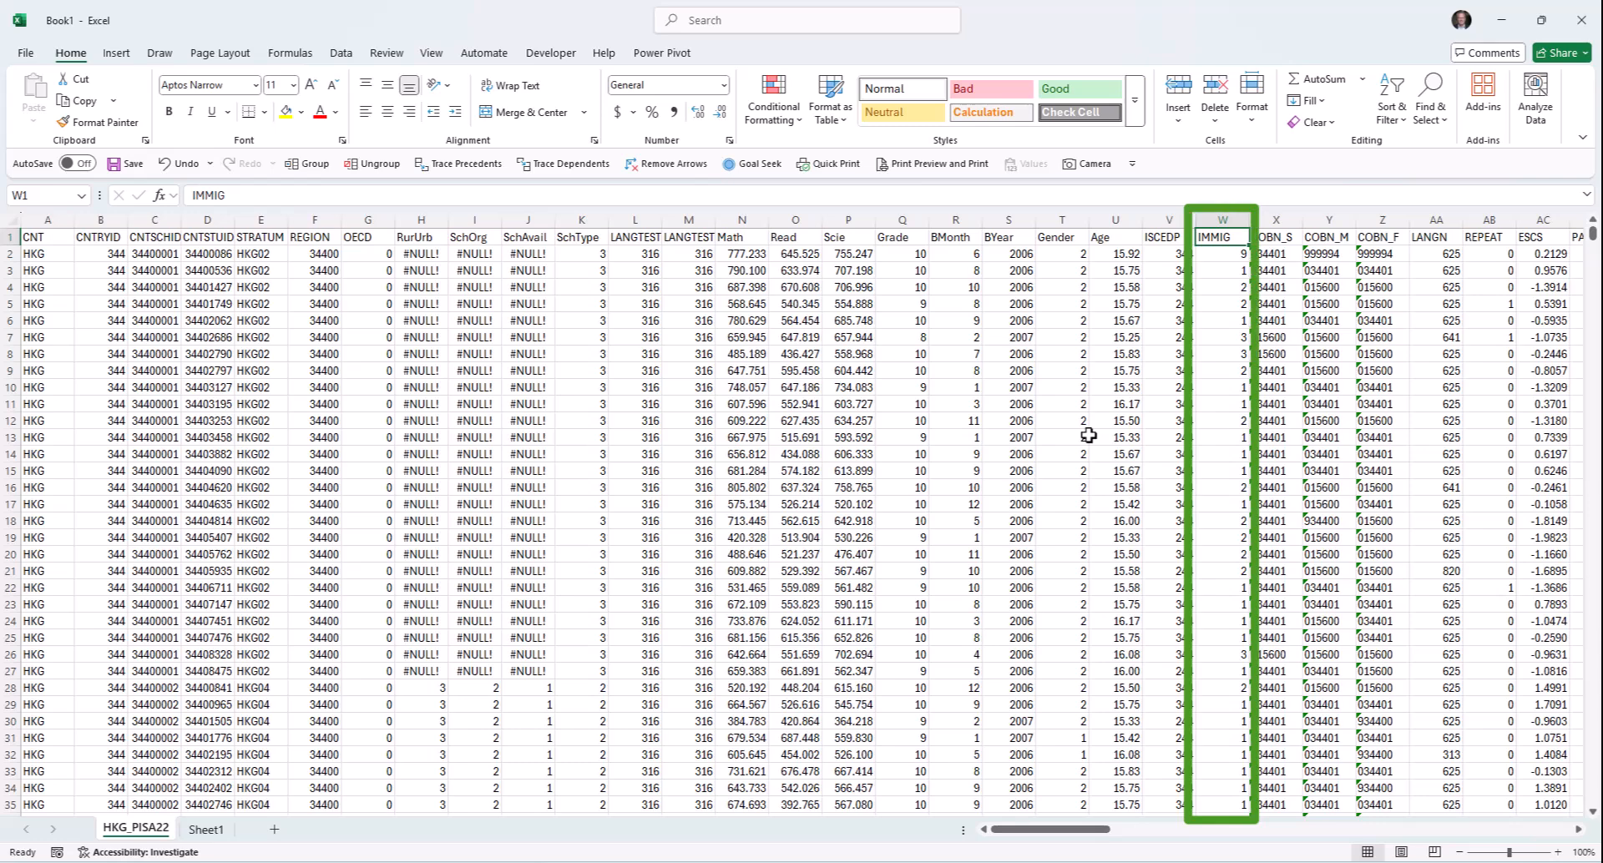
{"action": "key", "text": "ctrl+shift+Down"}
{"action": "key", "text": "ctrl+c"}
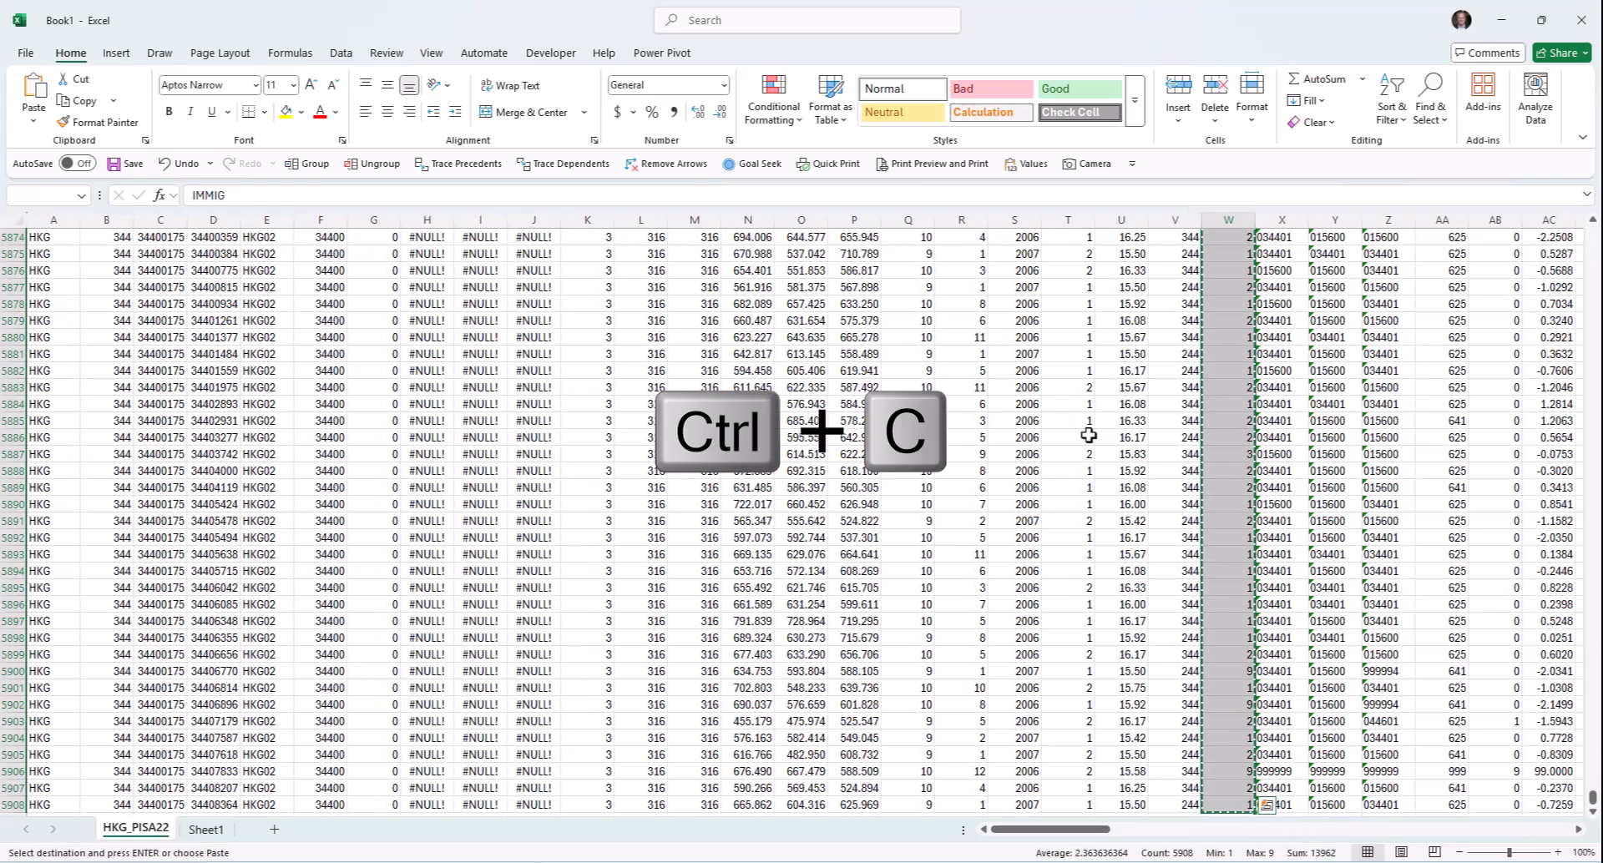
{"action": "left_click", "coordinate": [206, 829]}
{"action": "key", "text": "ctrl+v"}
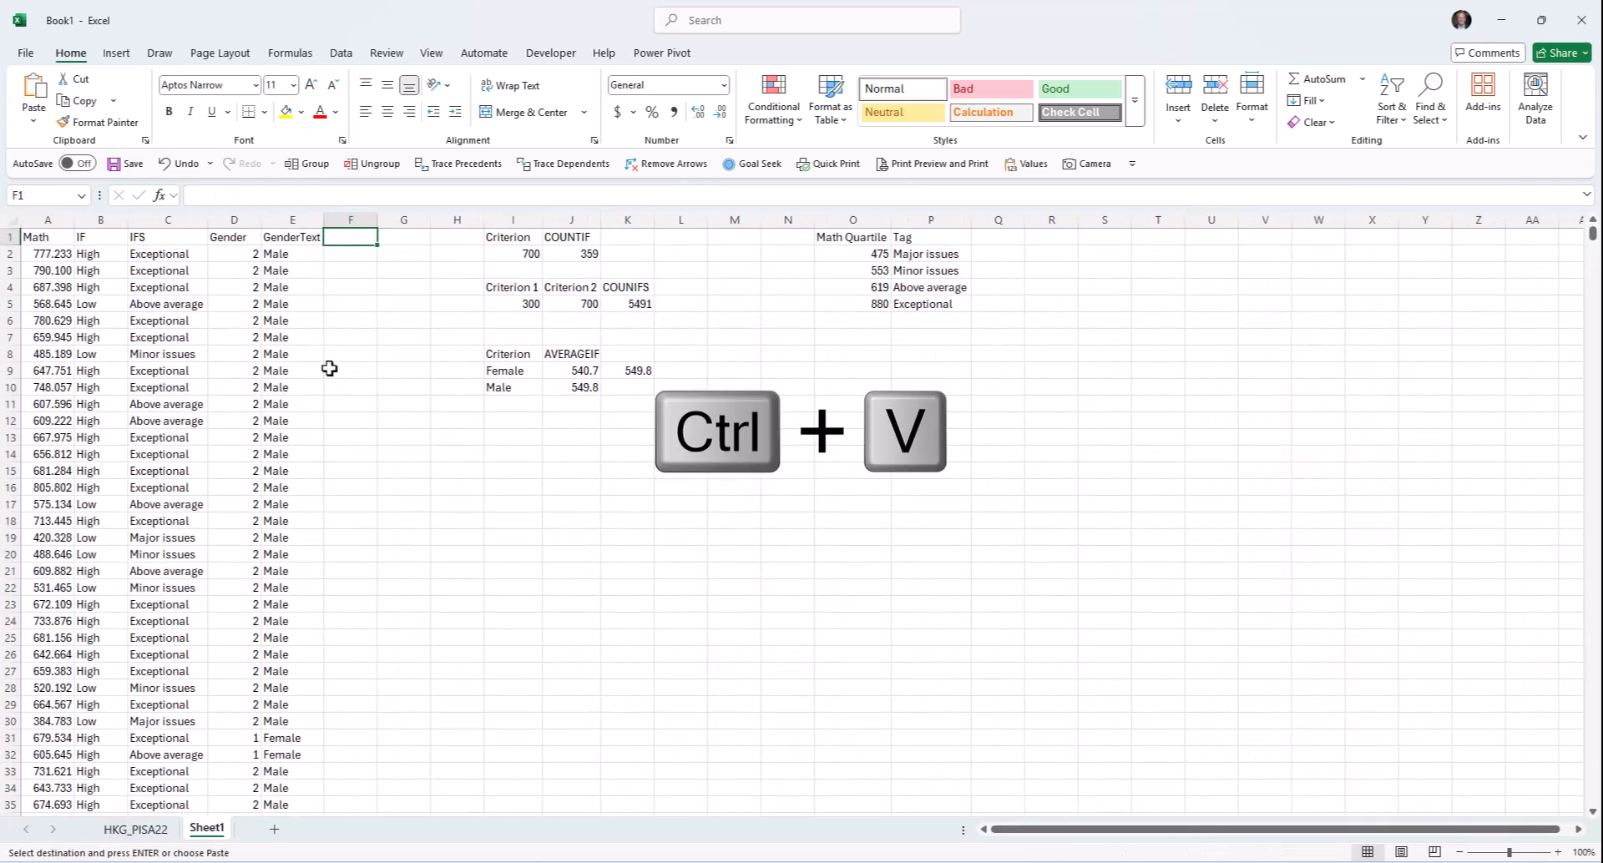
- Check that the Criterion 3 cell K13 refers to the quartile value in O4
{"action": "key", "text": "alt+Tab"}
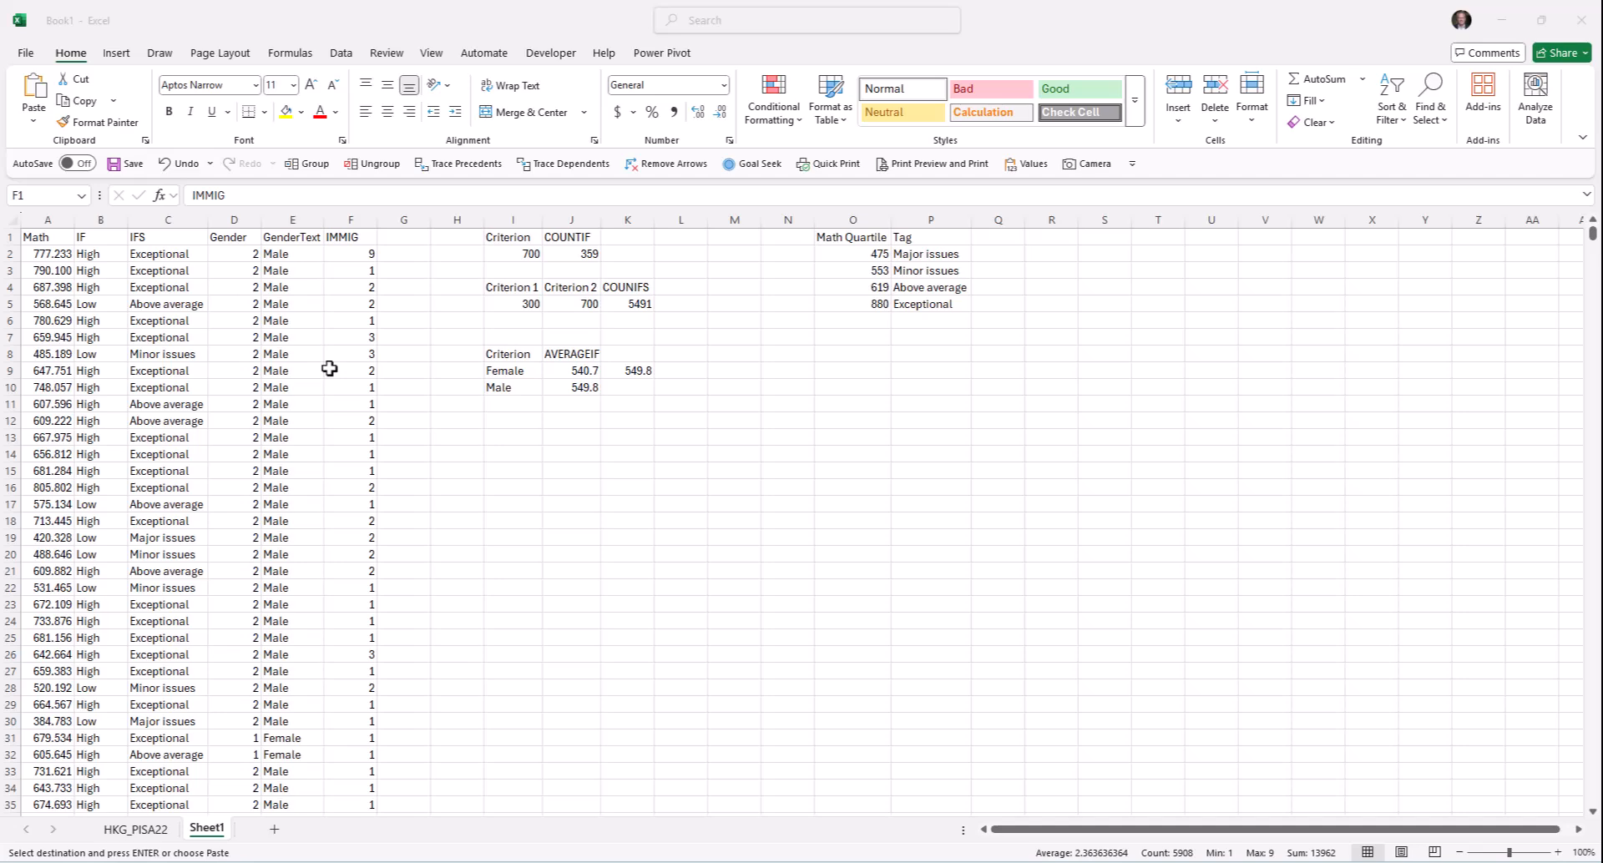
{"action": "left_click", "coordinate": [513, 471]}
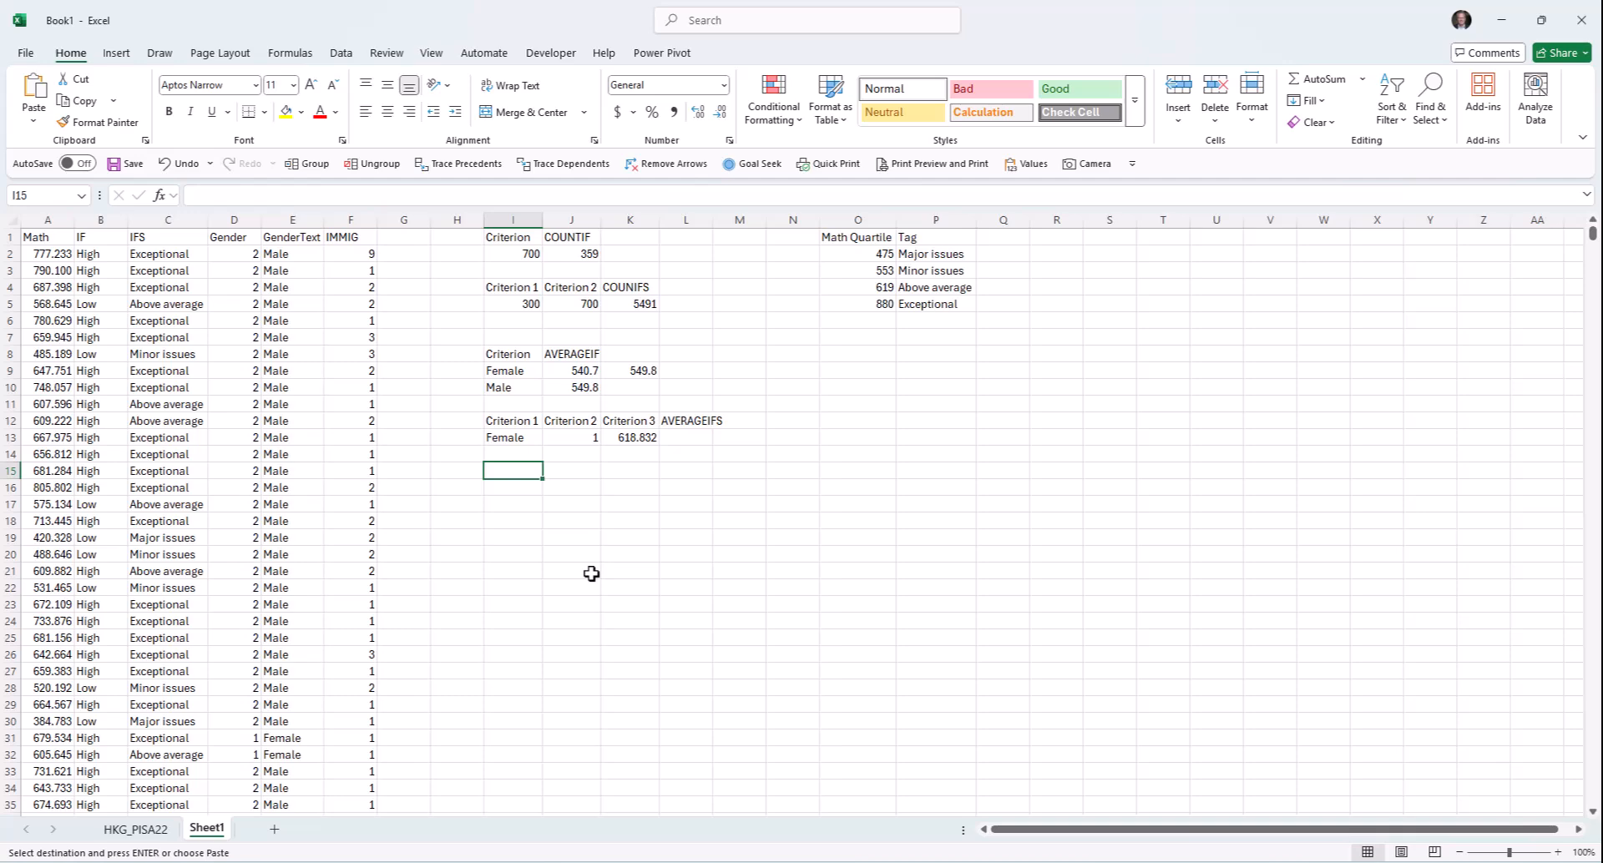
{"action": "left_click", "coordinate": [623, 435]}
{"action": "type", "text": "=O4"}
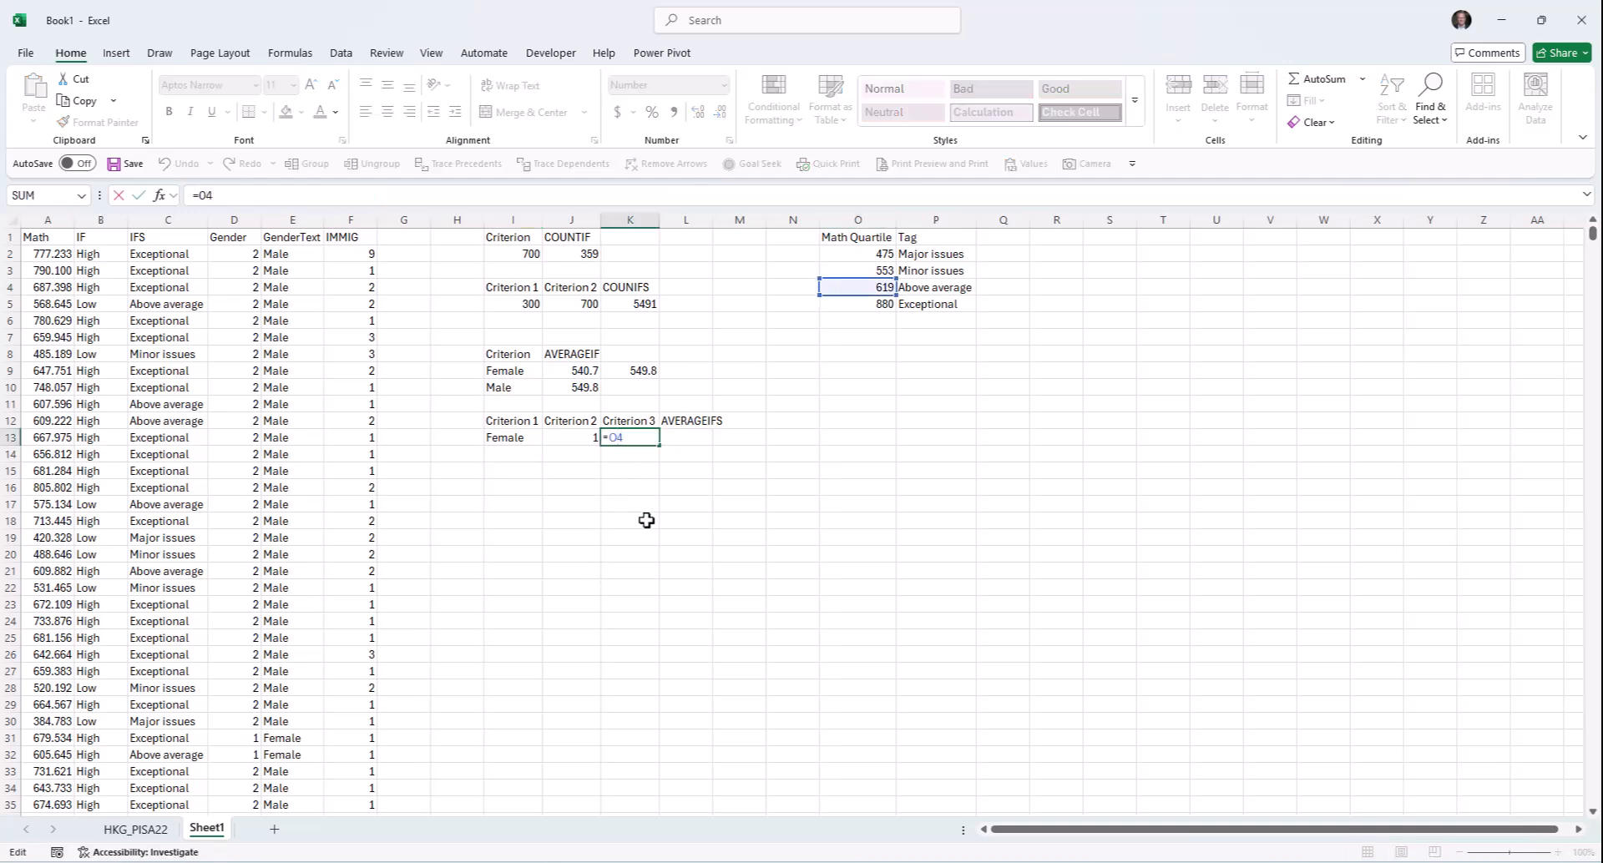
{"action": "key", "text": "Return"}
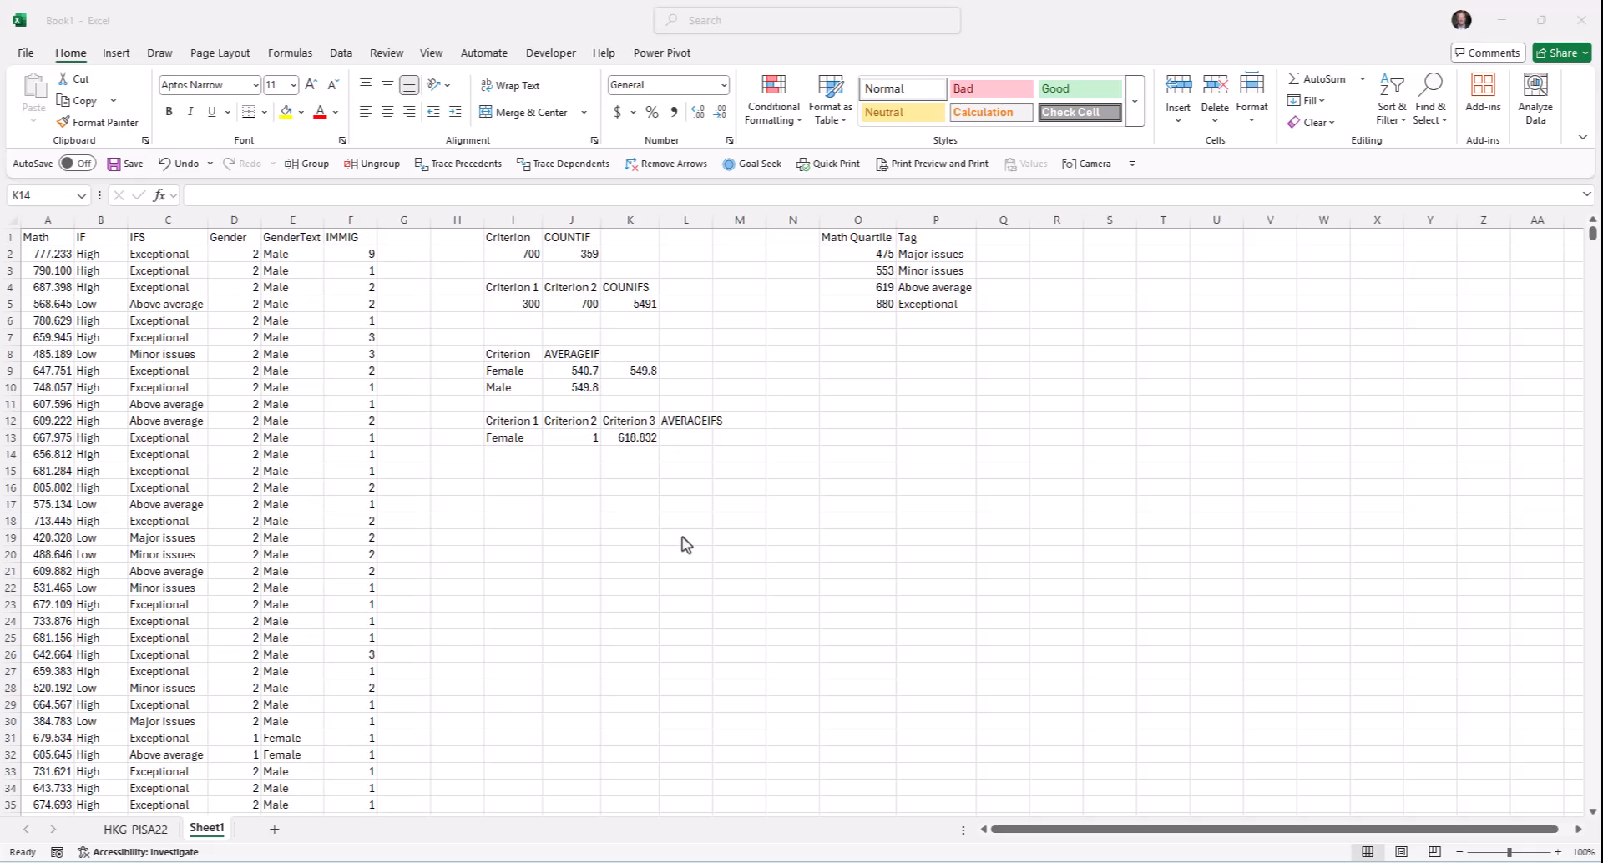
{"action": "left_click", "coordinate": [637, 435]}
{"action": "double_click", "coordinate": [632, 437]}
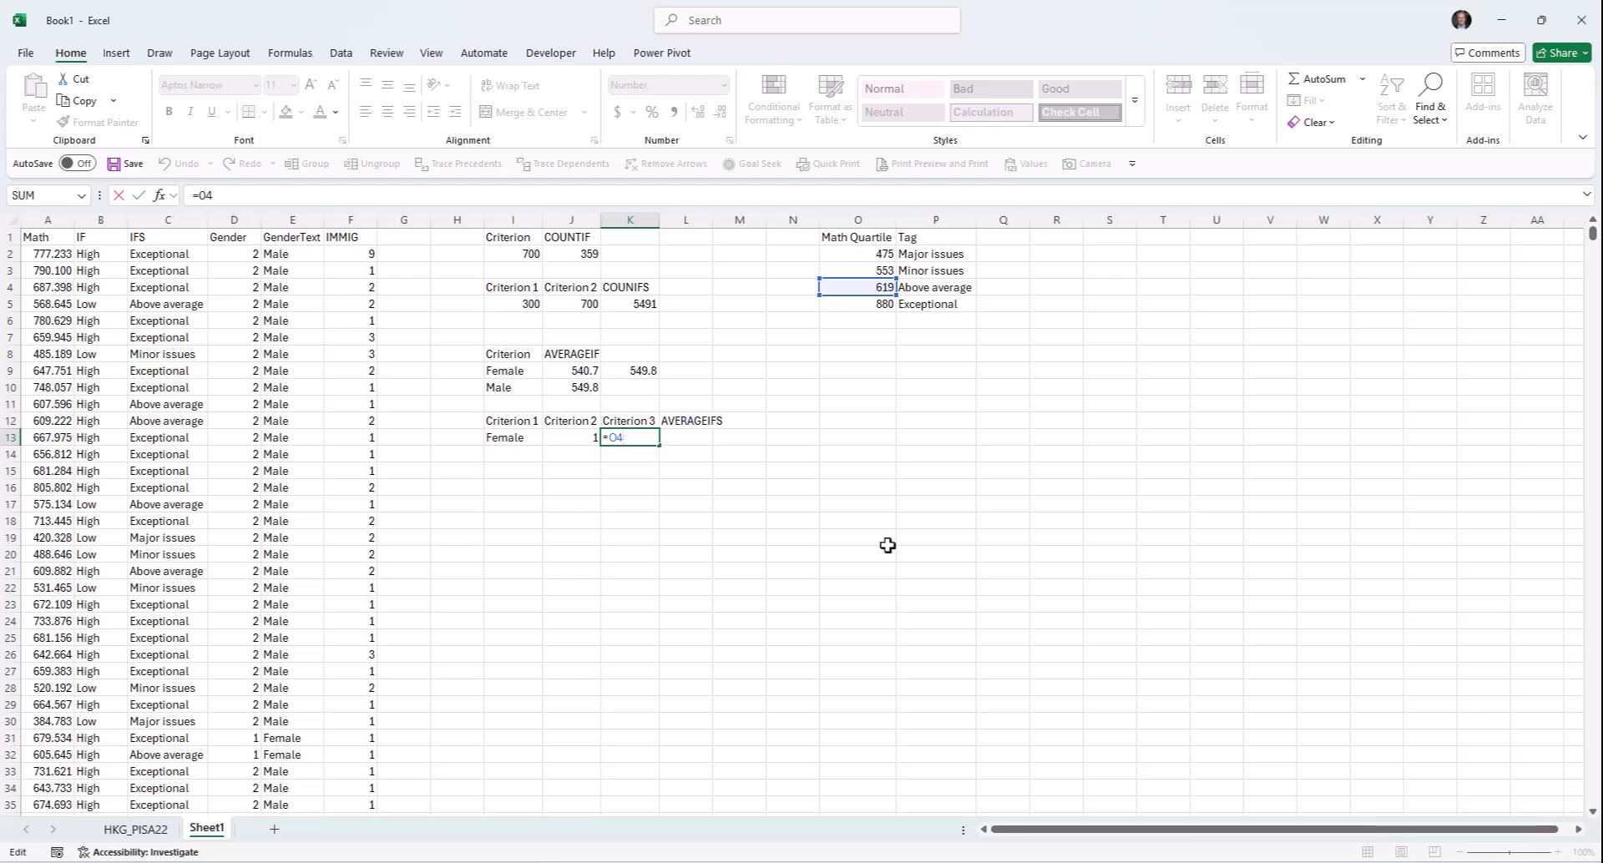
{"action": "key", "text": "Return"}
- Start an AVERAGEIFS formula in L13 with the Math scores A2:A5908 as the average range
{"action": "left_click", "coordinate": [684, 440]}
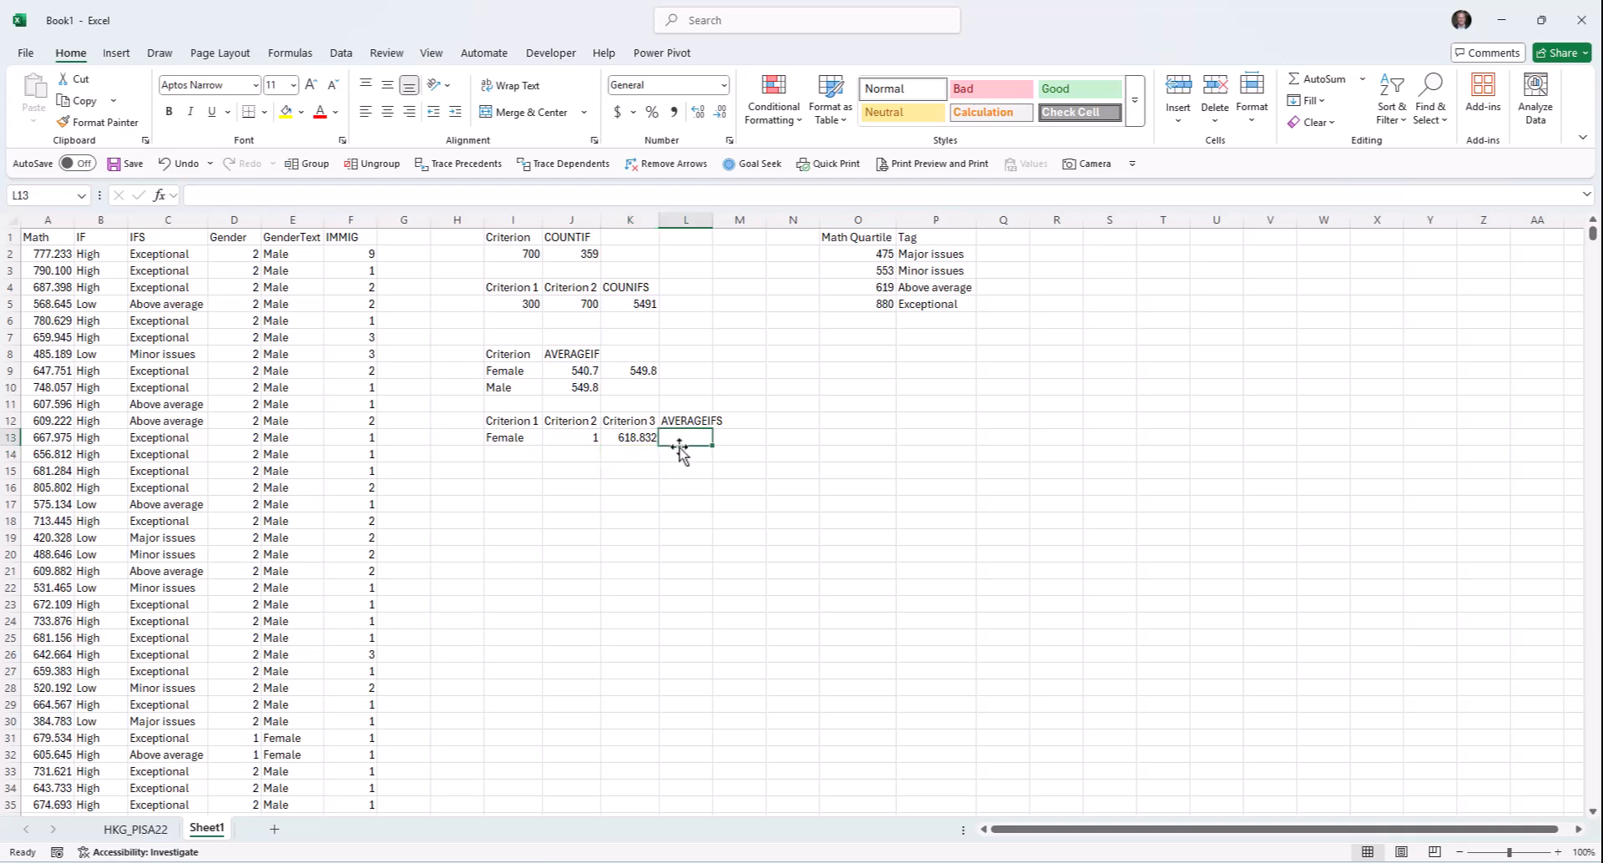
{"action": "type", "text": "=av"}
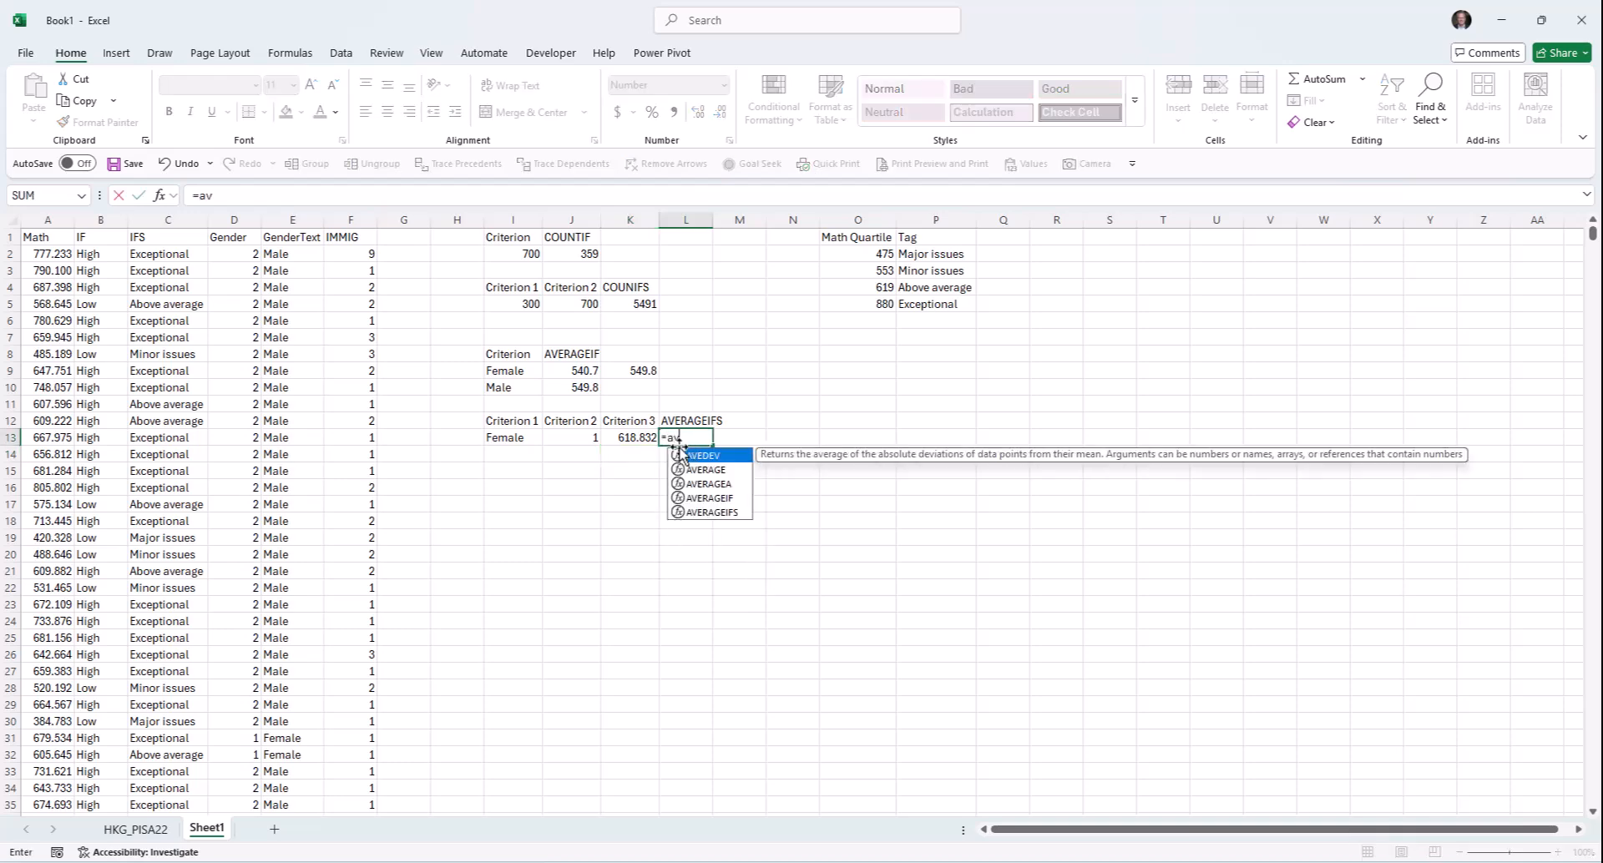
{"action": "type", "text": "erageifs("}
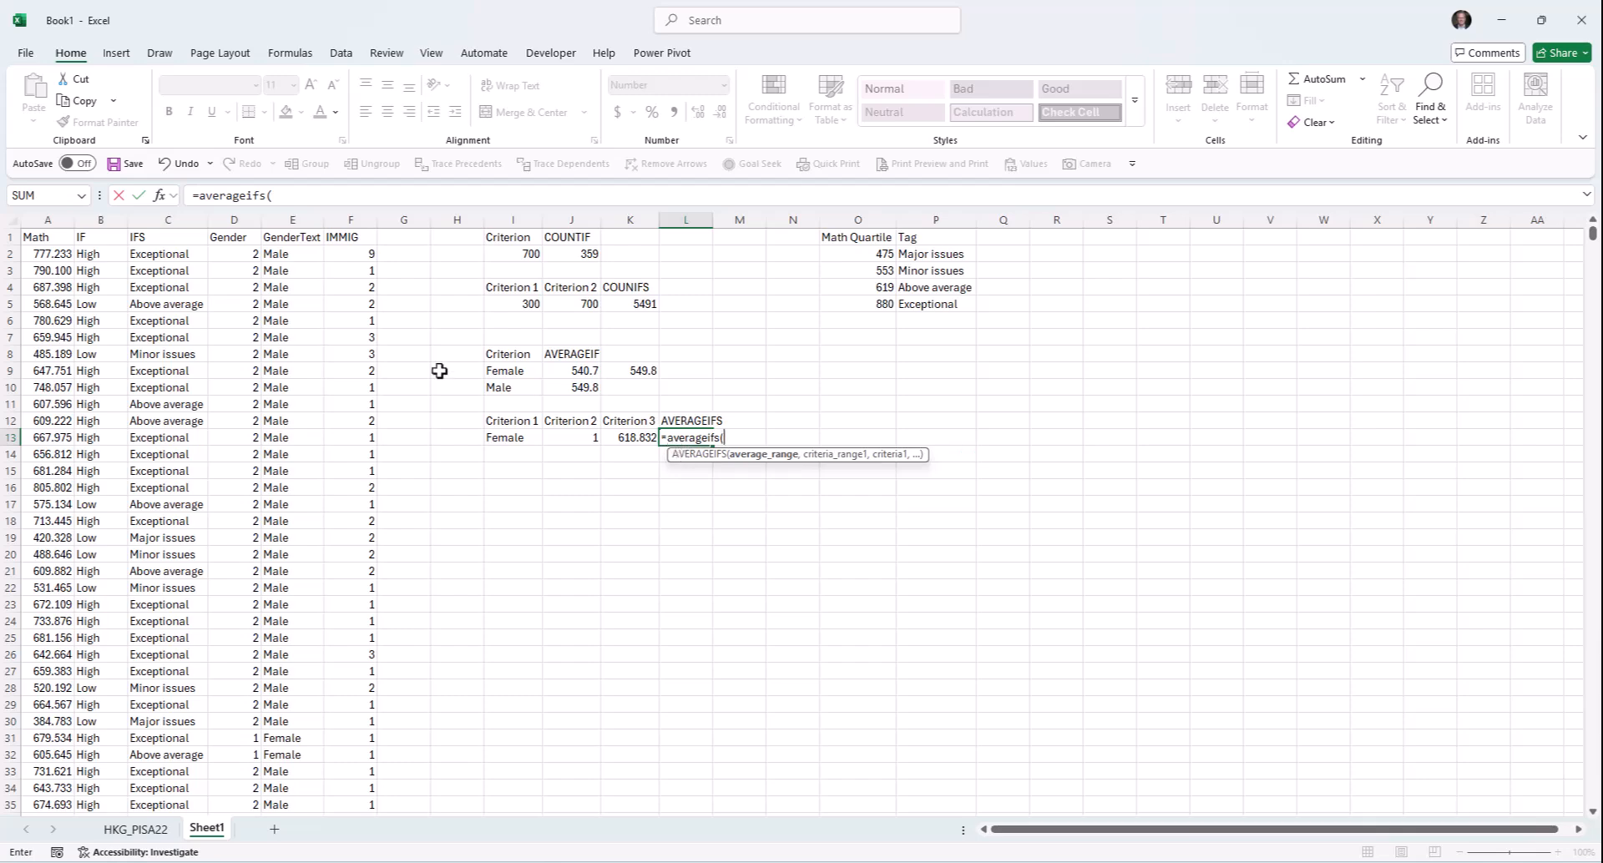
{"action": "left_click", "coordinate": [43, 254]}
{"action": "key", "text": "ctrl+shift+Down"}
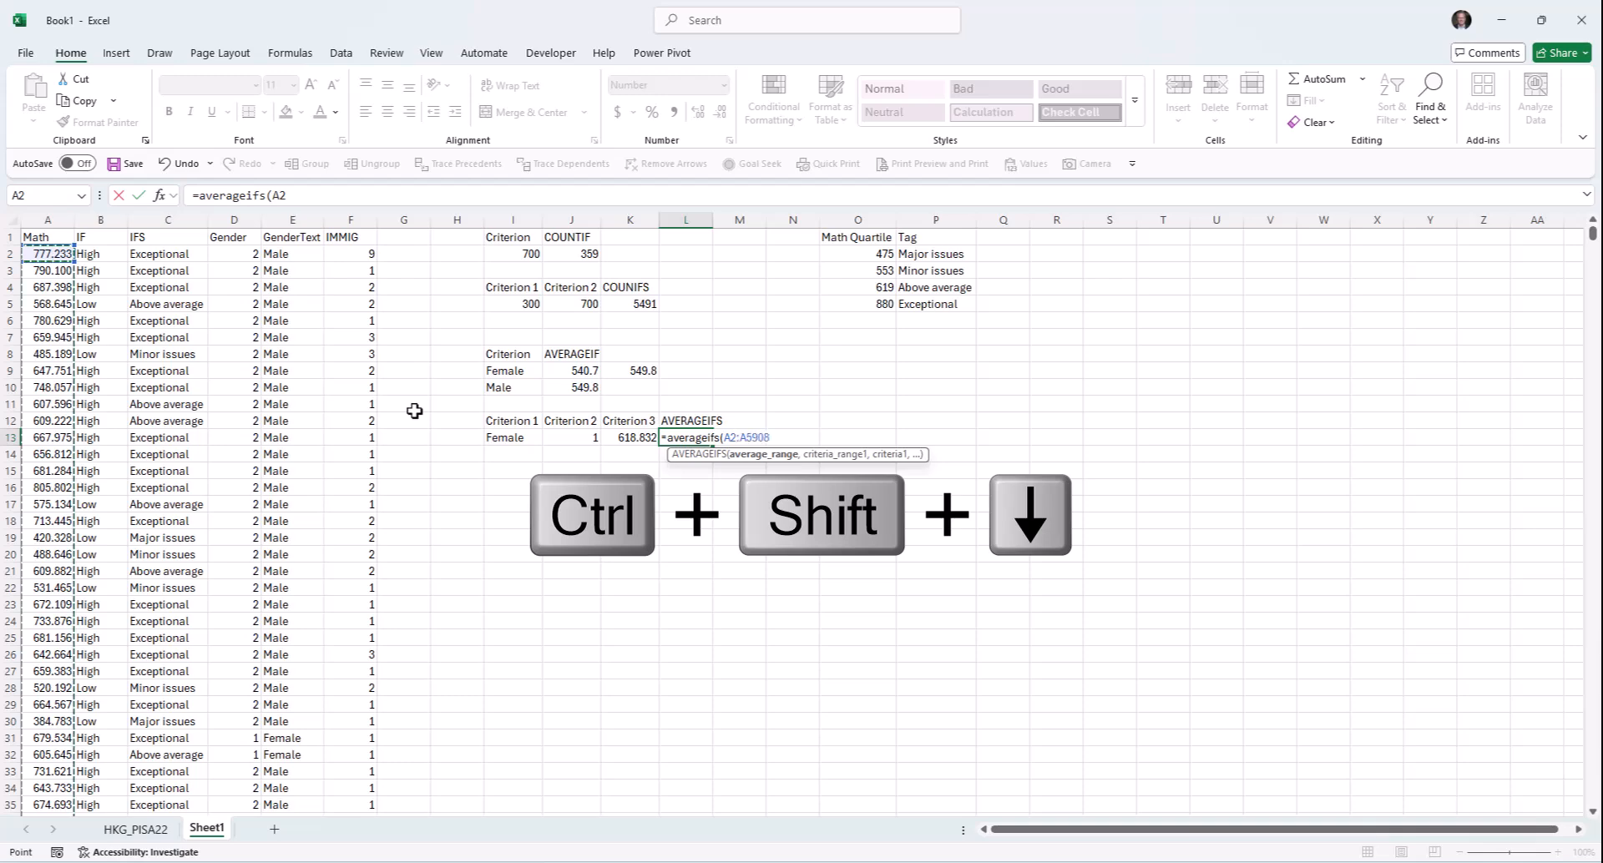
{"action": "type", "text": ","}
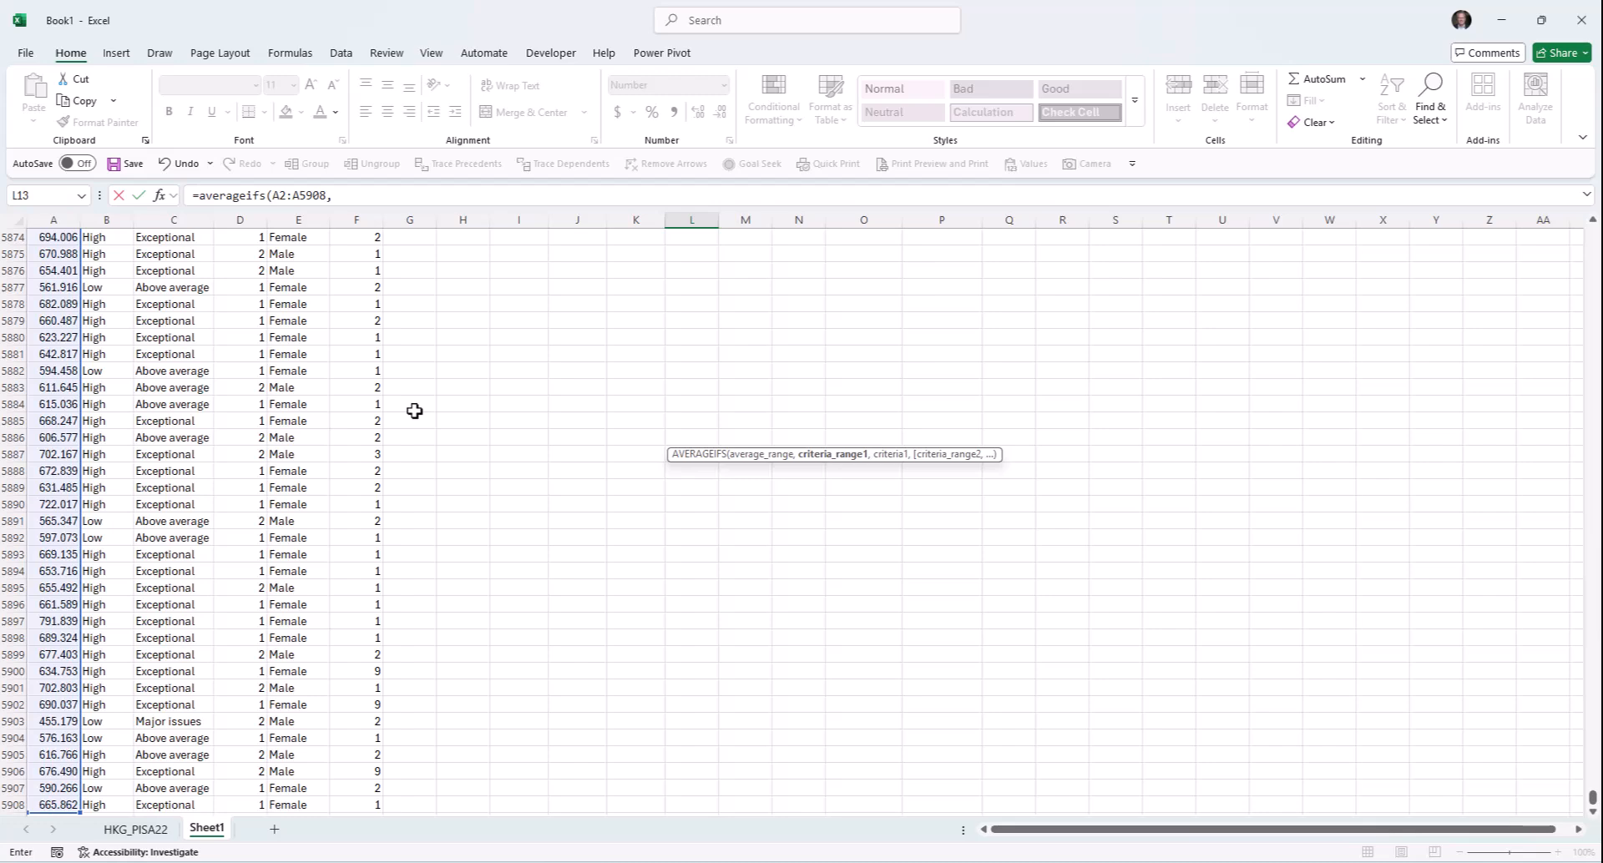
- Add the GenderText range E2:E5908 with criterion I13 as the first condition of the AVERAGEIFS formula
{"action": "key", "text": "ctrl+BackSpace"}
{"action": "left_click", "coordinate": [293, 255]}
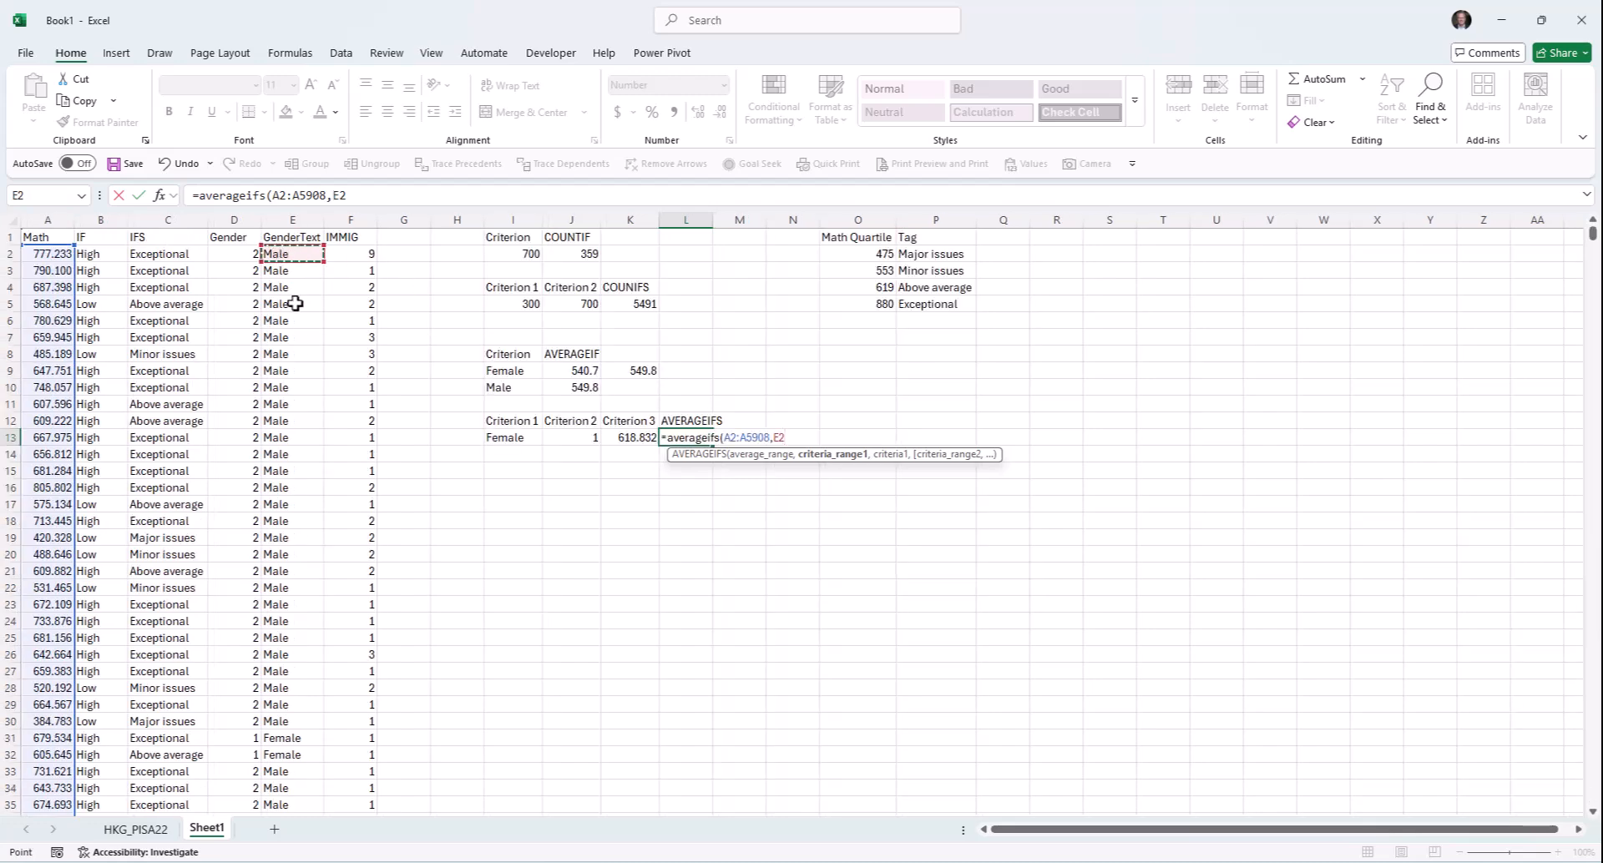
{"action": "key", "text": "ctrl+shift+Down"}
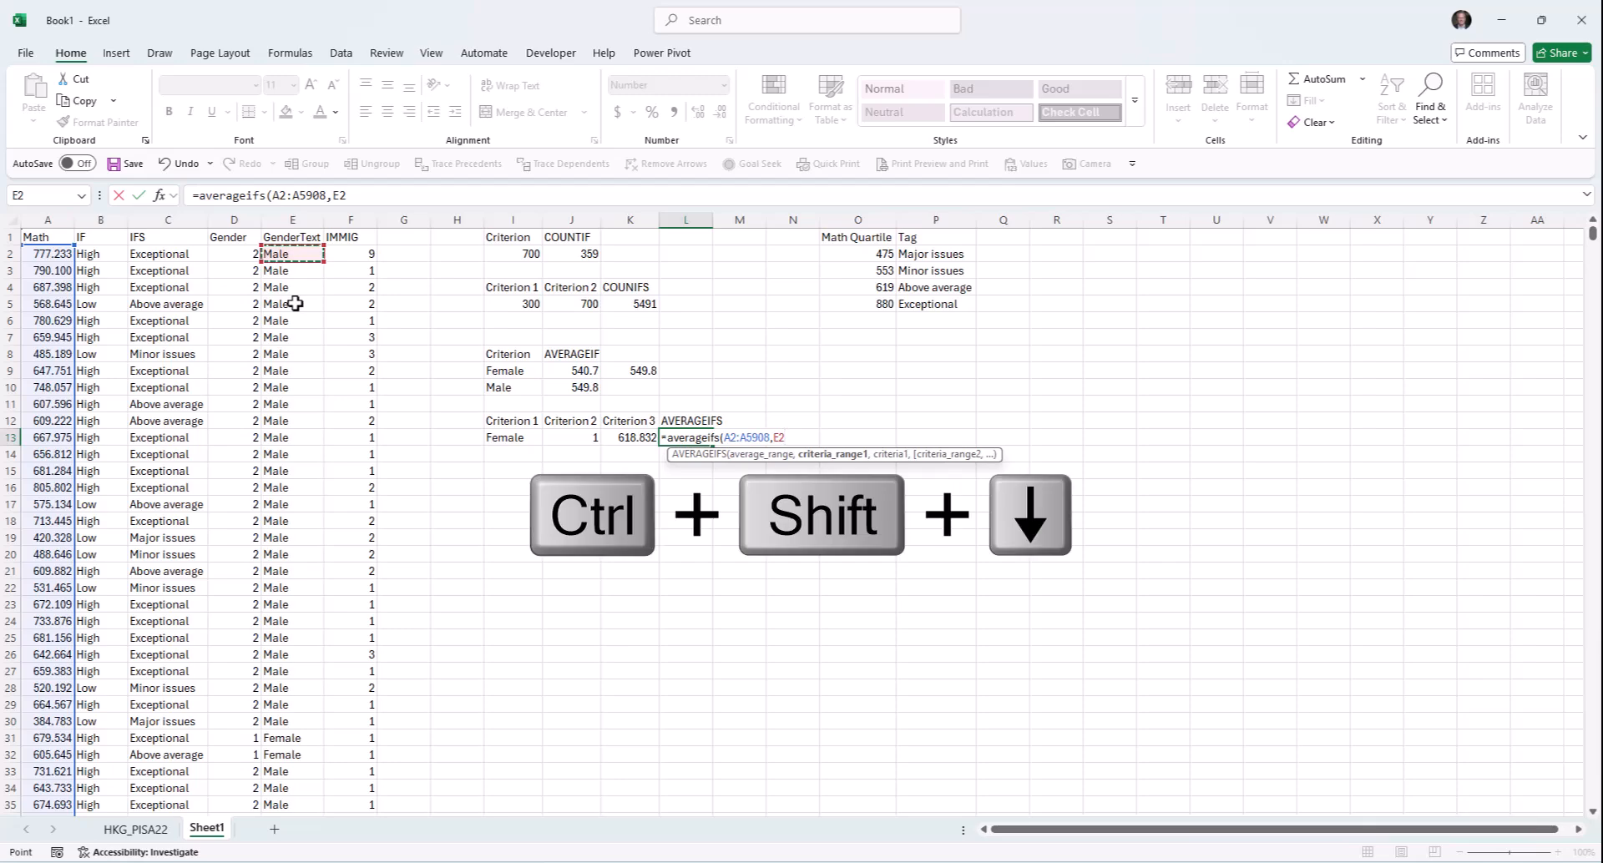
{"action": "type", "text": ","}
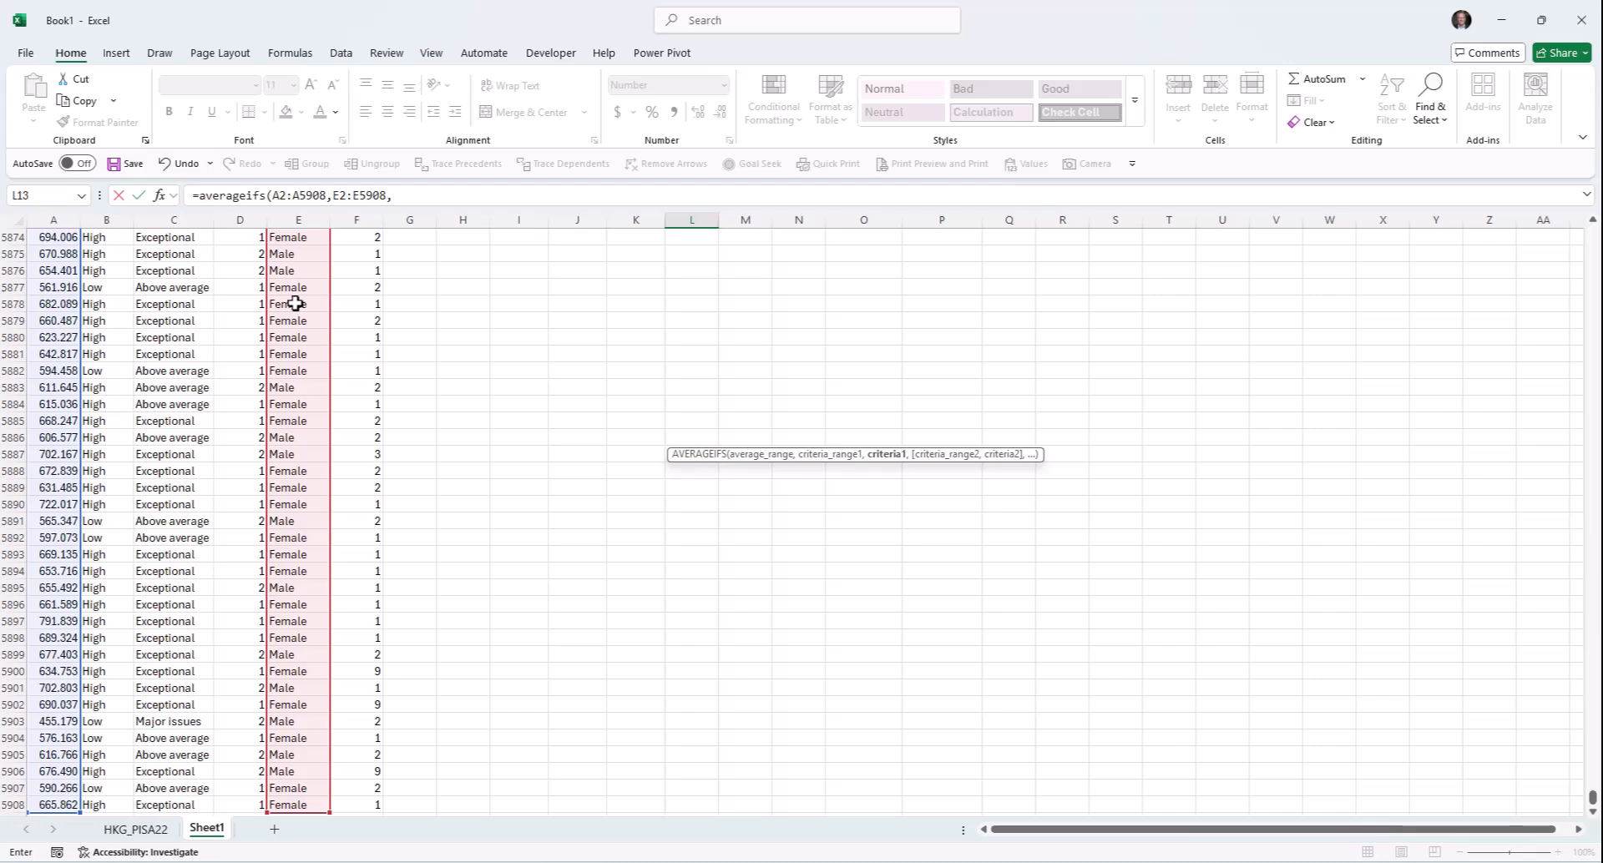
{"action": "key", "text": "Left"}
{"action": "key", "text": "Left"}
{"action": "key", "text": "Left"}
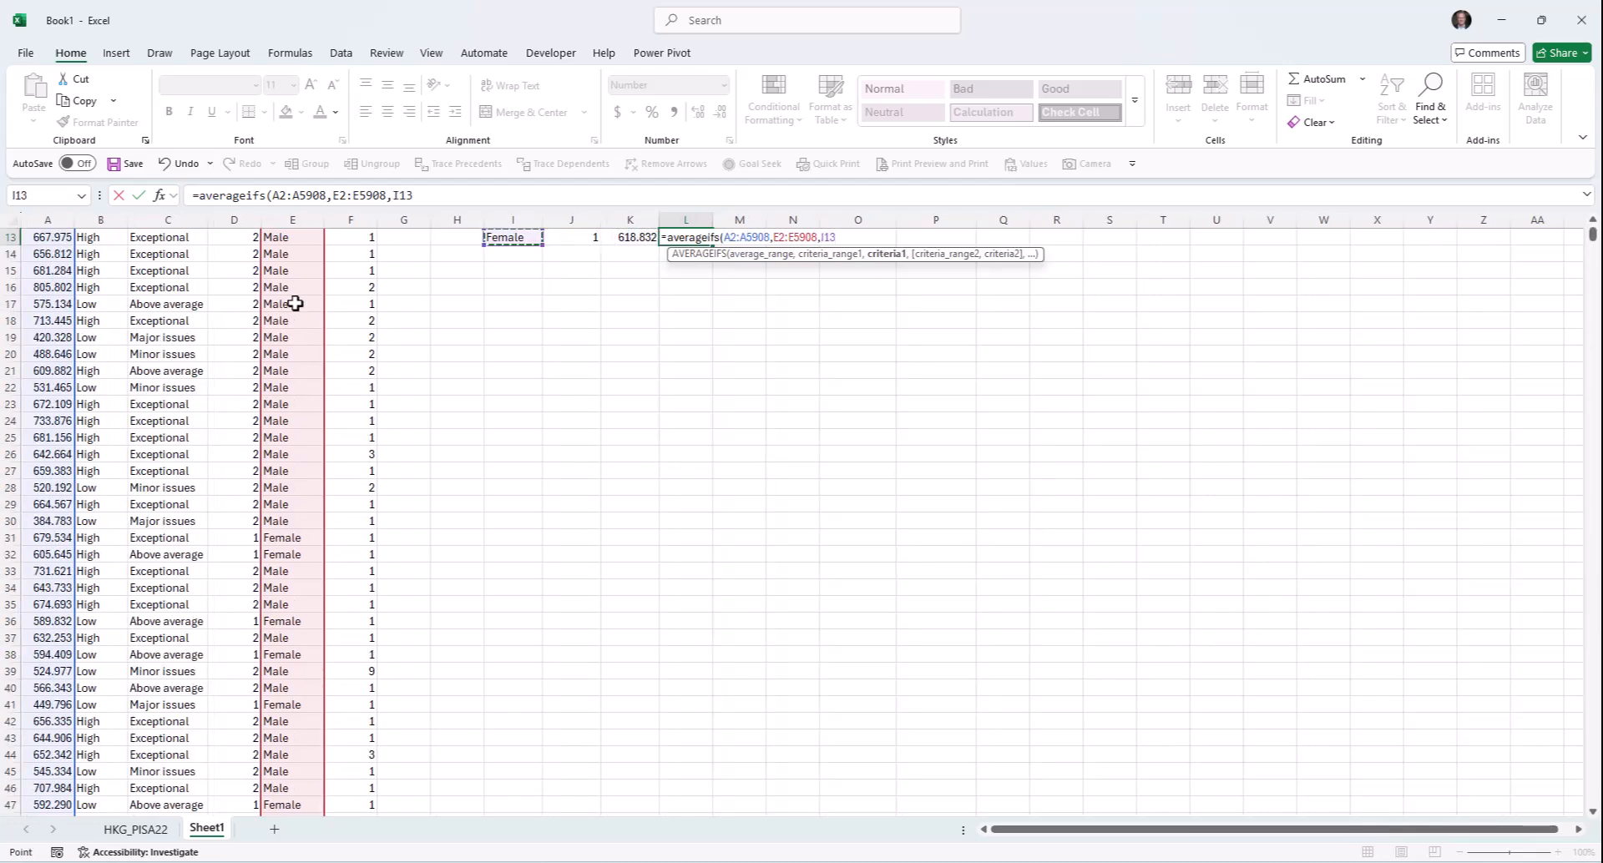
{"action": "type", "text": ","}
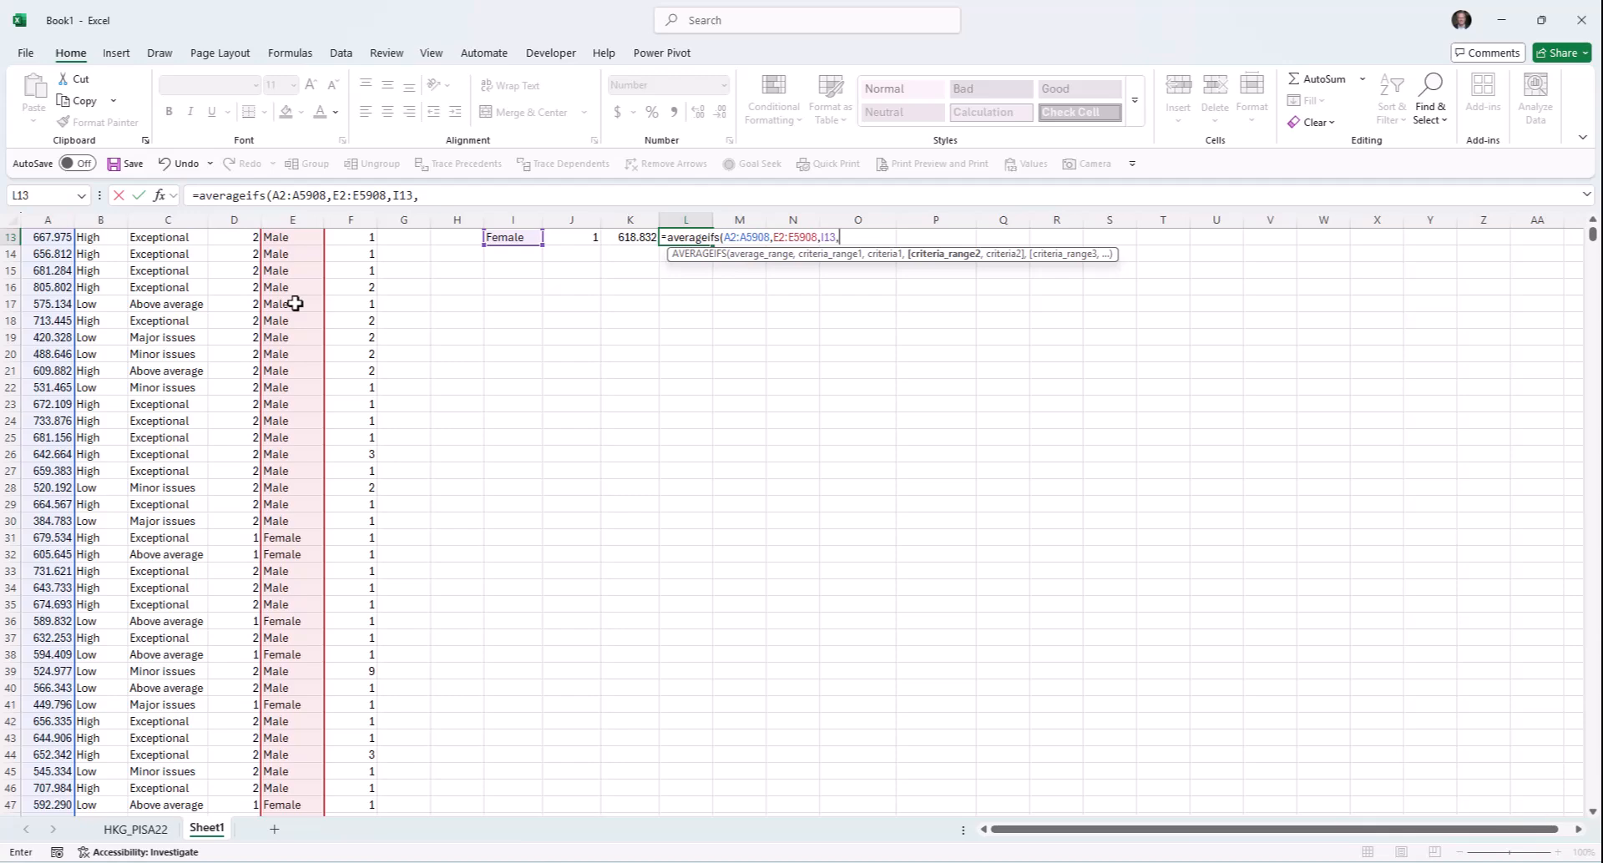
- Add the IMMIG range F2:F5908 with criterion J13 as the second condition of the AVERAGEIFS formula
{"action": "scroll", "coordinate": [296, 304], "scroll_direction": "up", "scroll_amount": 4}
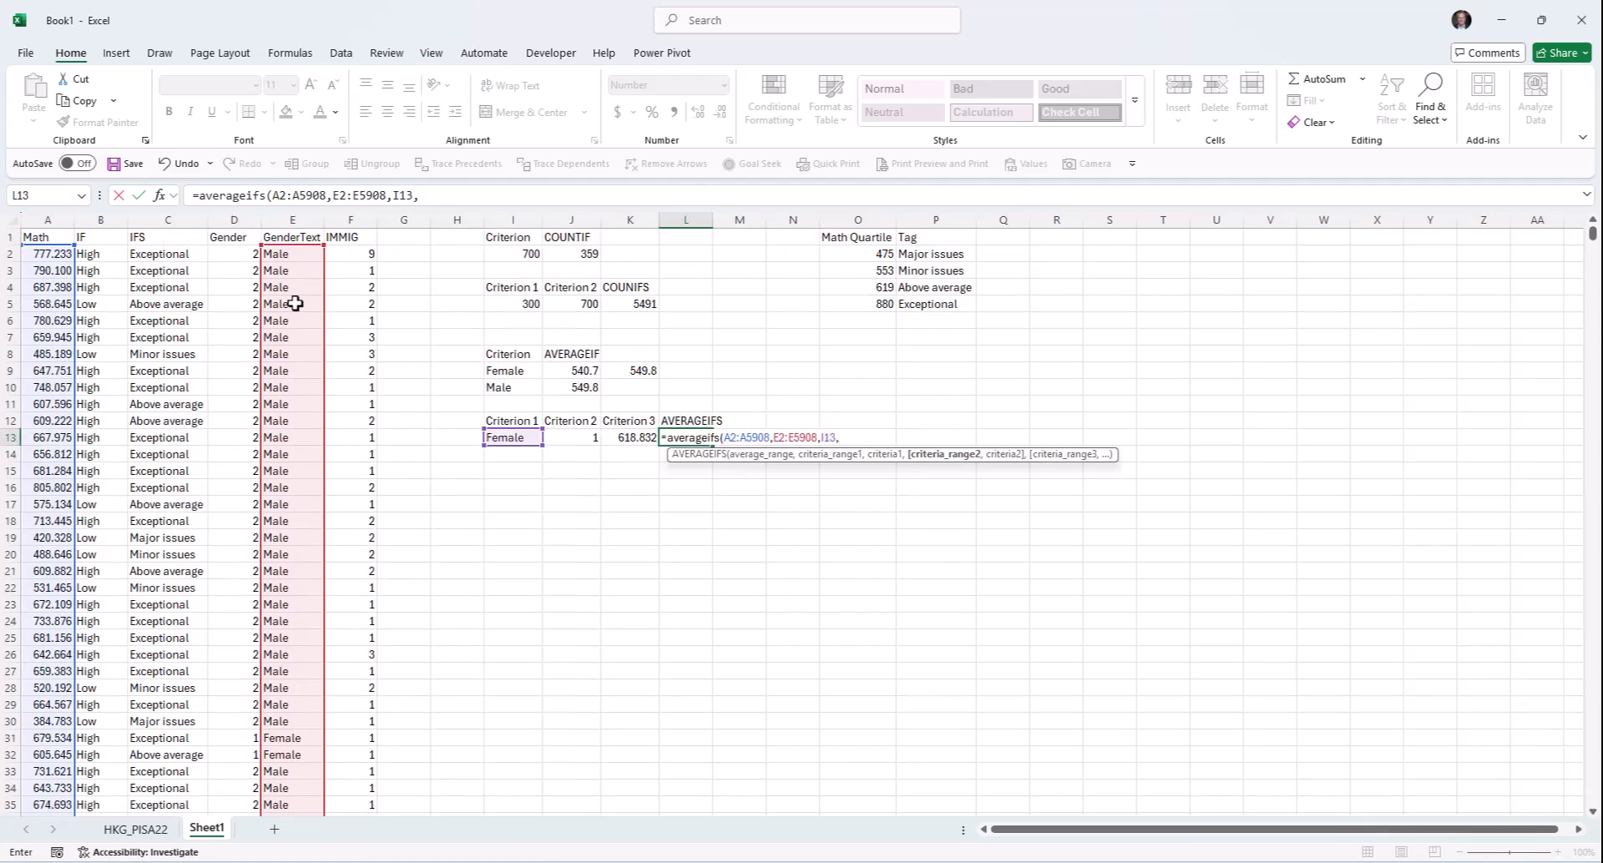
{"action": "left_click", "coordinate": [344, 253]}
{"action": "key", "text": "ctrl+shift+Down"}
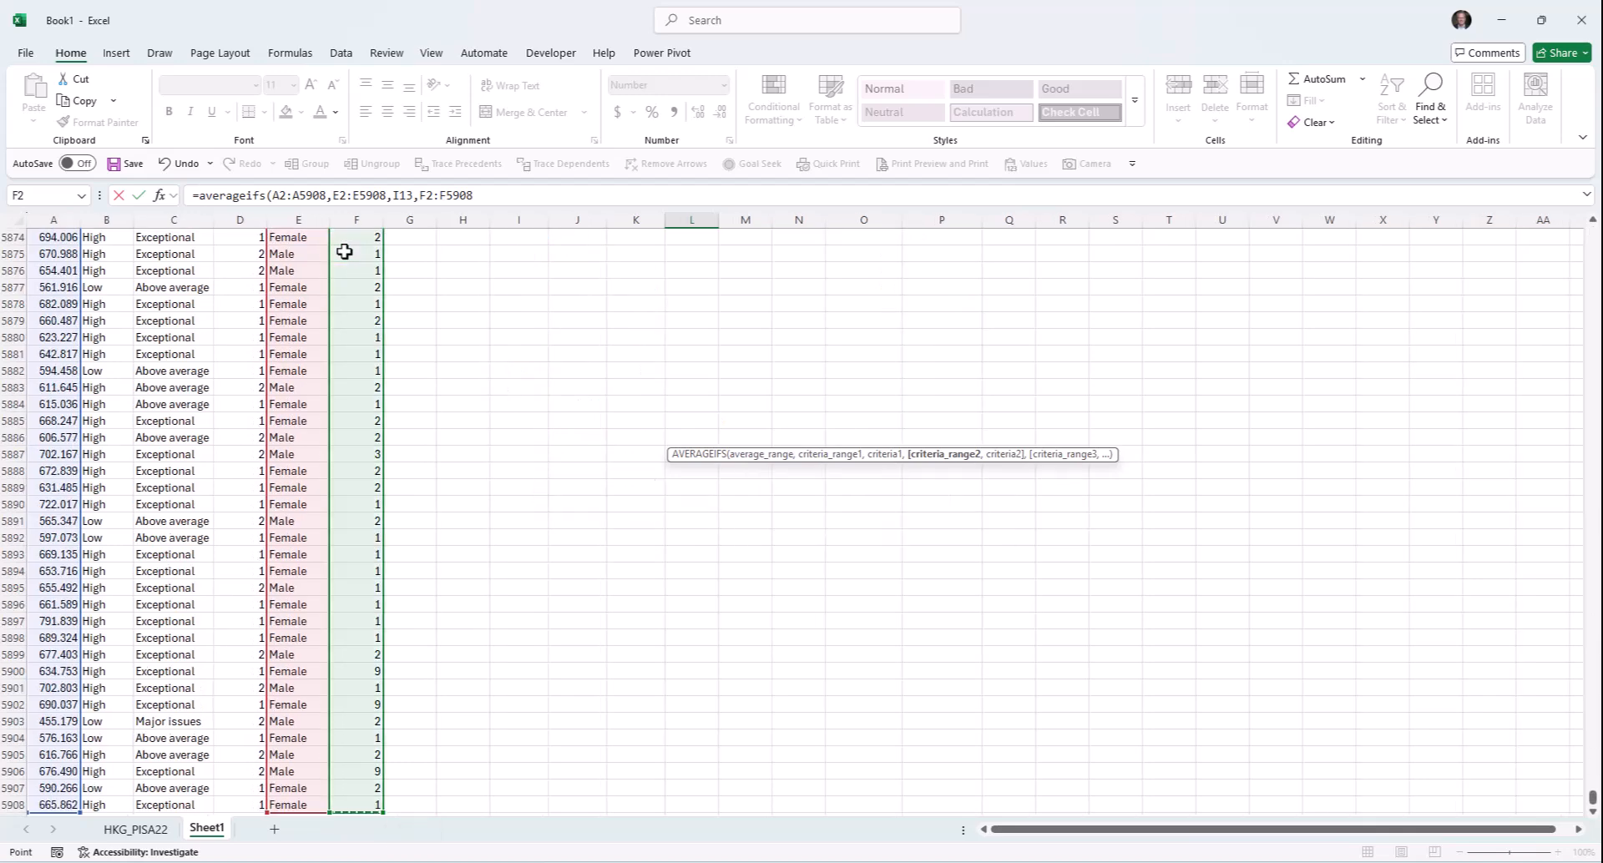
{"action": "type", "text": ","}
{"action": "key", "text": "Left"}
{"action": "key", "text": "Left"}
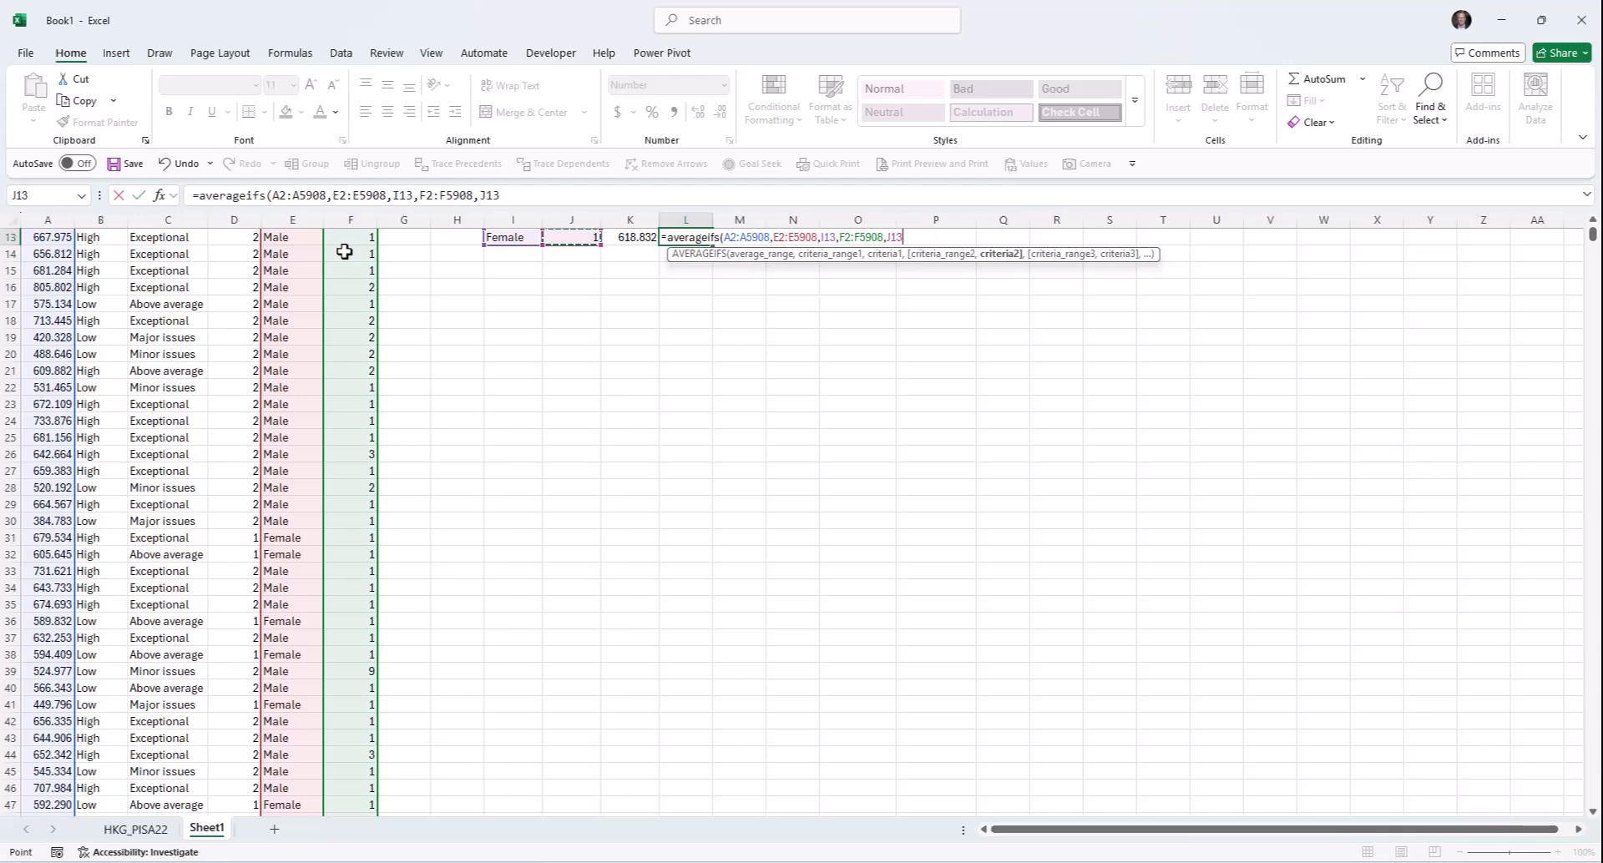
{"action": "type", "text": ","}
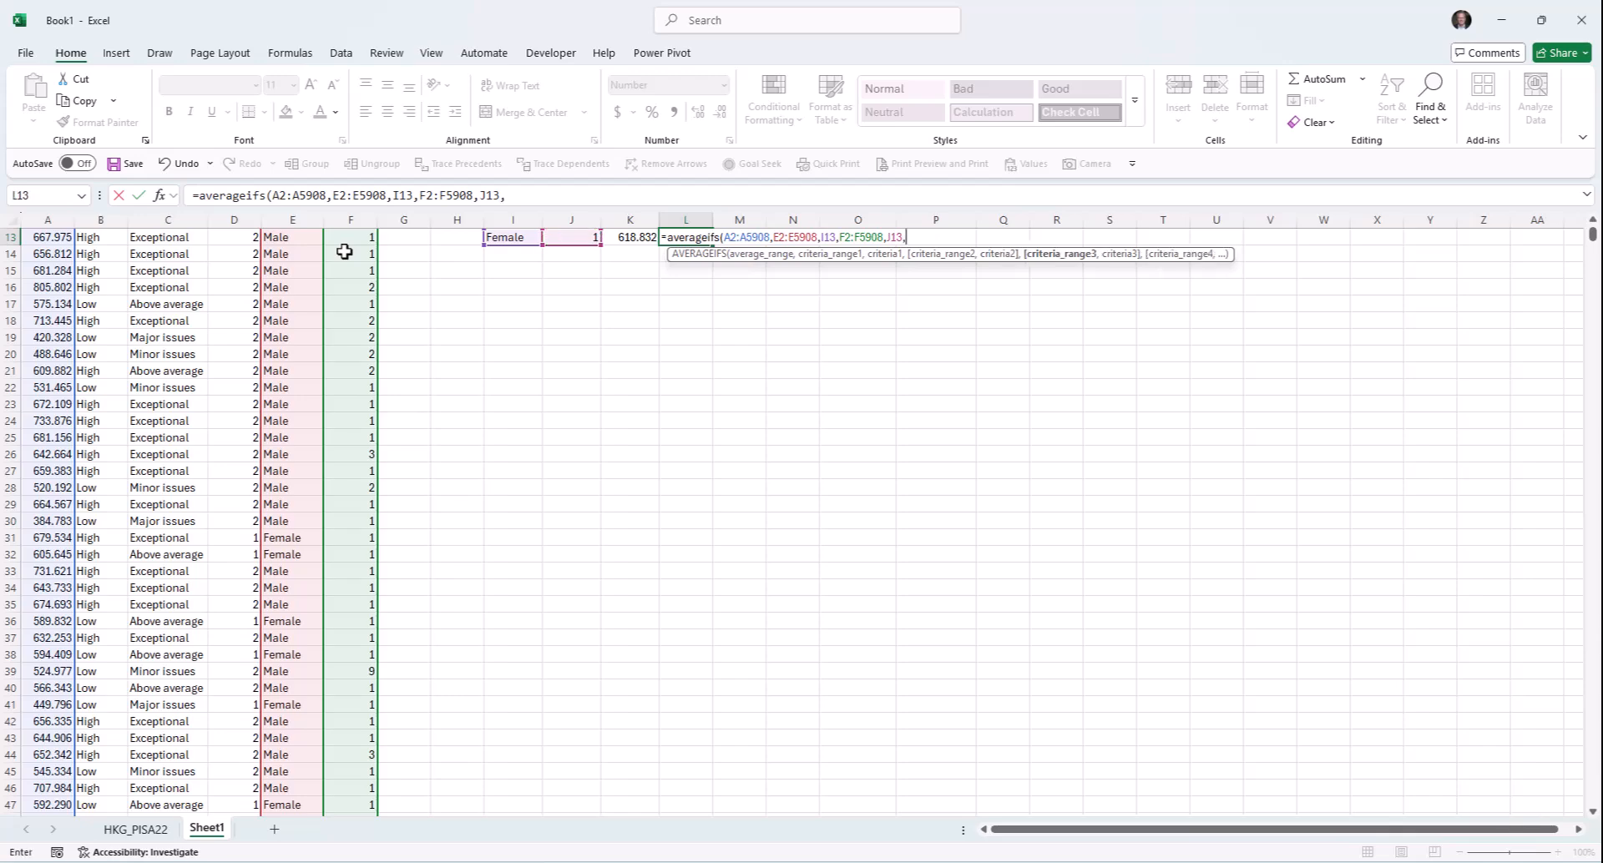
- Add A2:A5908 with the criterion ">="&K13 as the third condition and complete the AVERAGEIFS formula in L13
{"action": "scroll", "coordinate": [344, 252], "scroll_direction": "up", "scroll_amount": 4}
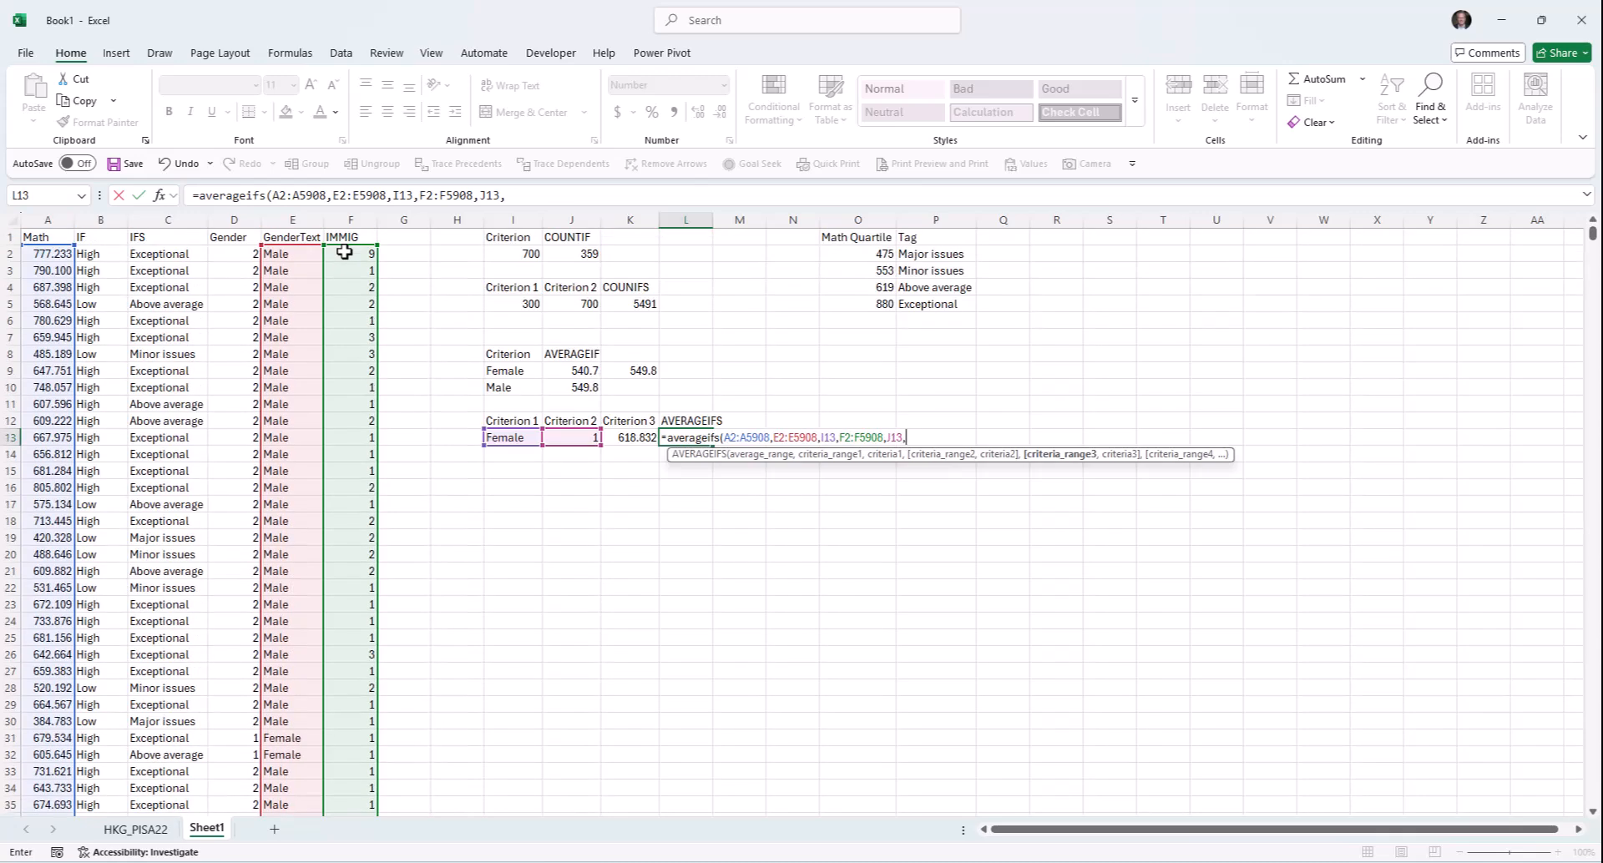
{"action": "left_click", "coordinate": [53, 254]}
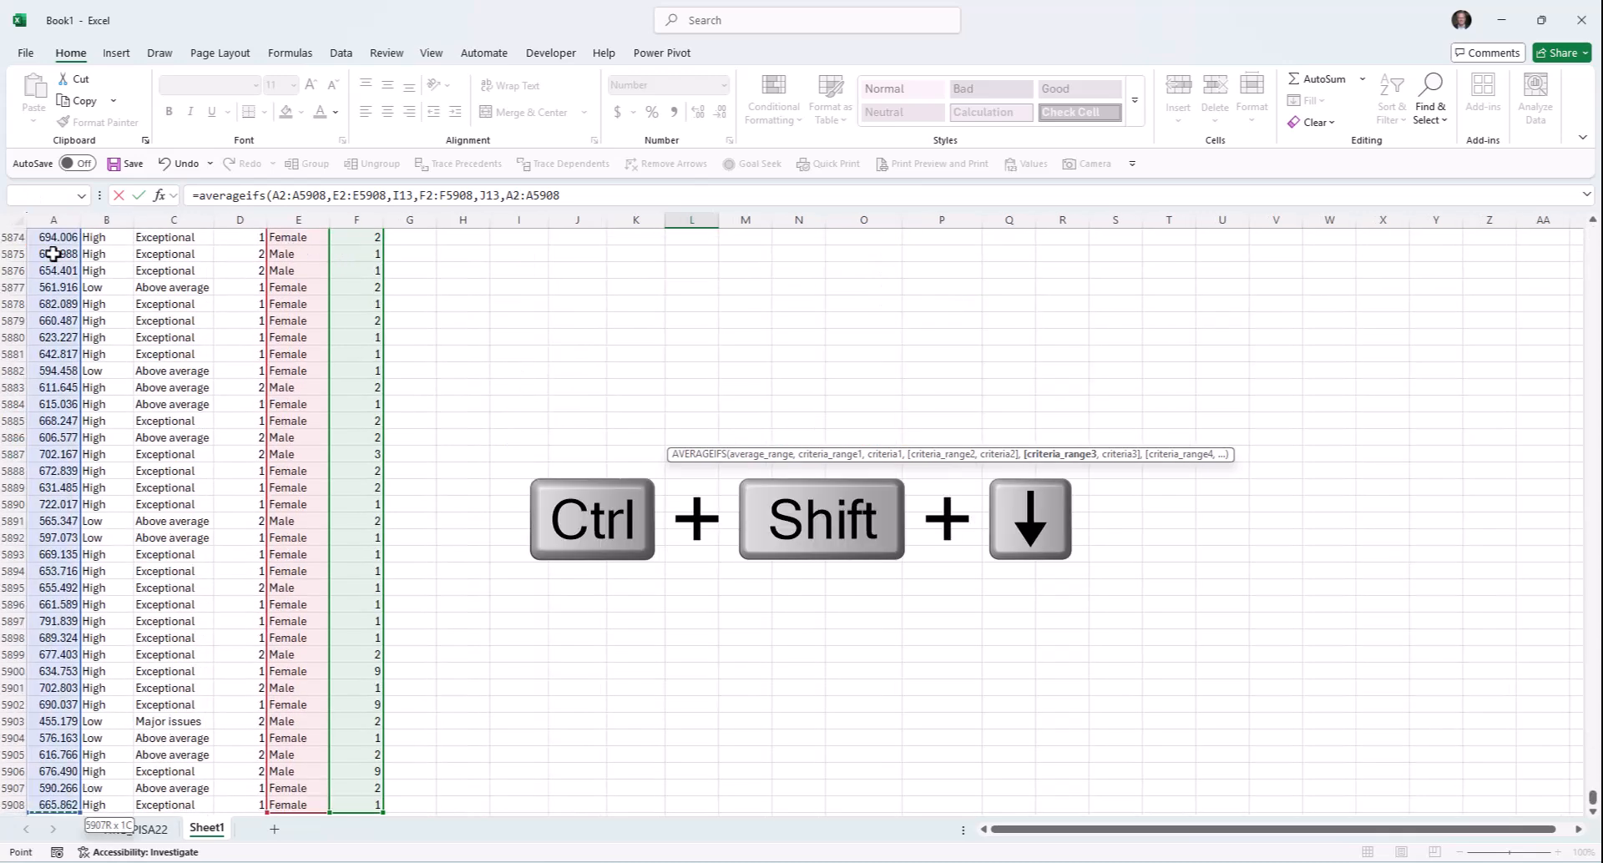
{"action": "key", "text": "ctrl+shift+Down"}
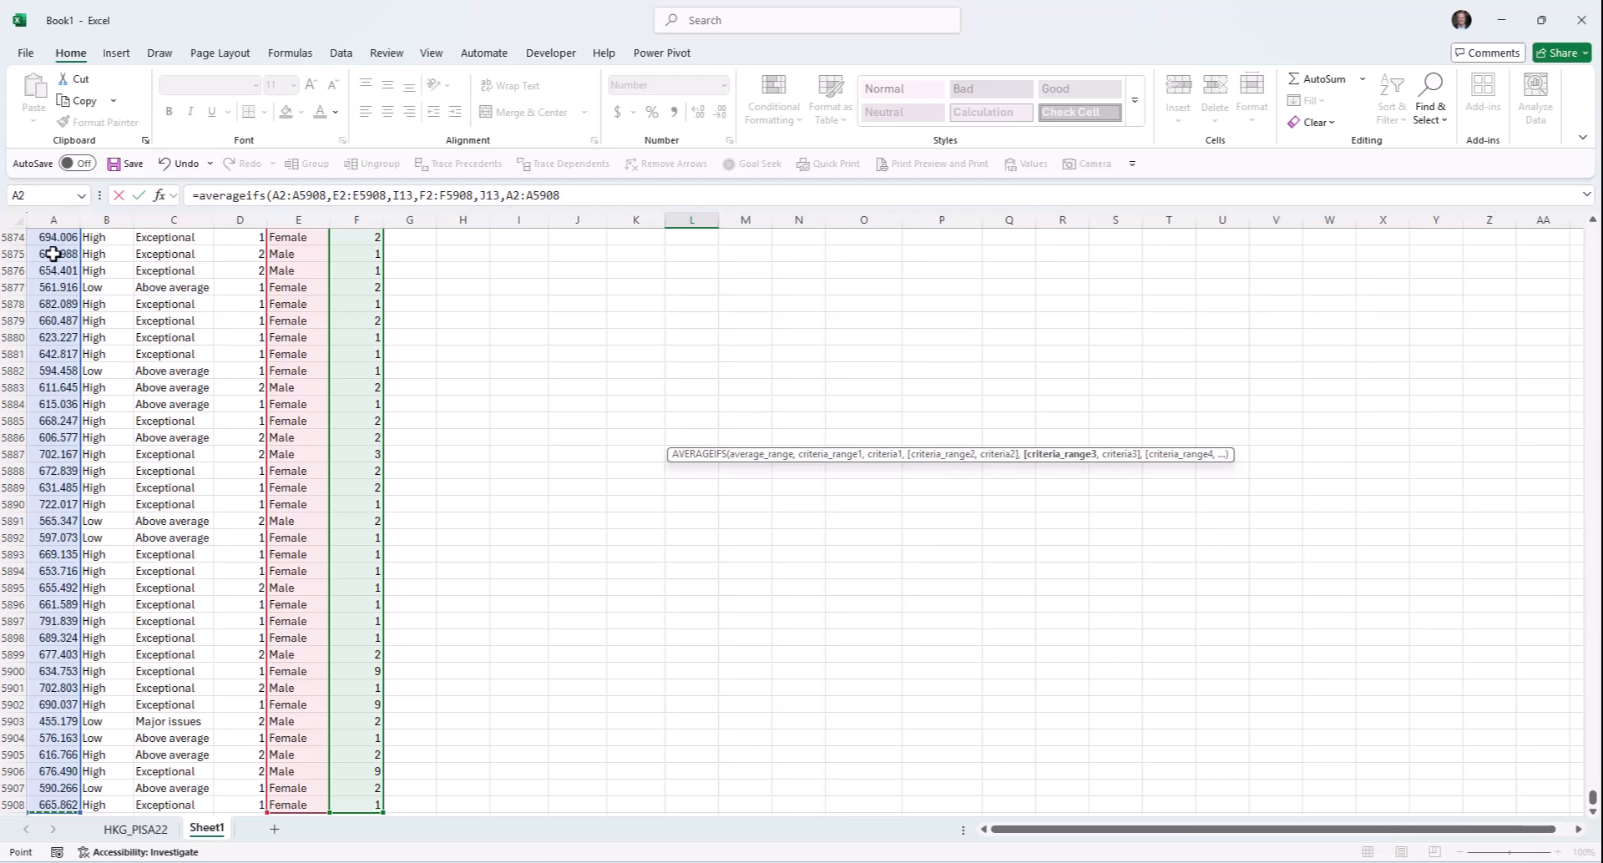
{"action": "type", "text": ","}
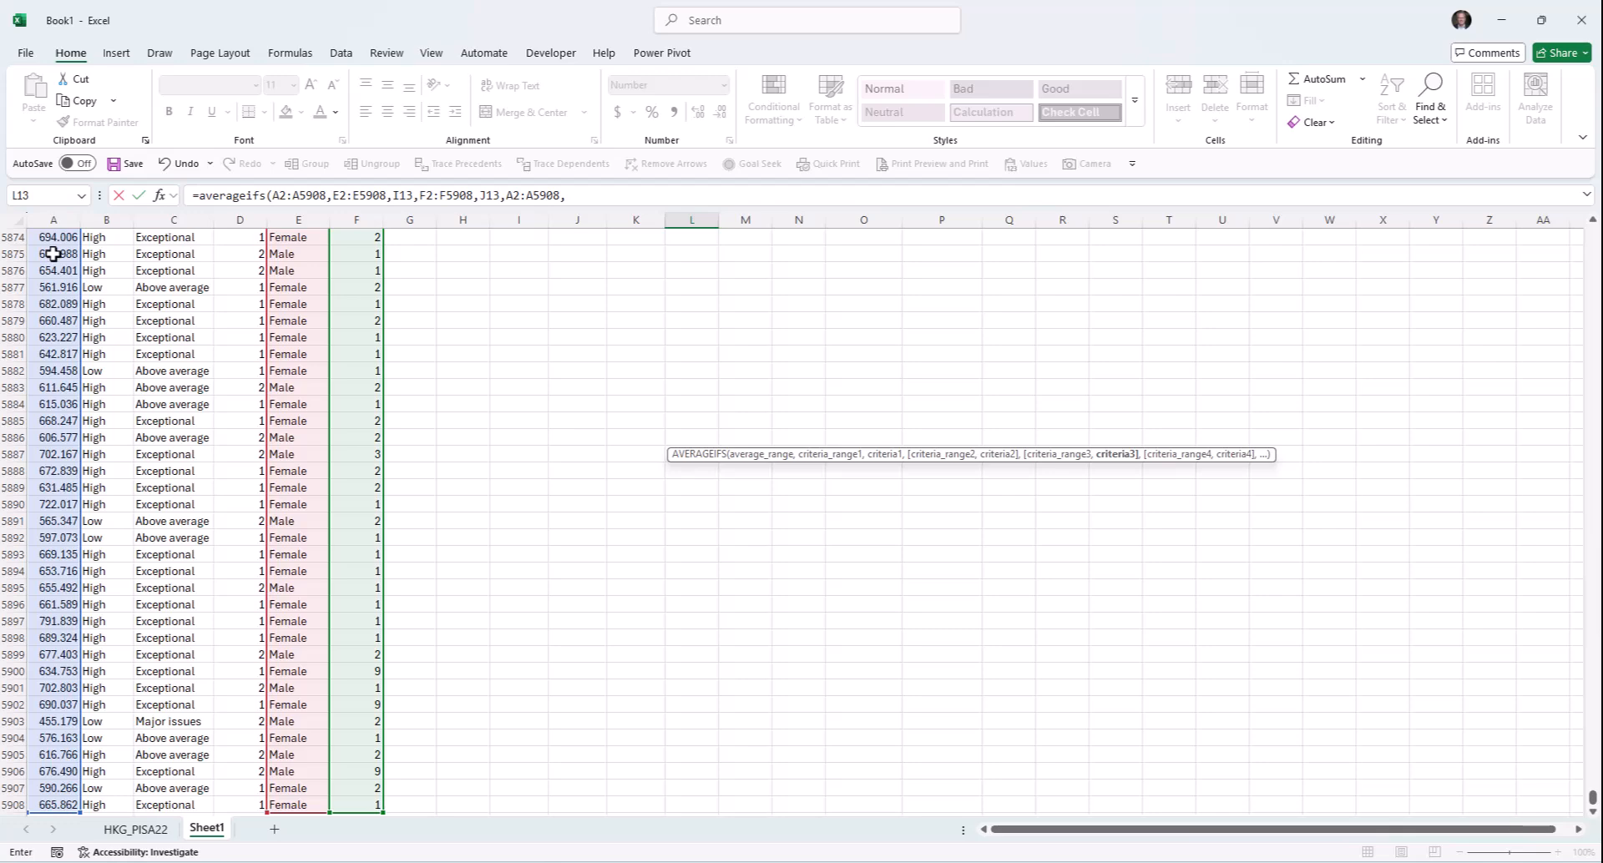
{"action": "type", "text": "\">=\""}
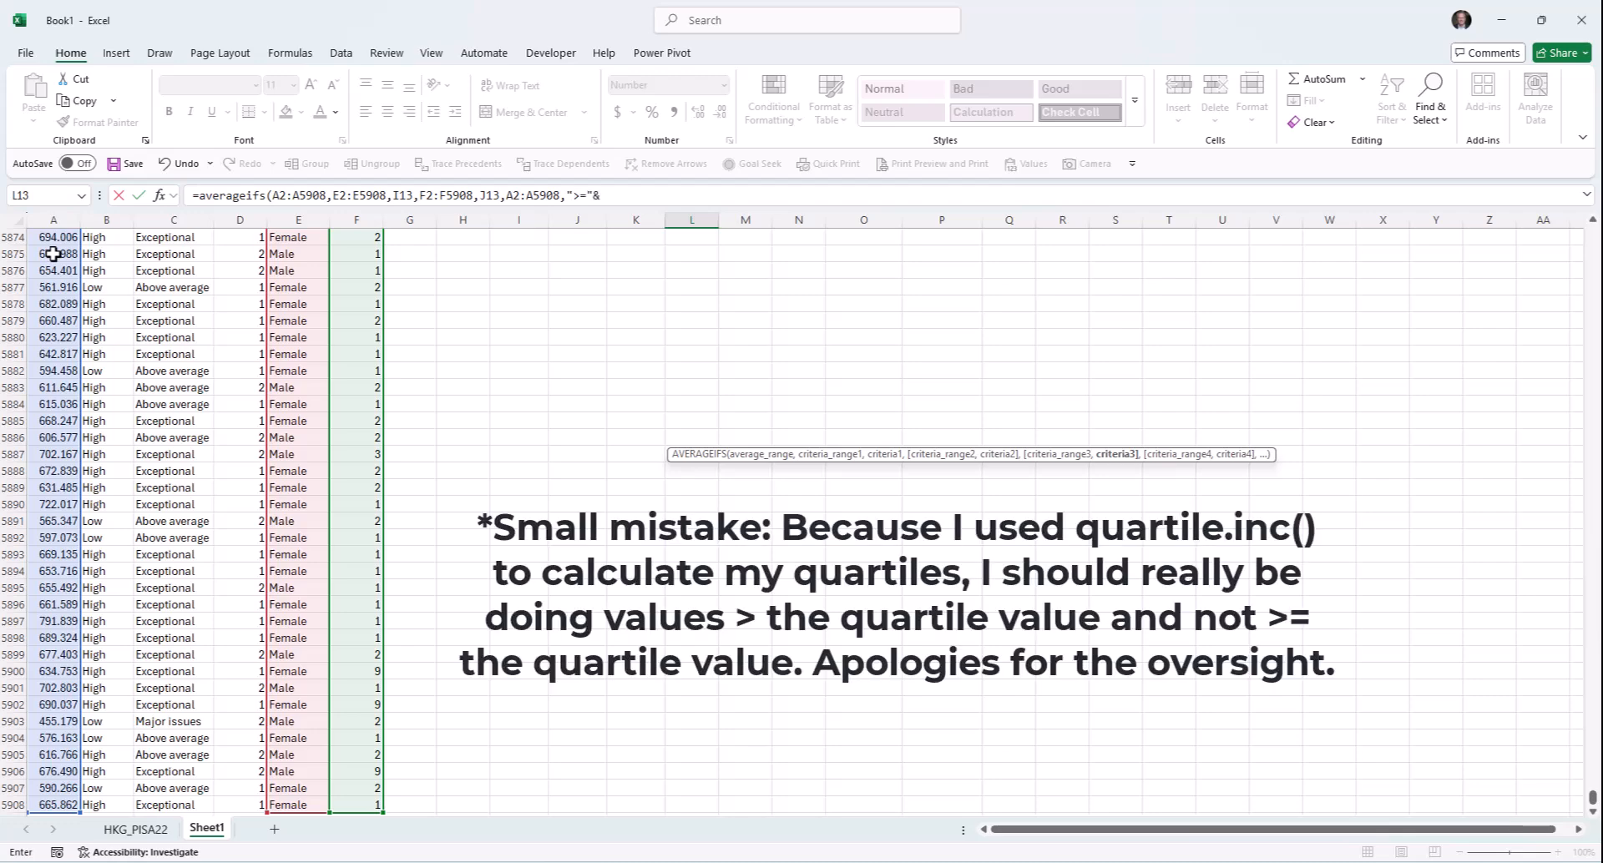
{"action": "type", "text": "&"}
{"action": "key", "text": "Left"}
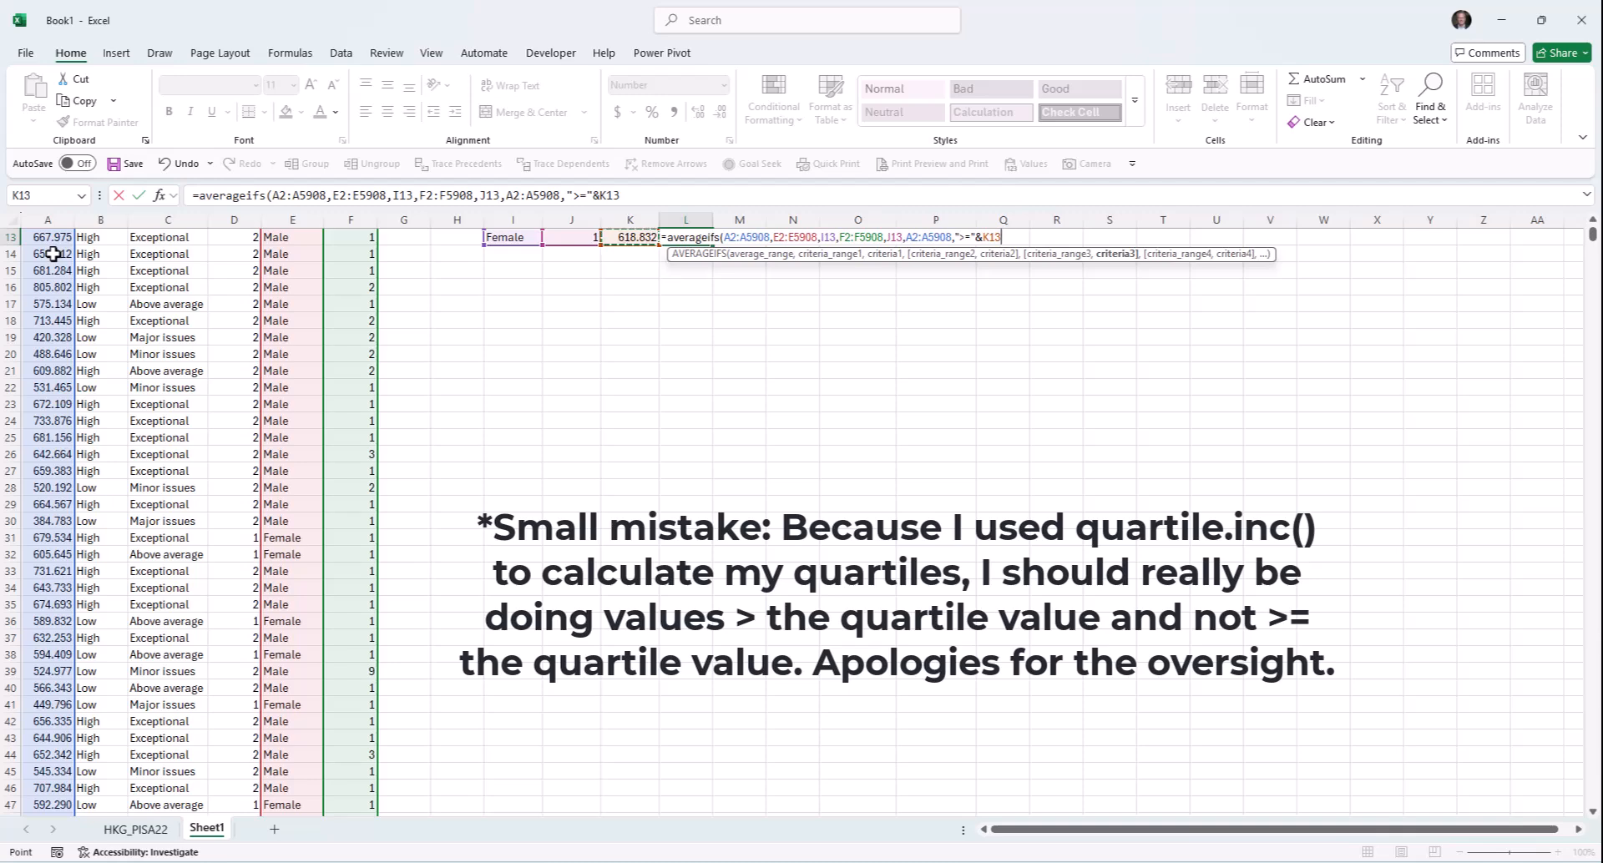
{"action": "type", "text": ")"}
{"action": "key", "text": "Return"}
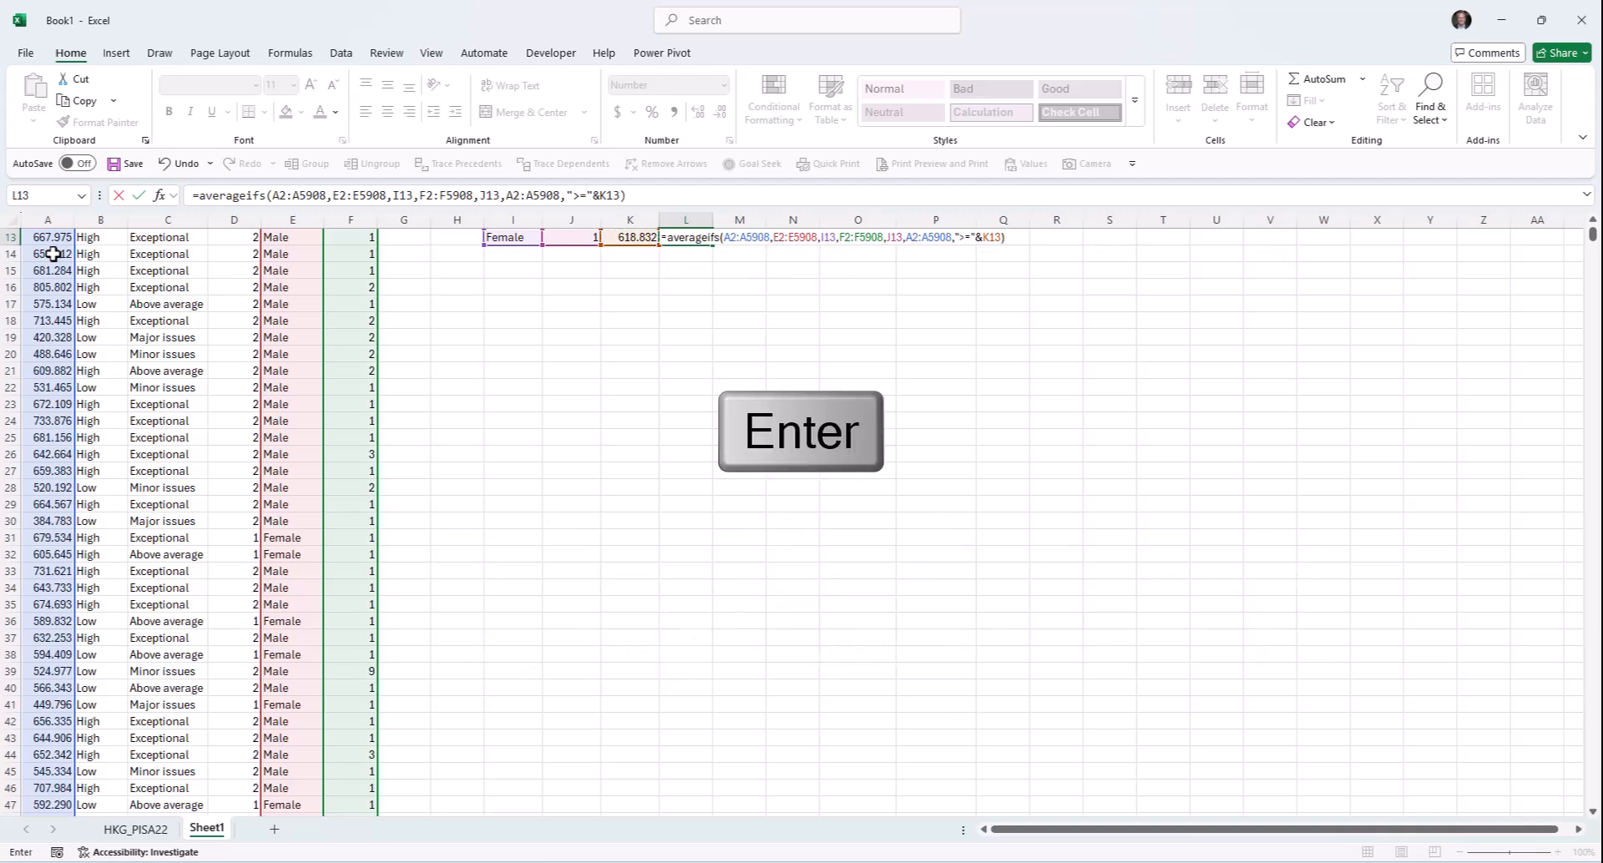
- Make the average range A2:A5908 absolute in the AVERAGEIFS formula in L13
{"action": "key", "text": "Up"}
{"action": "key", "text": "Up"}
{"action": "key", "text": "Up"}
{"action": "key", "text": "Down"}
{"action": "key", "text": "Down"}
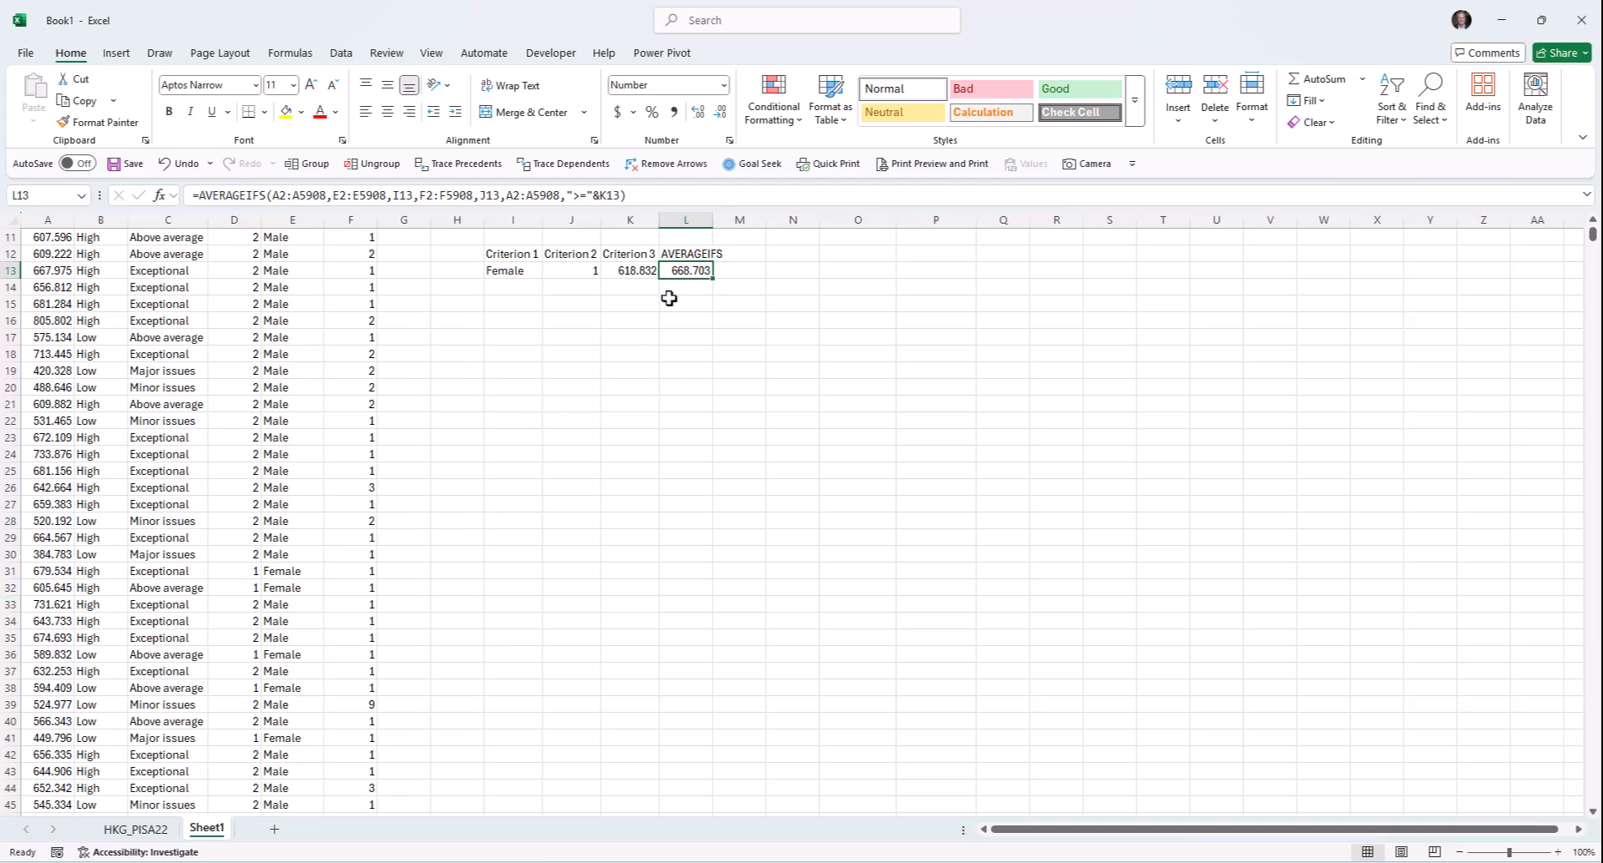
{"action": "left_click", "coordinate": [279, 197]}
{"action": "key", "text": "F4"}
{"action": "double_click", "coordinate": [324, 197]}
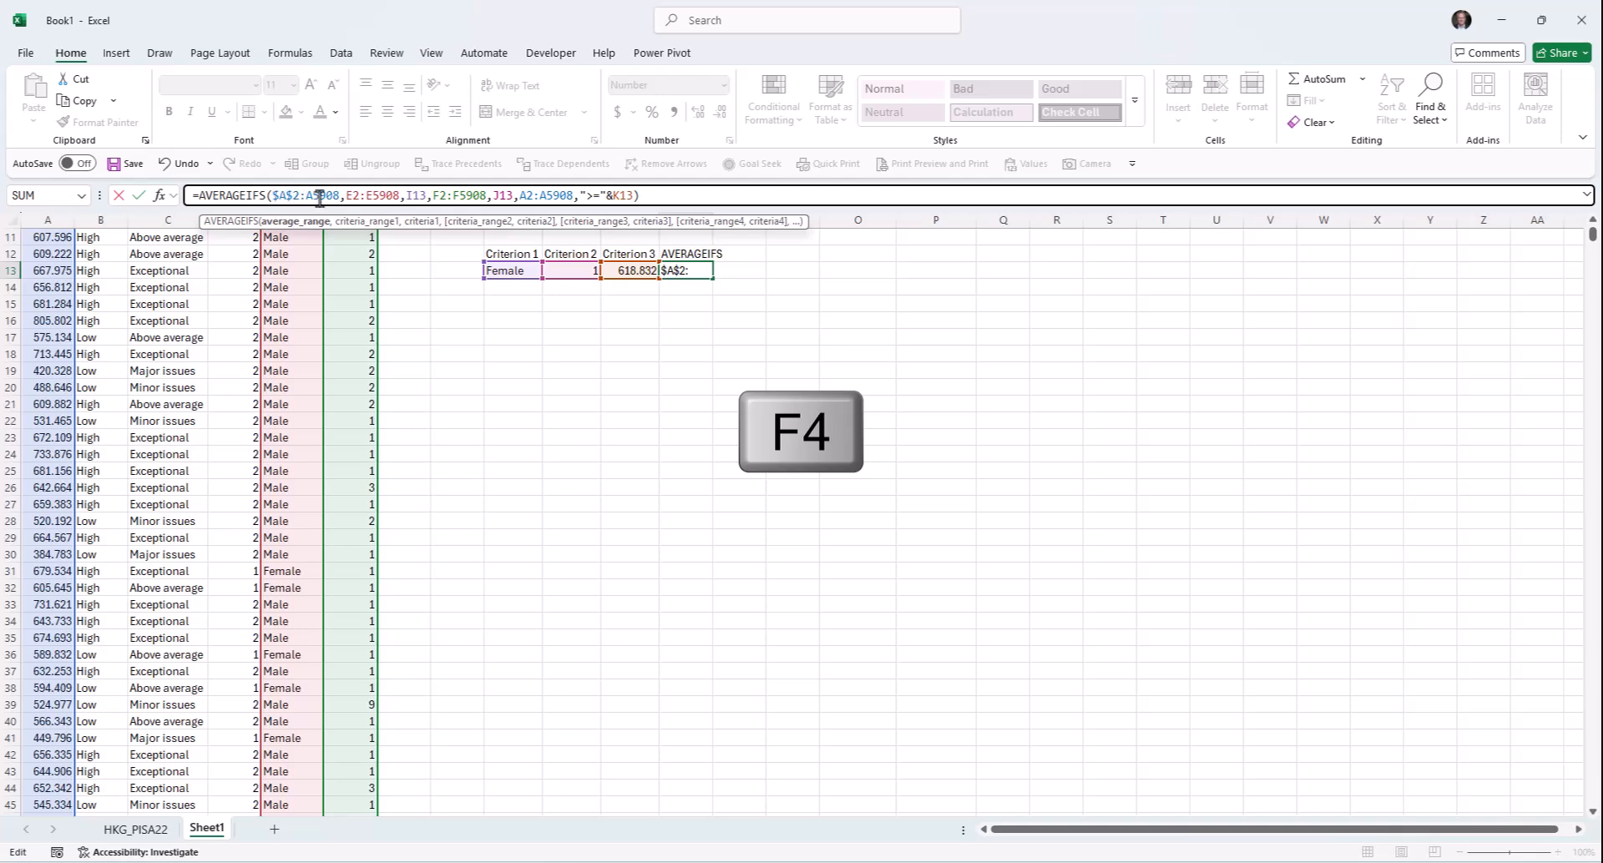
{"action": "key", "text": "F4"}
- Make the criteria ranges E2:E5908 and F2:F5908 absolute in the L13 formula
{"action": "left_click", "coordinate": [378, 197]}
{"action": "key", "text": "F4"}
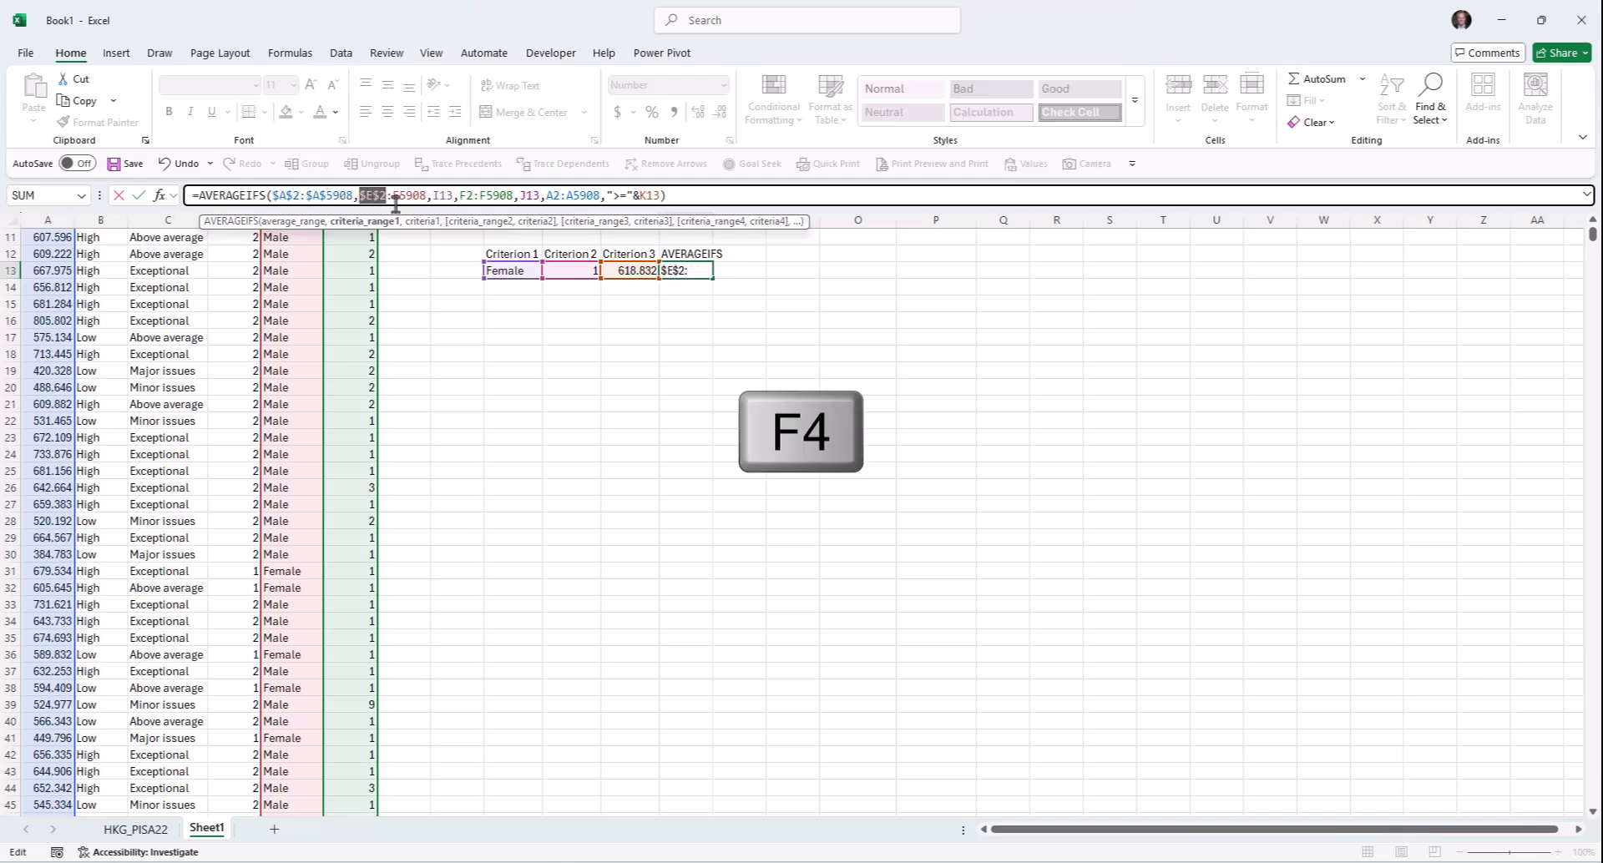
{"action": "double_click", "coordinate": [408, 195]}
{"action": "key", "text": "F4"}
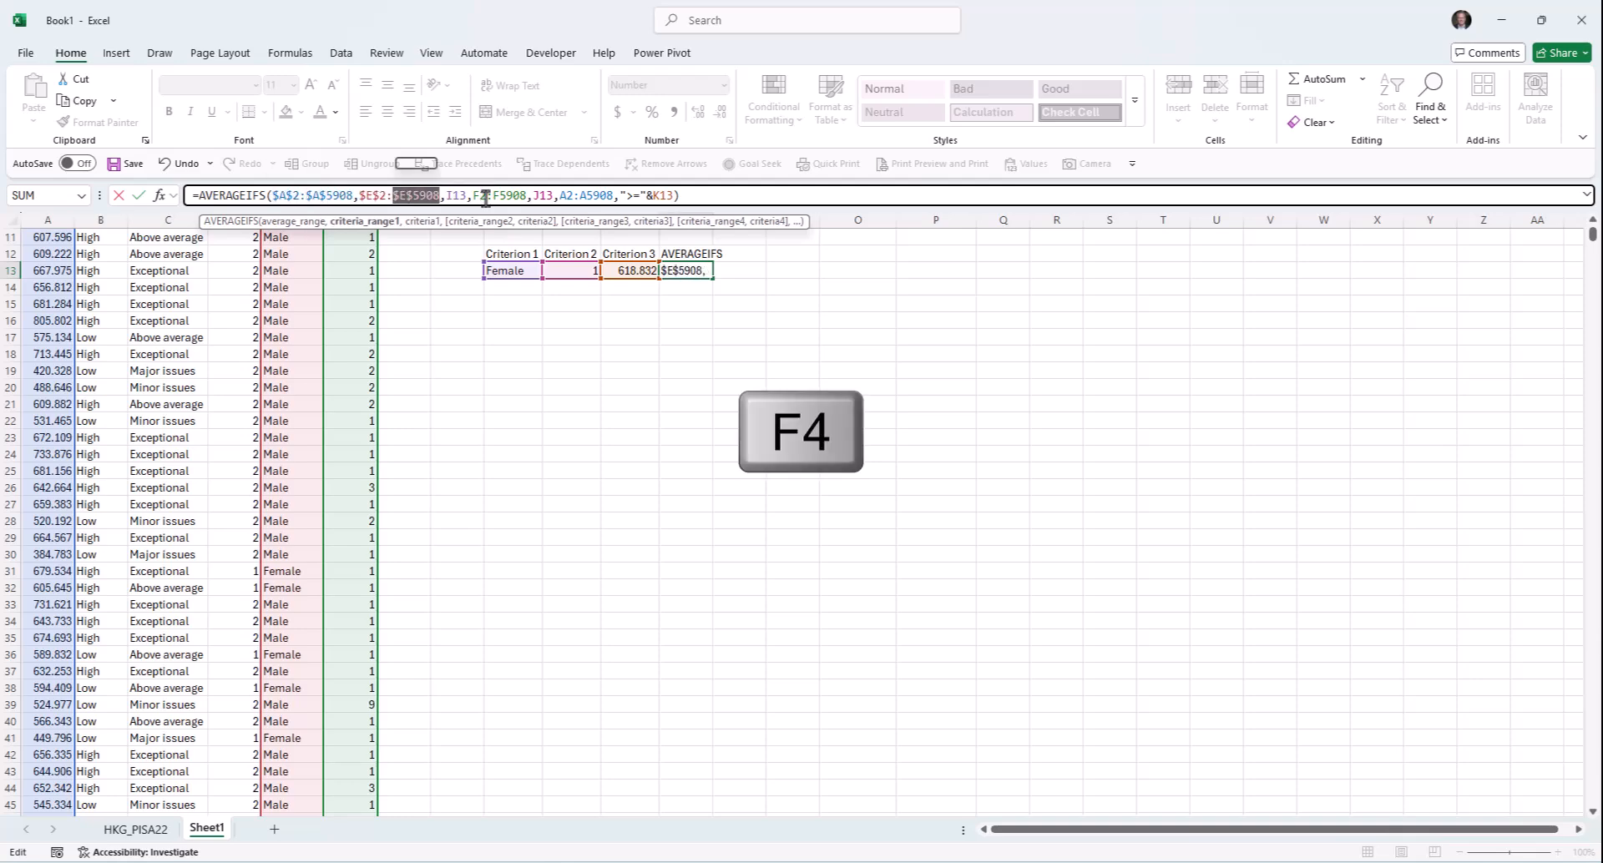
{"action": "double_click", "coordinate": [485, 195]}
{"action": "key", "text": "F4"}
{"action": "double_click", "coordinate": [522, 196]}
{"action": "key", "text": "F4"}
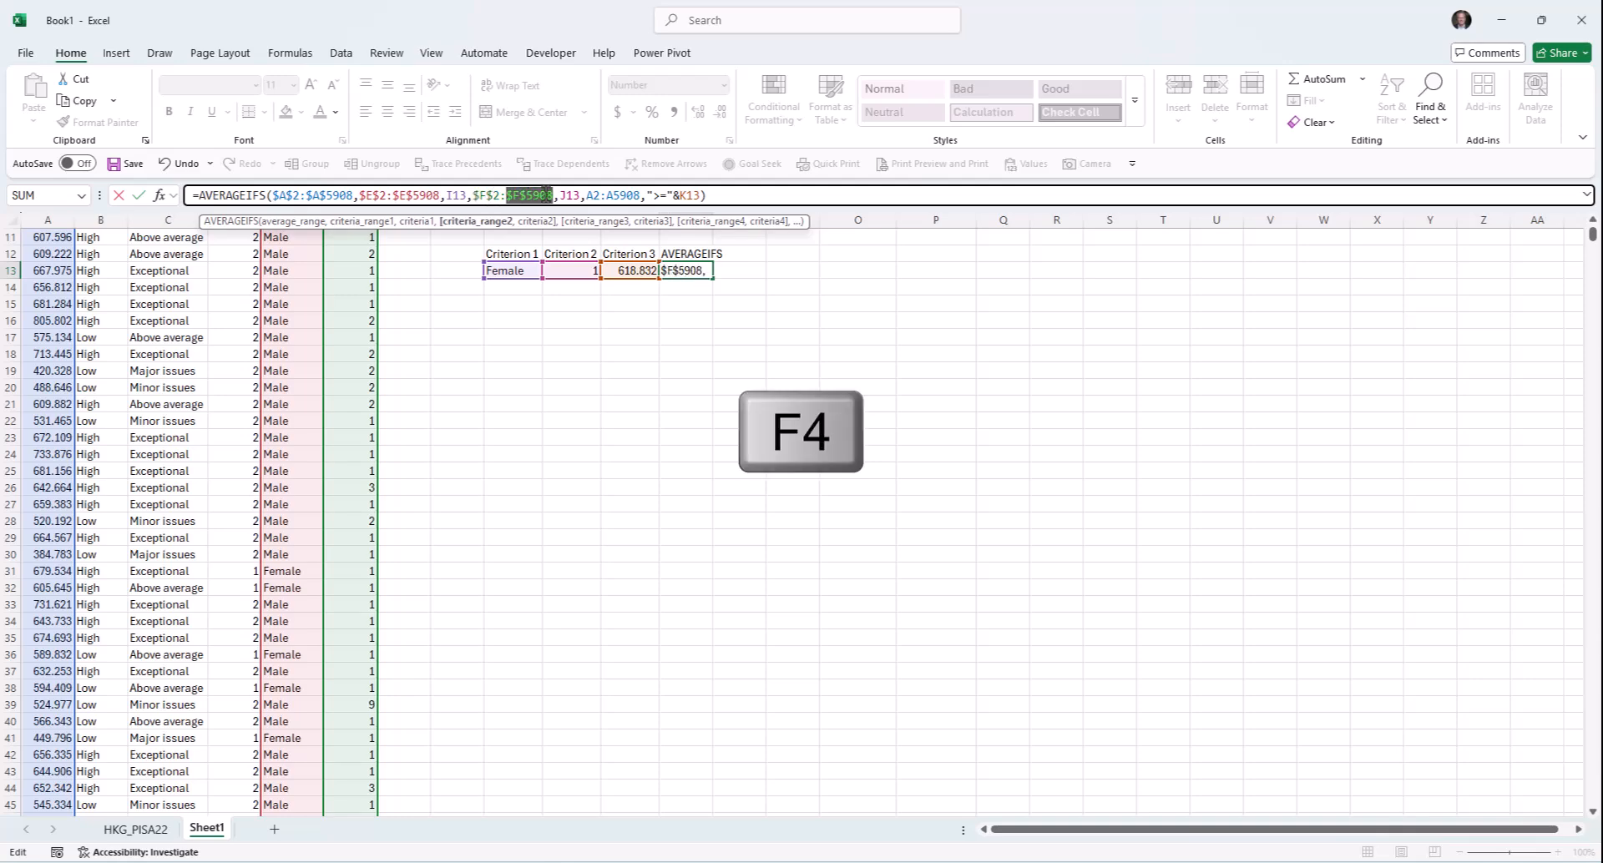
- Make the third criteria range A2:A5908 absolute and commit the AVERAGEIFS formula in L13
{"action": "double_click", "coordinate": [595, 195]}
{"action": "key", "text": "F4"}
{"action": "double_click", "coordinate": [633, 195]}
{"action": "key", "text": "F4"}
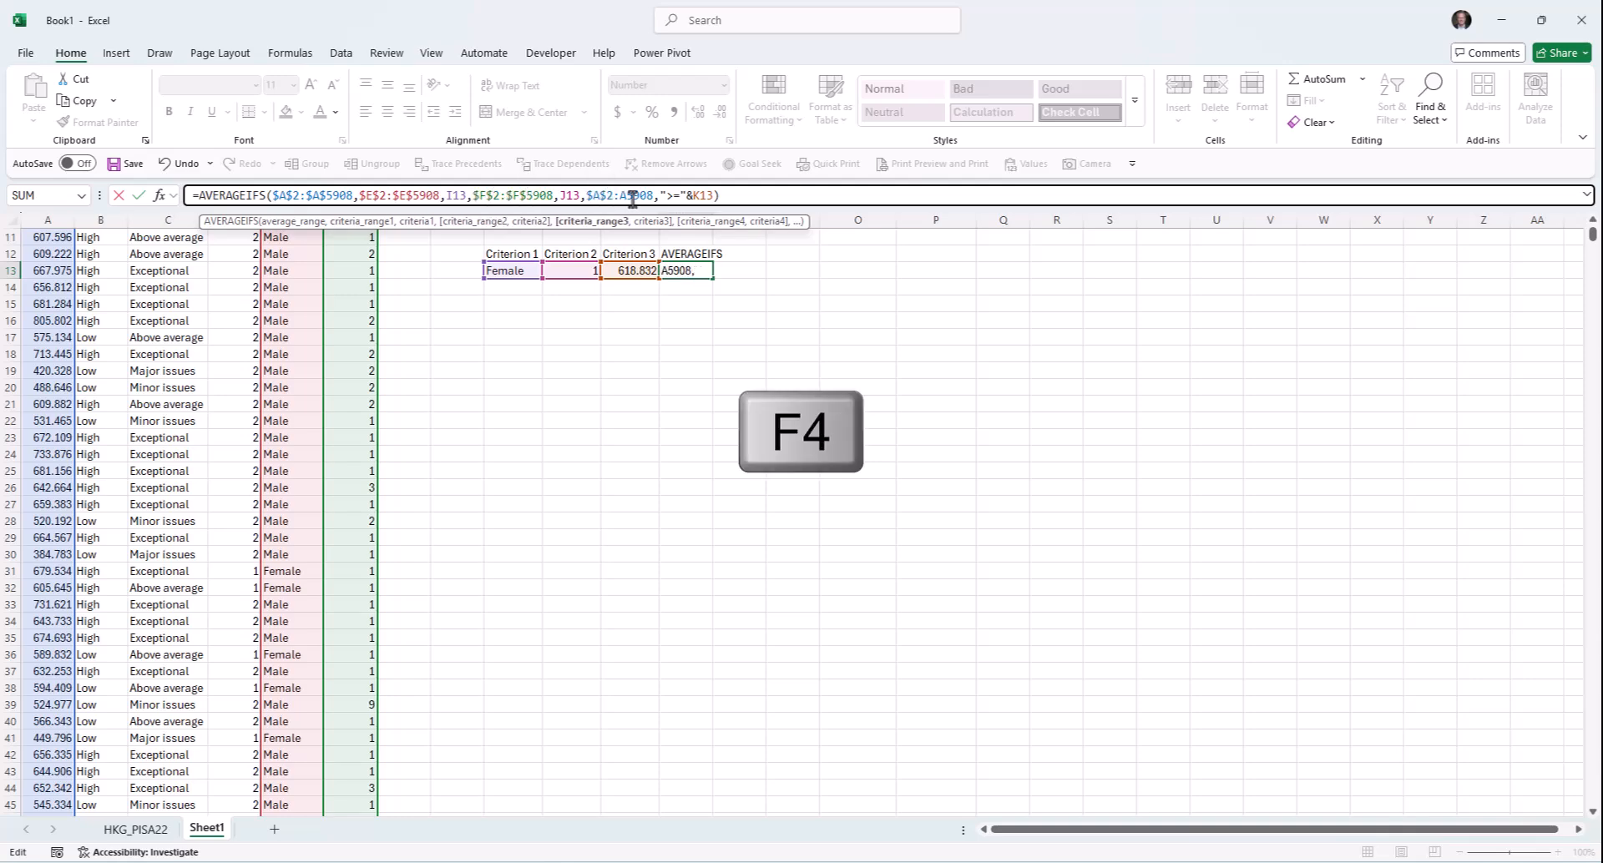
{"action": "key", "text": "Return"}
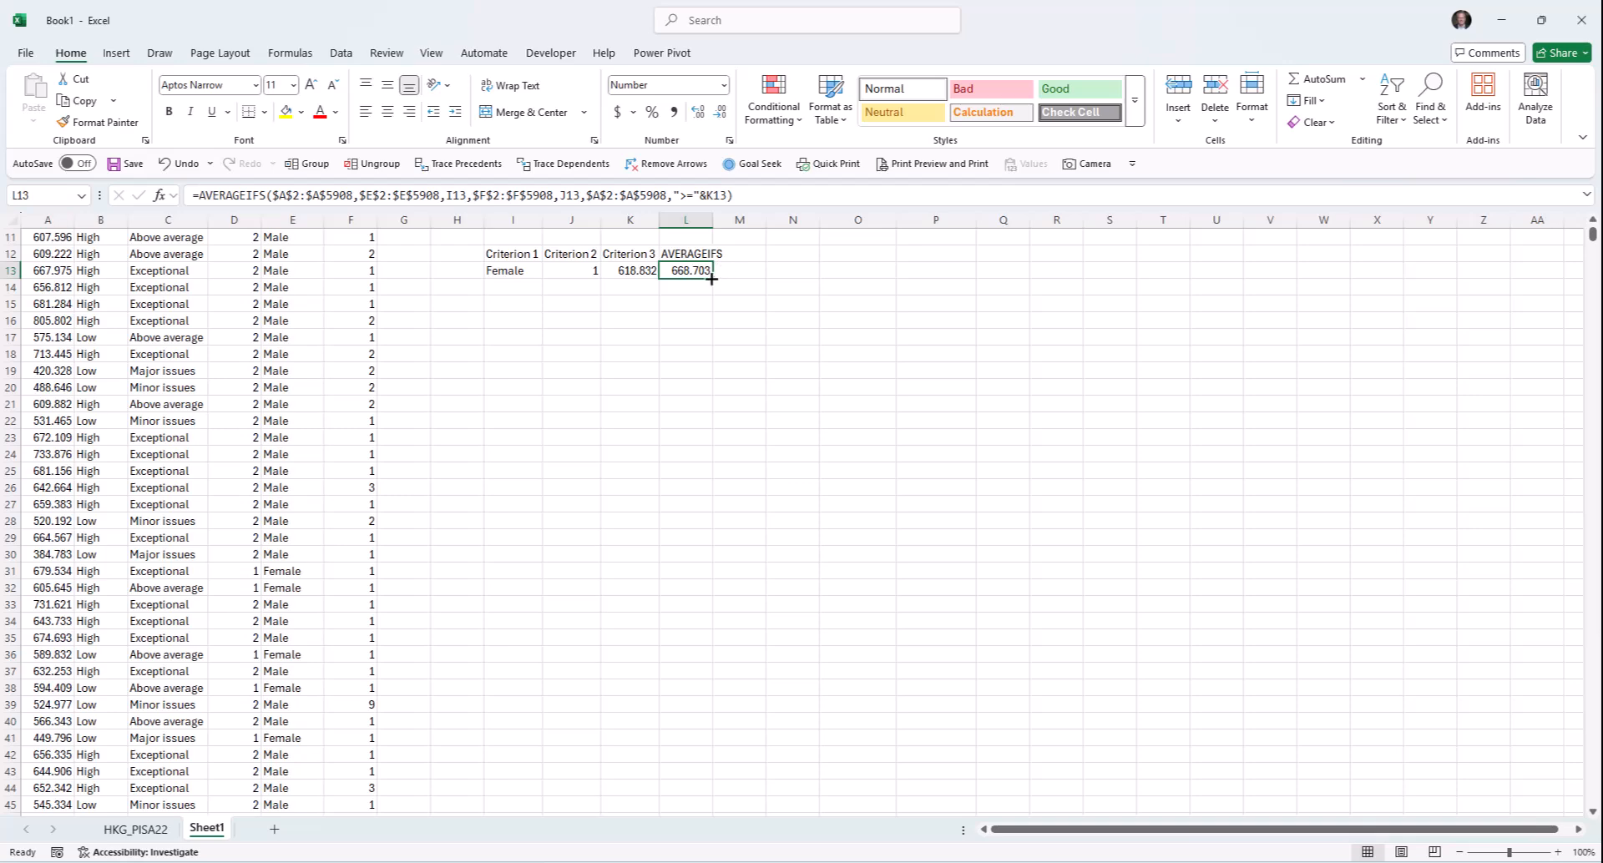
- Copy the AVERAGEIFS formula into L14 and fill its criteria in row 14 with Male, 1 and a reference to K13
{"action": "left_click_drag", "start_coordinate": [713, 278], "coordinate": [709, 304]}
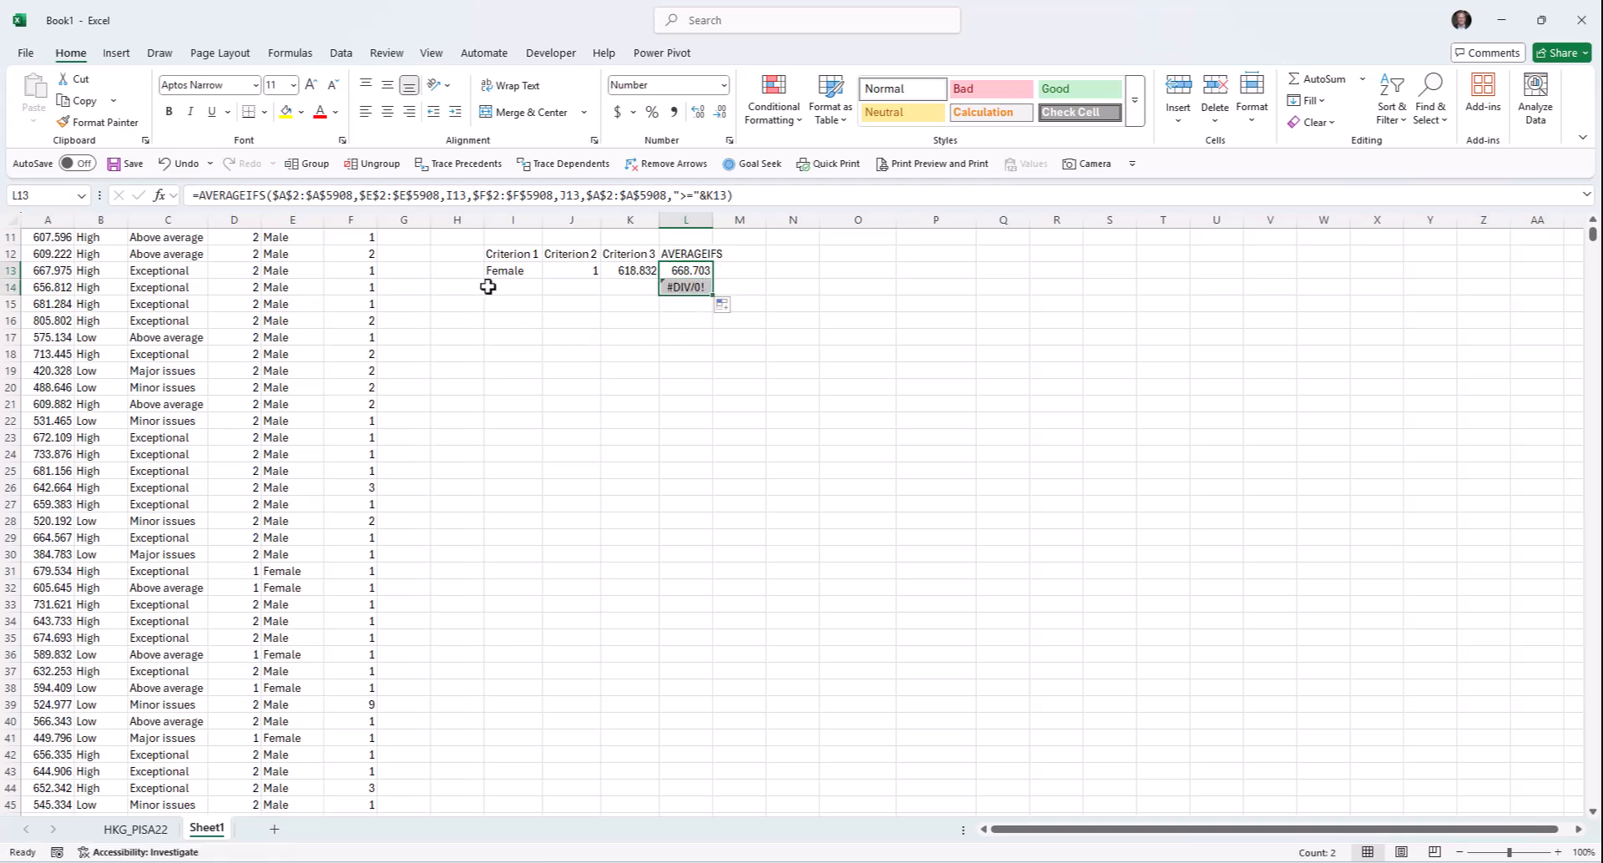
{"action": "left_click", "coordinate": [489, 286]}
{"action": "type", "text": "Male"}
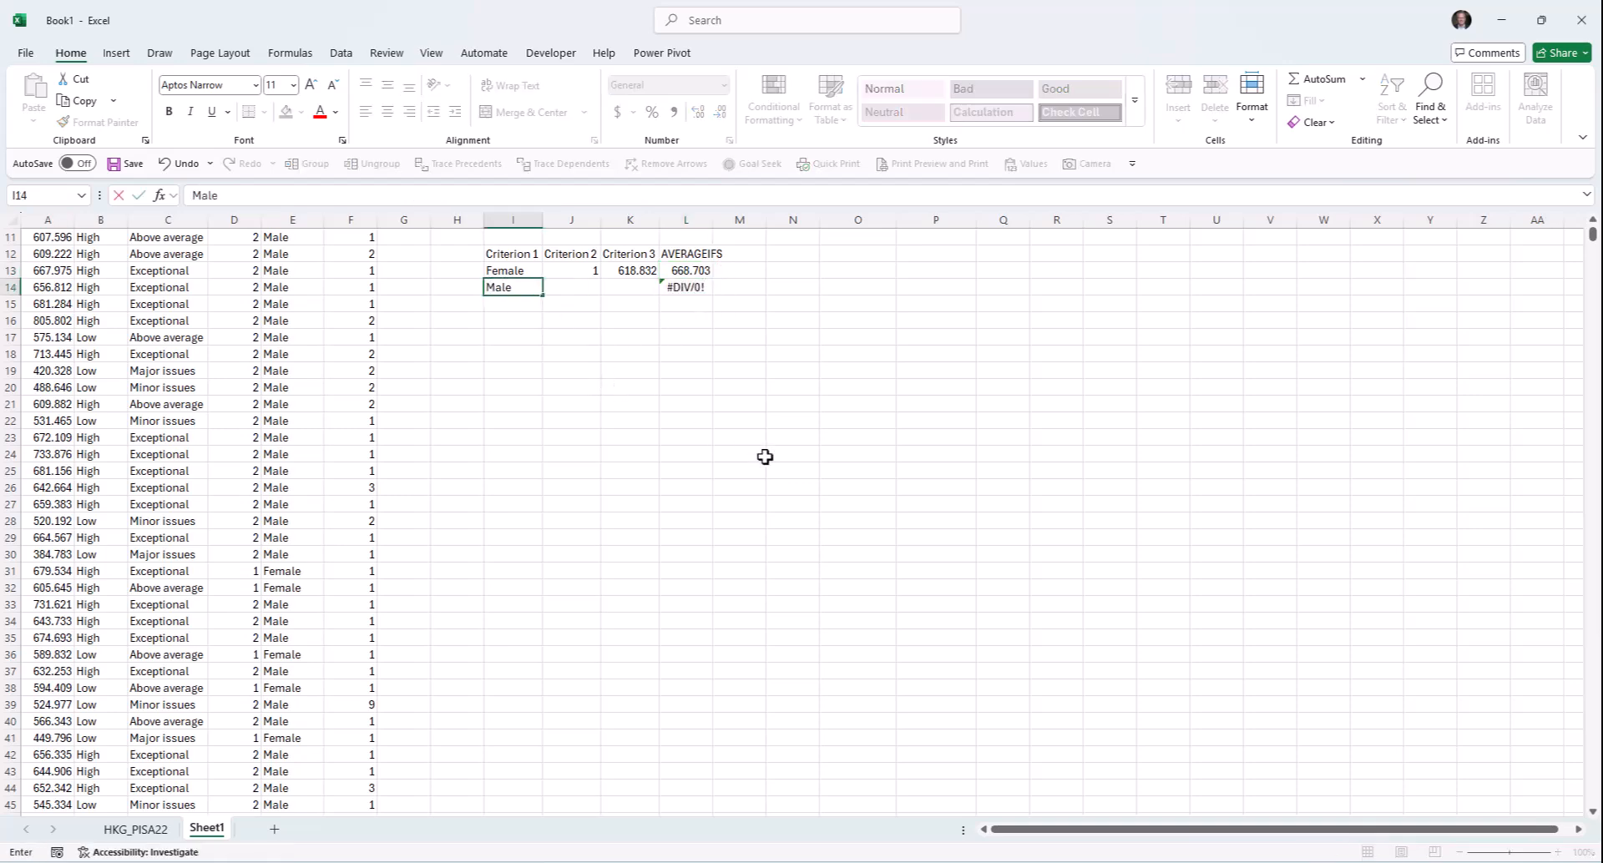
{"action": "key", "text": "Tab"}
{"action": "type", "text": "1"}
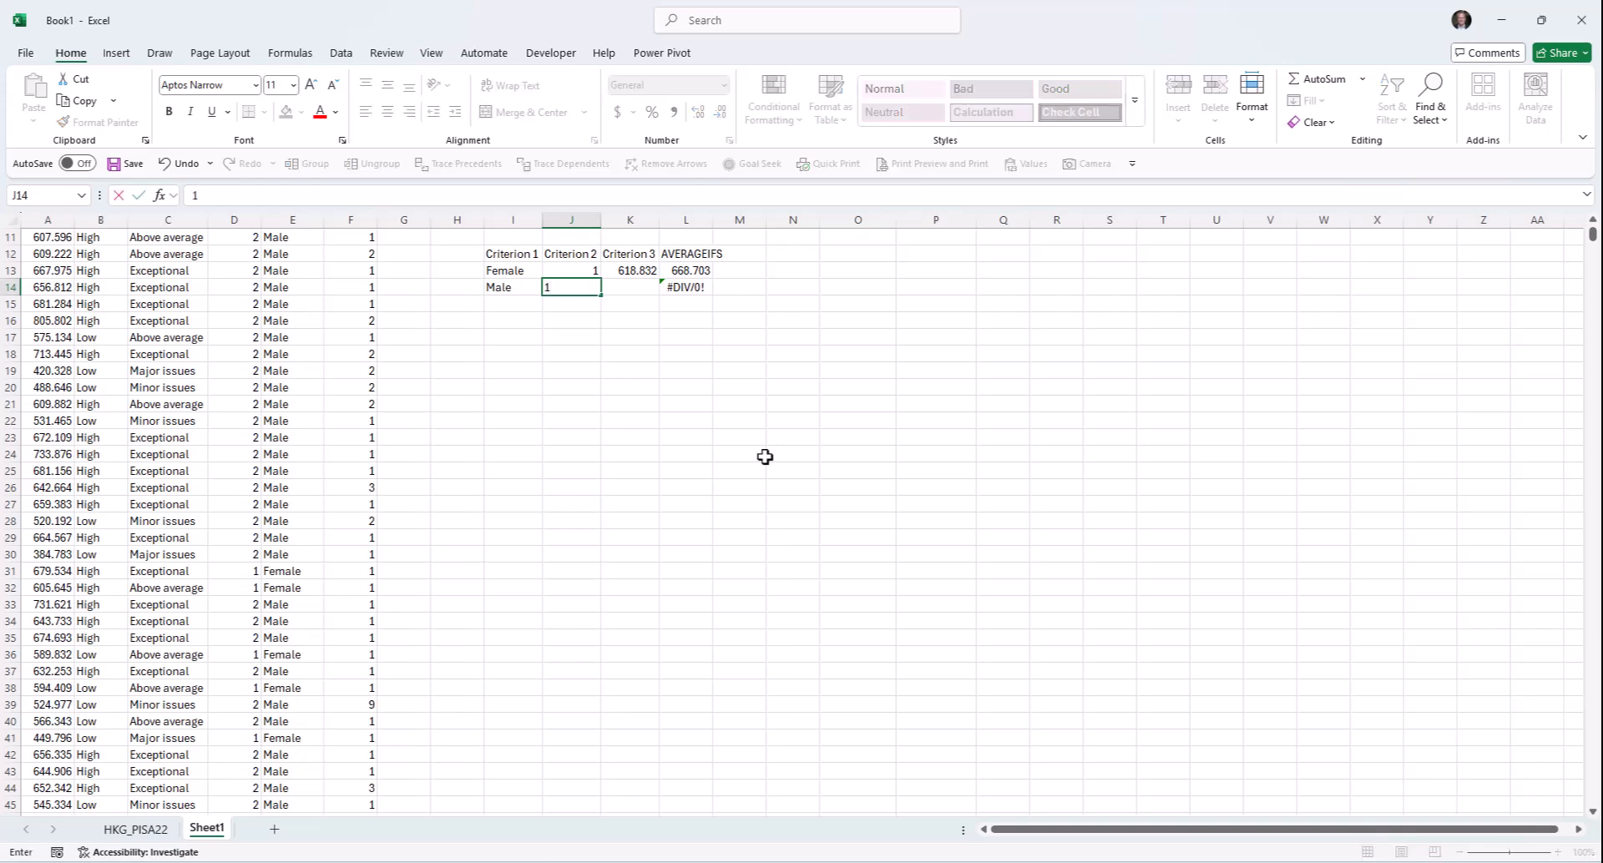
{"action": "key", "text": "Tab"}
{"action": "type", "text": "="}
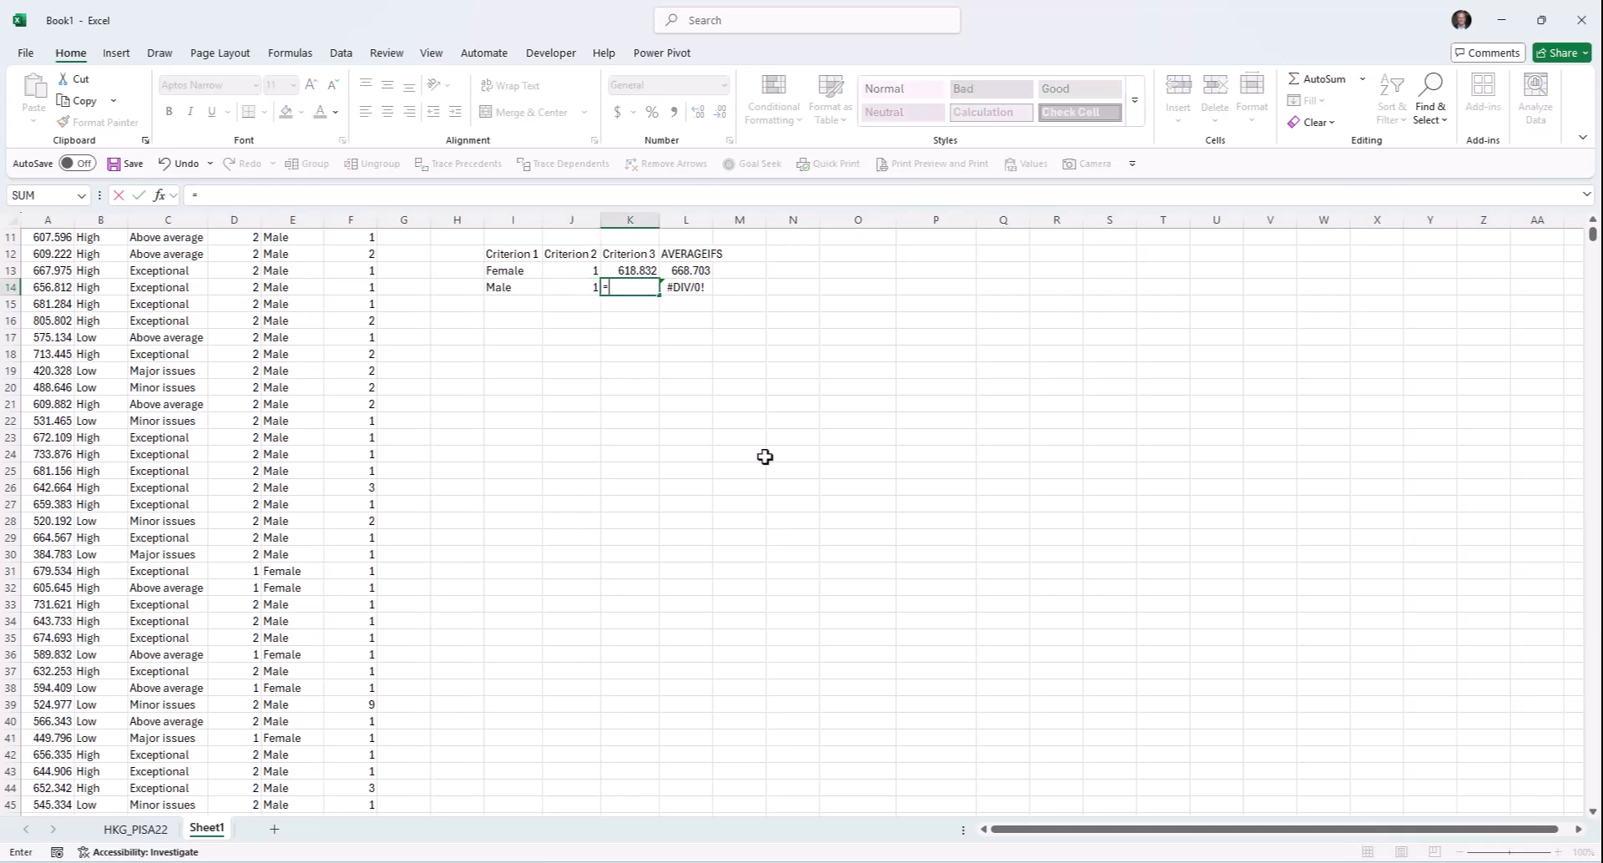
{"action": "key", "text": "Up"}
{"action": "key", "text": "Return"}
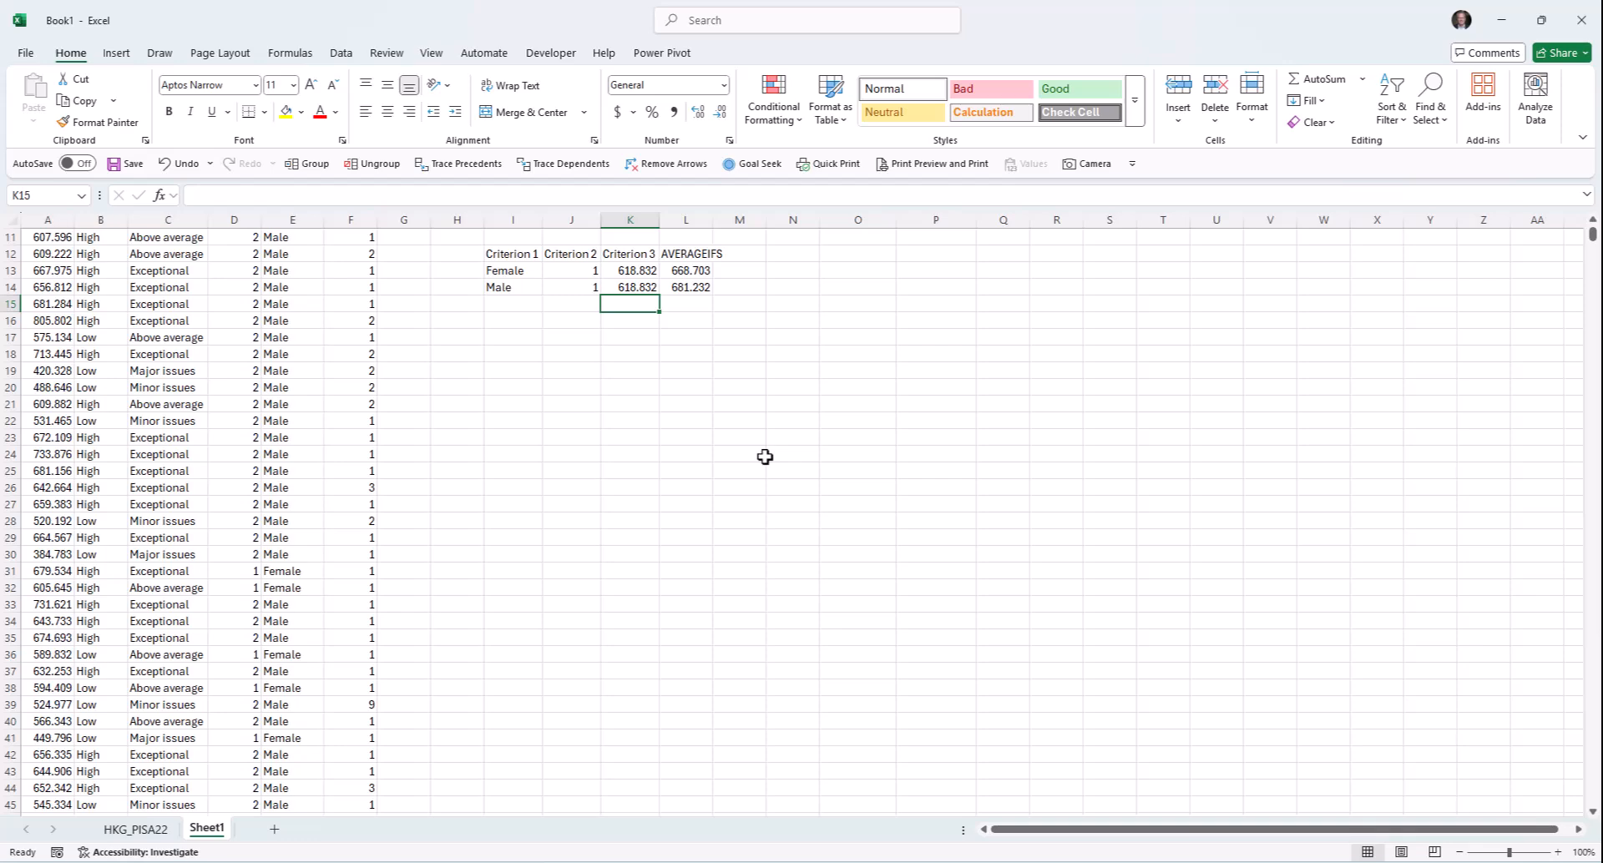
- Autofit the width of column L to its contents
{"action": "double_click", "coordinate": [712, 219]}
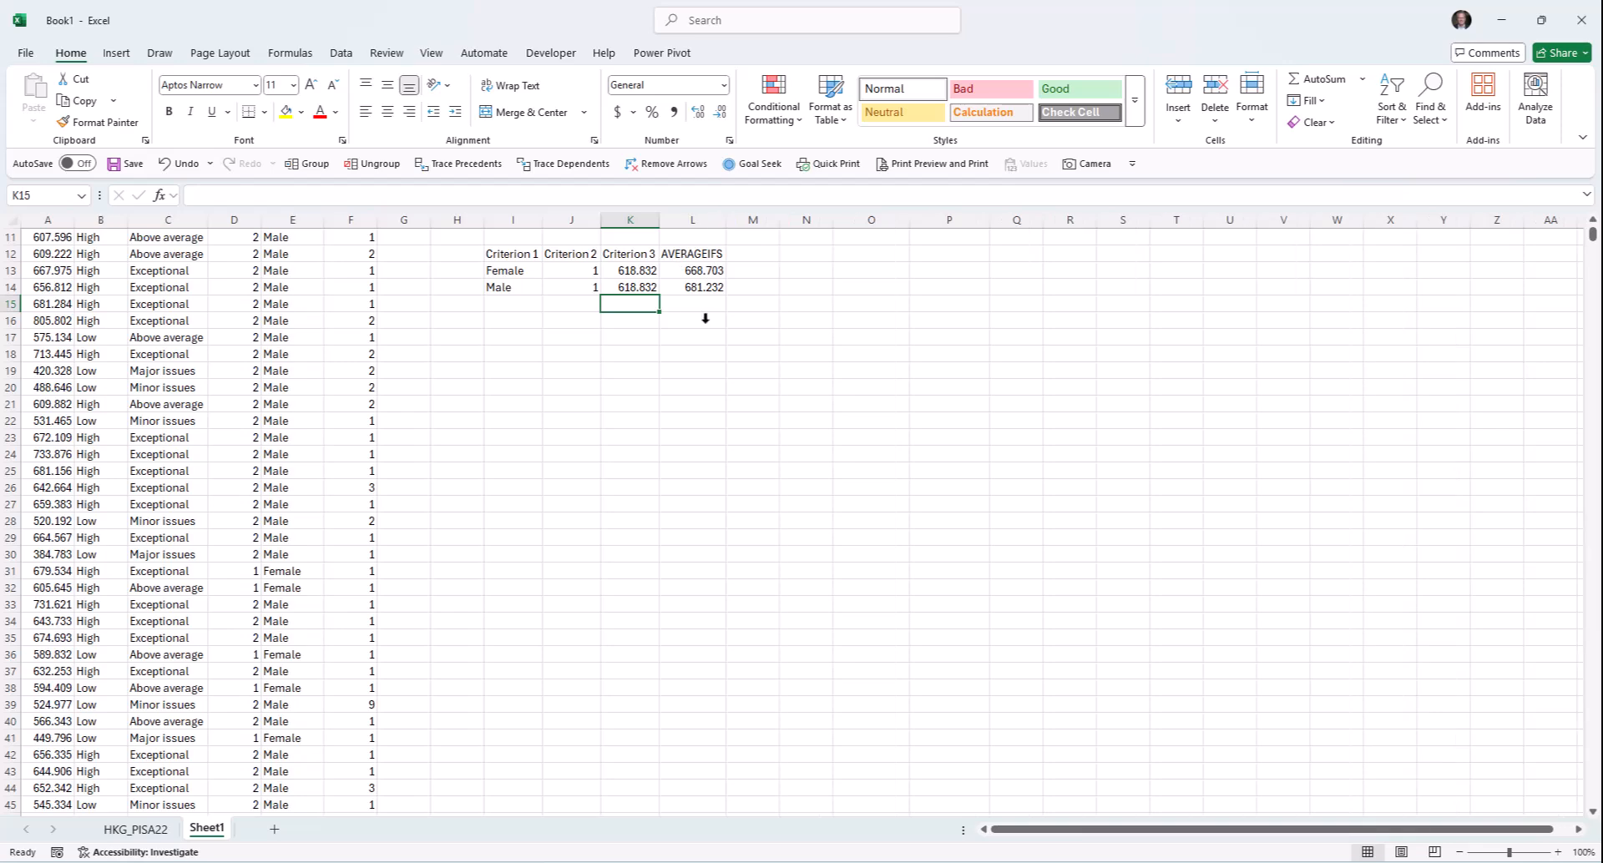
{"action": "scroll", "coordinate": [705, 315], "scroll_direction": "up", "scroll_amount": 3}
{"action": "scroll", "coordinate": [698, 390], "scroll_direction": "up", "scroll_amount": 1}
{"action": "left_click", "coordinate": [512, 489]}
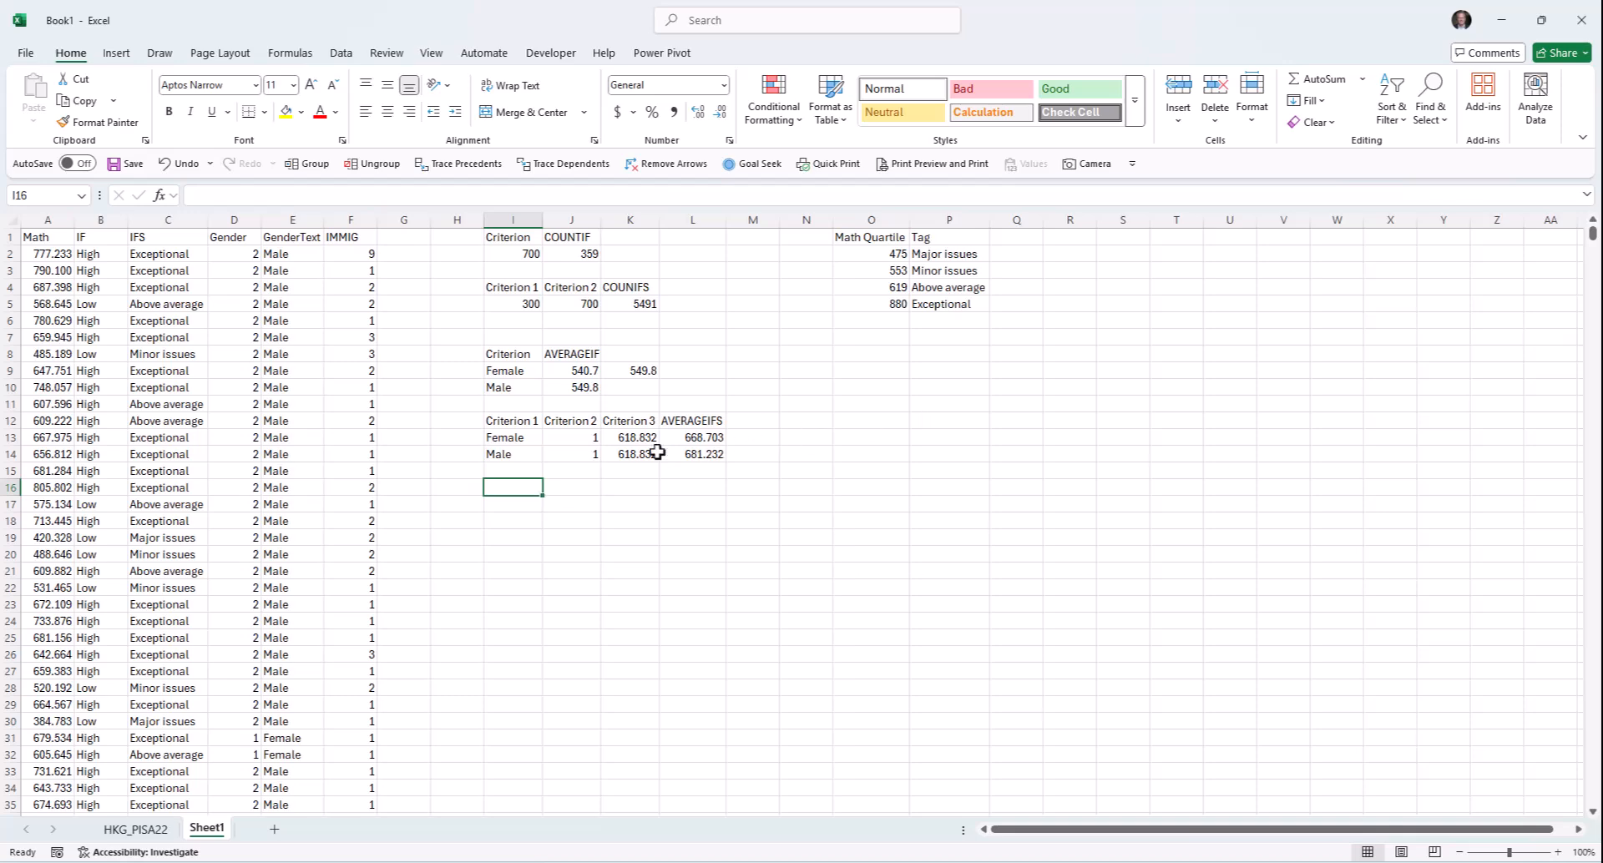
- Try replacing AVERAGEIFS with SUMIFS in the L13 formula, and undo the change
{"action": "left_click", "coordinate": [694, 439]}
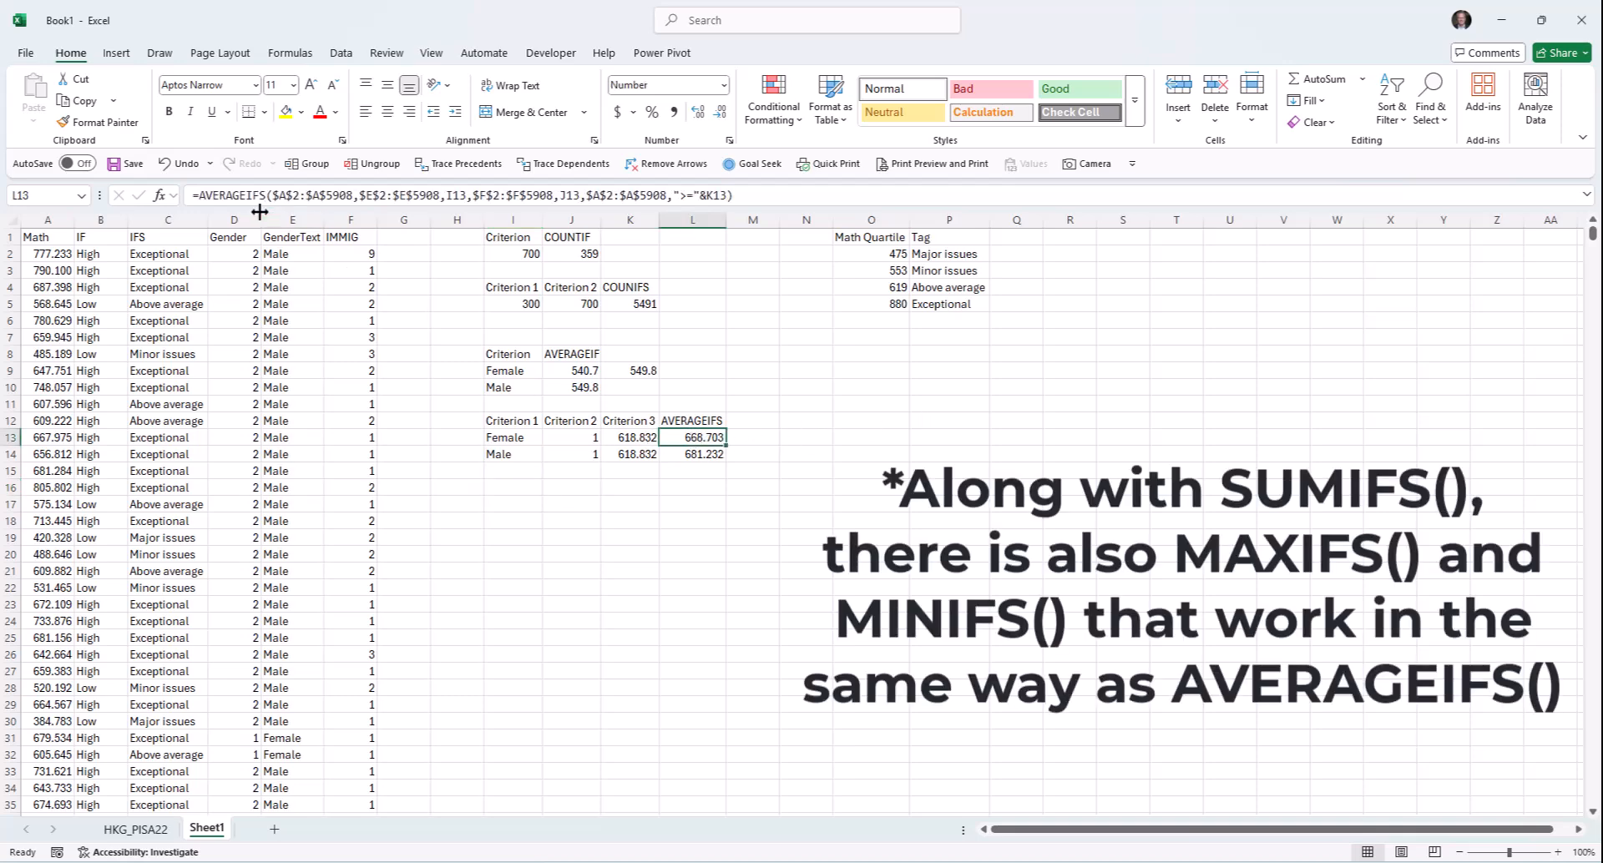
{"action": "left_click_drag", "start_coordinate": [245, 195], "coordinate": [192, 196]}
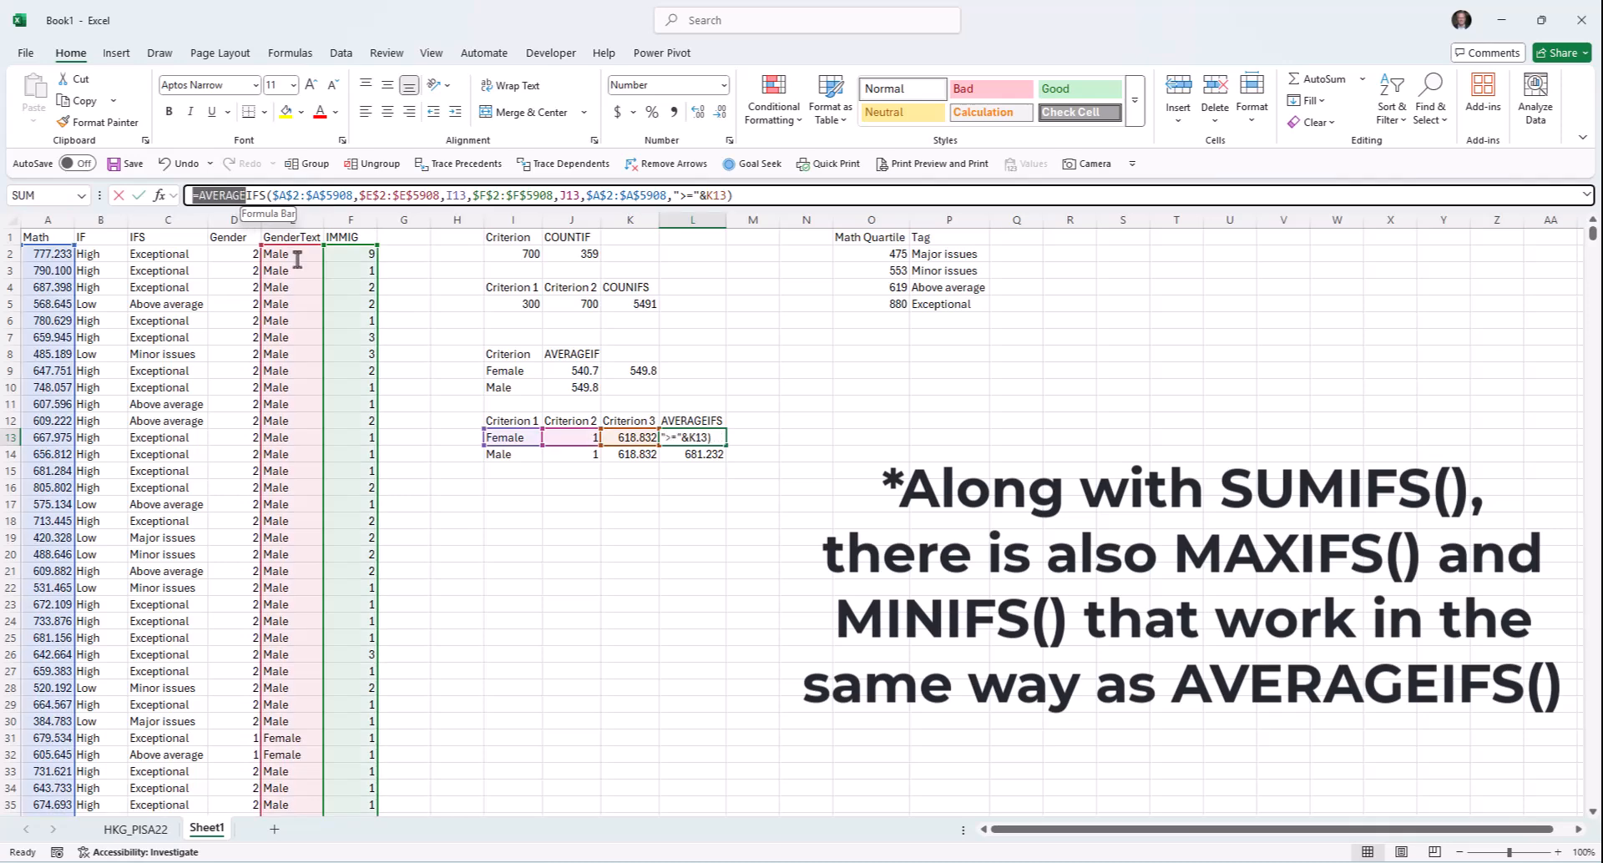
{"action": "type", "text": "=SUM"}
{"action": "key", "text": "Return"}
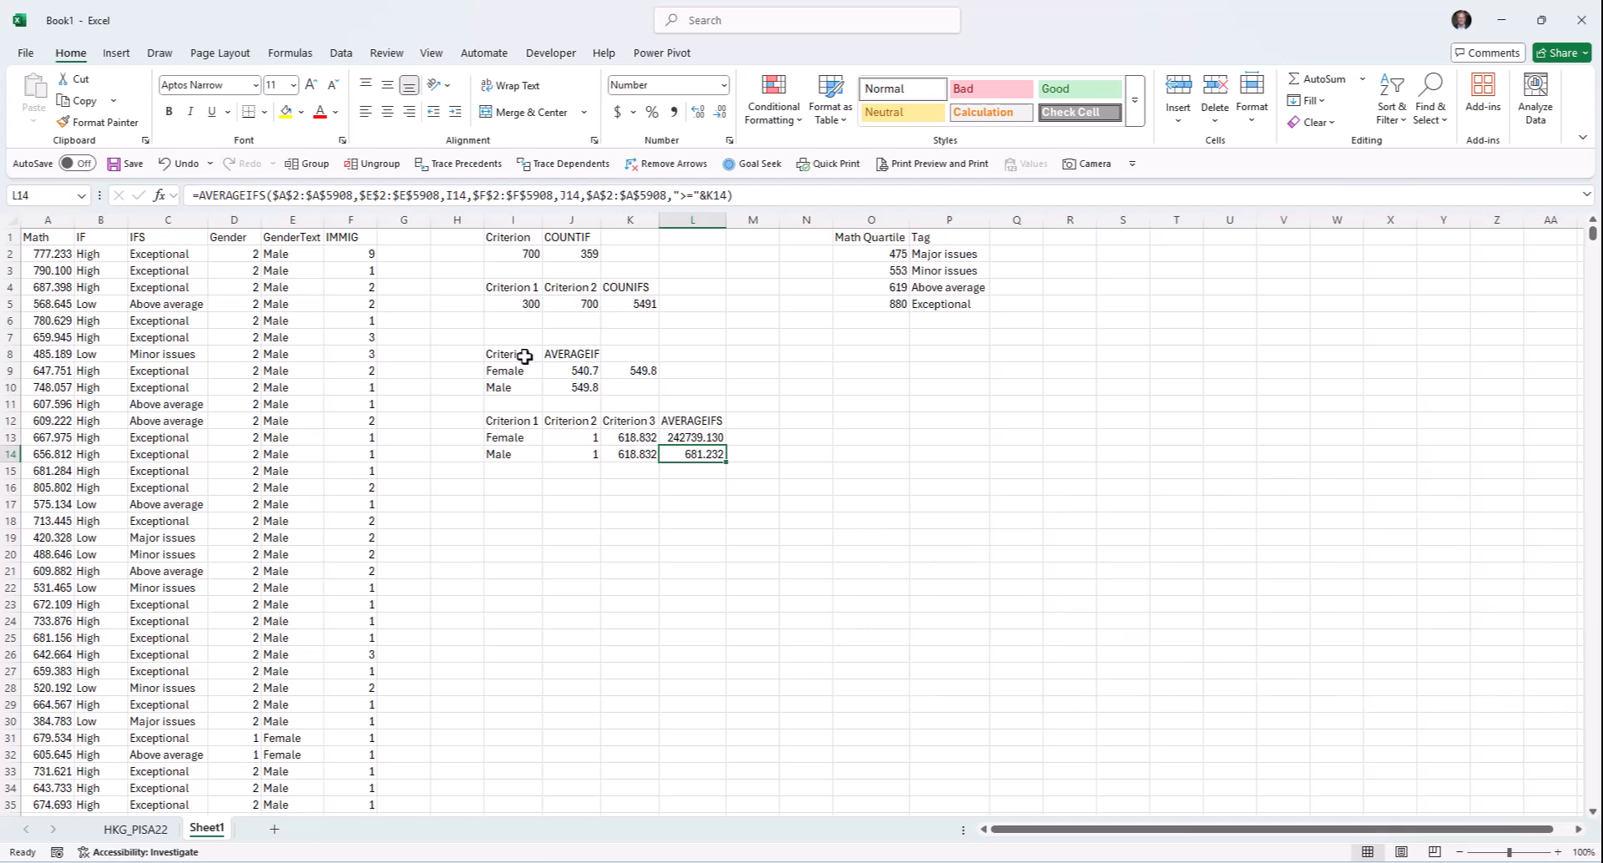
{"action": "key", "text": "ctrl+z"}
{"action": "key", "text": "ctrl+z"}
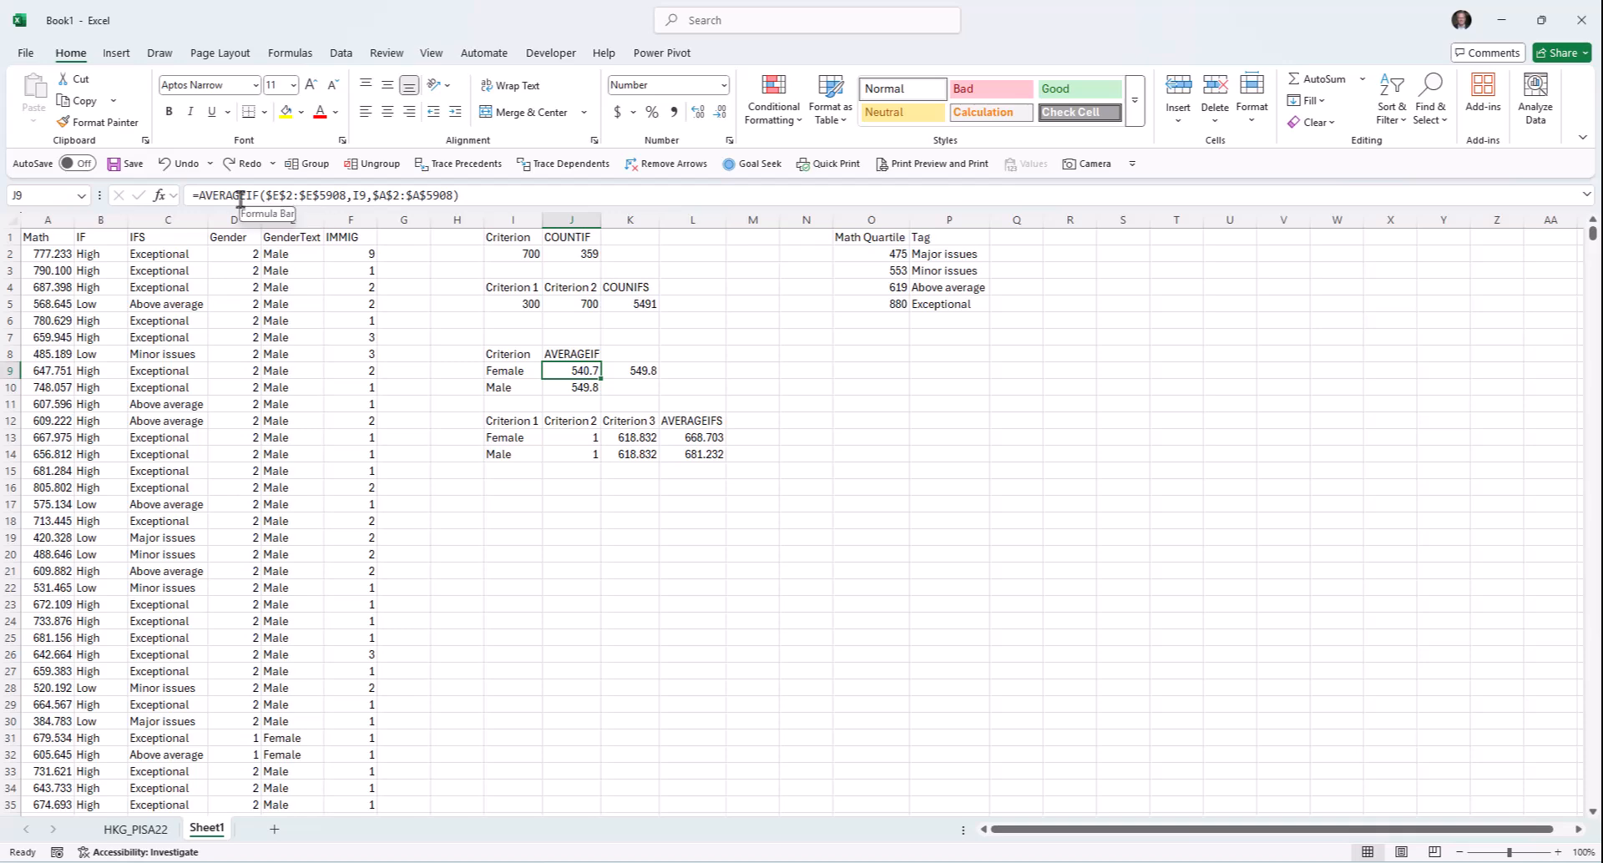
- Try replacing AVERAGEIF with SUMIF in the J9 formula, and undo the change
{"action": "left_click_drag", "start_coordinate": [246, 196], "coordinate": [199, 202]}
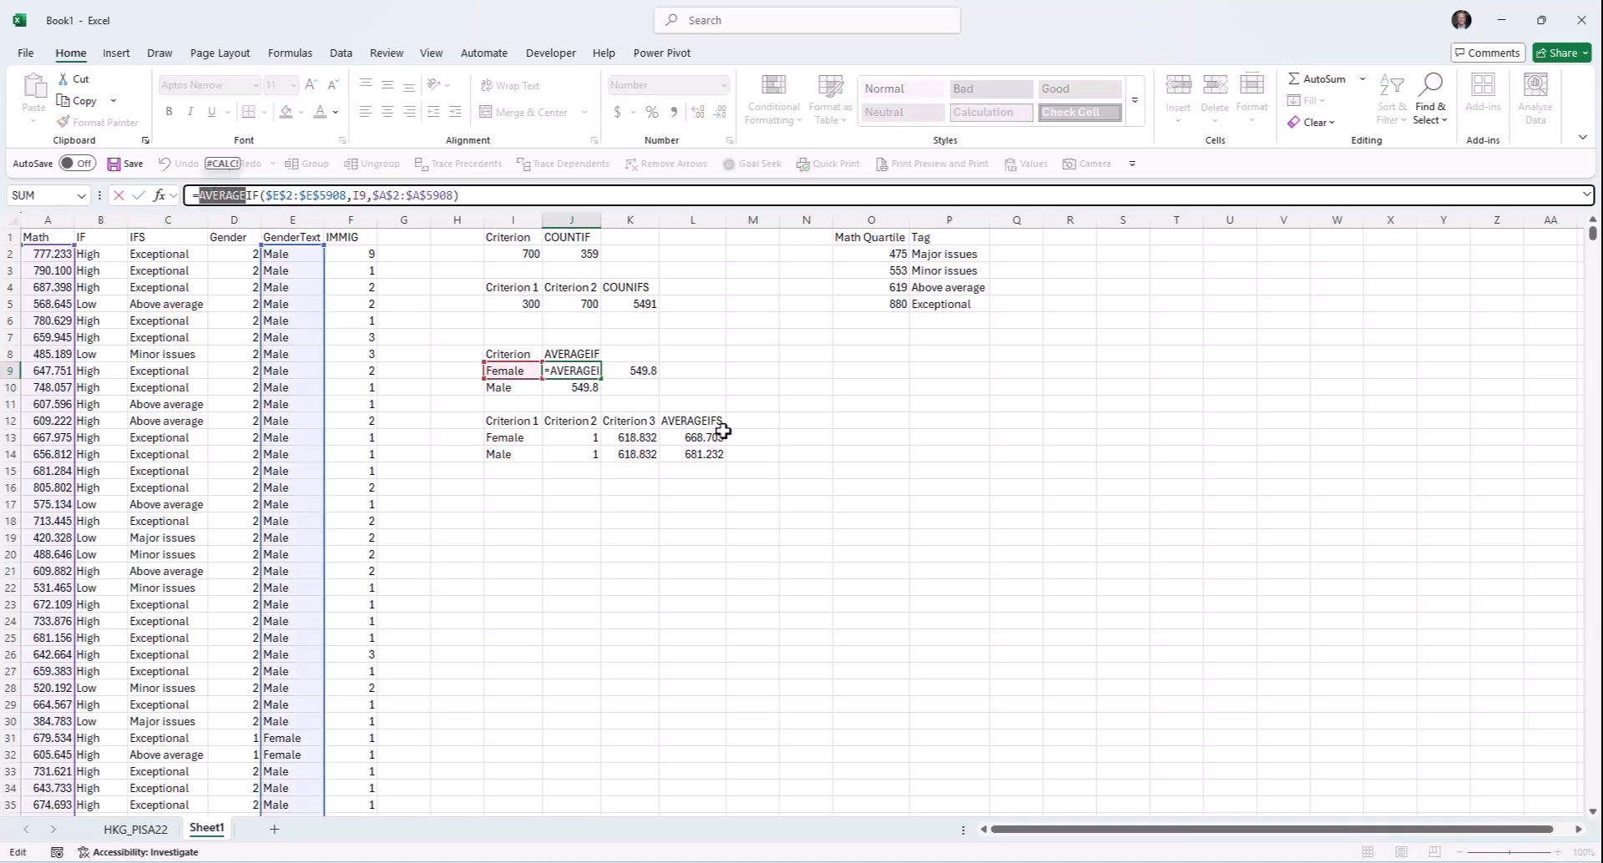
{"action": "type", "text": "SUM"}
{"action": "key", "text": "Return"}
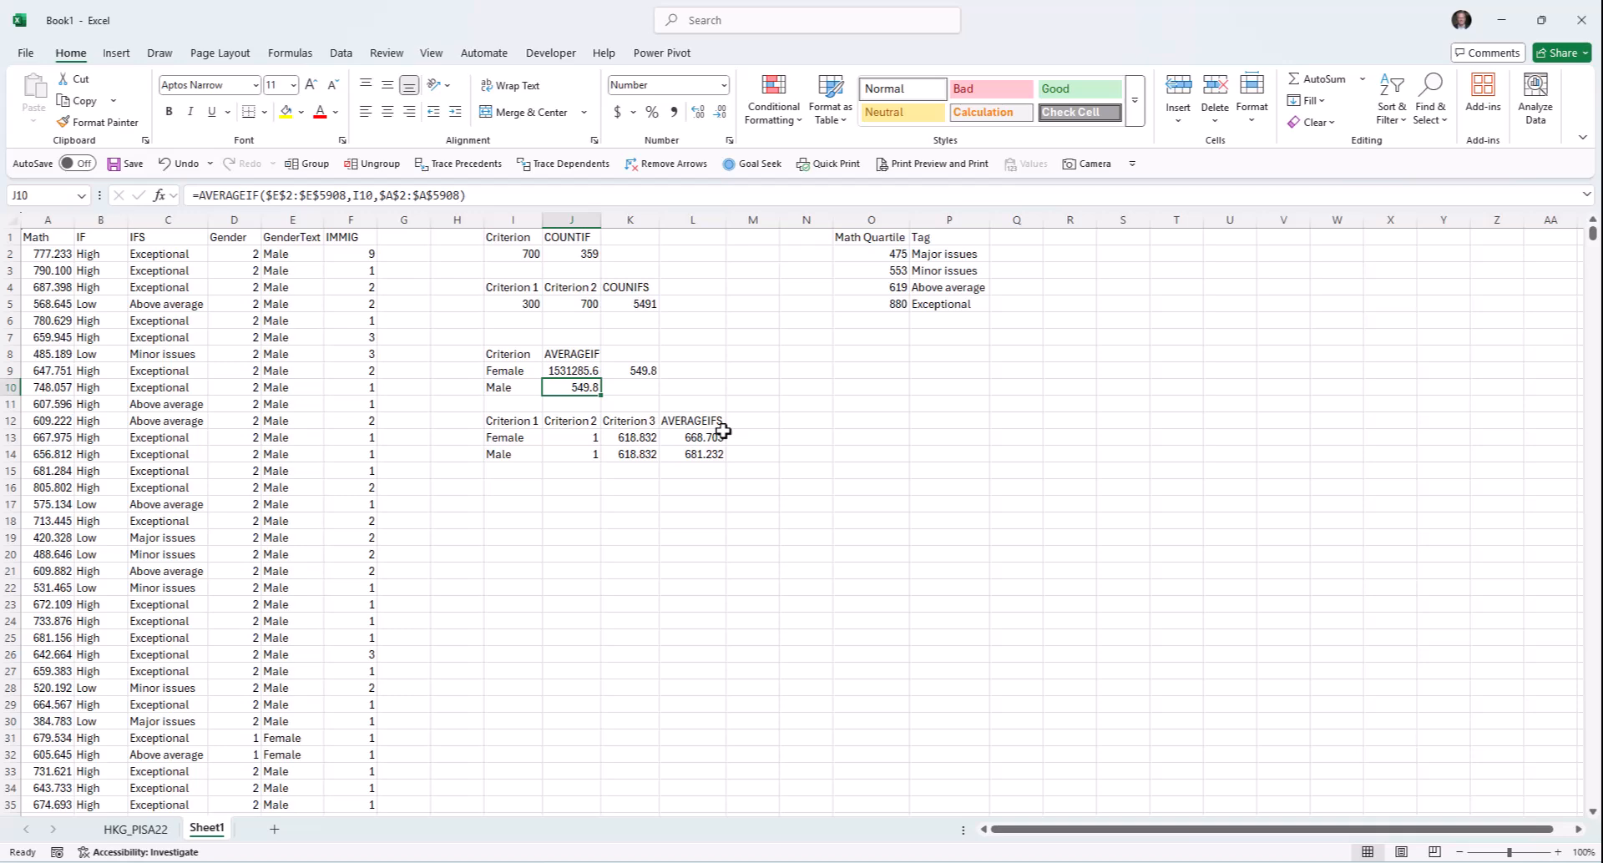
{"action": "key", "text": "ctrl+z"}
{"action": "key", "text": "Down"}
{"action": "key", "text": "Down"}
{"action": "key", "text": "Down"}
{"action": "key", "text": "Down"}
{"action": "key", "text": "Down"}
{"action": "key", "text": "Down"}
{"action": "key", "text": "Down"}
{"action": "key", "text": "Left"}
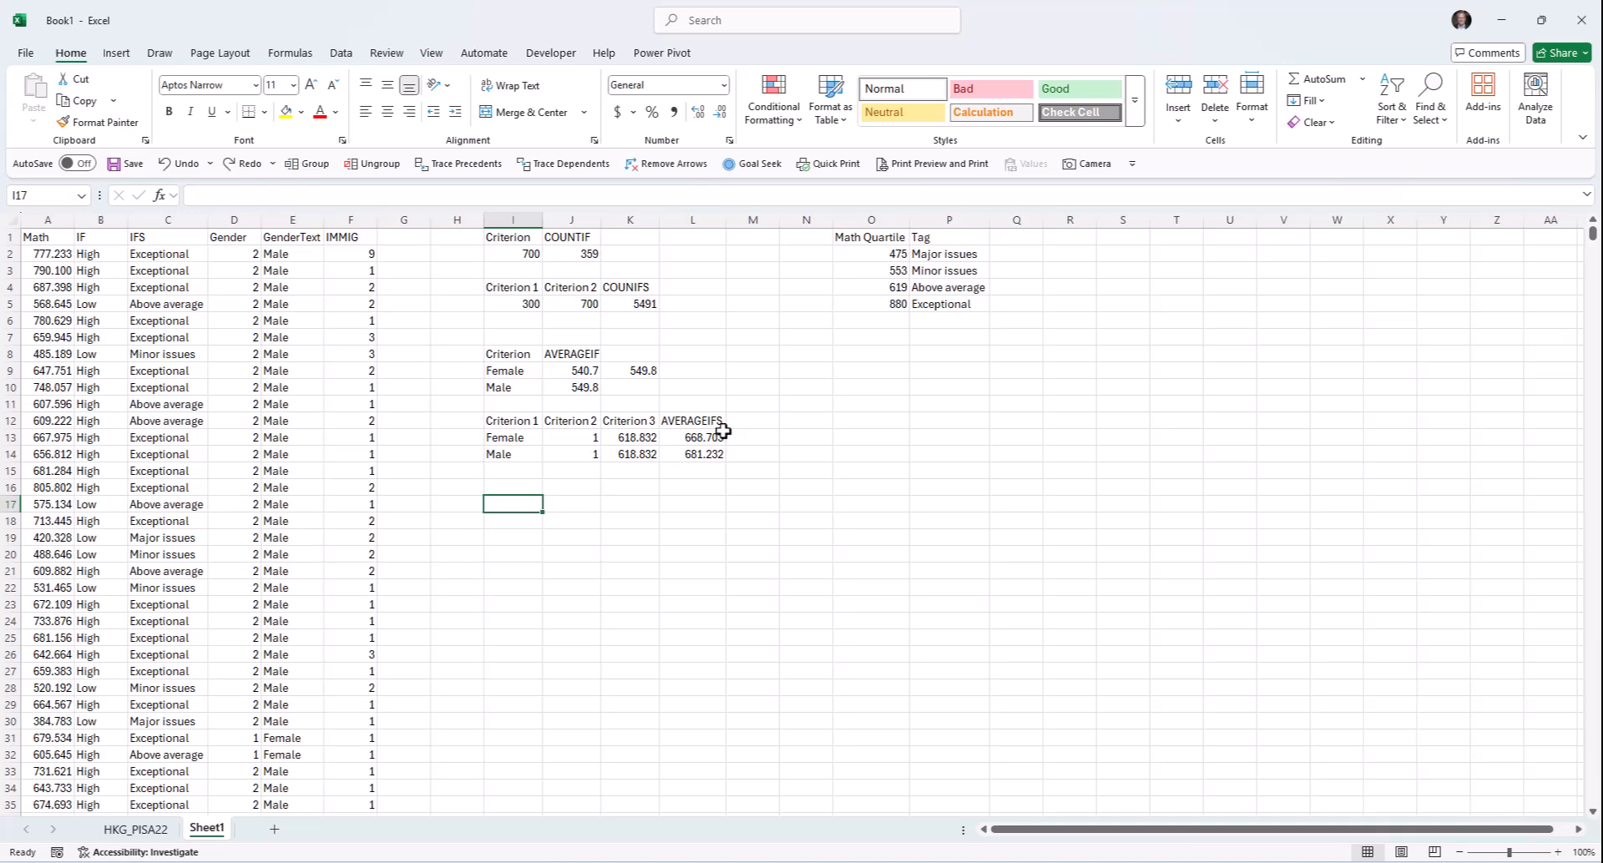
{"action": "type", "text": "=s"}
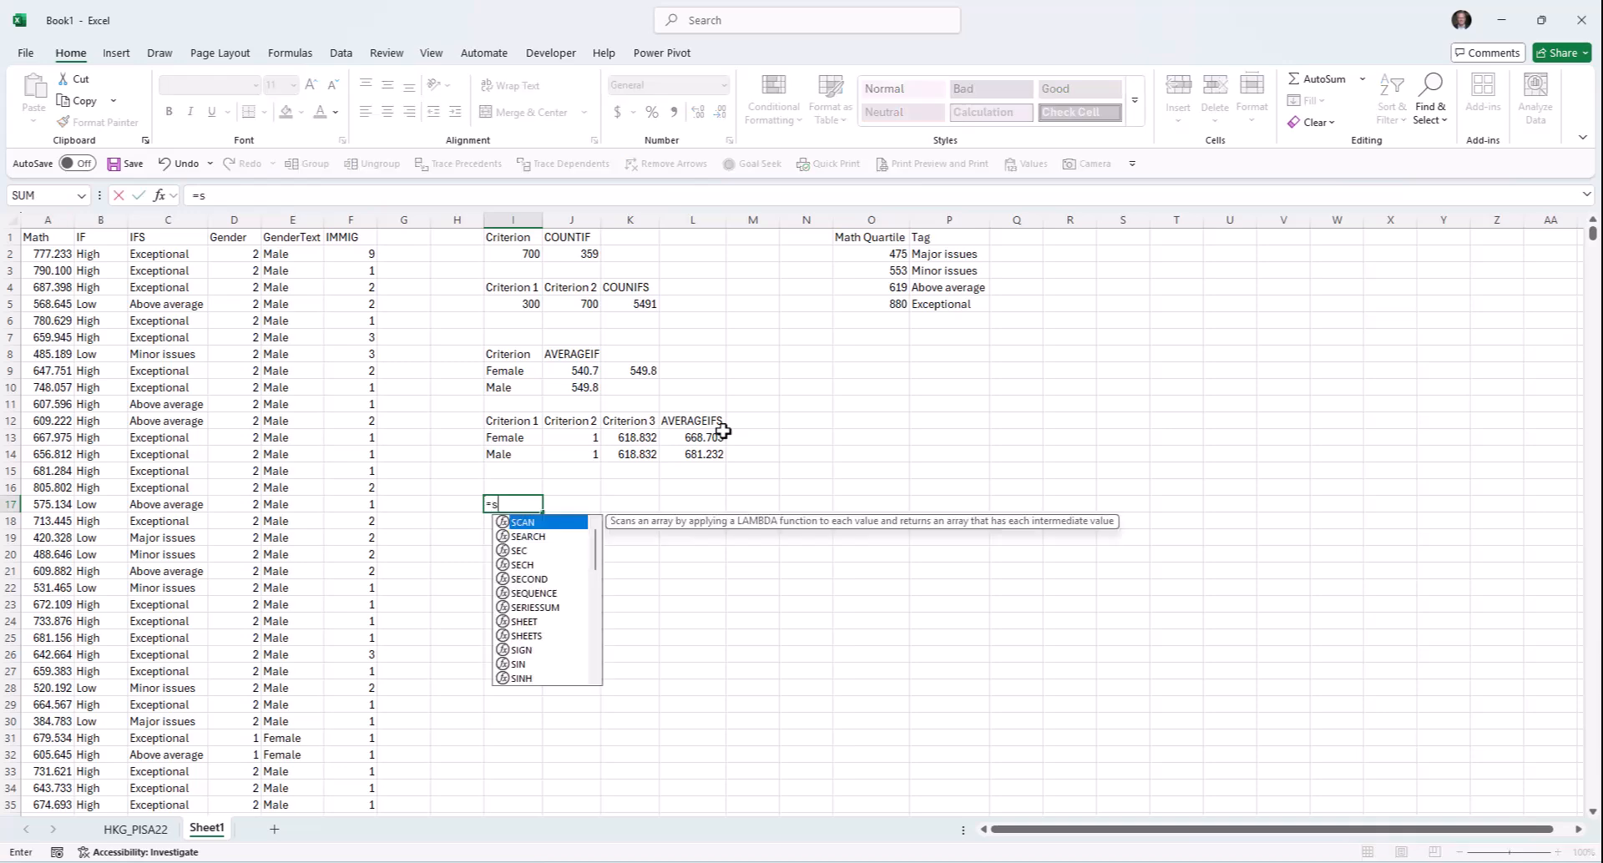
{"action": "type", "text": "tdev."}
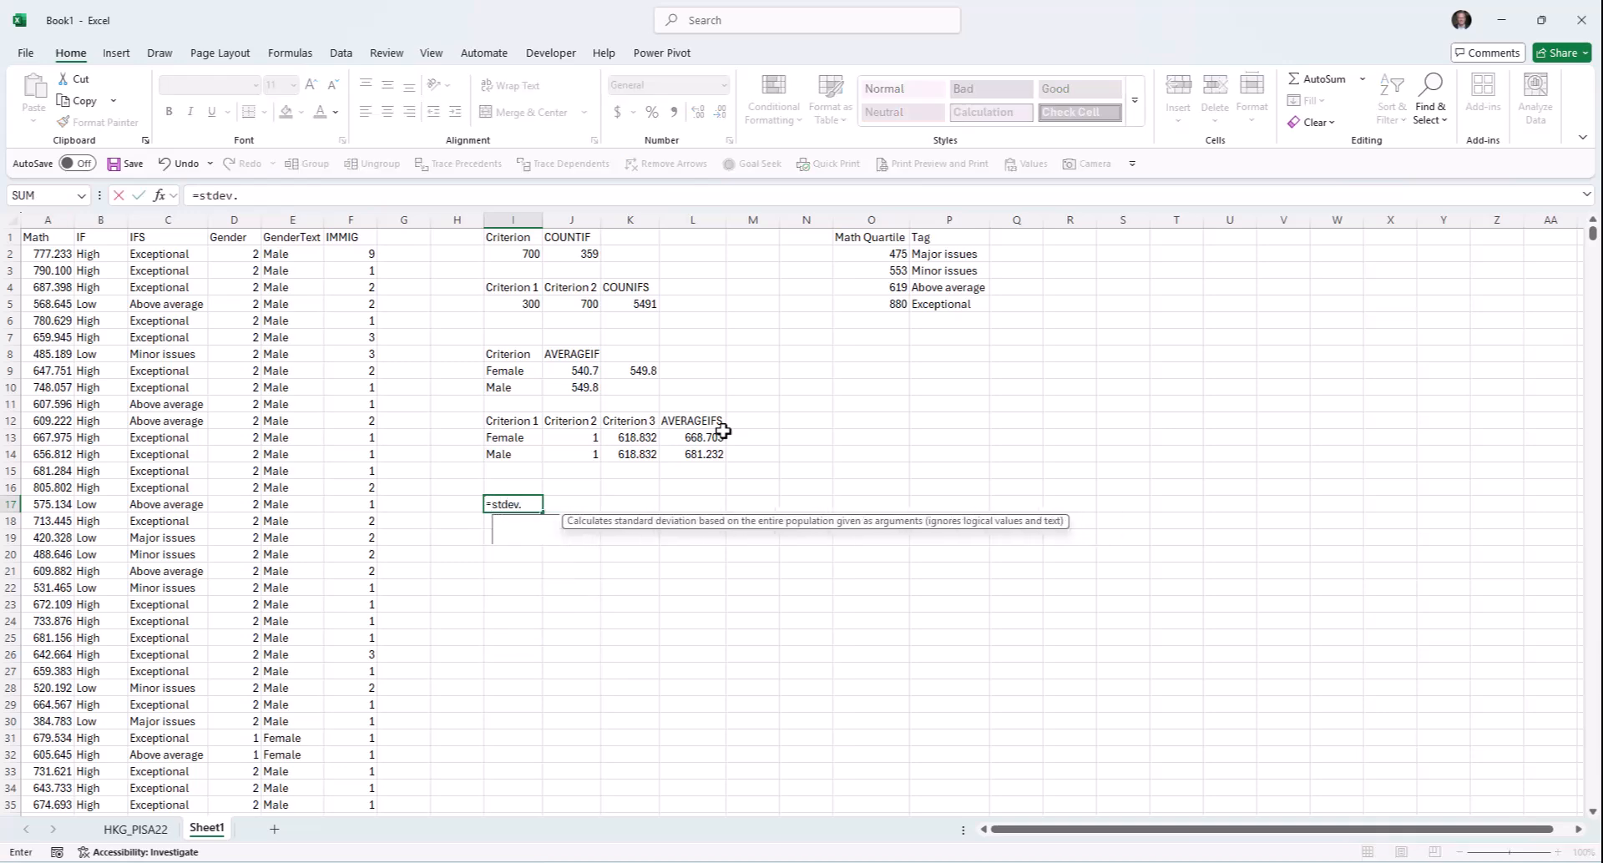
{"action": "type", "text": "s("}
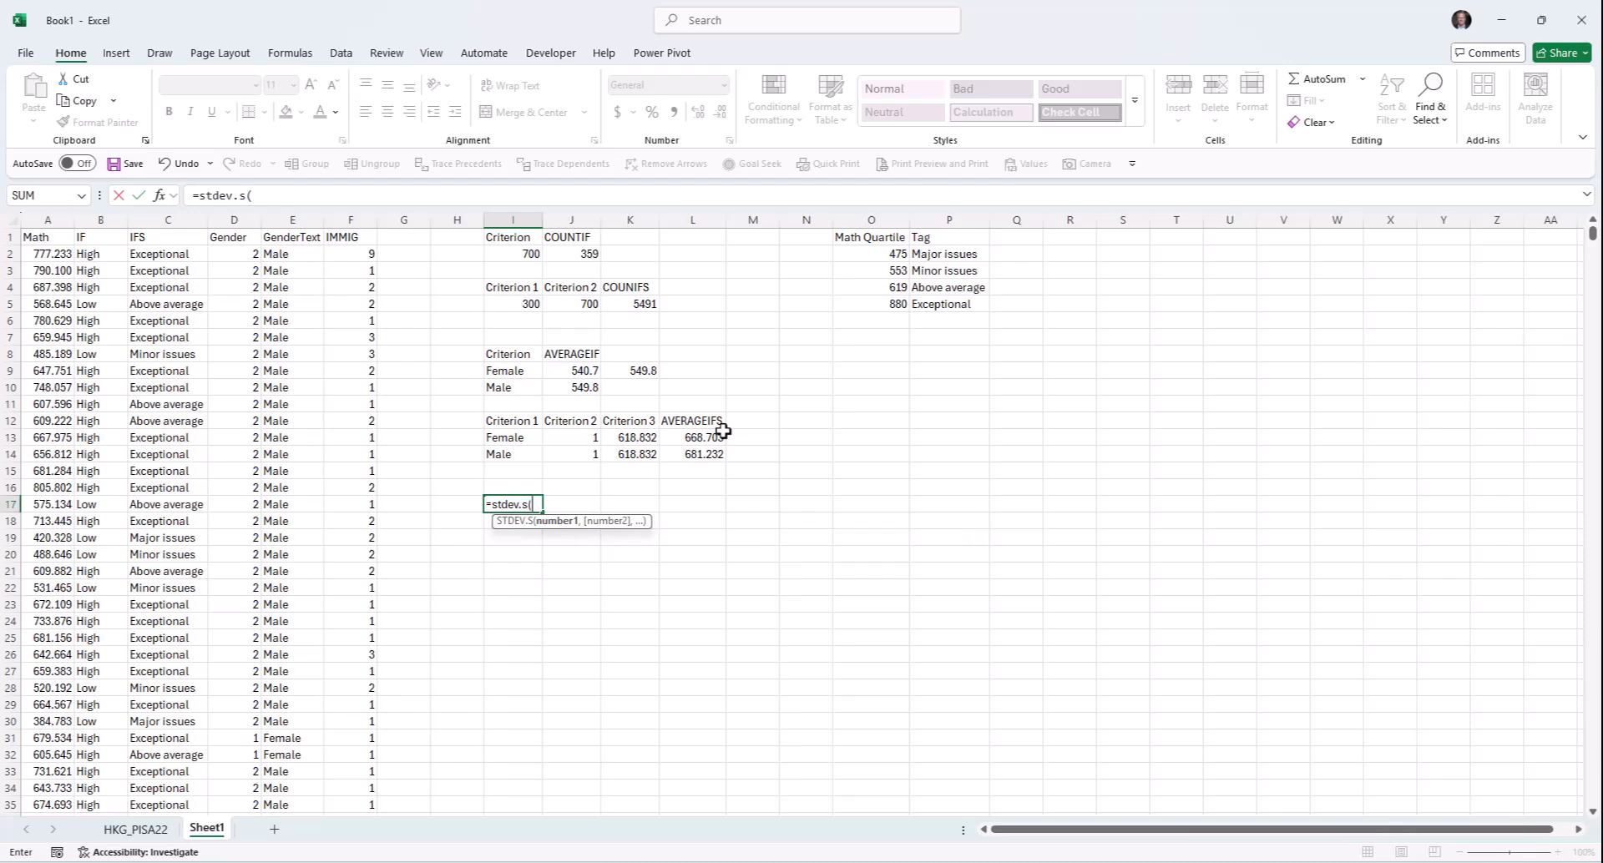
{"action": "key", "text": "Escape"}
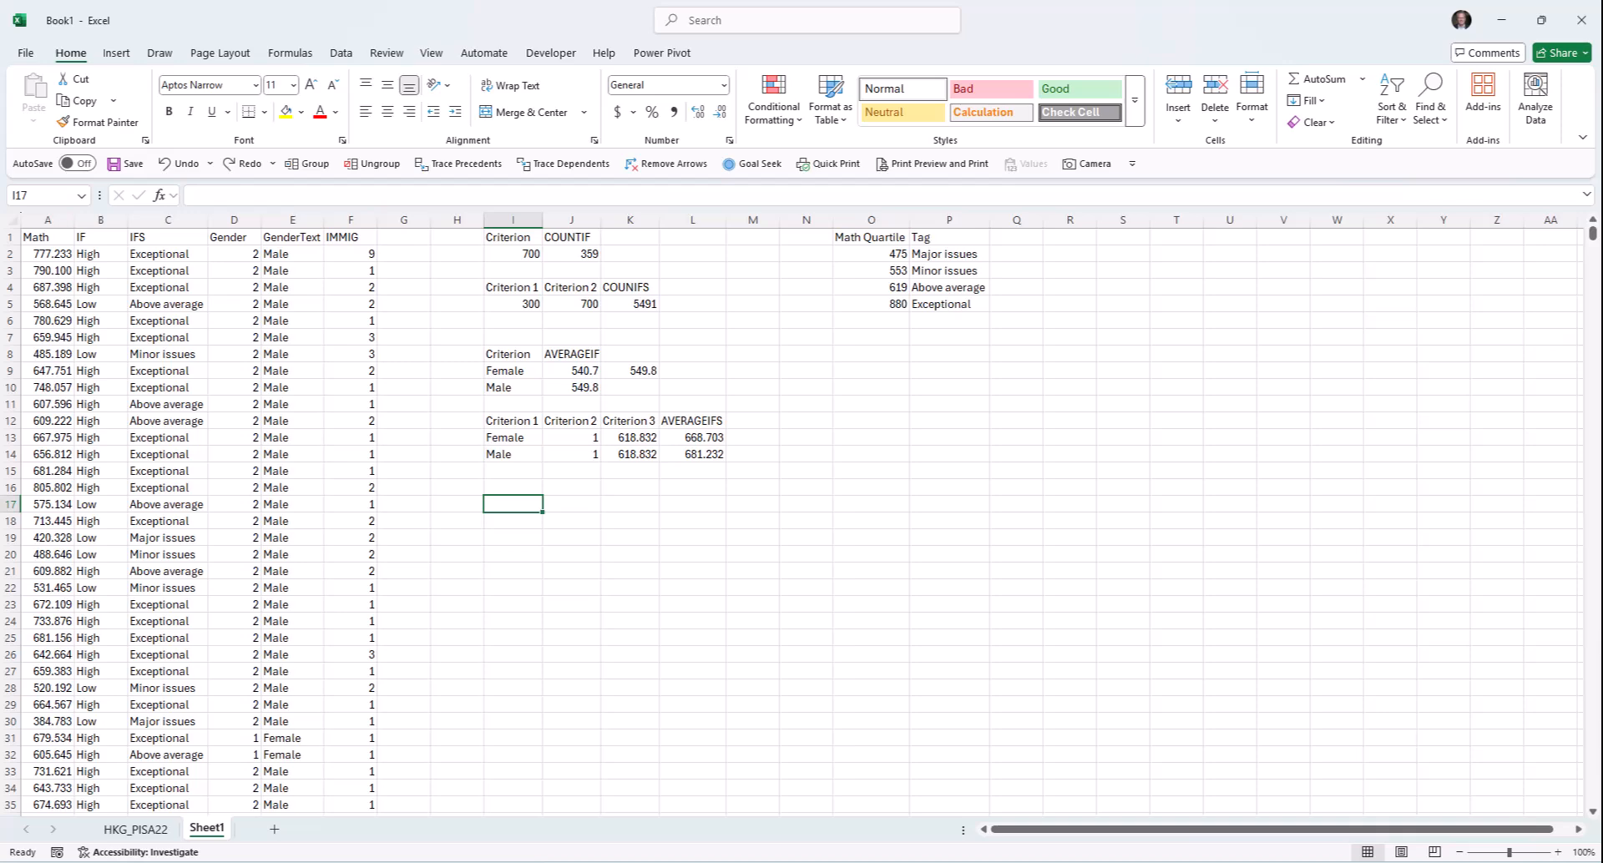
- Start an IF formula in G2, beside the IMMIG data
{"action": "left_click", "coordinate": [90, 270]}
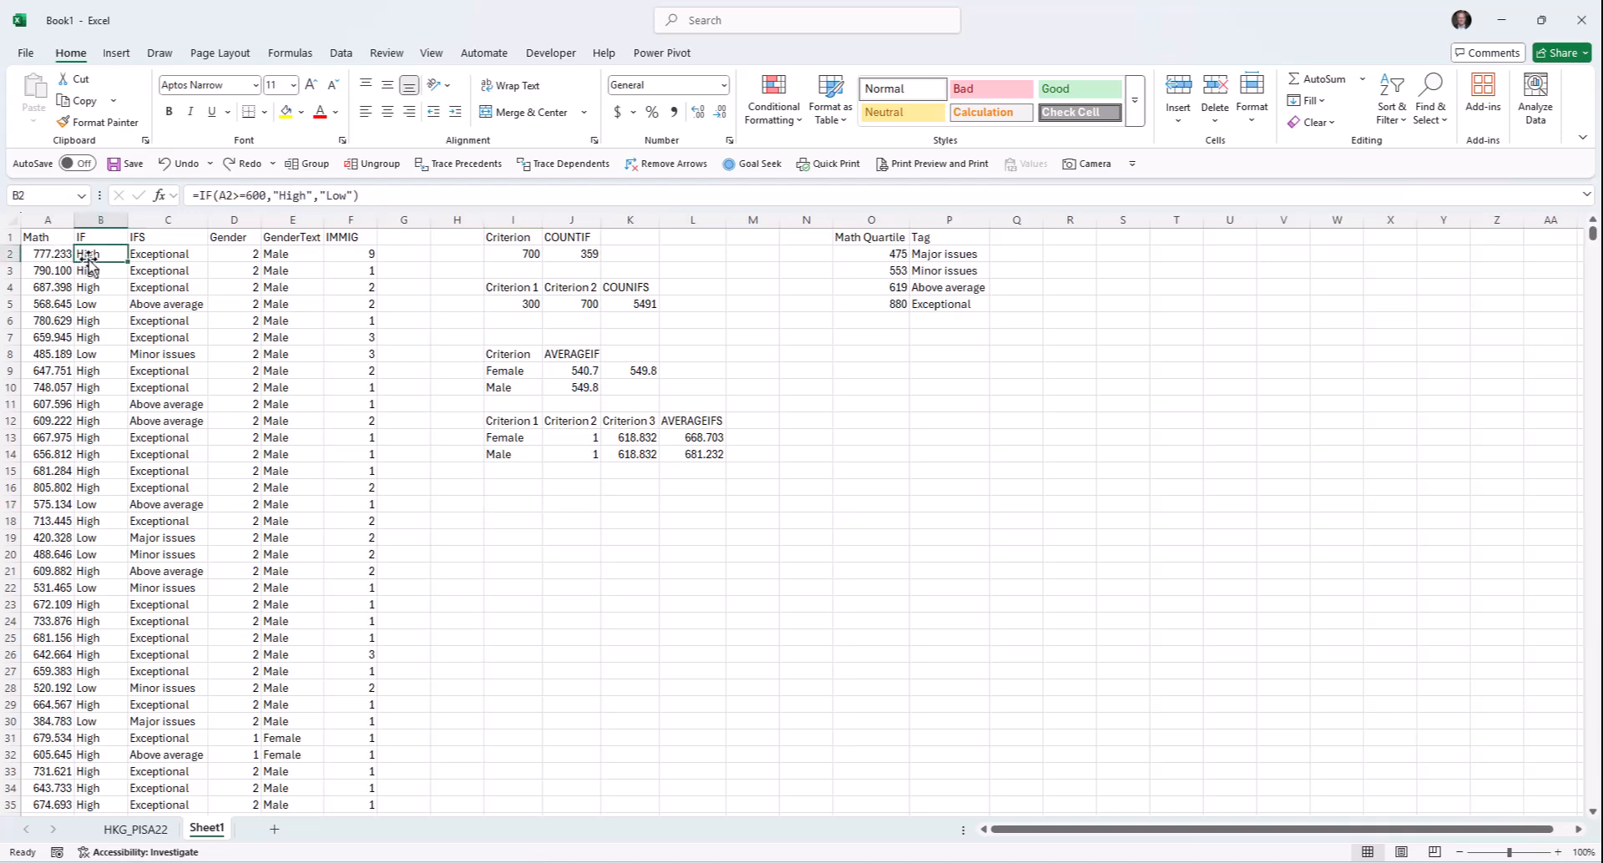
{"action": "key", "text": "Down"}
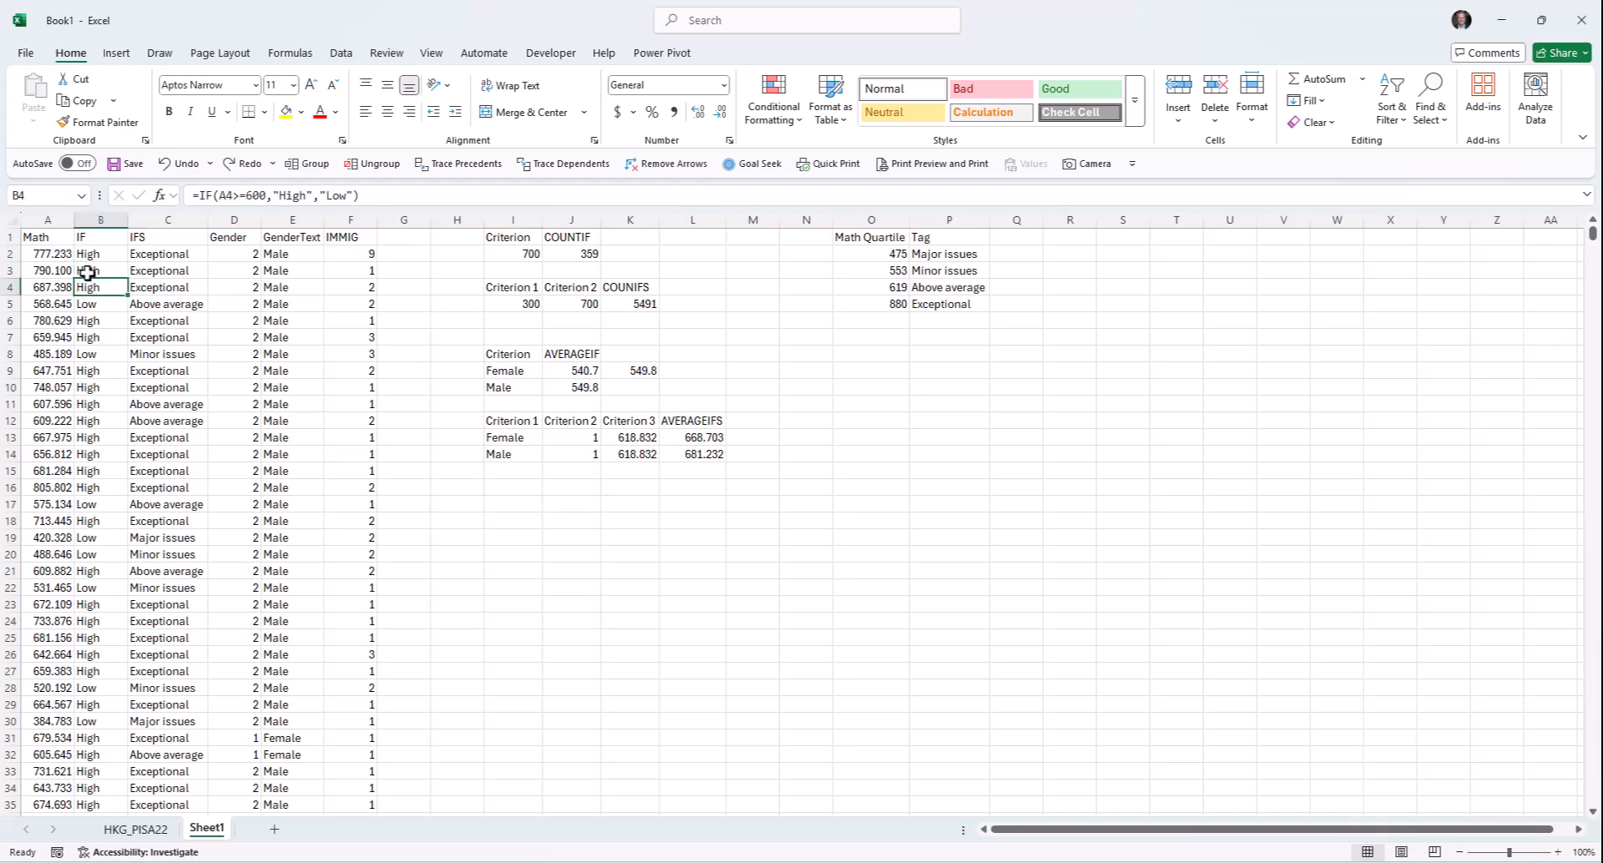
{"action": "left_click", "coordinate": [87, 256]}
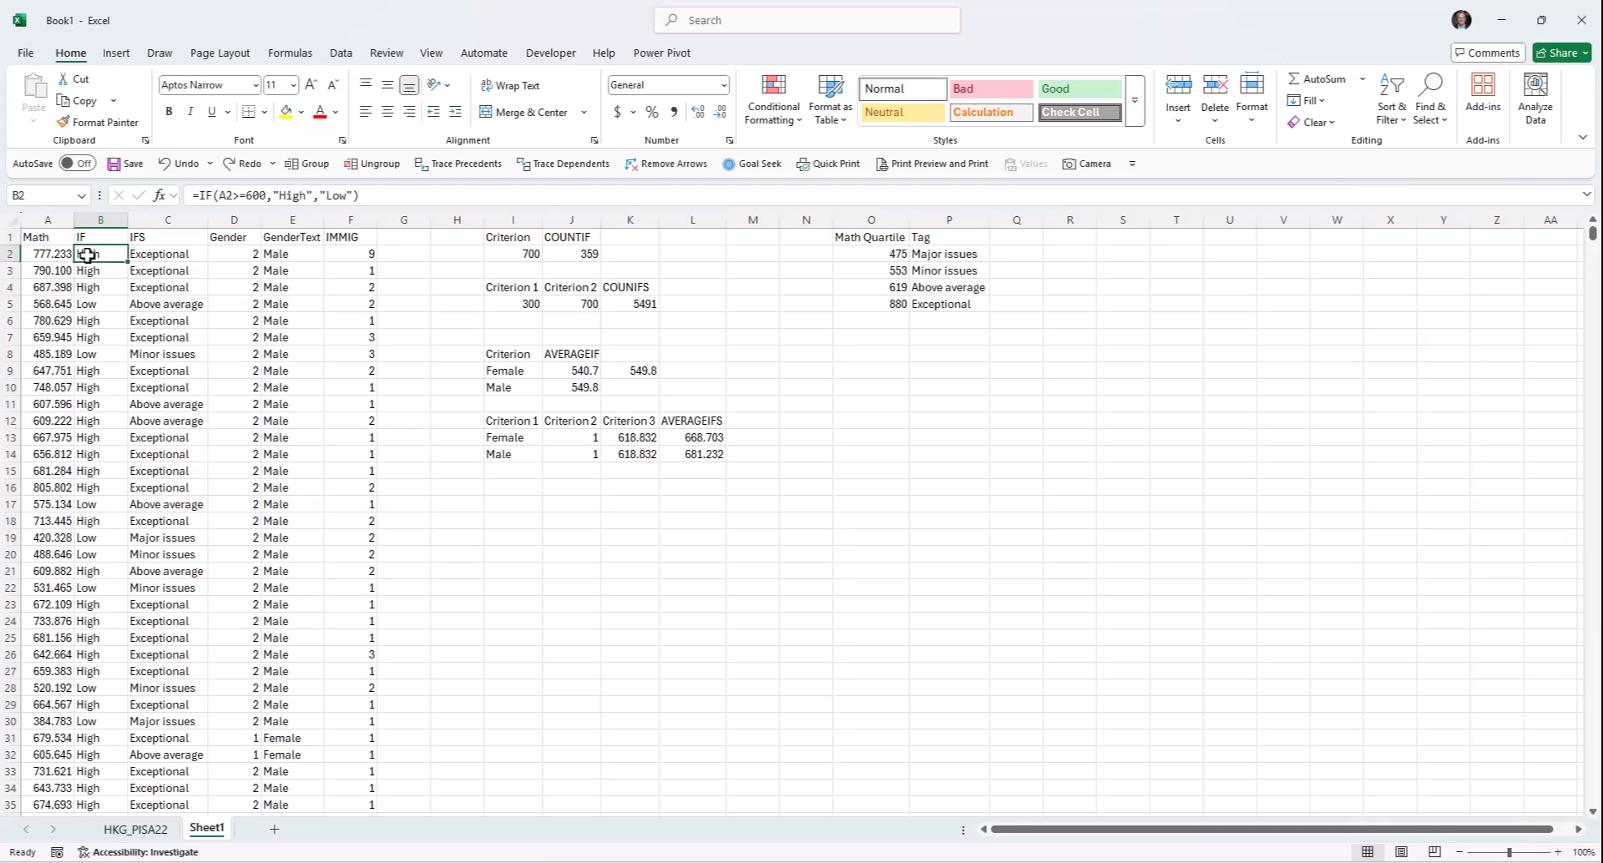
{"action": "key", "text": "Right"}
{"action": "key", "text": "Right"}
{"action": "key", "text": "Right"}
{"action": "key", "text": "Right"}
{"action": "key", "text": "Right"}
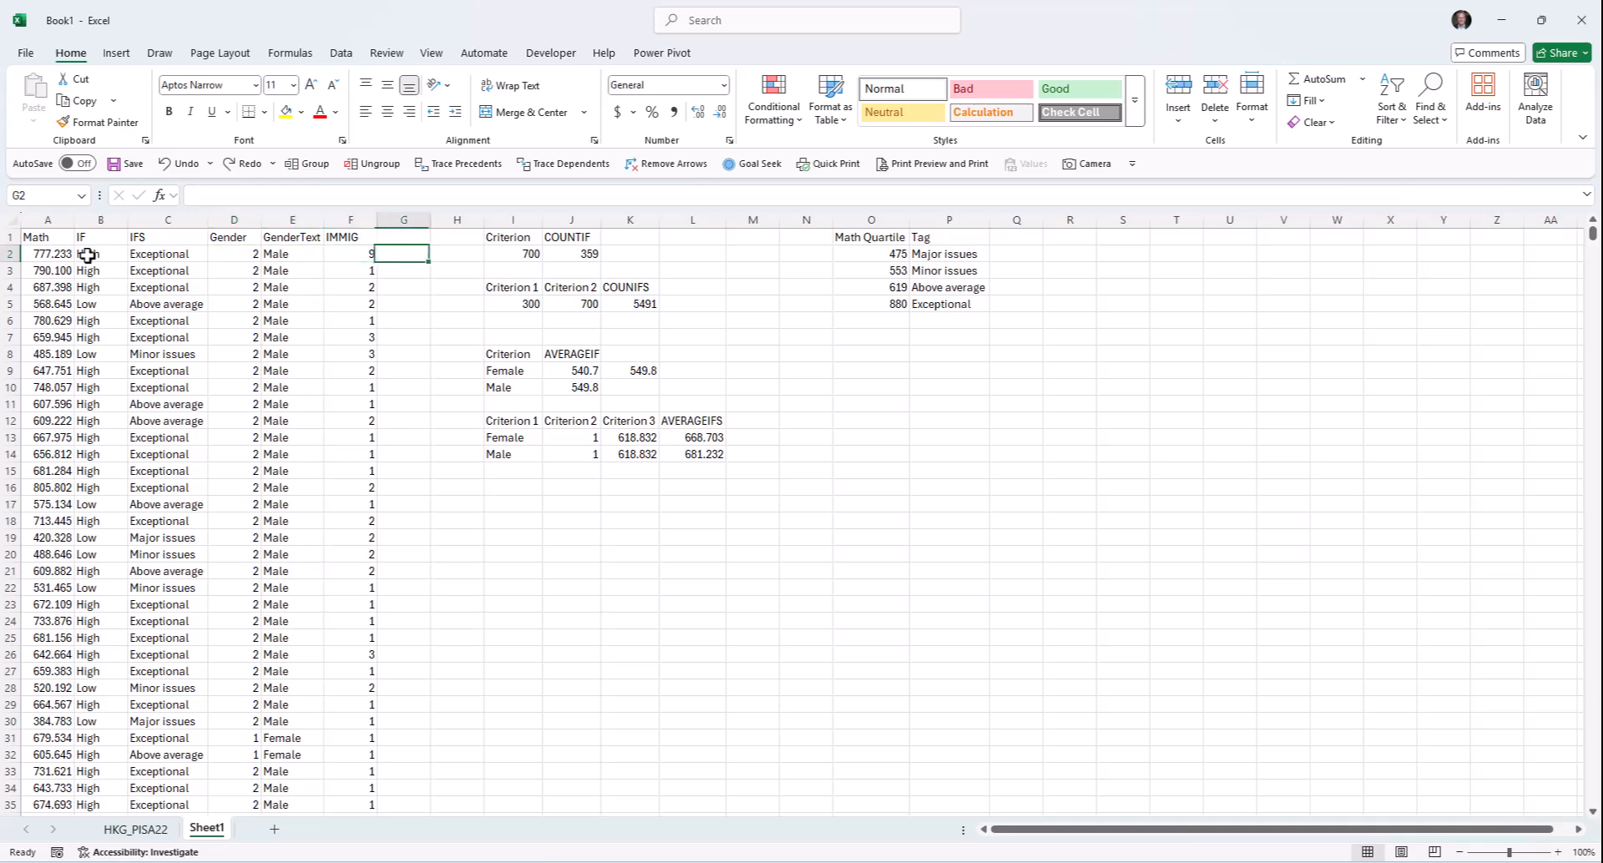
{"action": "type", "text": "="}
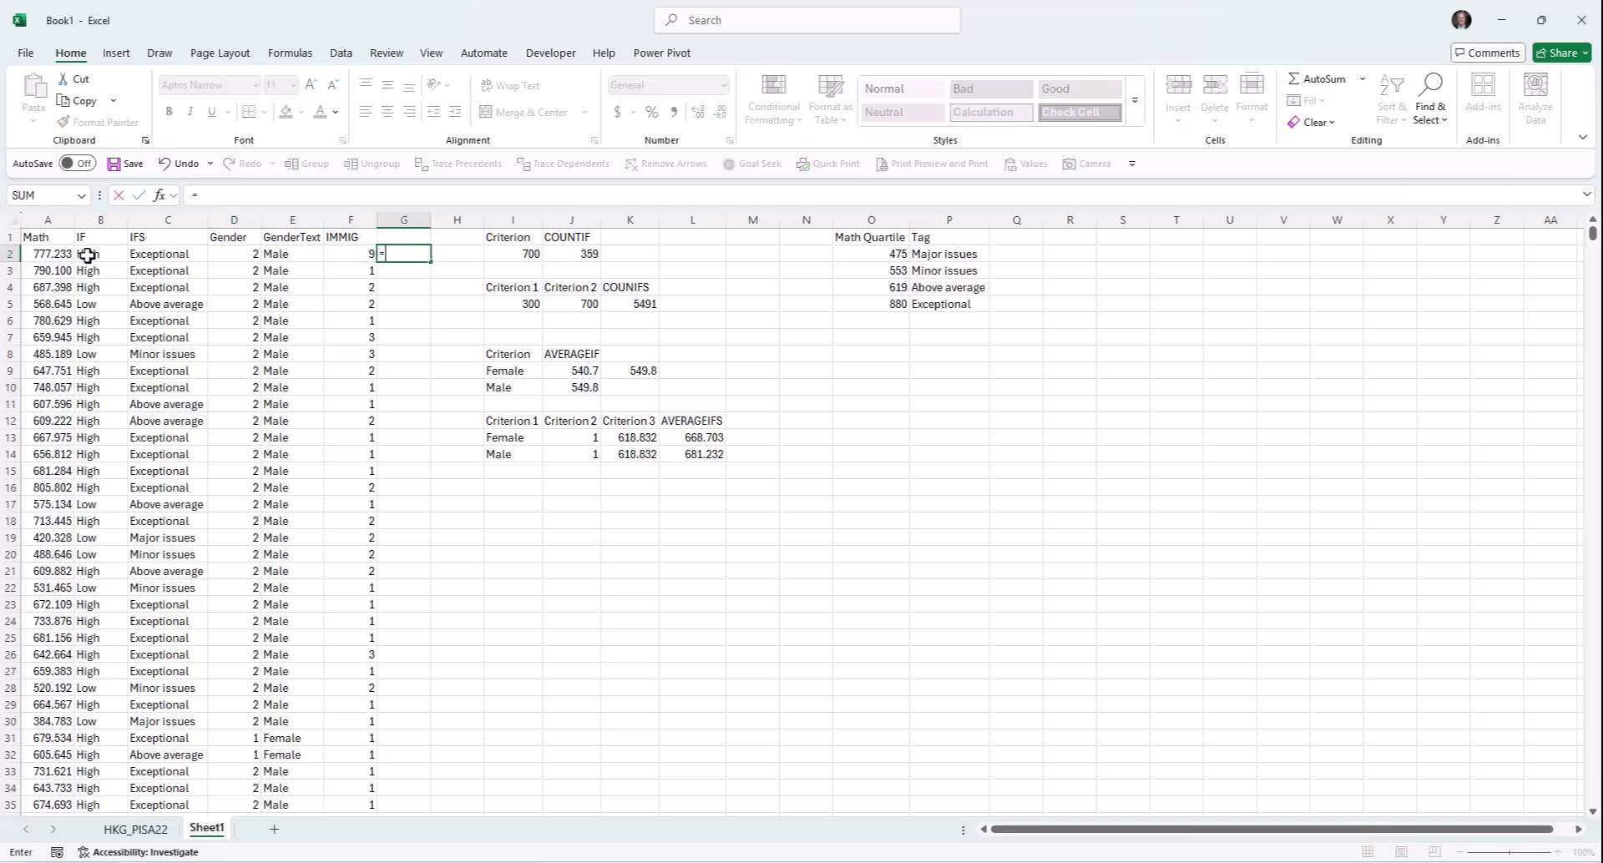
{"action": "type", "text": "if("}
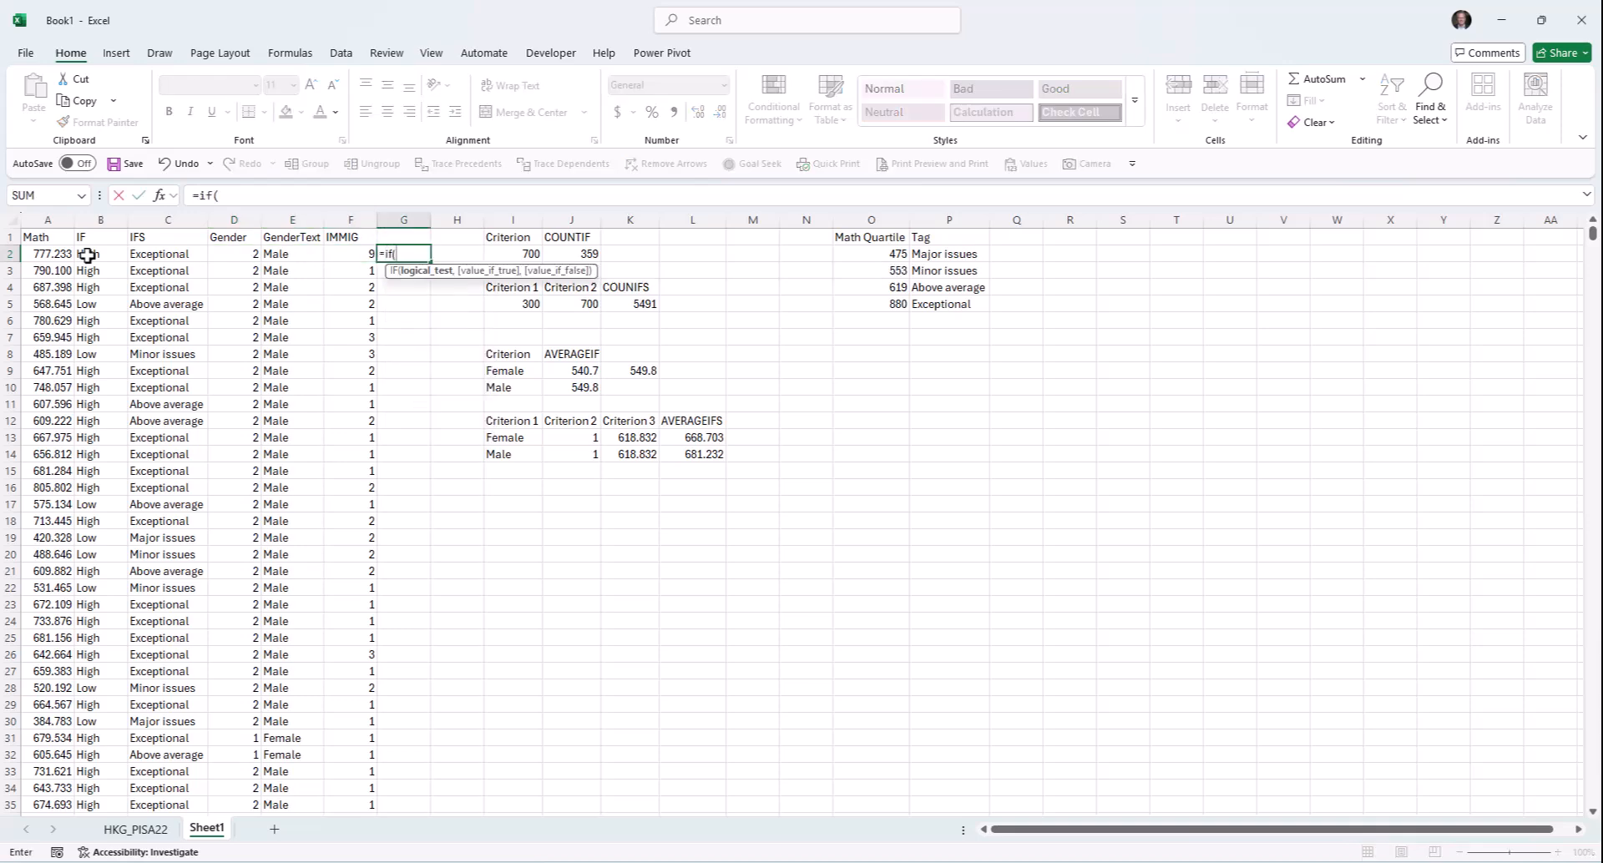
{"action": "key", "text": "BackSpace"}
{"action": "type", "text": "("}
- Enter E2:E5908="Female" as the logical test of the IF formula in G2
{"action": "left_click", "coordinate": [294, 255]}
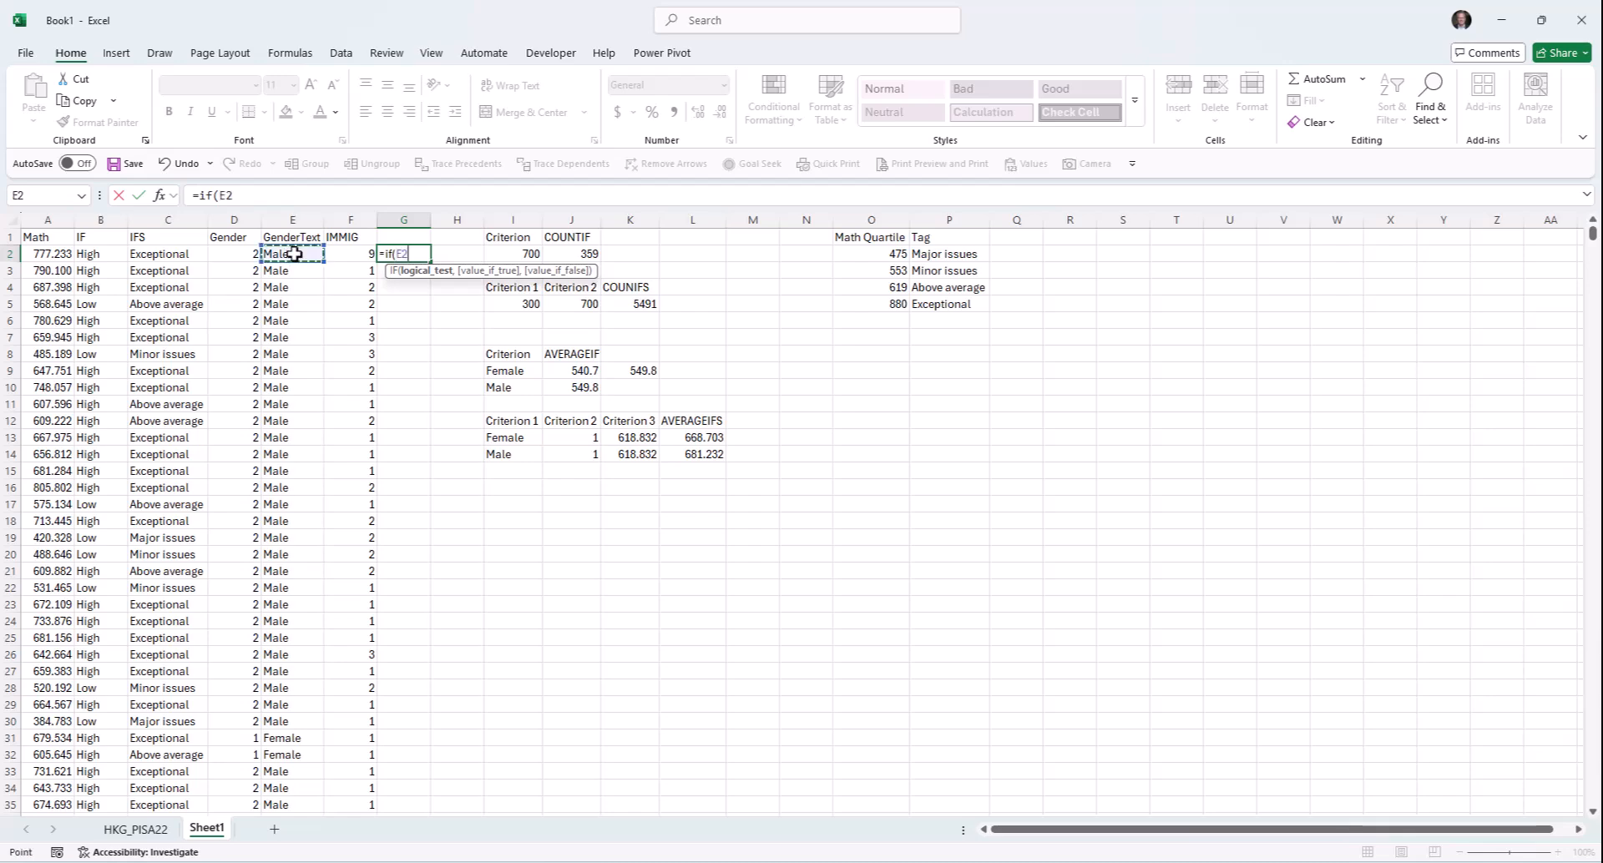
{"action": "key", "text": "ctrl+shift+Down"}
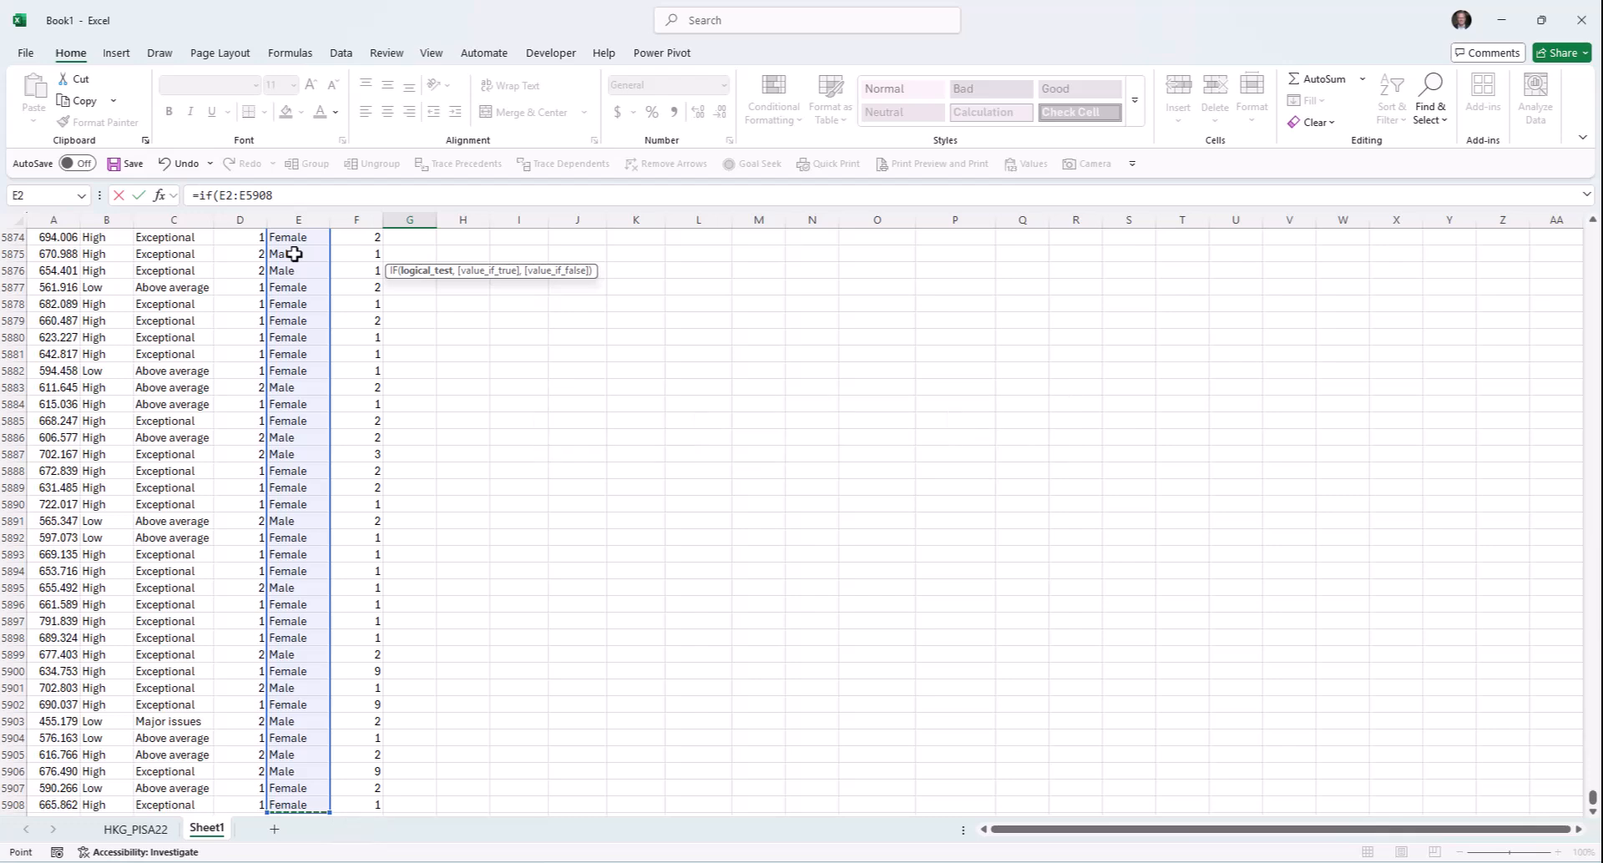
{"action": "type", "text": "=\"Female"}
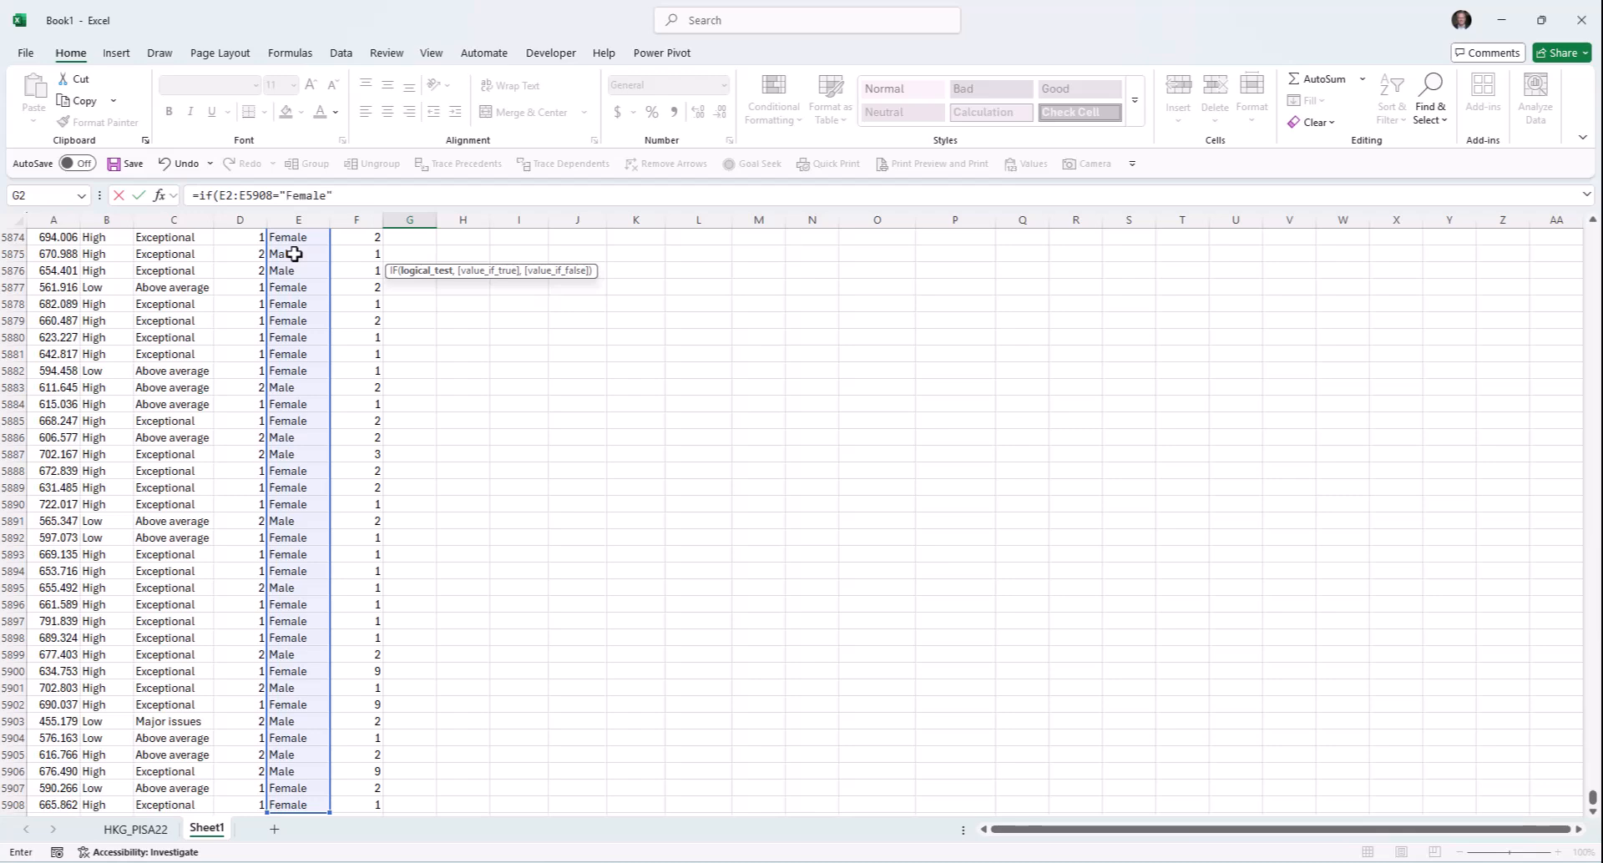
{"action": "type", "text": "\","}
{"action": "scroll", "coordinate": [506, 324], "scroll_direction": "up", "scroll_amount": 9}
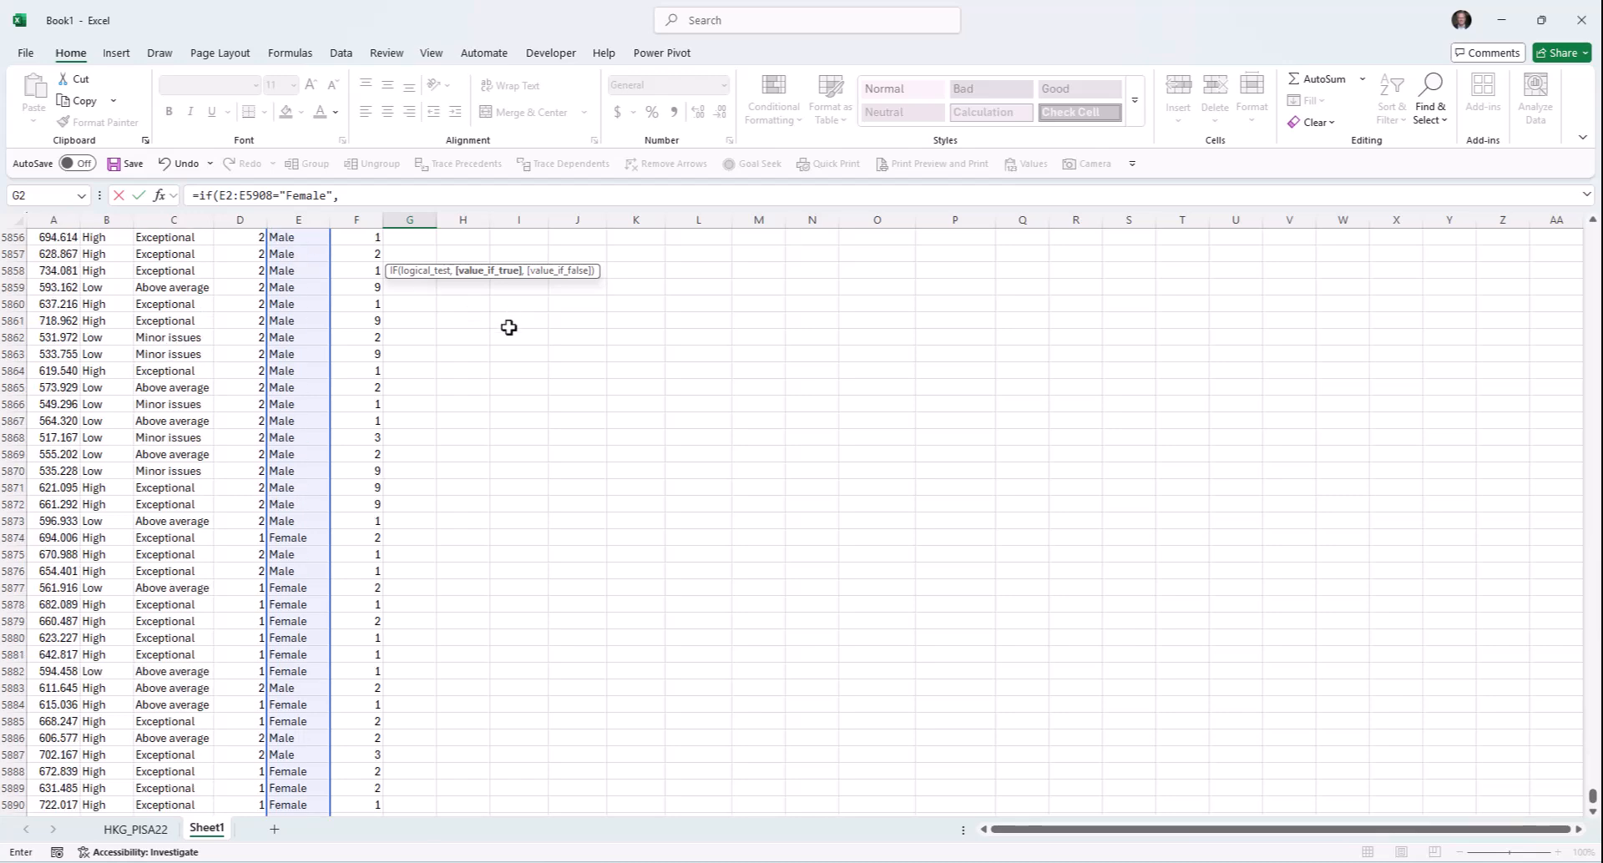
- Complete the G2 IF formula with A2:A5908 as the value if true, leaving out the value if false
{"action": "left_click", "coordinate": [61, 255]}
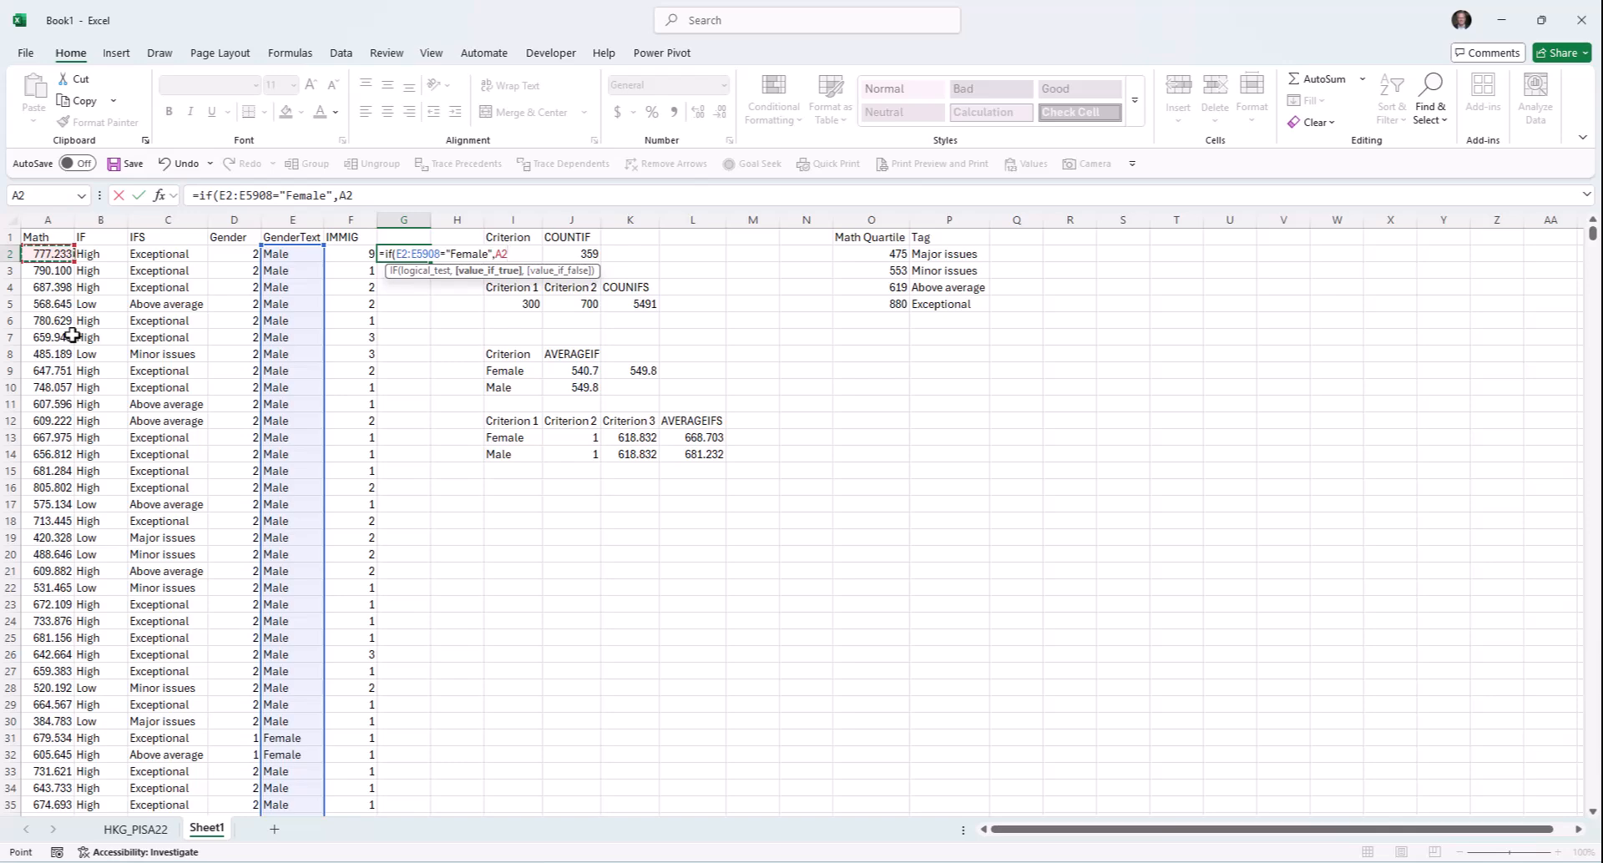
{"action": "key", "text": "ctrl+shift+Down"}
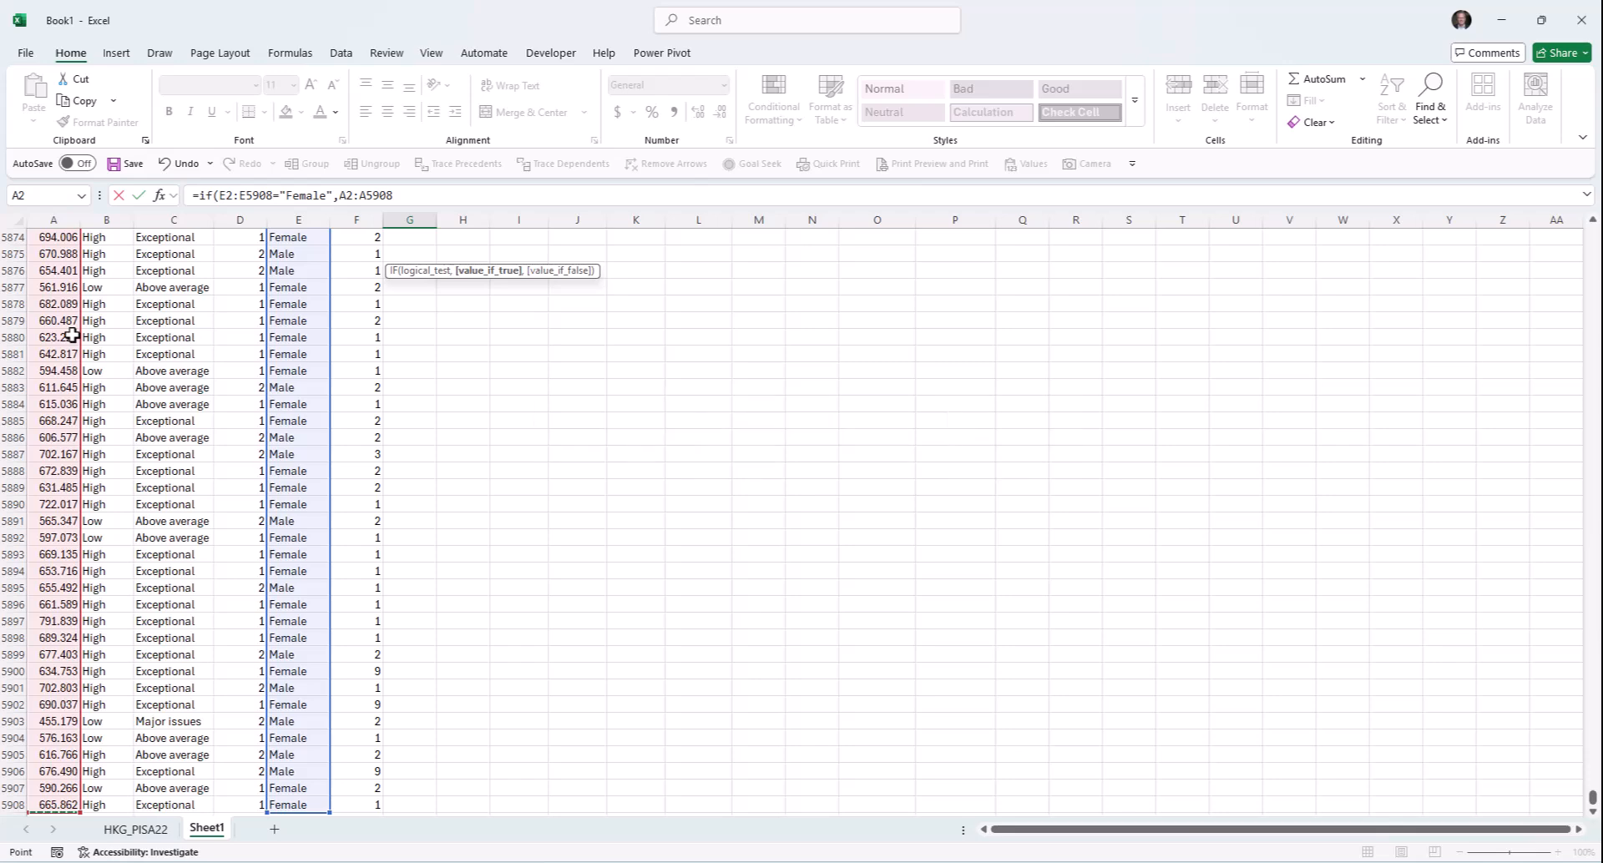
{"action": "type", "text": ")"}
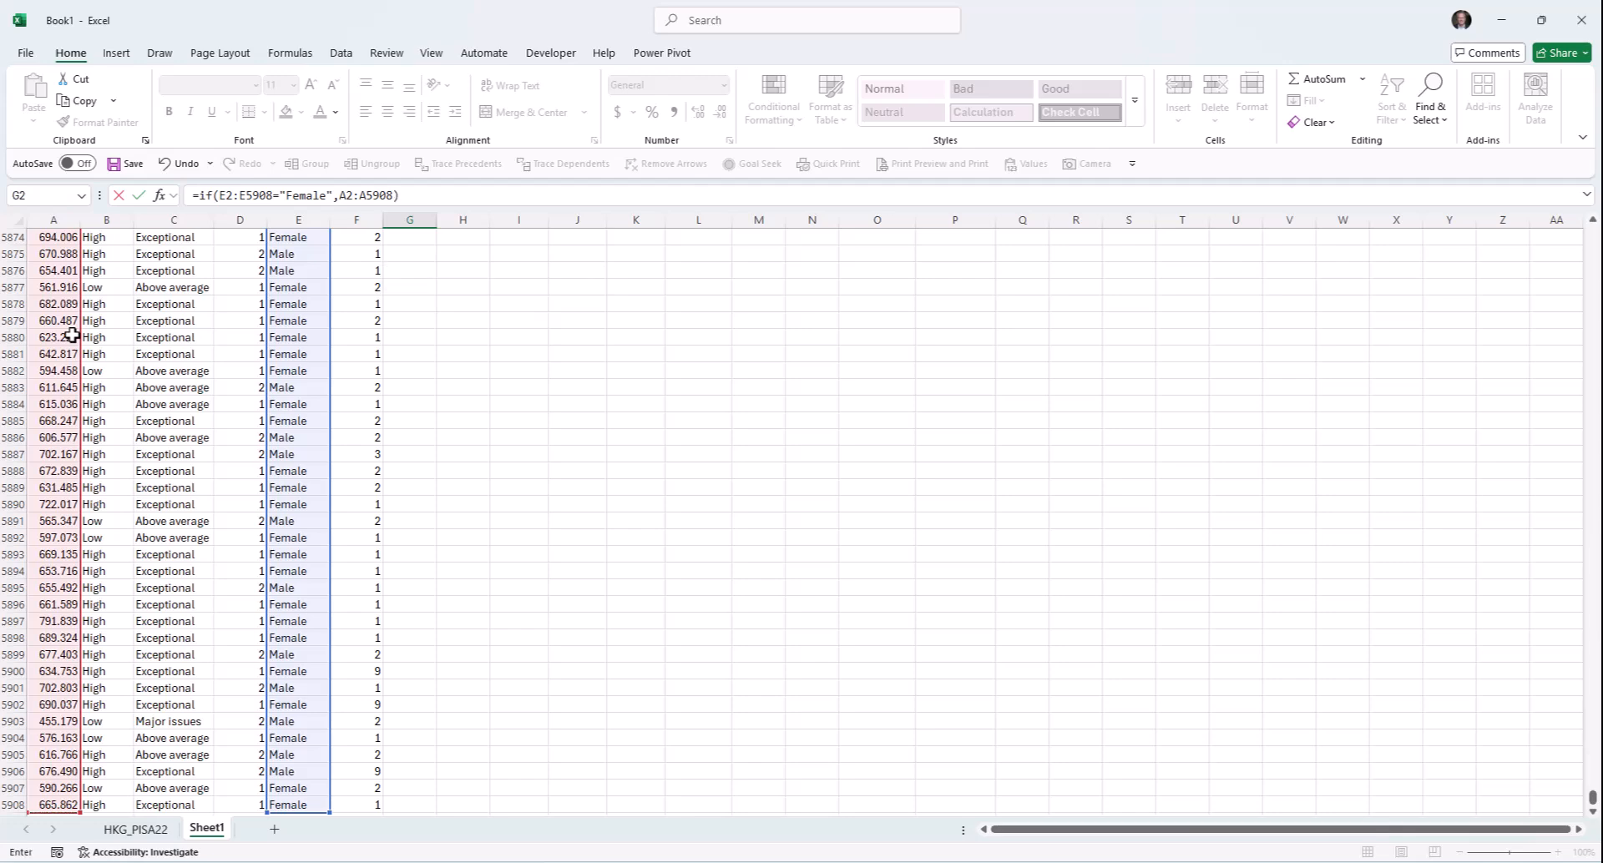
{"action": "key", "text": "Return"}
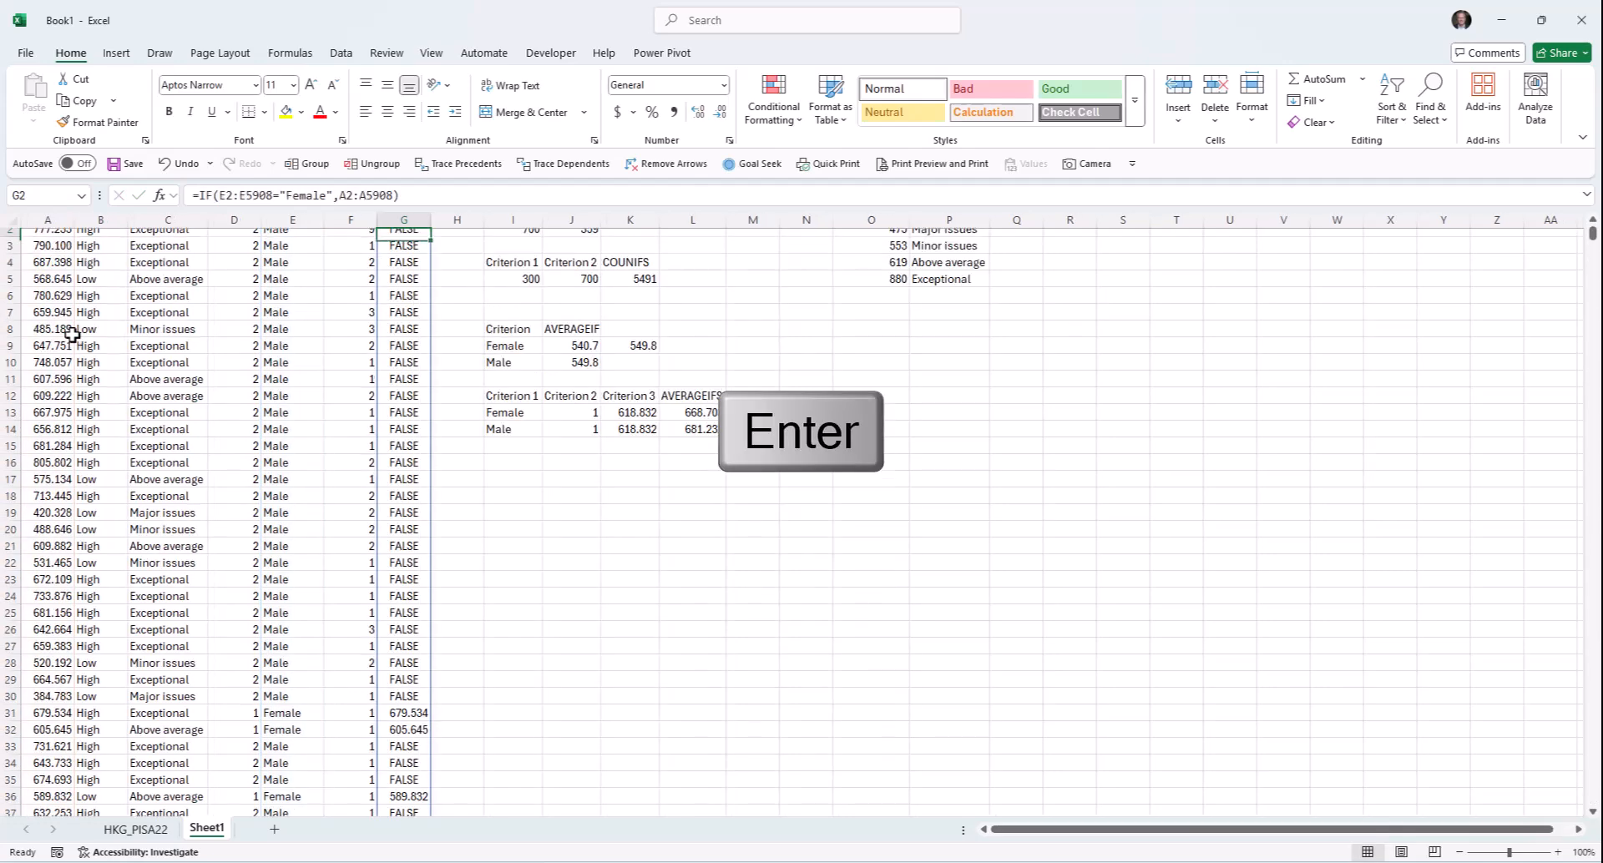
- Examine the spilled results in column G against the gender and math score of each row
{"action": "key", "text": "Up"}
{"action": "key", "text": "Up"}
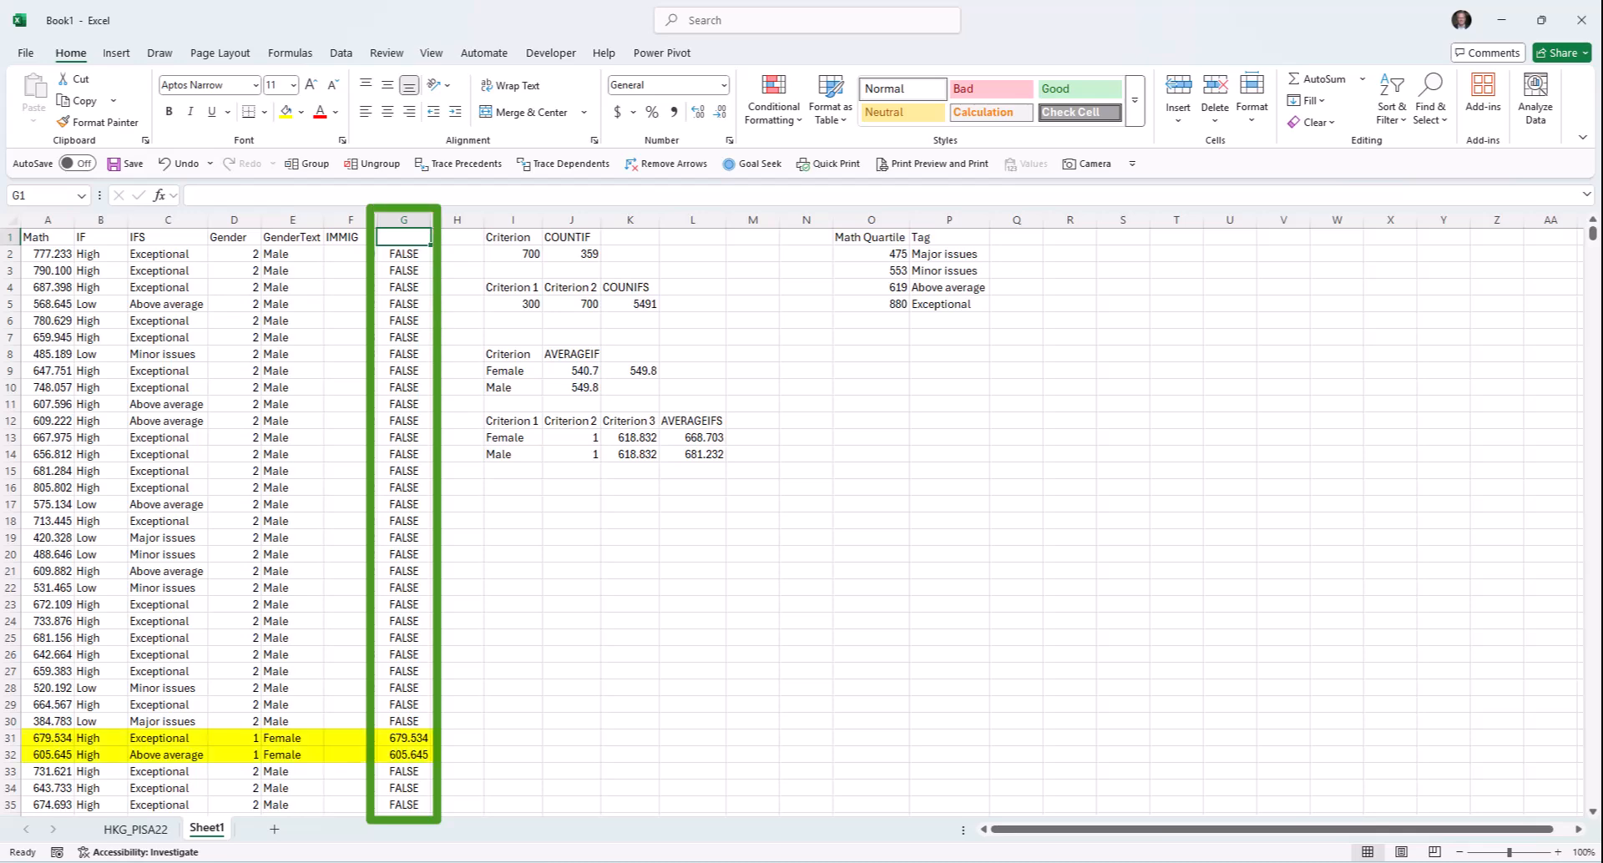
{"action": "key", "text": "Down"}
{"action": "key", "text": "Down"}
{"action": "key", "text": "Down"}
{"action": "key", "text": "Down"}
{"action": "key", "text": "Down"}
{"action": "key", "text": "Down"}
{"action": "key", "text": "Down"}
{"action": "key", "text": "Down"}
{"action": "key", "text": "Down"}
{"action": "key", "text": "Down"}
{"action": "key", "text": "Down"}
{"action": "key", "text": "Down"}
{"action": "key", "text": "Down"}
{"action": "key", "text": "Down"}
{"action": "key", "text": "Down"}
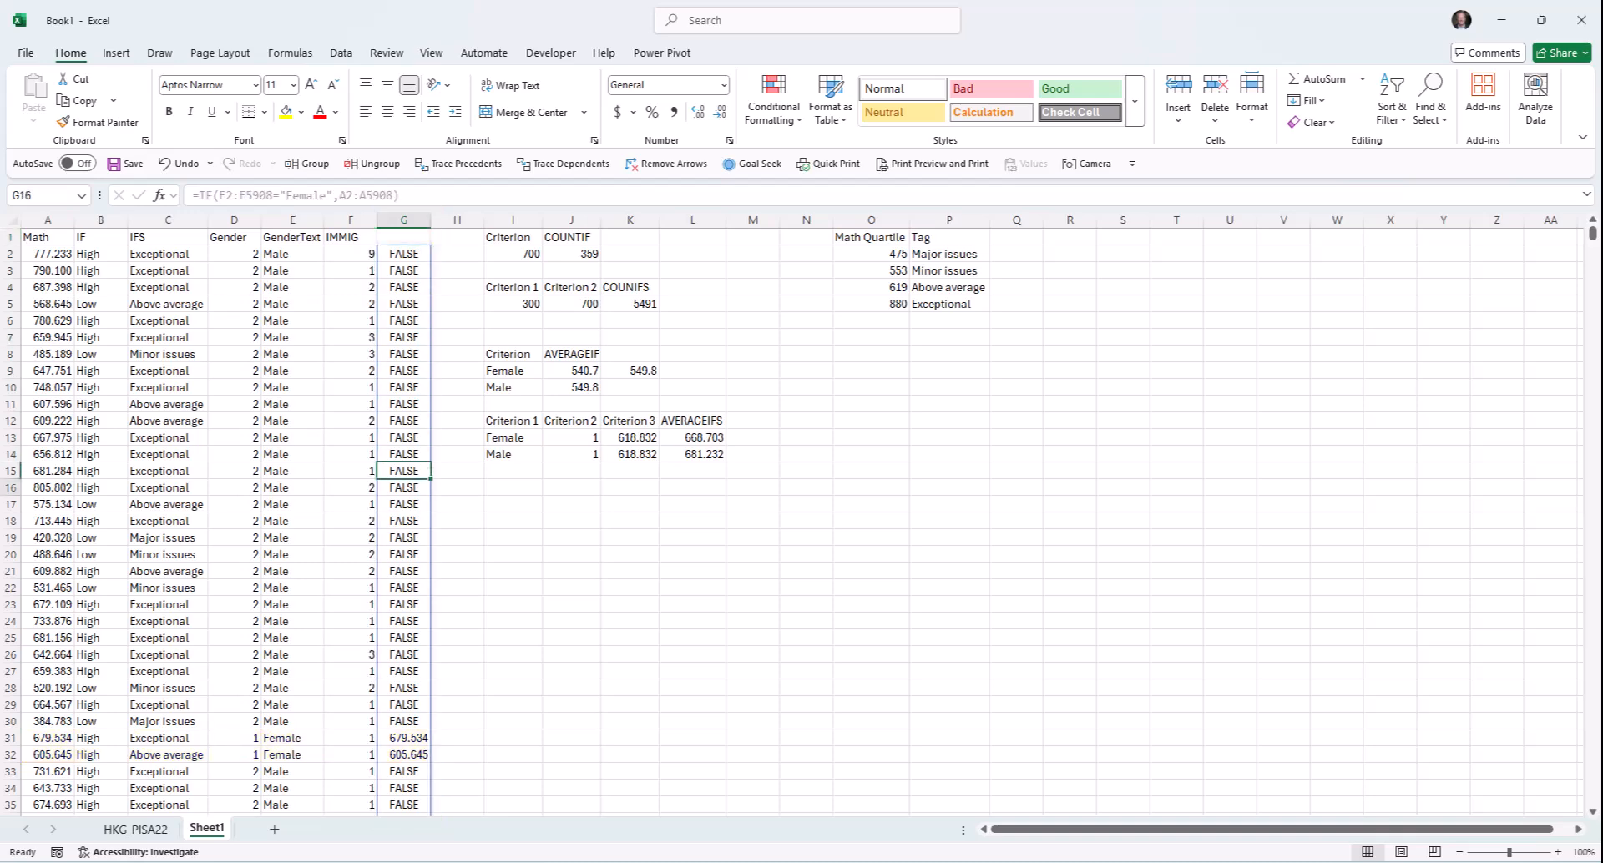
{"action": "key", "text": "Down"}
{"action": "key", "text": "Down"}
{"action": "key", "text": "Down"}
{"action": "key", "text": "Down"}
{"action": "key", "text": "Down"}
{"action": "key", "text": "Down"}
{"action": "key", "text": "Down"}
{"action": "key", "text": "Down"}
{"action": "key", "text": "Down"}
{"action": "key", "text": "Down"}
{"action": "key", "text": "Down"}
{"action": "key", "text": "Down"}
{"action": "key", "text": "Down"}
{"action": "key", "text": "Down"}
{"action": "key", "text": "Down"}
{"action": "key", "text": "Down"}
{"action": "key", "text": "Up"}
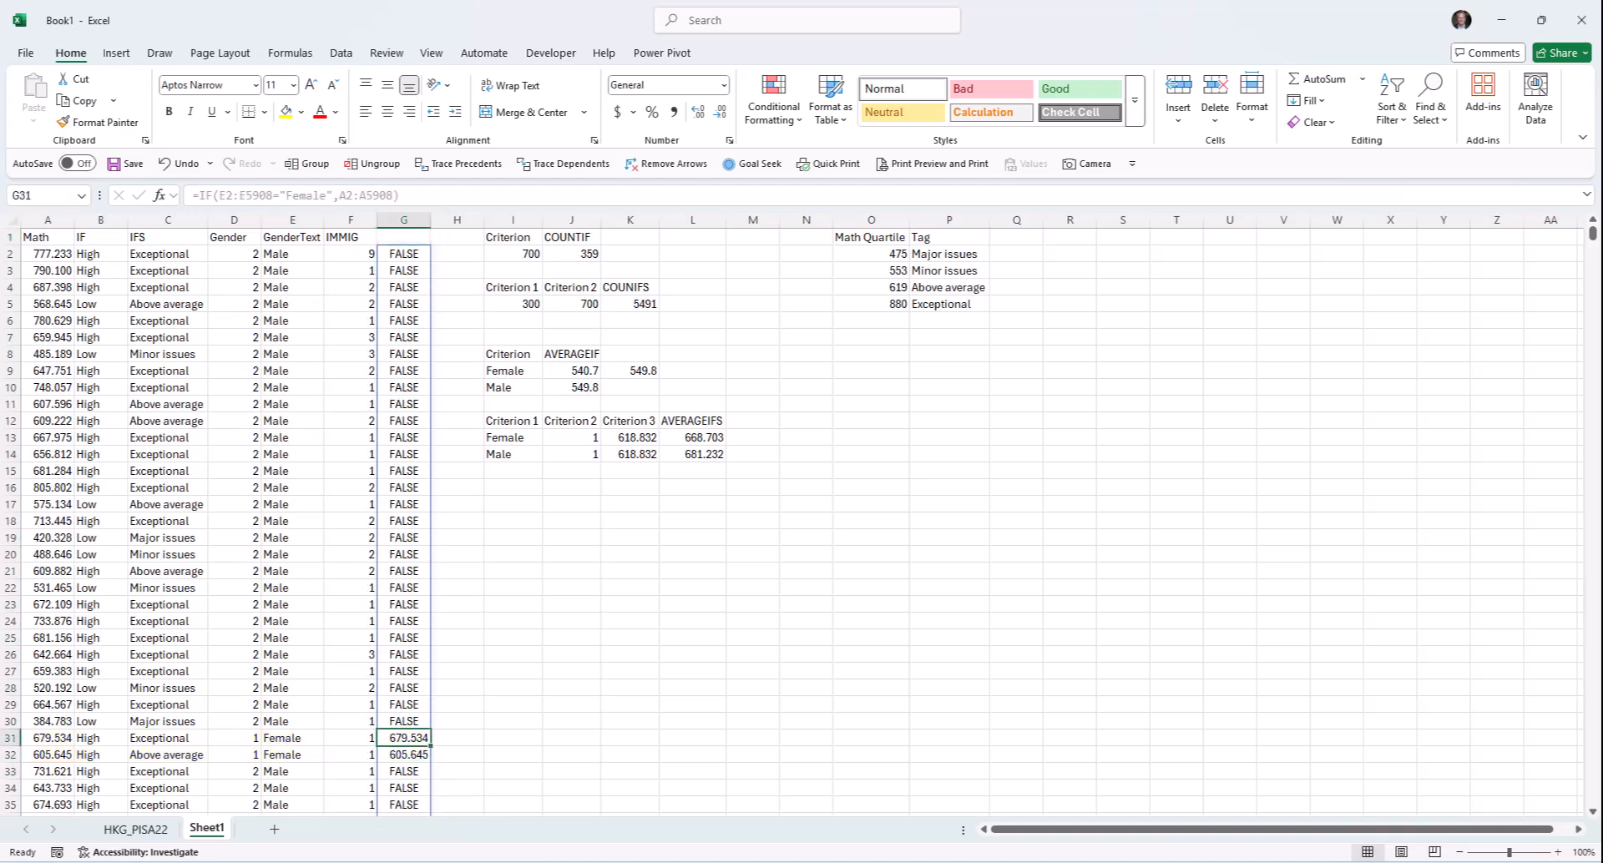
{"action": "key", "text": "Down"}
{"action": "key", "text": "Down"}
{"action": "key", "text": "Down"}
{"action": "key", "text": "Down"}
{"action": "key", "text": "Down"}
{"action": "key", "text": "Down"}
{"action": "key", "text": "Down"}
{"action": "key", "text": "Down"}
{"action": "key", "text": "Down"}
{"action": "key", "text": "Down"}
{"action": "key", "text": "Down"}
{"action": "key", "text": "Down"}
{"action": "key", "text": "Down"}
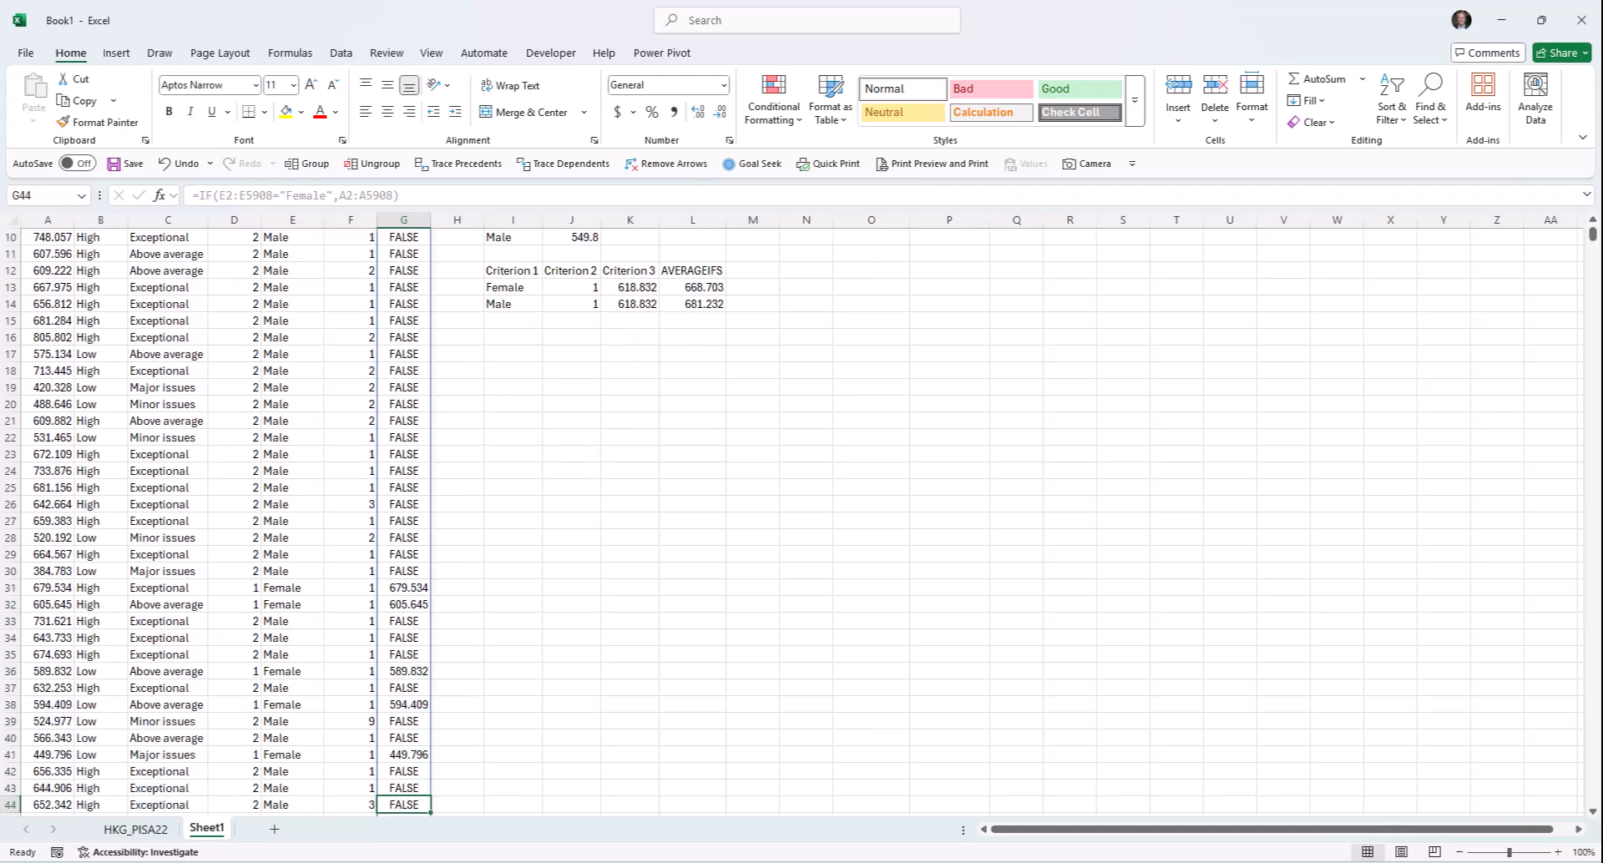
- Enter =STDEV.S(G2#) in H2 to compute the standard deviation of the spilled female scores
{"action": "key", "text": "ctrl+Up"}
{"action": "key", "text": "Right"}
{"action": "type", "text": "="}
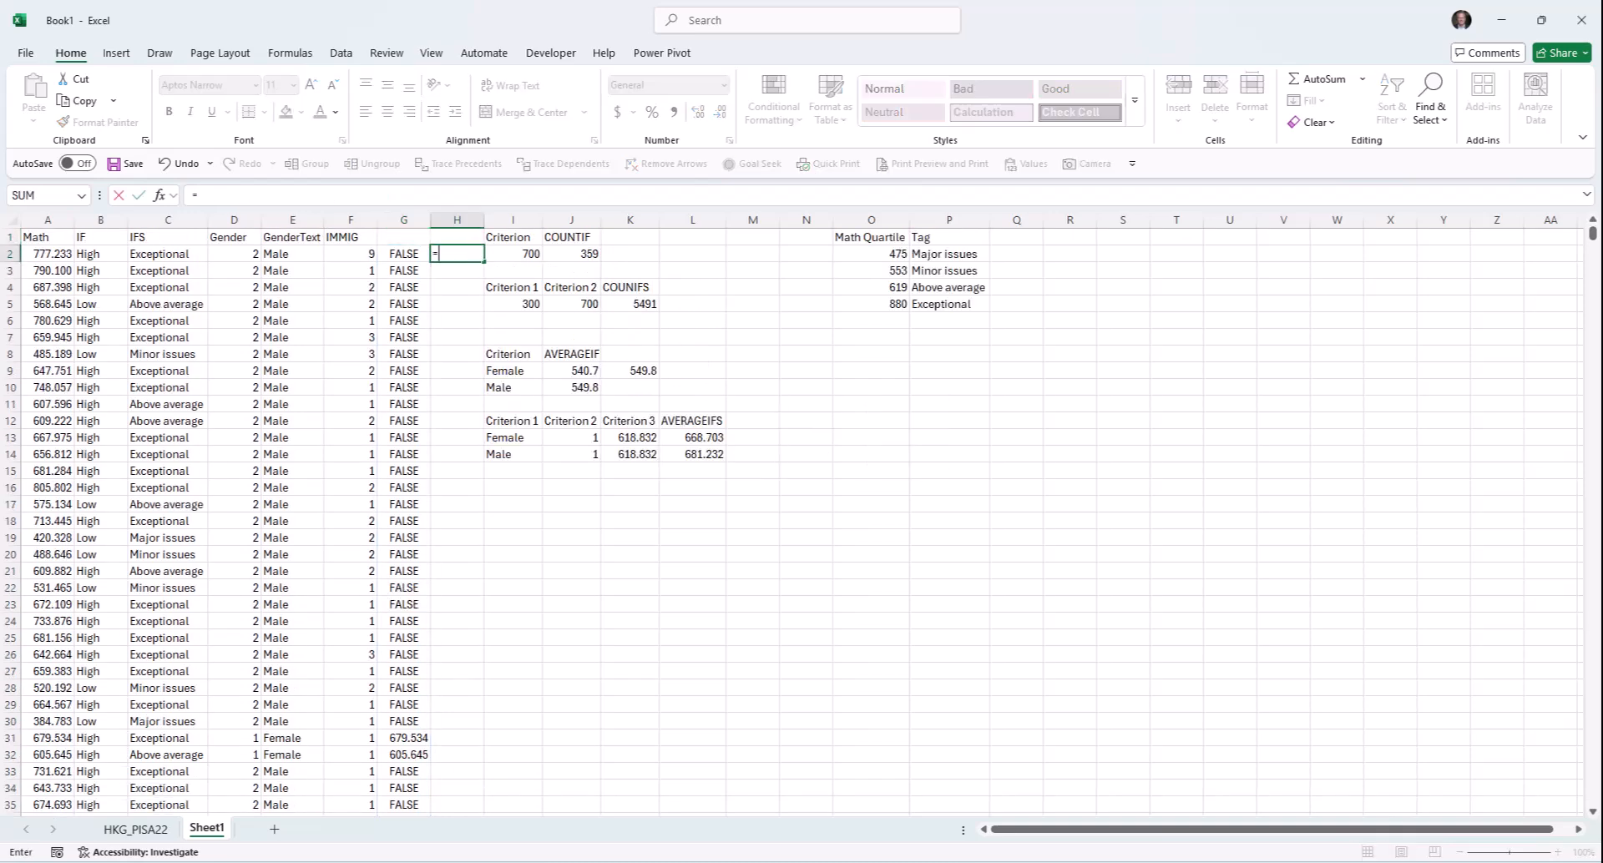
{"action": "type", "text": "STDEV.S("}
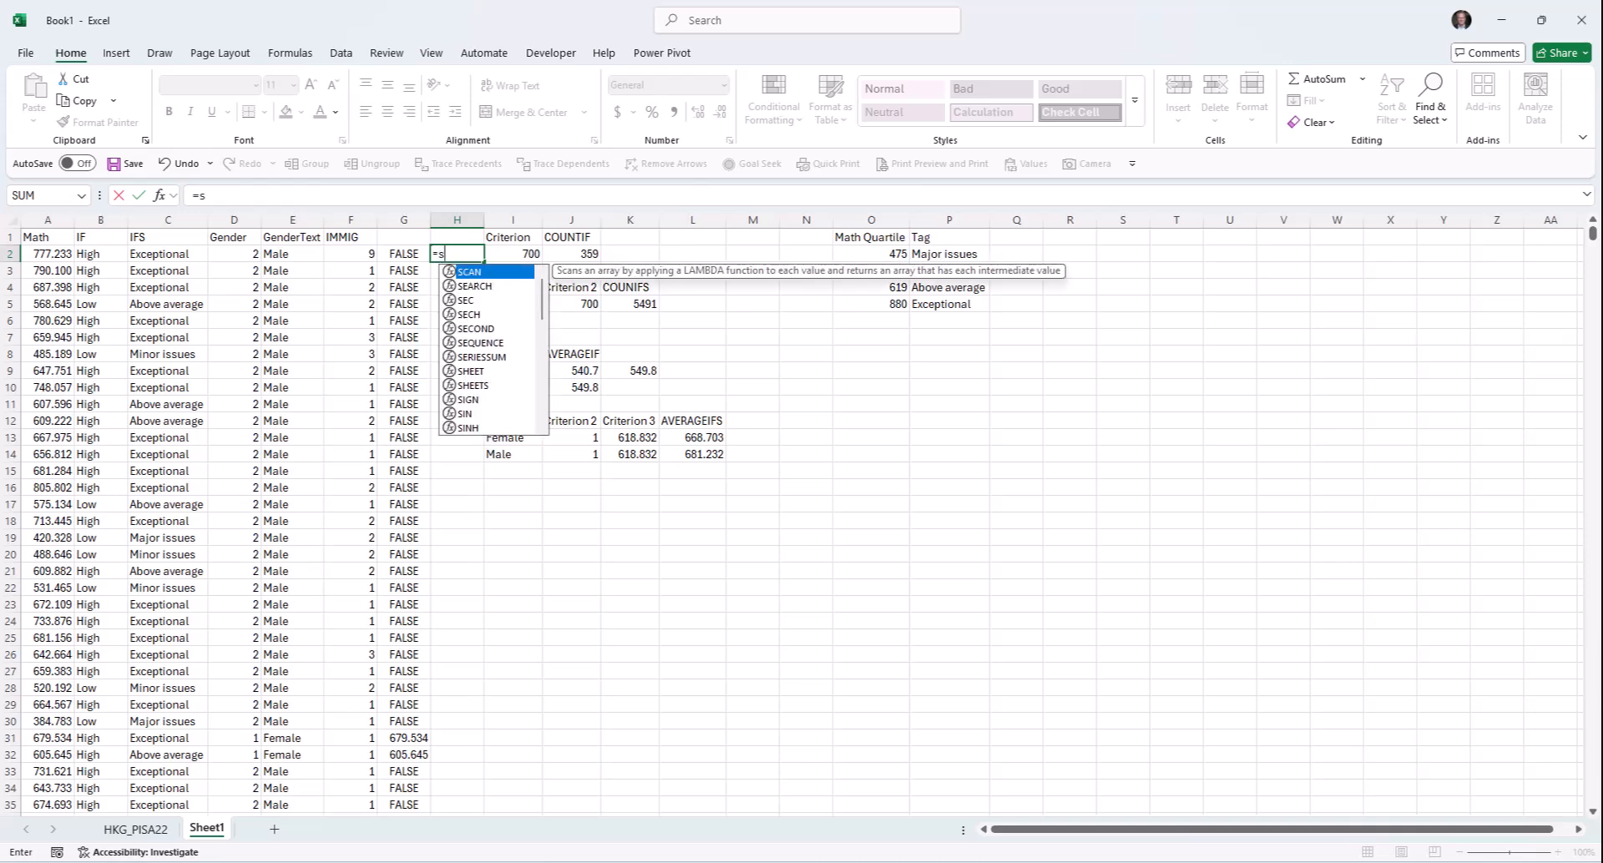
{"action": "key", "text": "Left"}
{"action": "key", "text": "ctrl+shift+Down"}
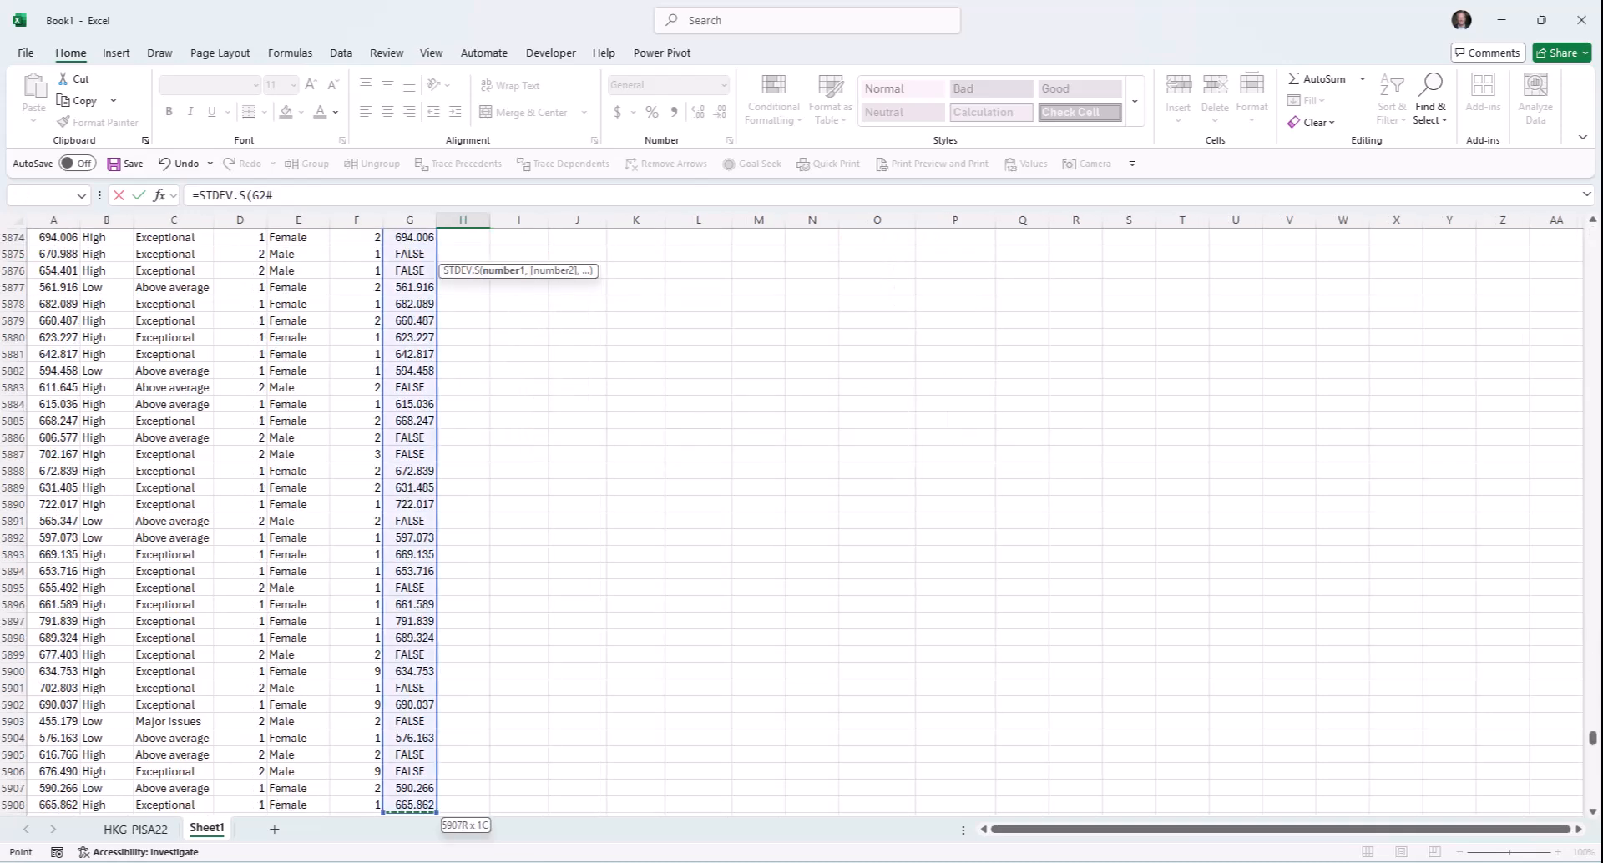
{"action": "key", "text": "Return"}
{"action": "key", "text": "Up"}
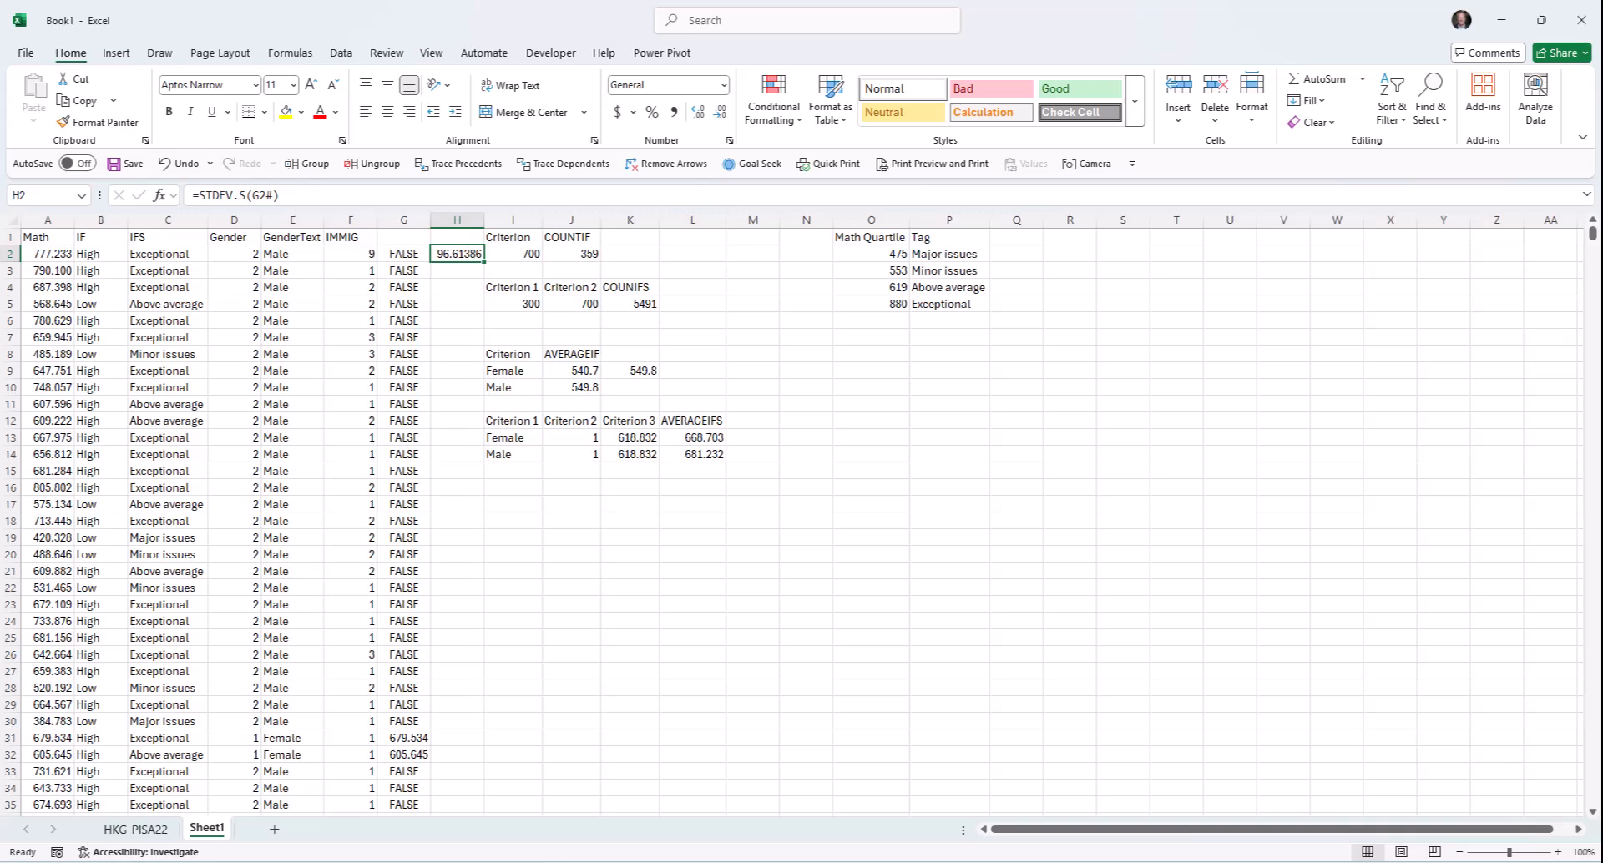
- Add the headings Criterion and STD in I17:J17, with the criterion Female in I18
{"action": "left_click", "coordinate": [508, 502]}
{"action": "type", "text": "Criterion\tSTD Female"}
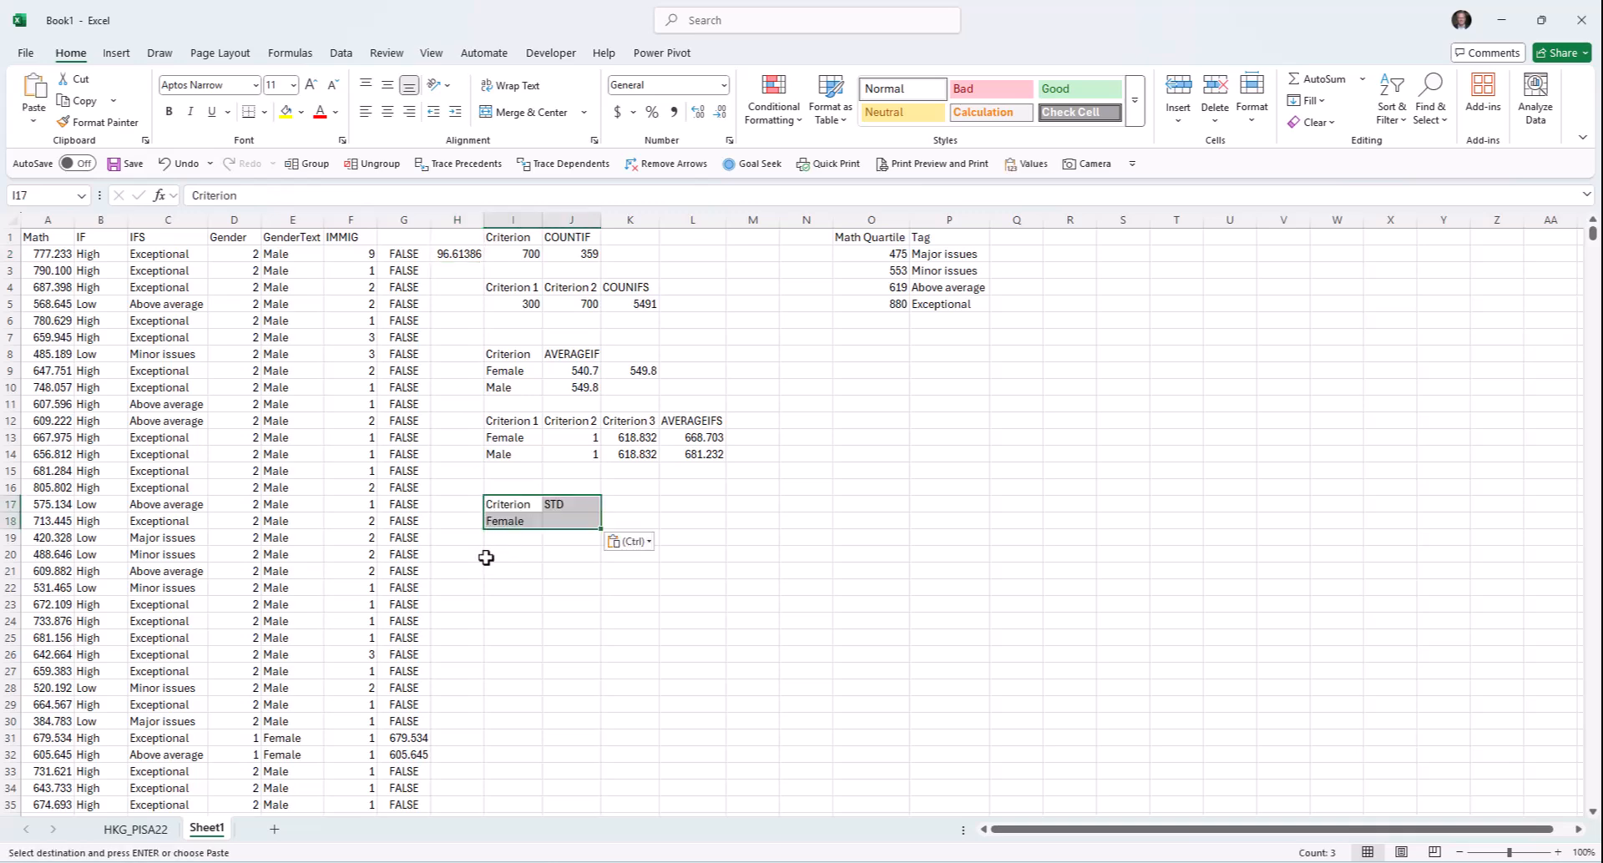
{"action": "left_click", "coordinate": [486, 558]}
{"action": "key", "text": "Up"}
{"action": "key", "text": "Up"}
{"action": "key", "text": "Right"}
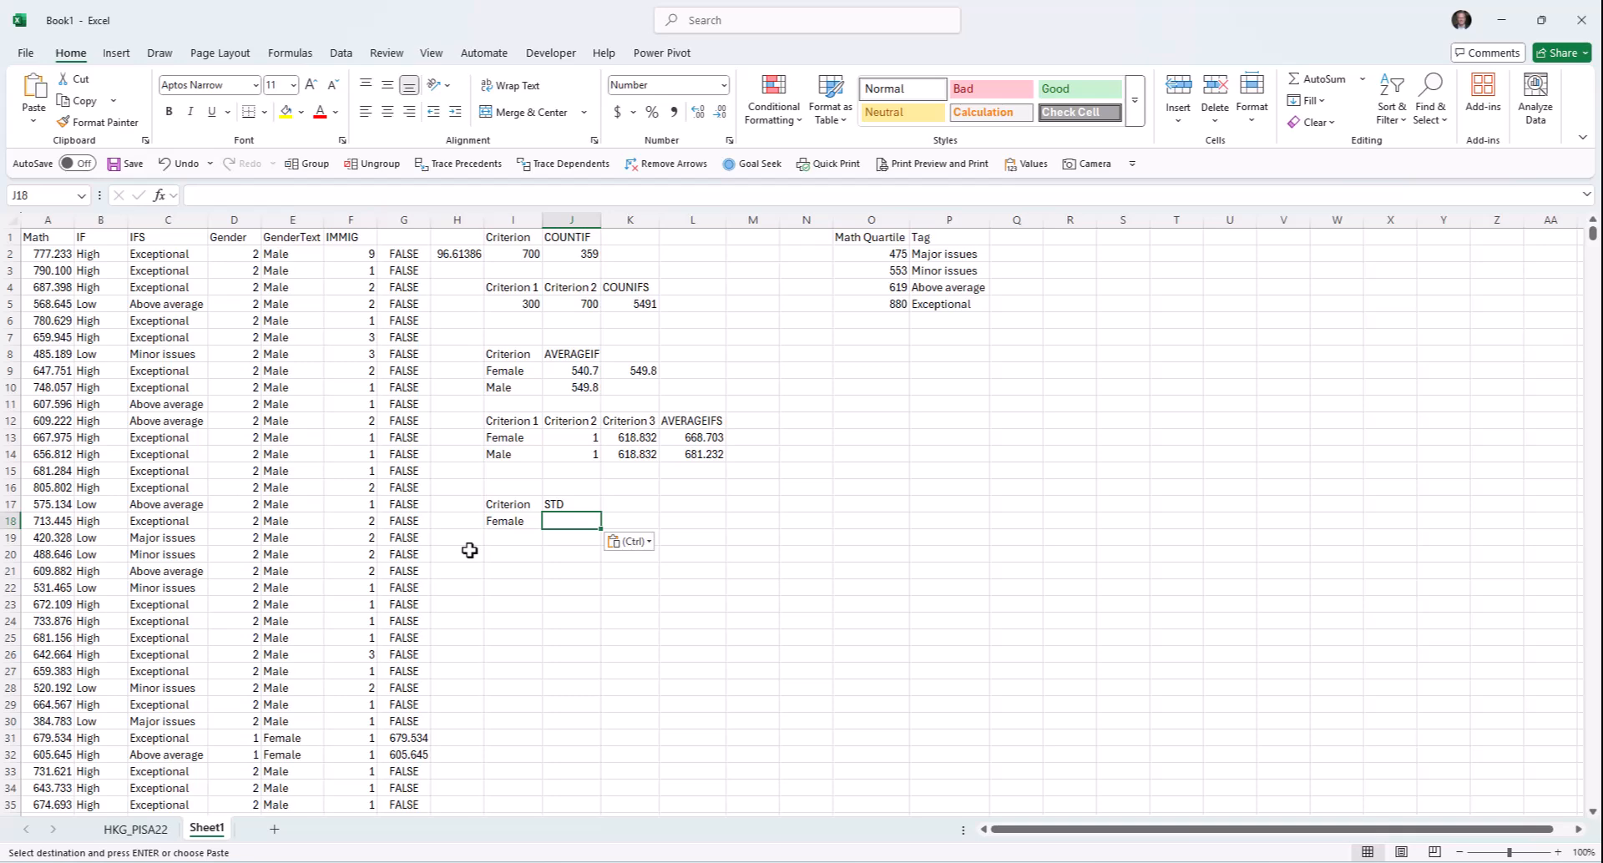
- Copy the IF expression from G2 into J18 as the formula =IF(E2:E5908="Female",A2:A5908)
{"action": "left_click", "coordinate": [404, 255]}
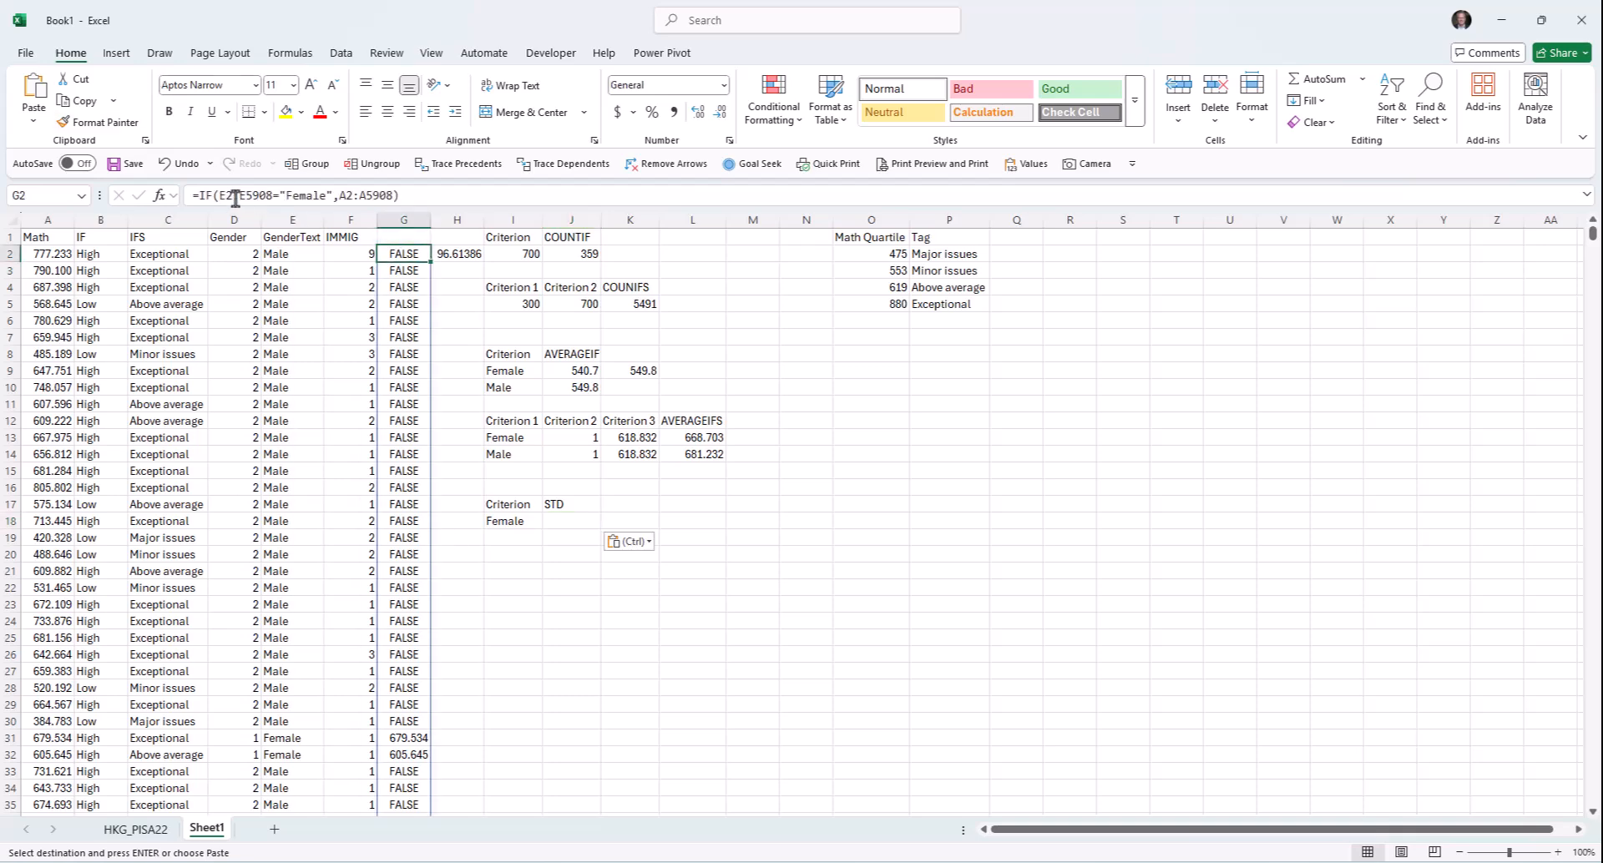
{"action": "left_click_drag", "start_coordinate": [197, 195], "coordinate": [230, 195]}
{"action": "left_click_drag", "start_coordinate": [383, 195], "coordinate": [400, 196]}
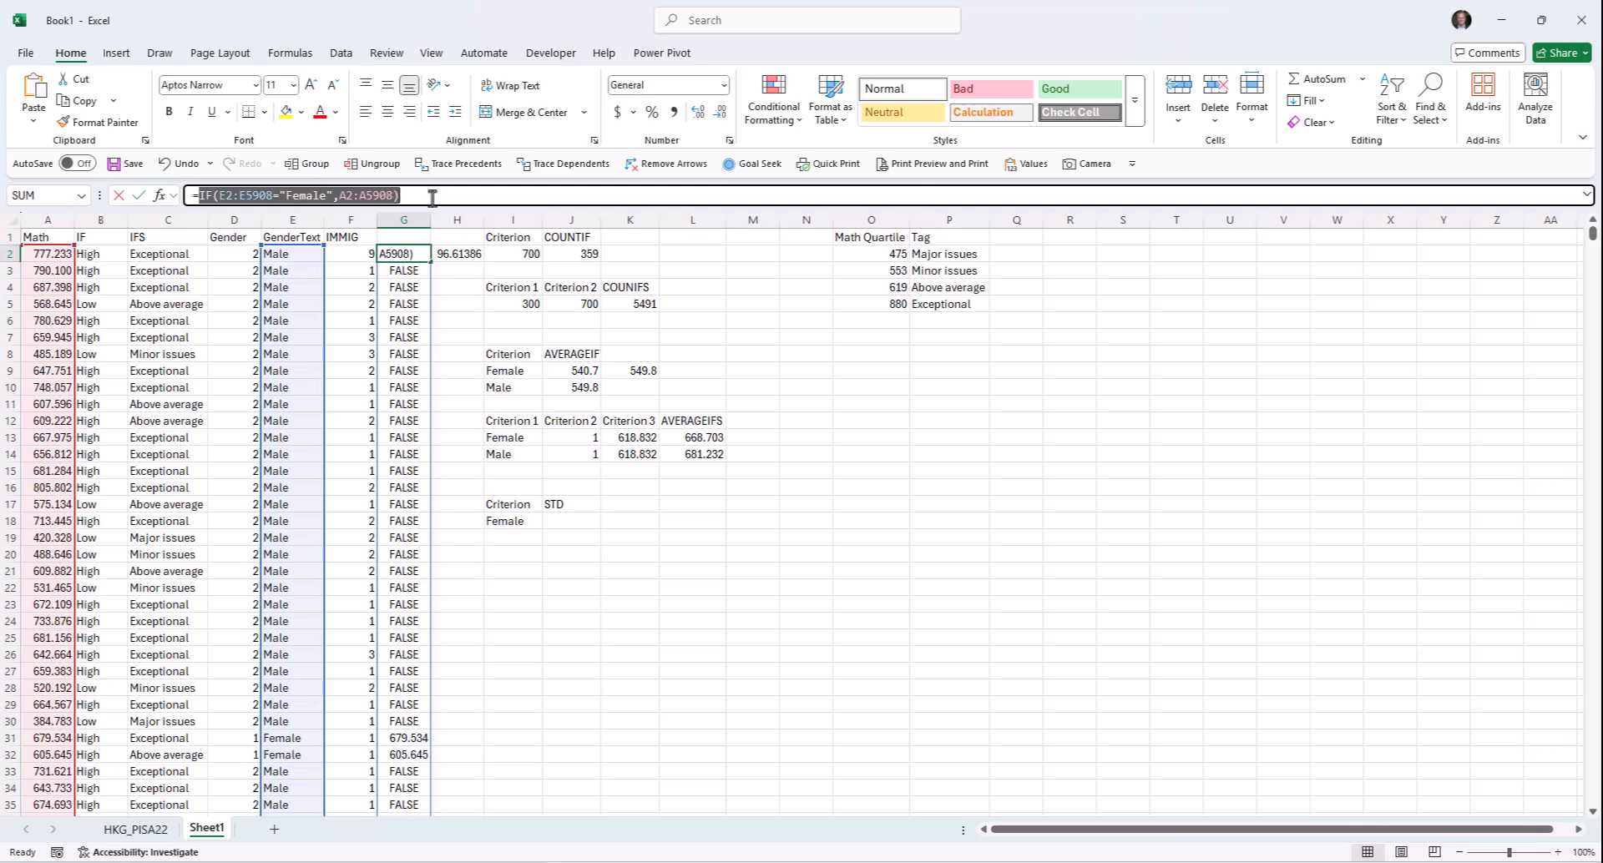
{"action": "key", "text": "ctrl+c"}
{"action": "key", "text": "Escape"}
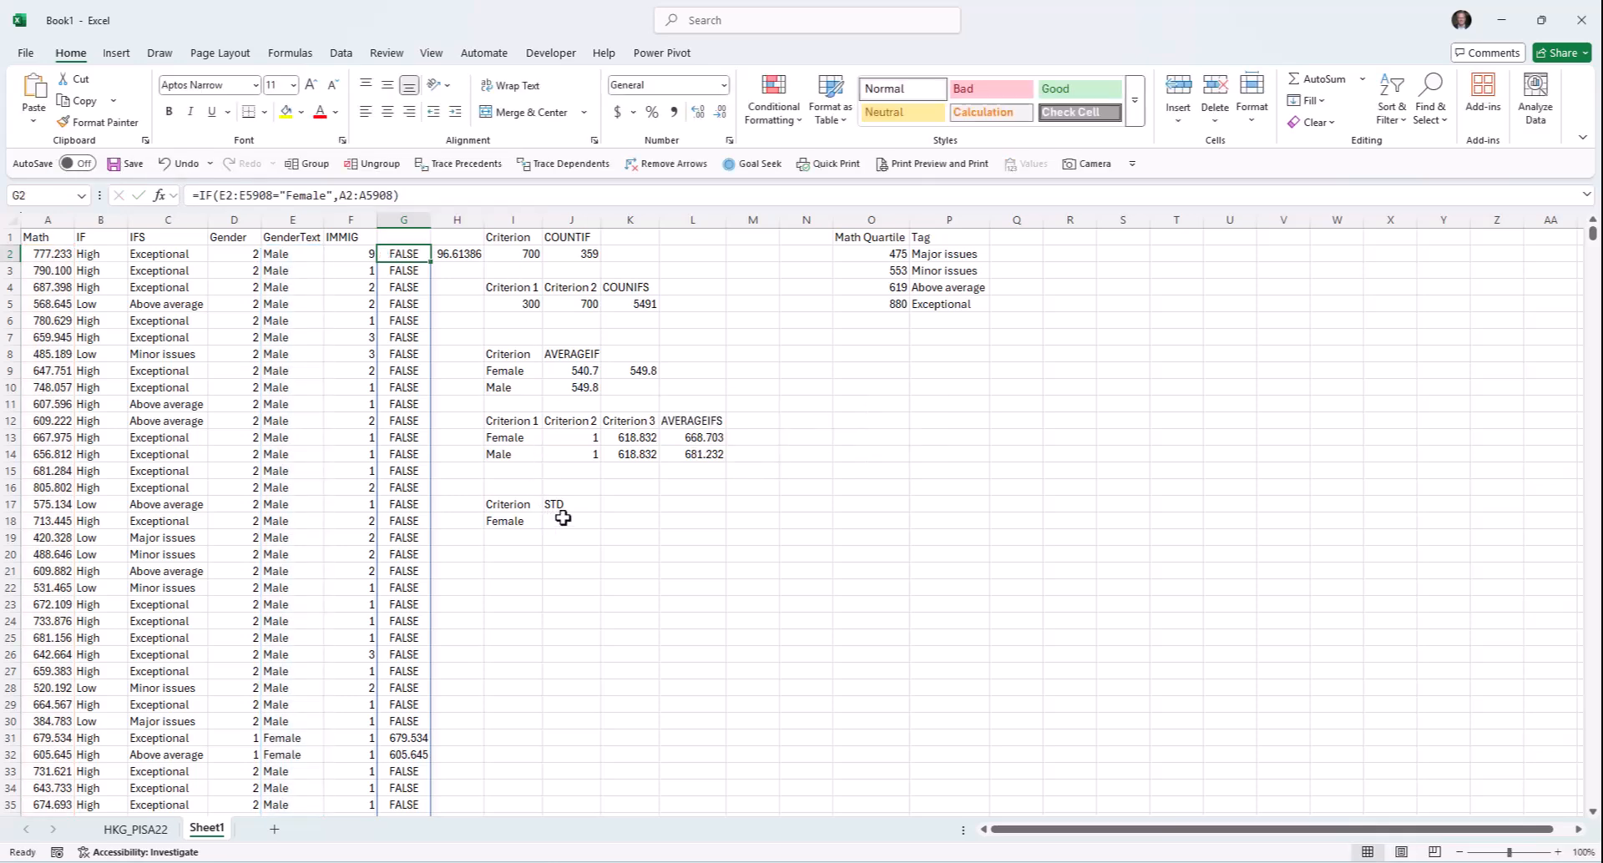
{"action": "double_click", "coordinate": [551, 519]}
{"action": "key", "text": "ctrl+v"}
{"action": "type", "text": "="}
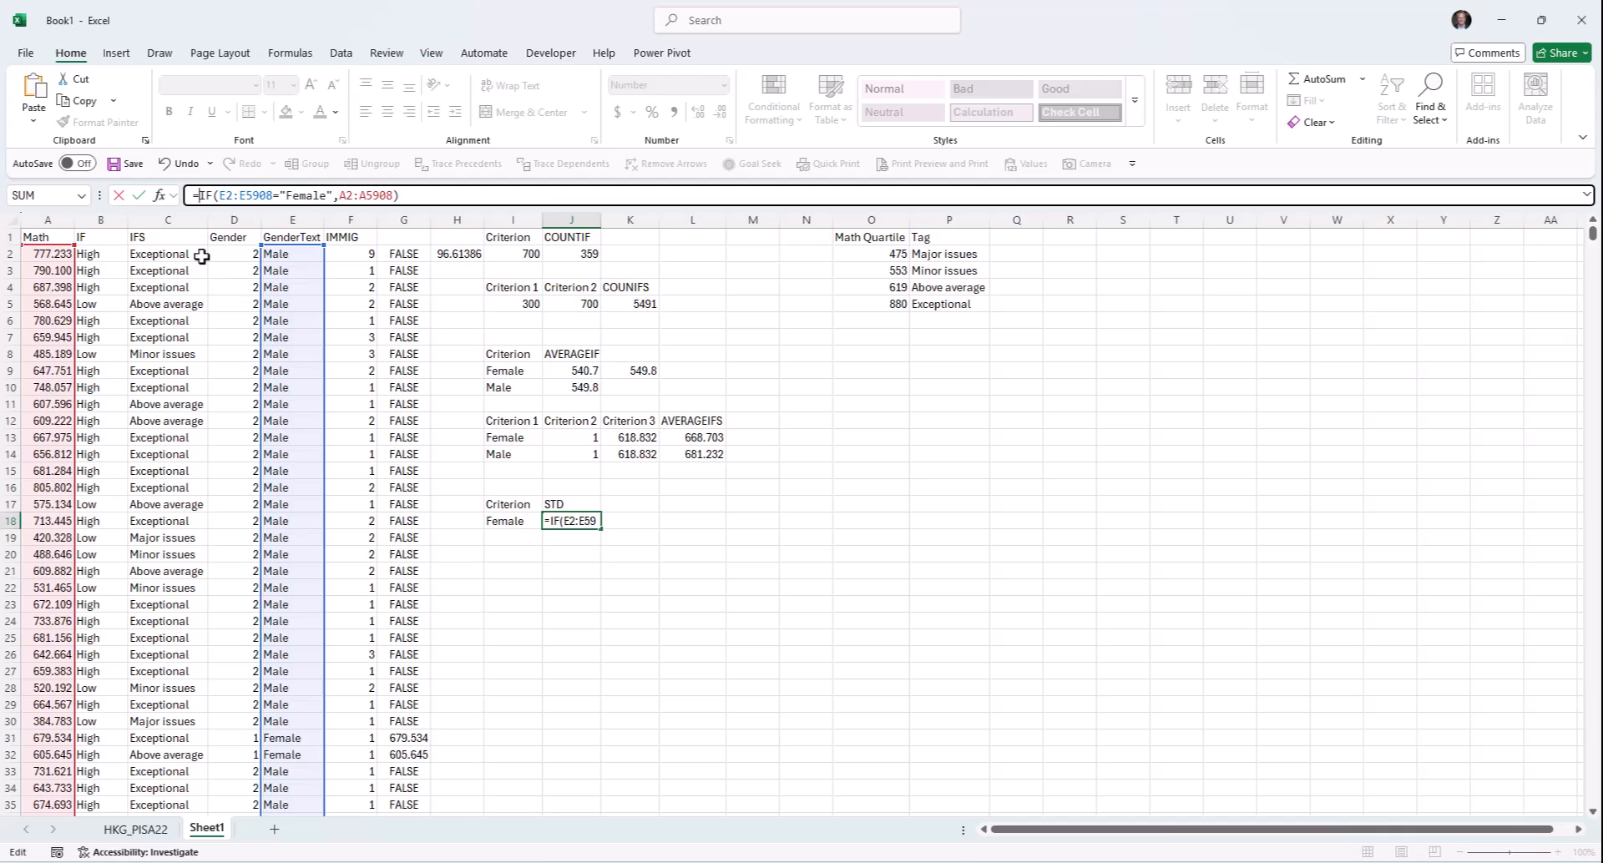
- Wrap the J18 formula in STDEV.S so it reads =STDEV.S(IF(E2:E5908="Female",A2:A5908))
{"action": "type", "text": "STDEV.S"}
{"action": "key", "text": "Tab"}
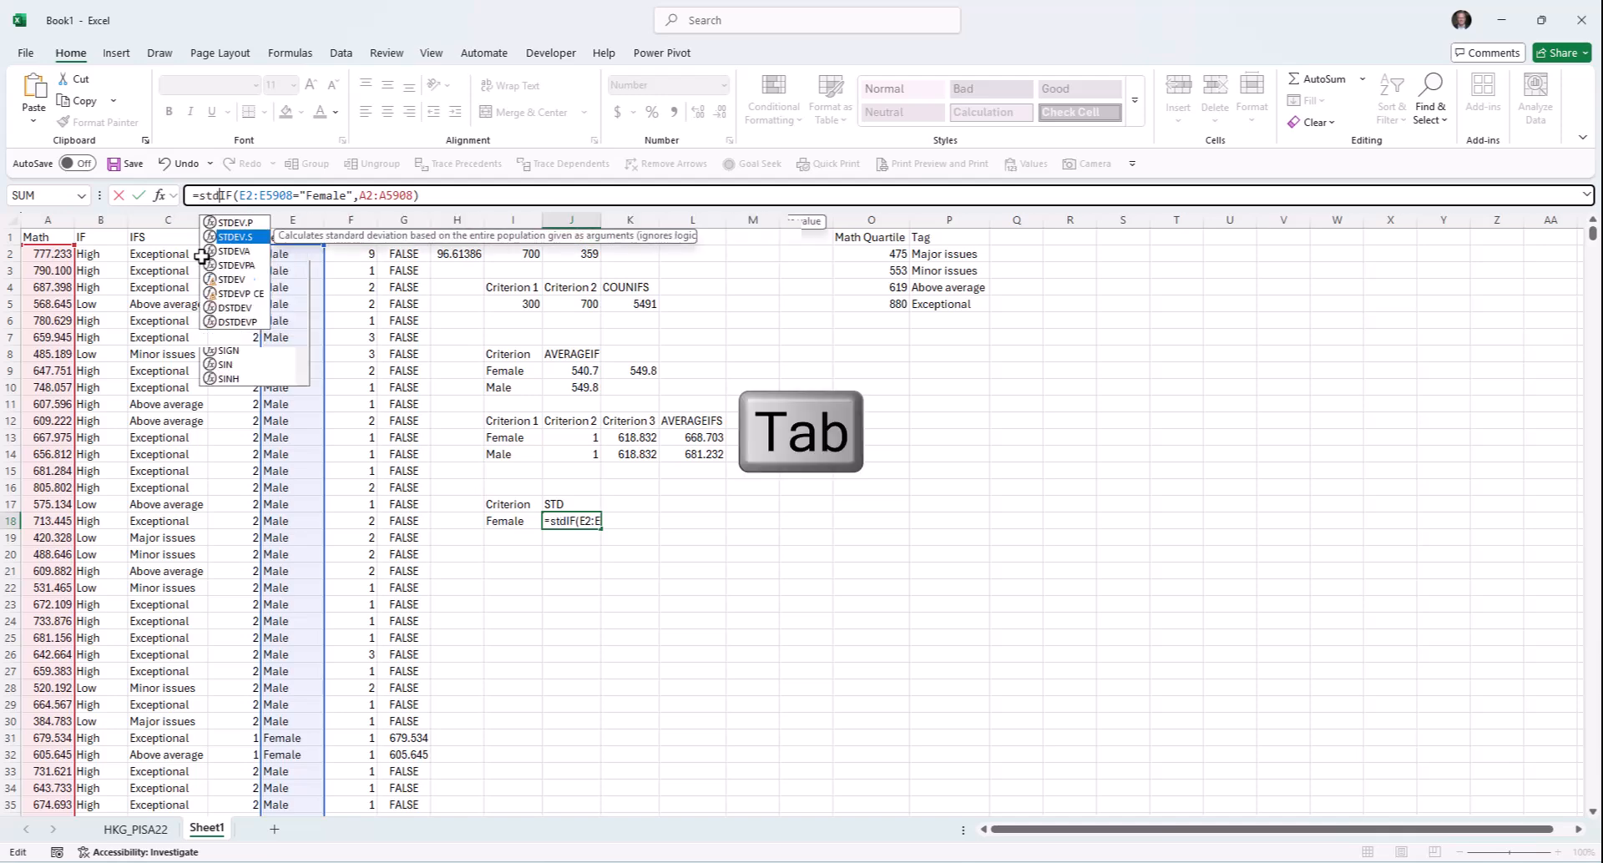
{"action": "left_click", "coordinate": [459, 195]}
{"action": "type", "text": ")"}
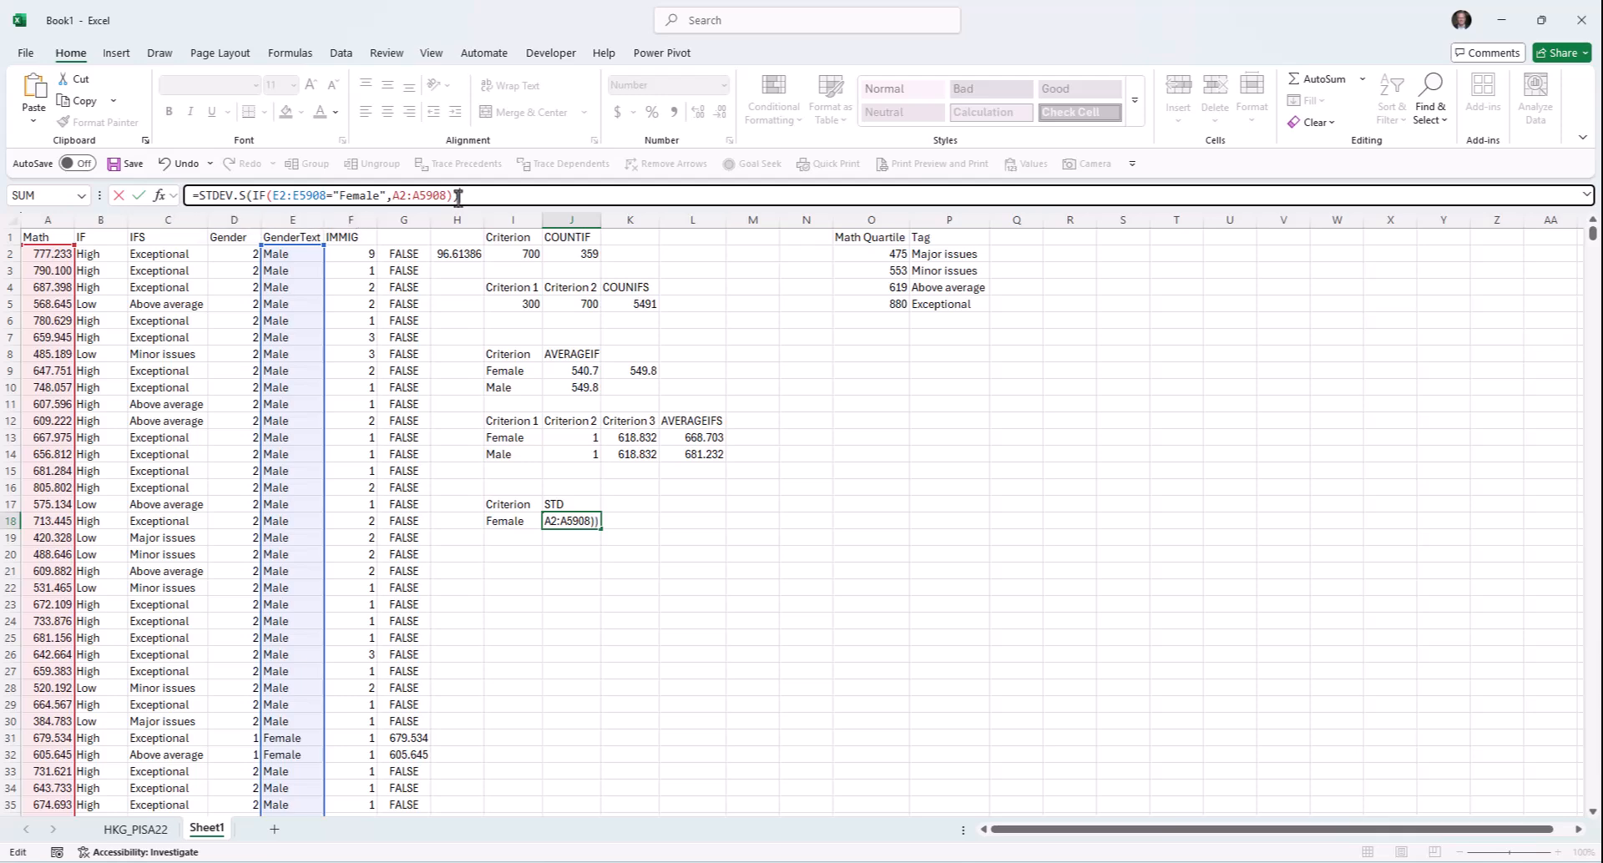
{"action": "key", "text": "Return"}
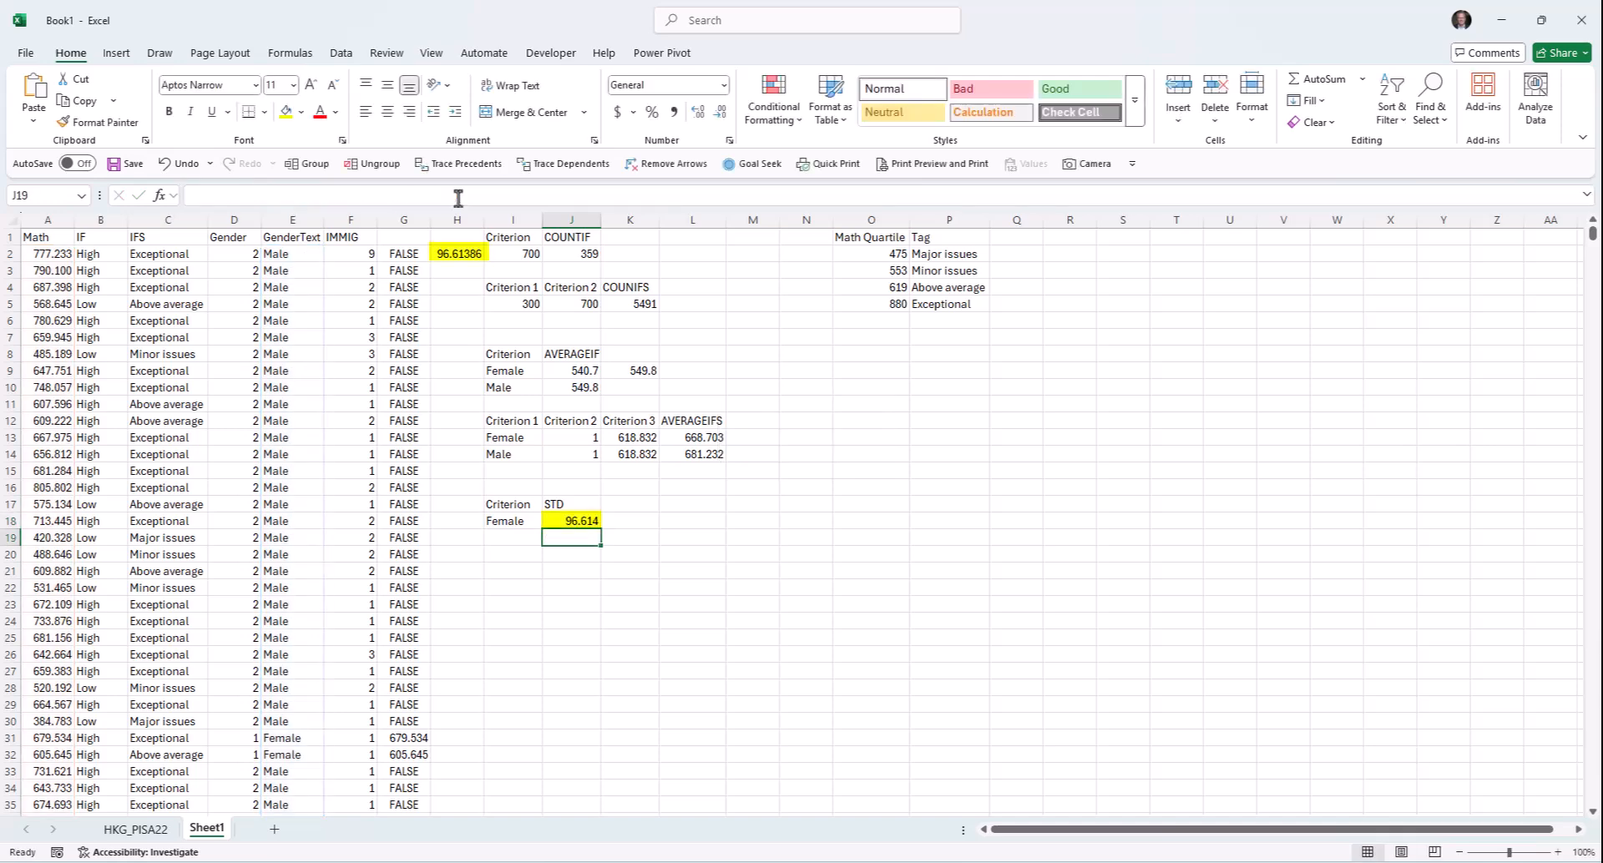
{"action": "key", "text": "Up"}
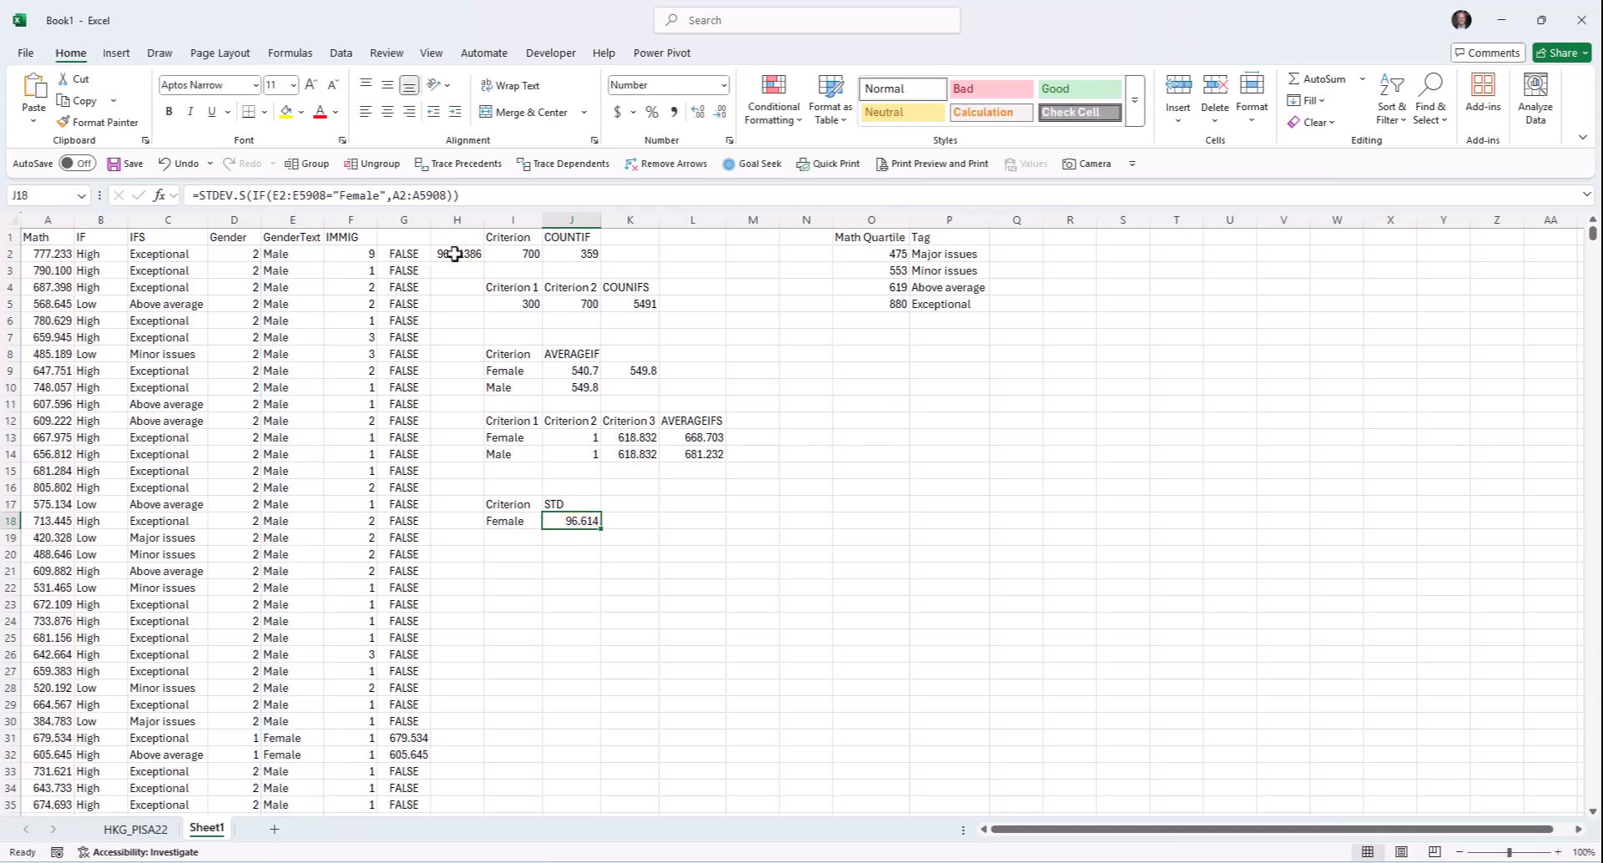
- Delete the helper formulas in H2 and G2
{"action": "left_click", "coordinate": [455, 254]}
{"action": "key", "text": "Delete"}
{"action": "left_click", "coordinate": [401, 258]}
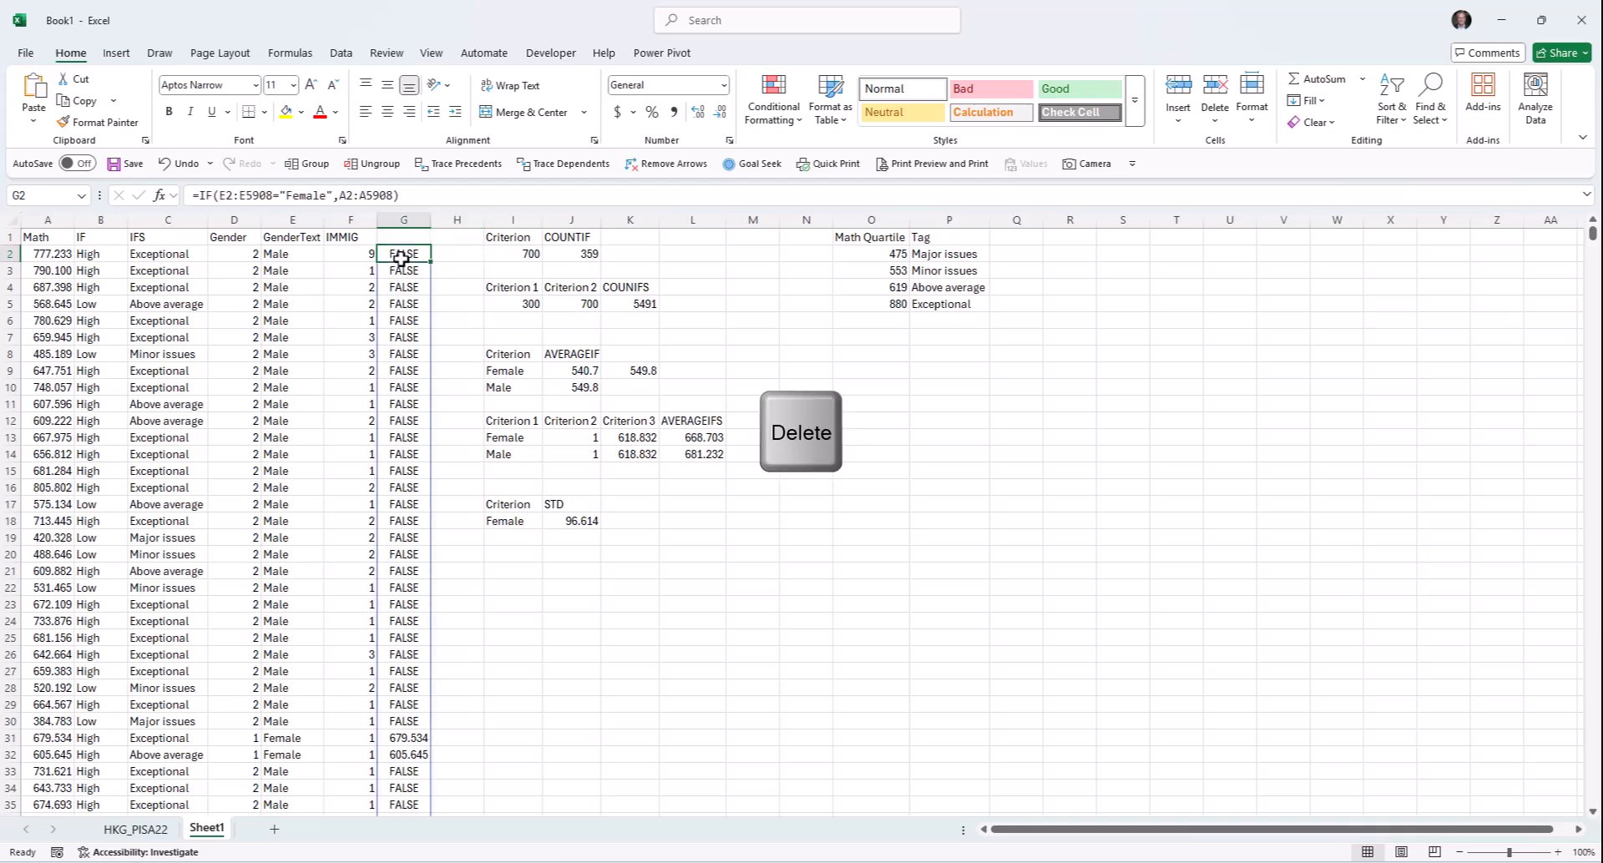
{"action": "key", "text": "Delete"}
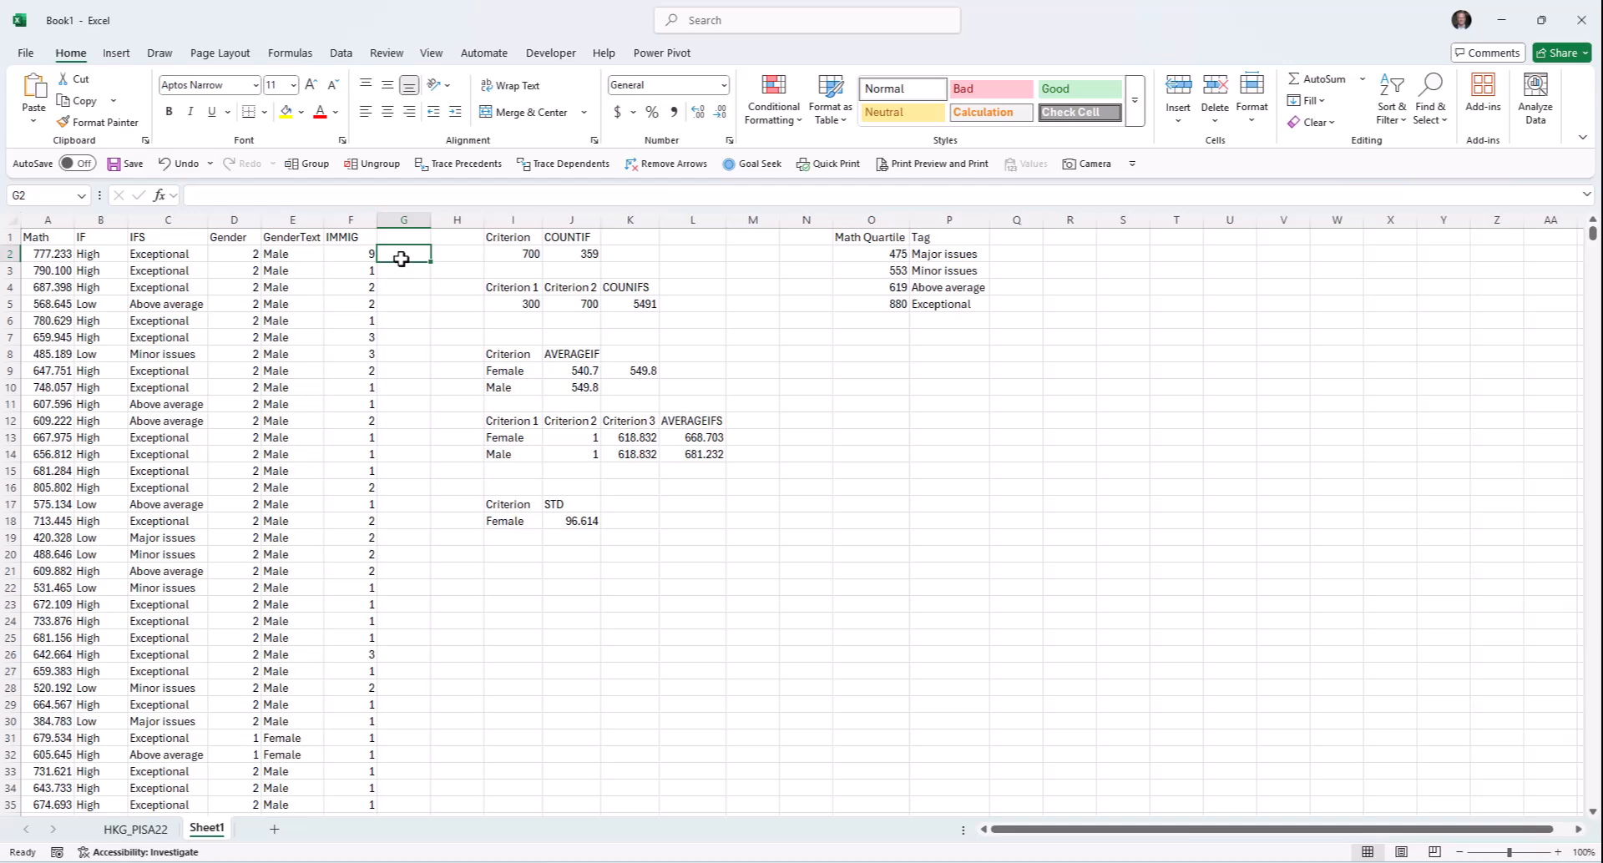
- Make both ranges in the J18 formula absolute, as $E$2:$E$5908 and $A$2:$A$5908
{"action": "left_click", "coordinate": [551, 520]}
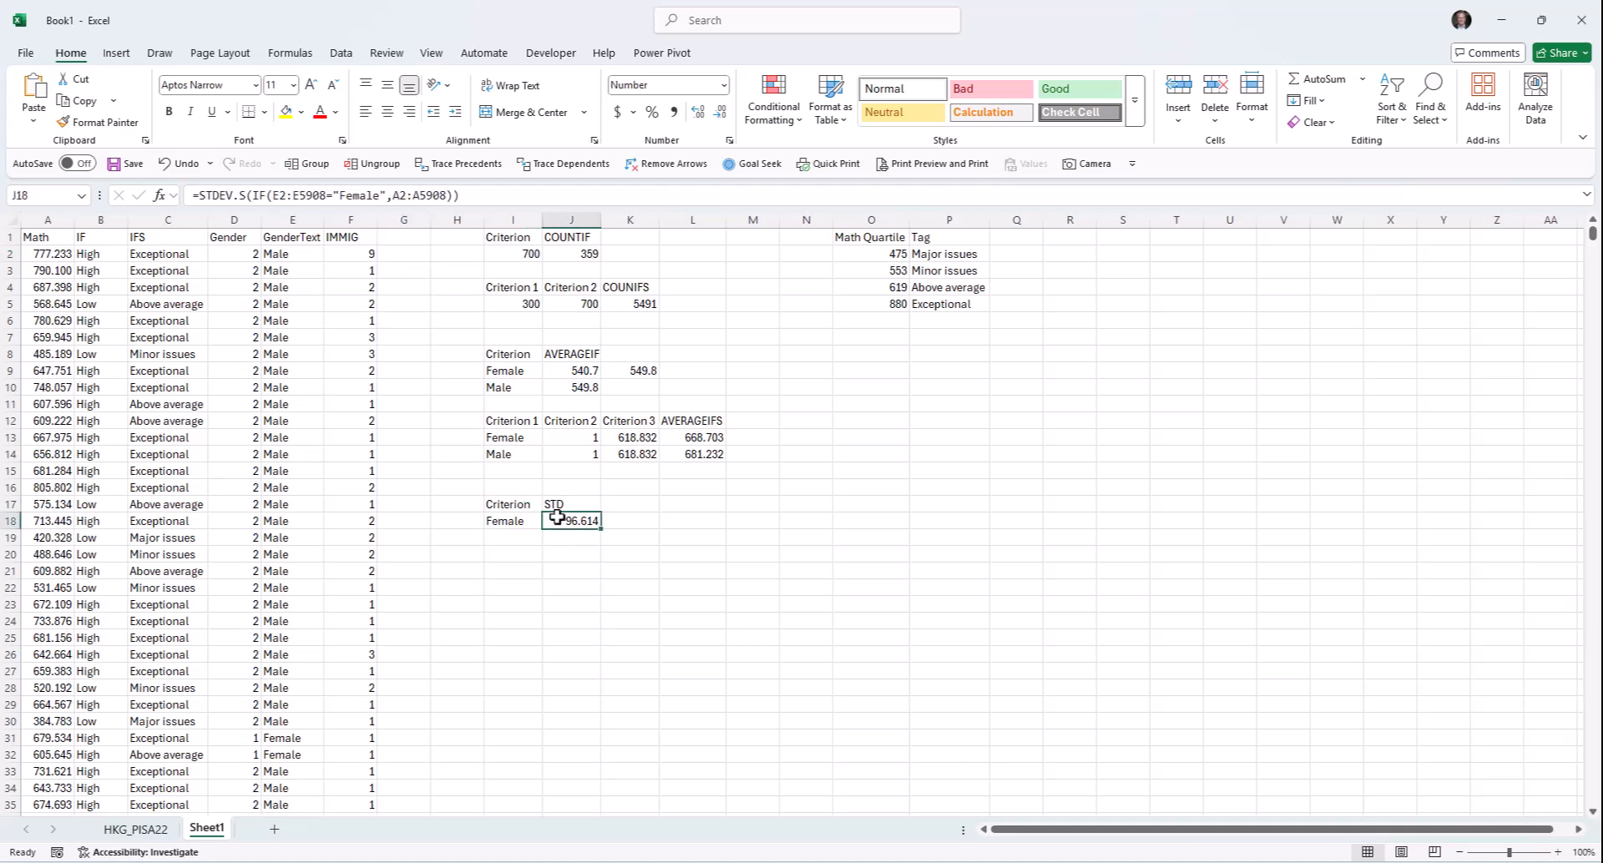
{"action": "left_click", "coordinate": [281, 197]}
{"action": "key", "text": "F4"}
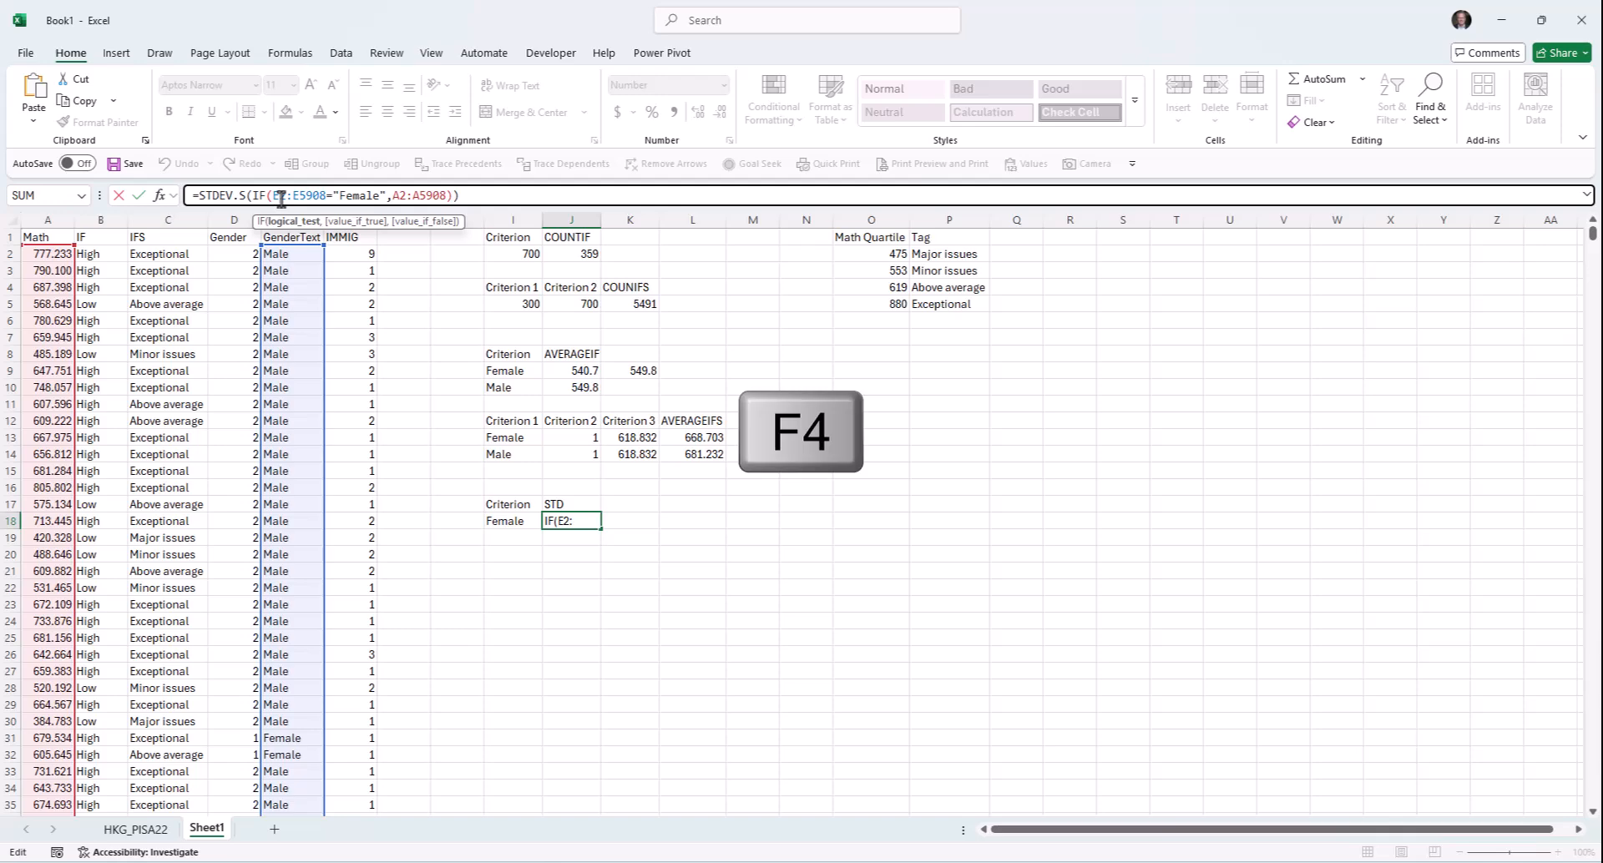
{"action": "left_click", "coordinate": [315, 195]}
{"action": "key", "text": "F4"}
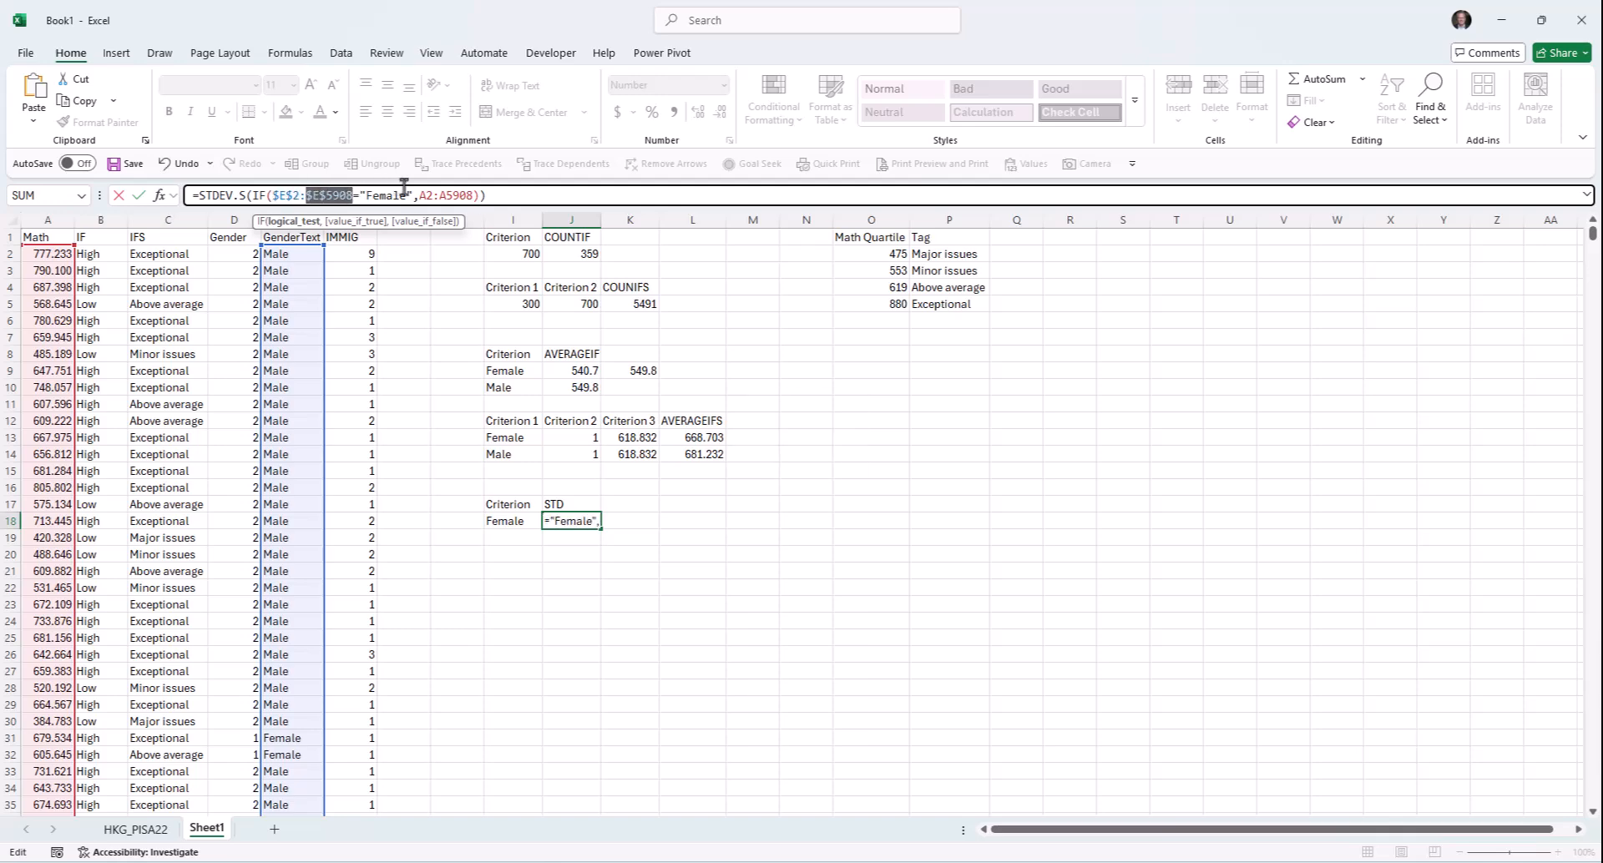
{"action": "left_click", "coordinate": [428, 195]}
{"action": "key", "text": "F4"}
{"action": "left_click", "coordinate": [457, 195]}
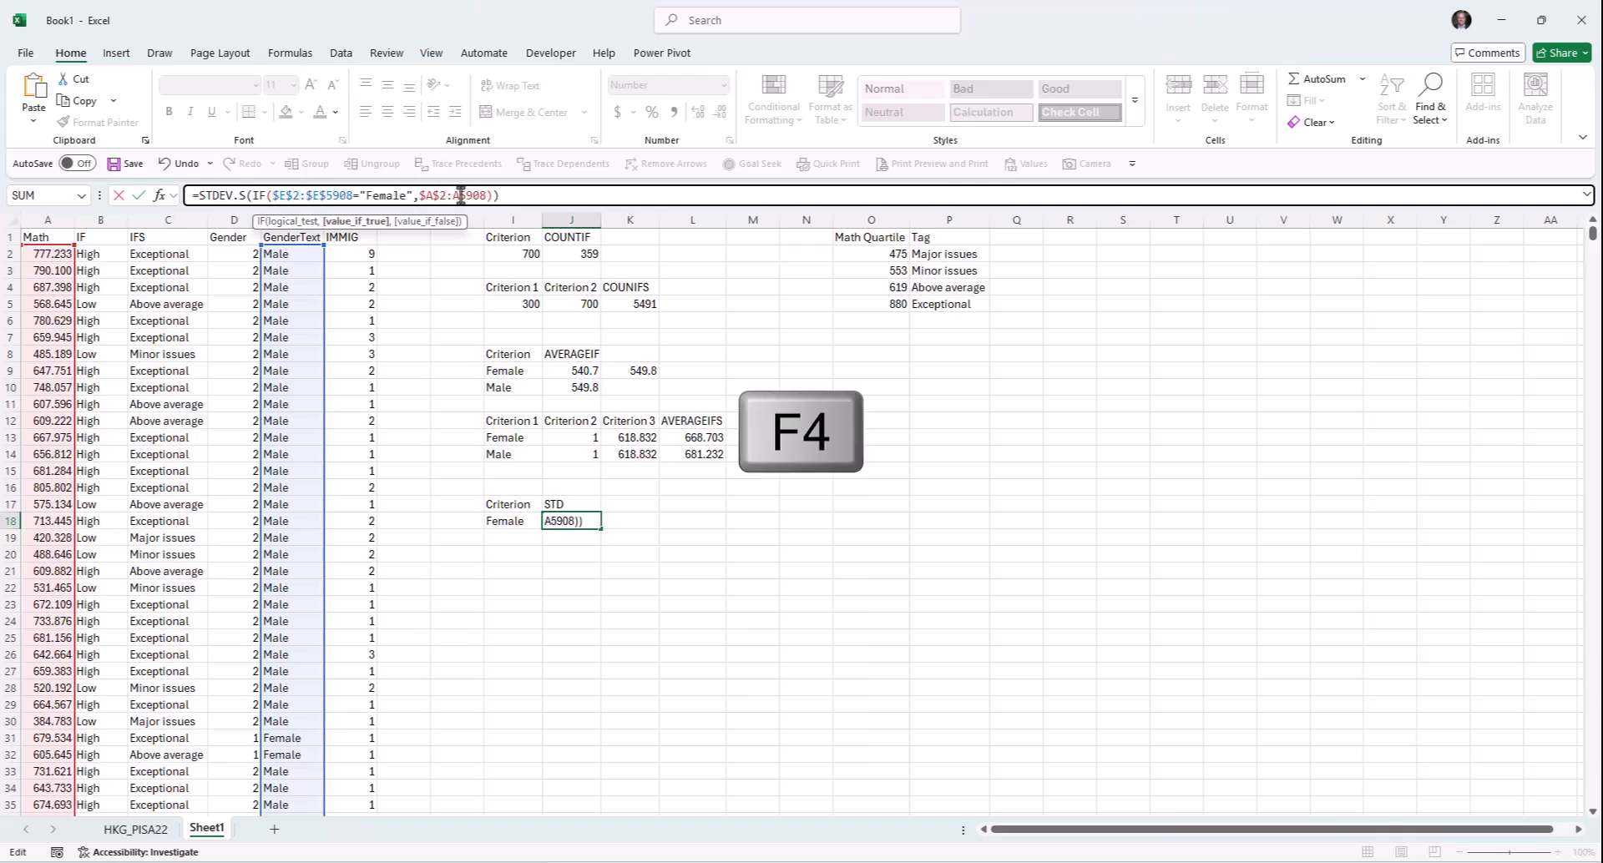
{"action": "key", "text": "F4"}
- Replace the "Female" text in the J18 formula with a reference to I18
{"action": "left_click_drag", "start_coordinate": [412, 197], "coordinate": [361, 197]}
{"action": "left_click", "coordinate": [501, 521]}
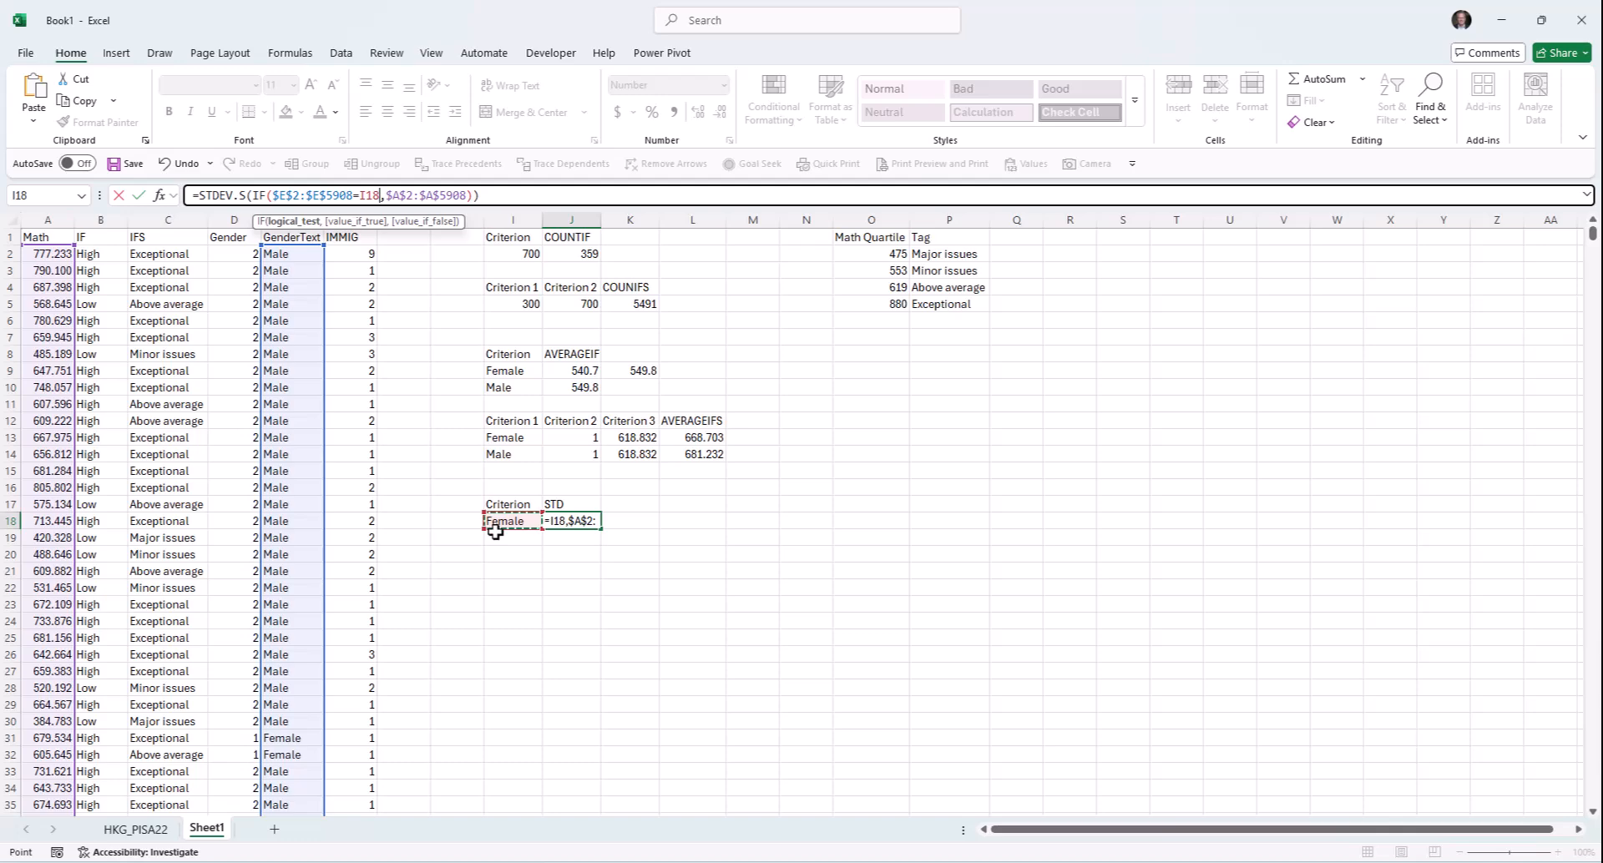
{"action": "key", "text": "Return"}
- Fill the J18 formula down to J19 and enter Male as the criterion in I19
{"action": "left_click", "coordinate": [576, 521]}
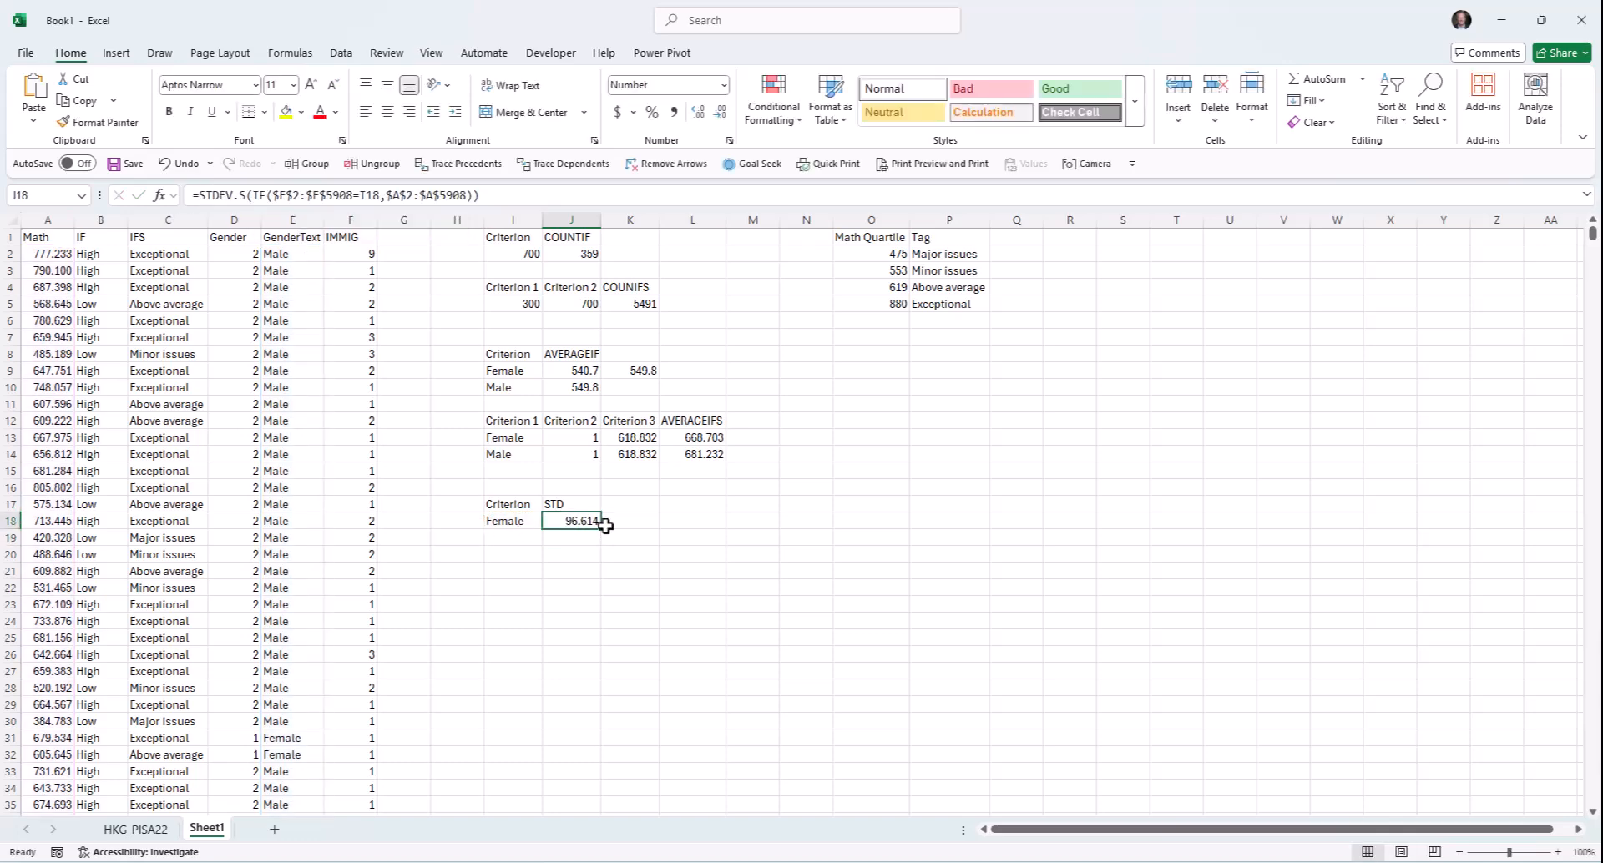
{"action": "left_click_drag", "start_coordinate": [601, 530], "coordinate": [603, 544]}
{"action": "left_click", "coordinate": [511, 543]}
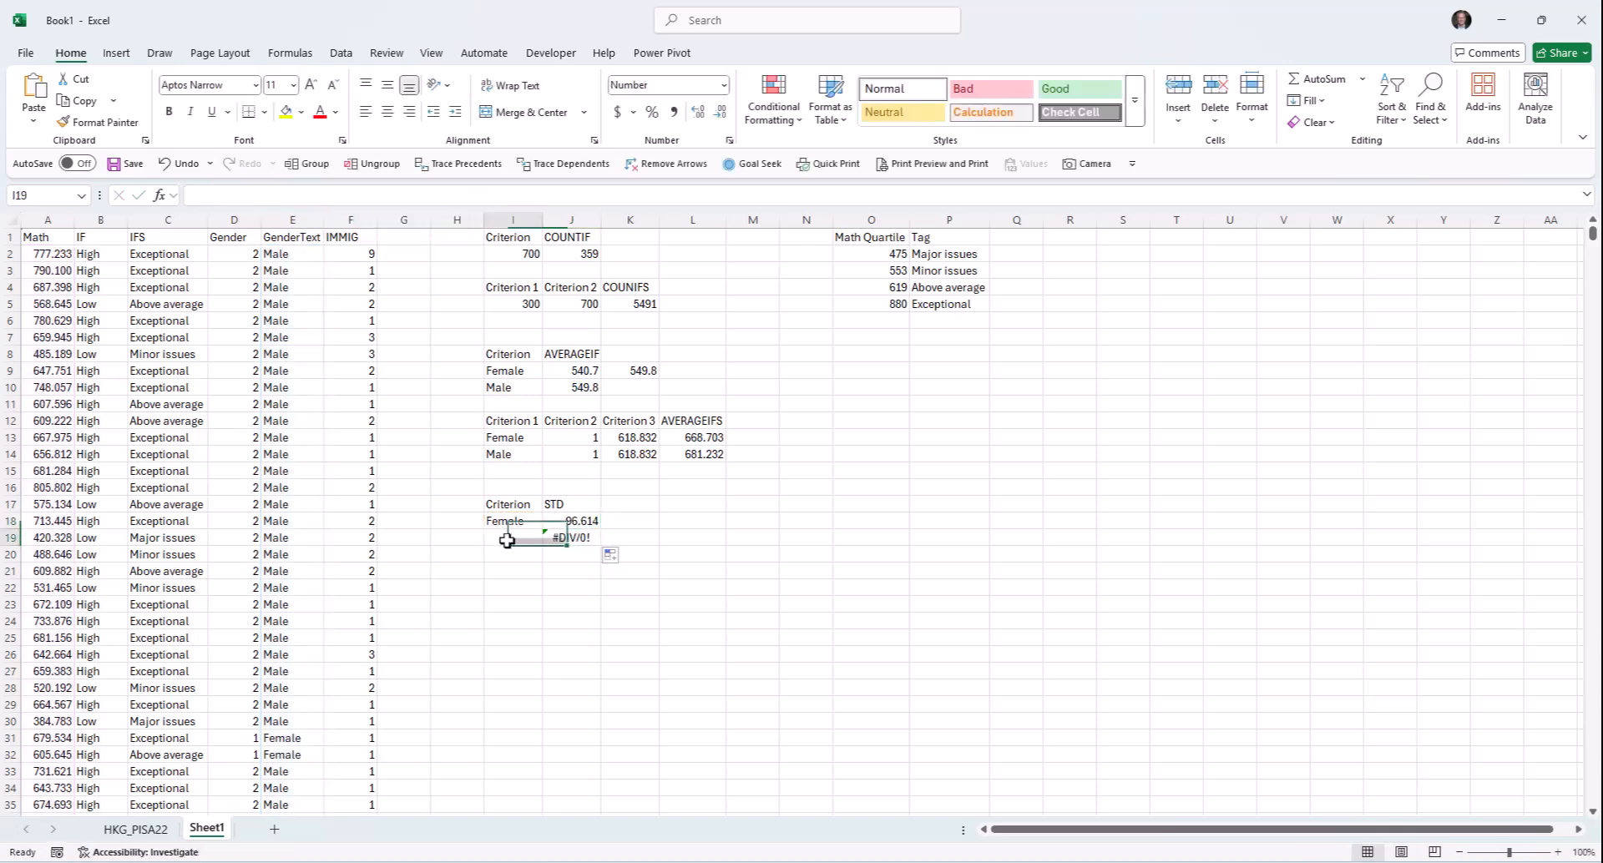
{"action": "type", "text": "Male"}
{"action": "key", "text": "Return"}
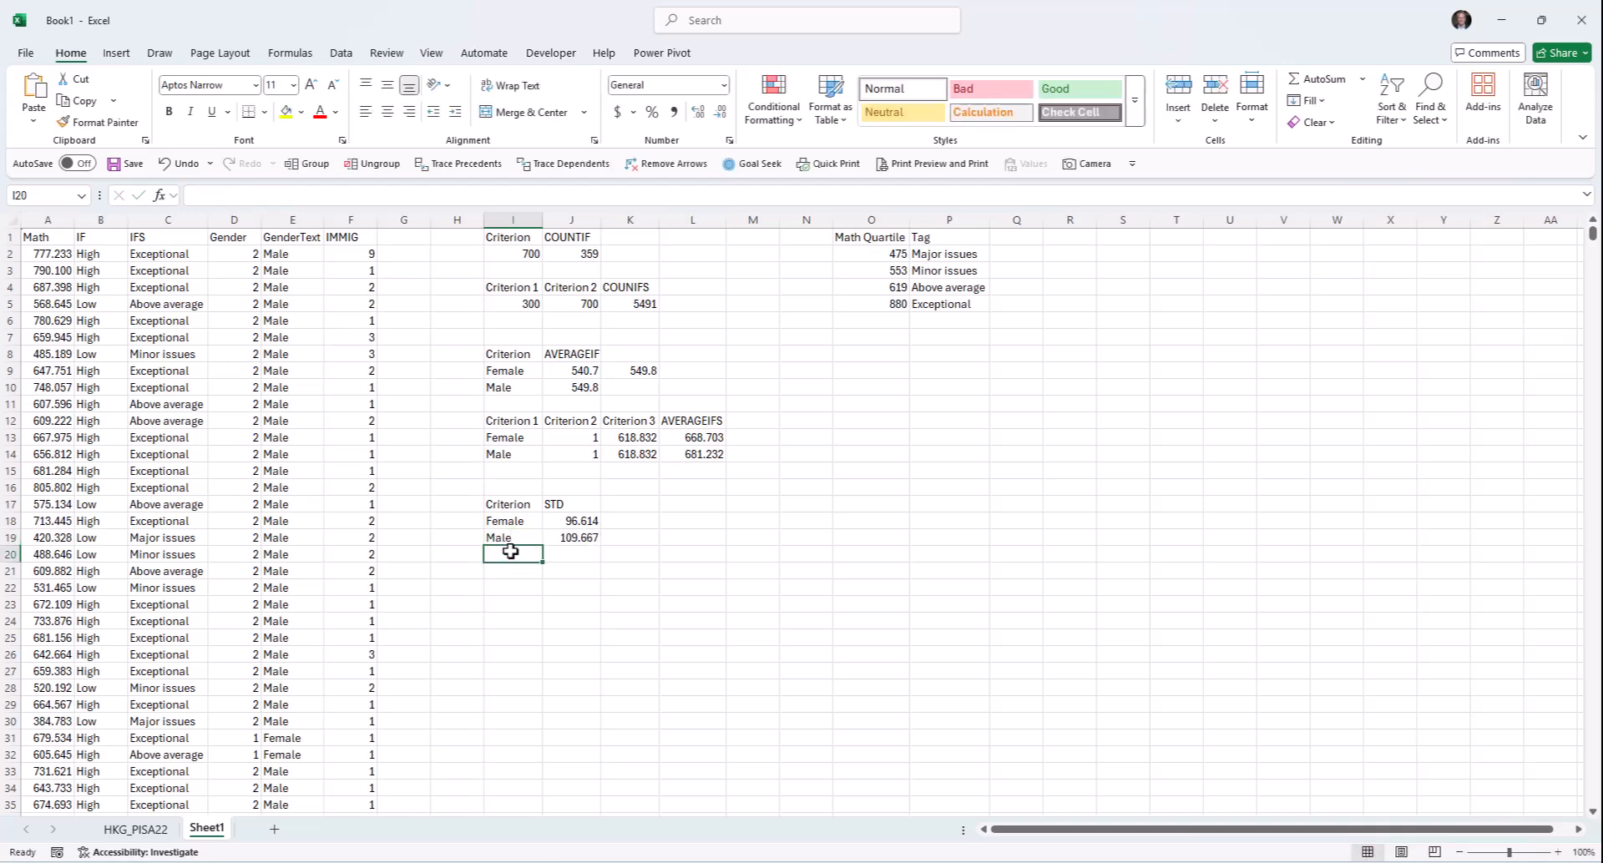